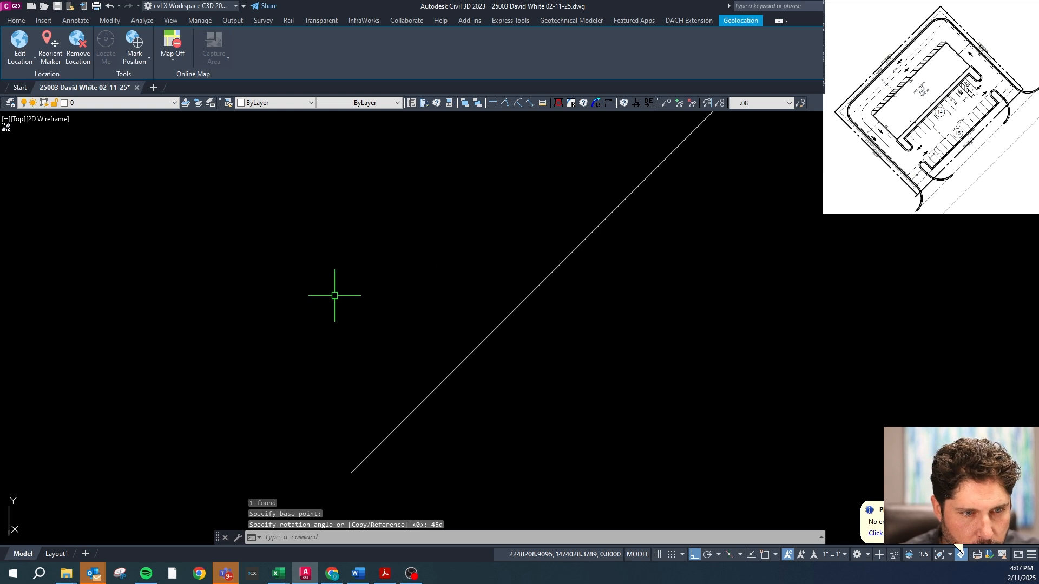
- Align the UCS to the 45° line and draw a 168-unit perpendicular line southeast from its lower-left end
scroll(380, 300, "down", 2)
key("Escape")
left_click(379, 298)
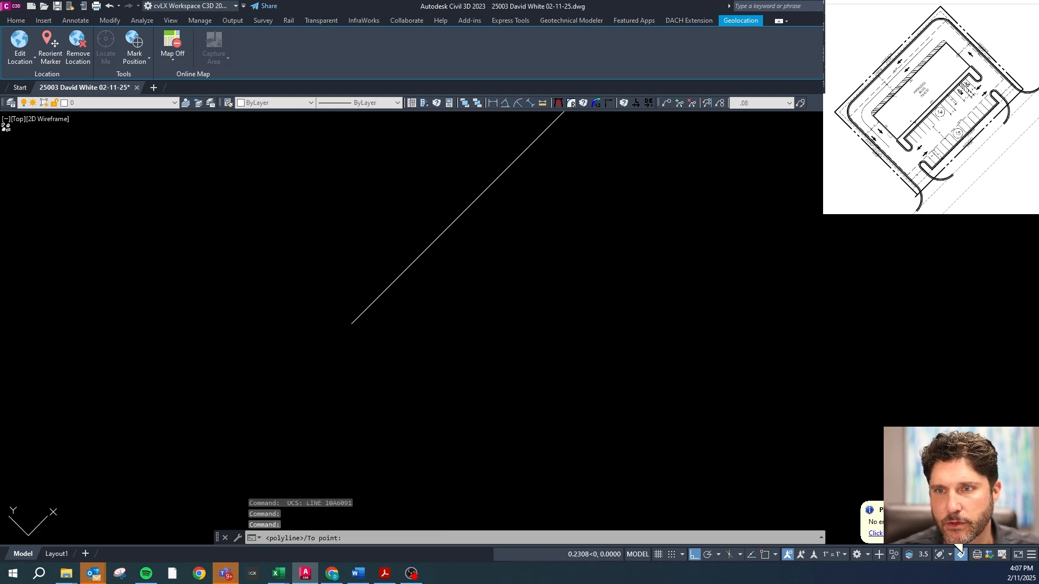
type("168")
key("Return")
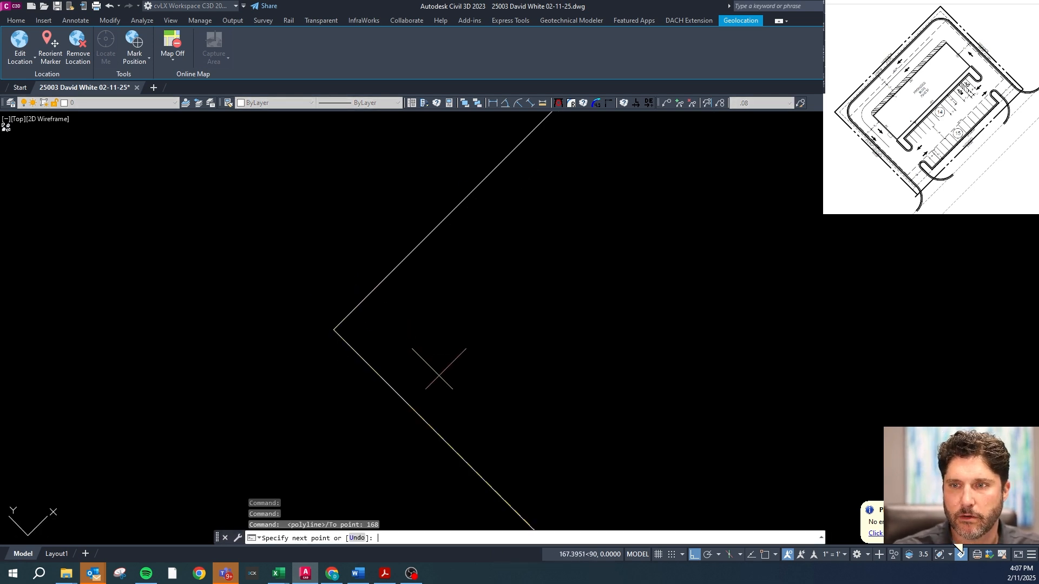
key("Escape")
- Copy the 168-unit perpendicular line from the first line's lower-left endpoint to its upper-right endpoint
left_click(357, 388)
left_click(332, 401)
type("c")
key("Return")
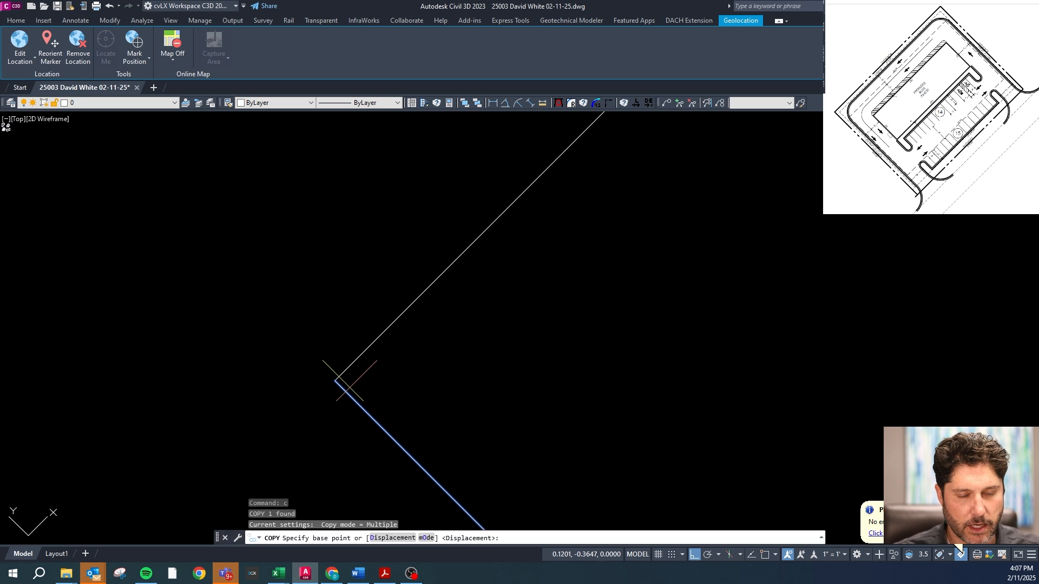
left_click(324, 380)
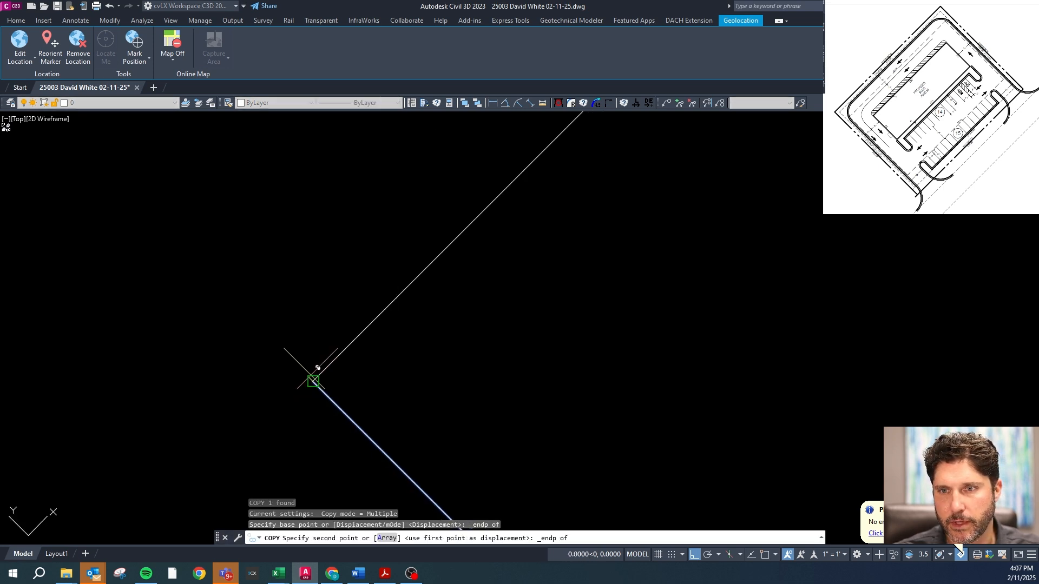
scroll(478, 208, "down", 1)
scroll(478, 208, "down", 6)
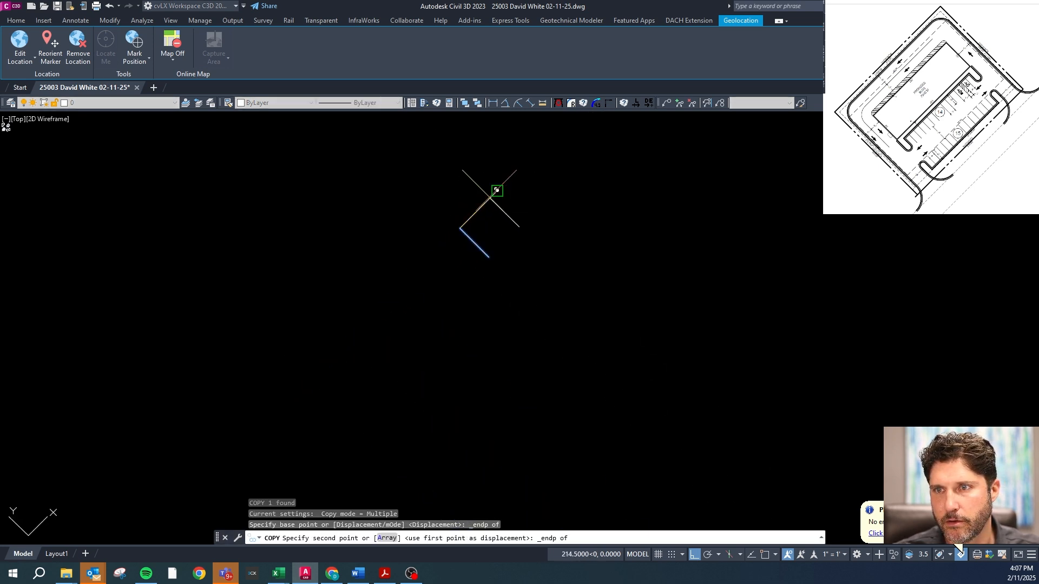
left_click(496, 191)
scroll(497, 186, "up", 3)
key("Escape")
- Close the property boundary with a line joining the free ends of the two 168-unit sides
type("l")
key("space")
left_click(615, 287)
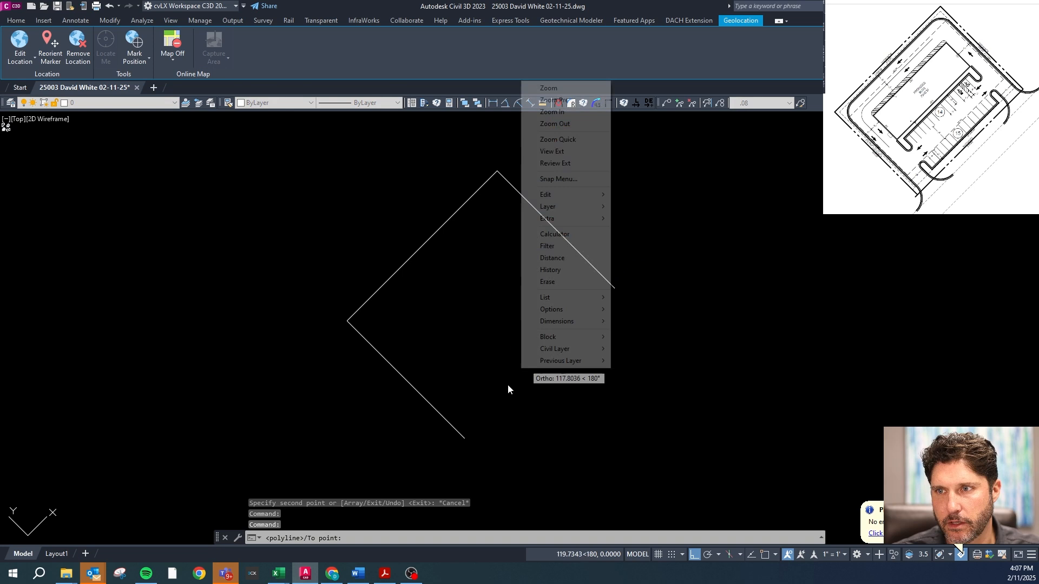
left_click(464, 438)
key("Escape")
scroll(471, 325, "up", 2)
key("Escape")
key("Escape")
key("Escape")
- Offset the northeast, southwest and northwest boundary sides 5 units inward
scroll(476, 315, "up", 2)
type("o")
key("space")
type("5")
key("space")
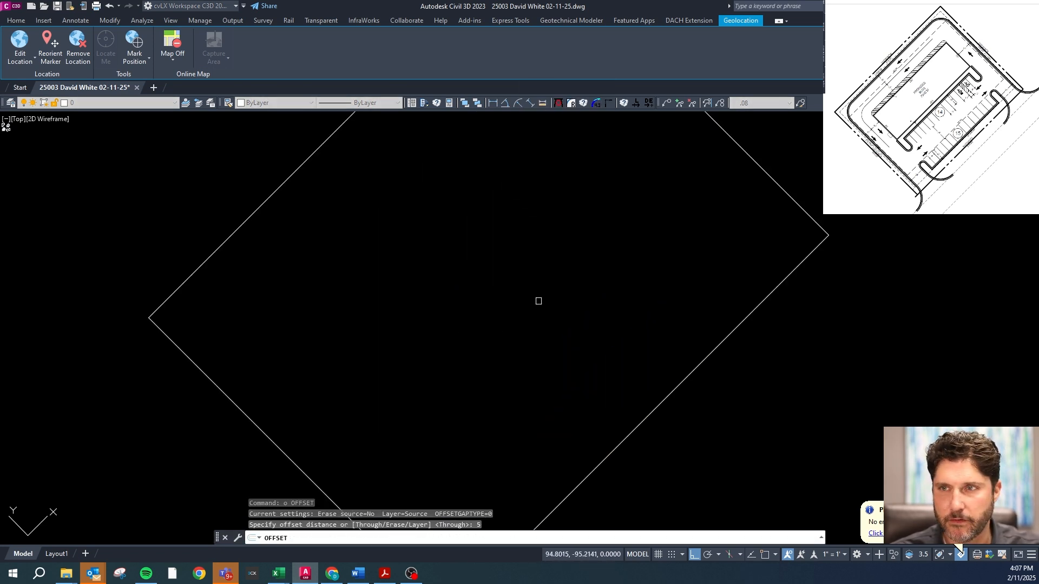
left_click(772, 176)
left_click(730, 201)
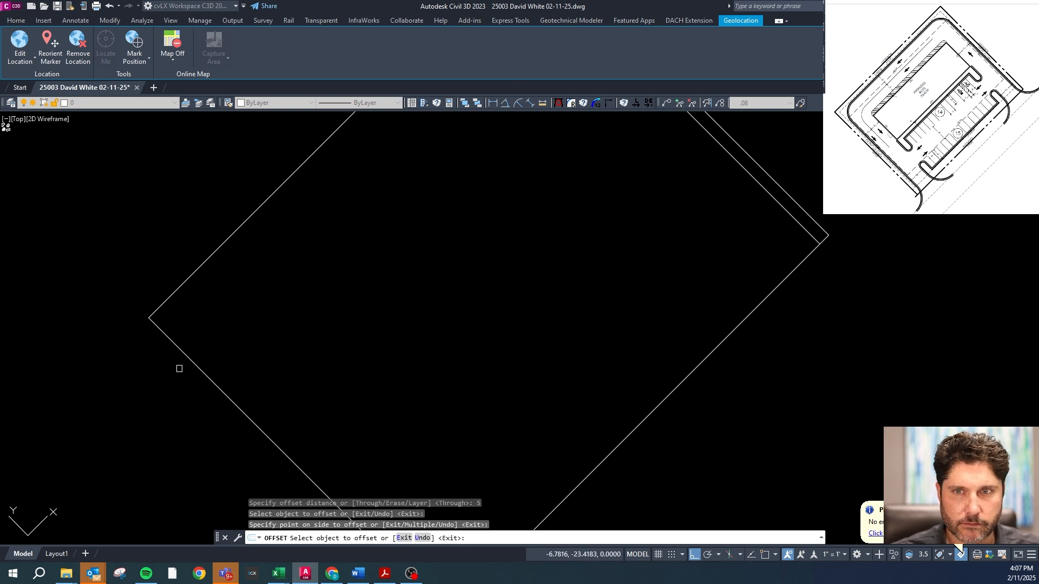
left_click(183, 353)
left_click(195, 315)
left_click(172, 289)
left_click(181, 300)
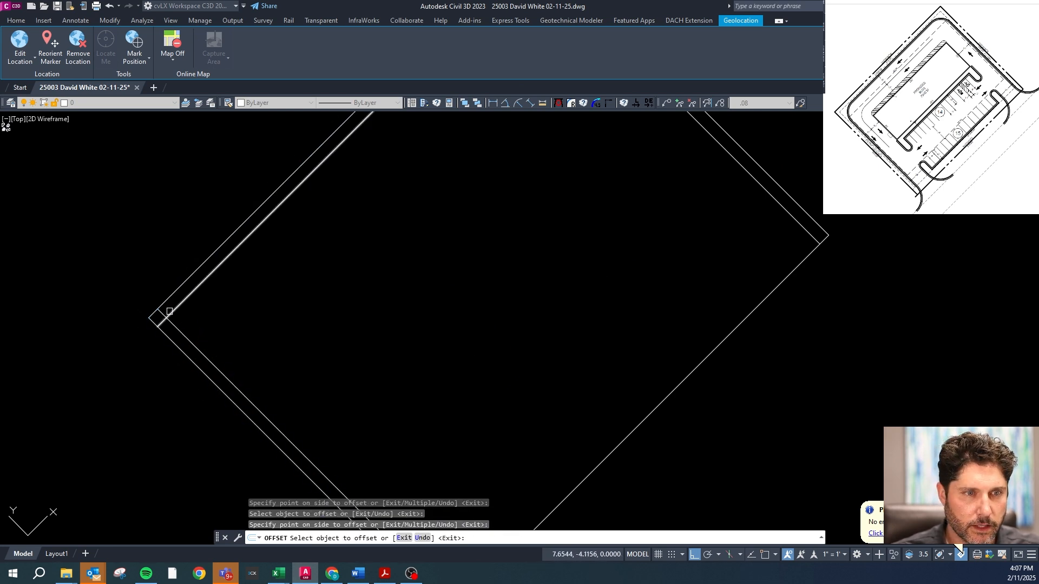
key("Escape")
- Offset the three inner setback lines another 1 unit inward to form the curb
type("o")
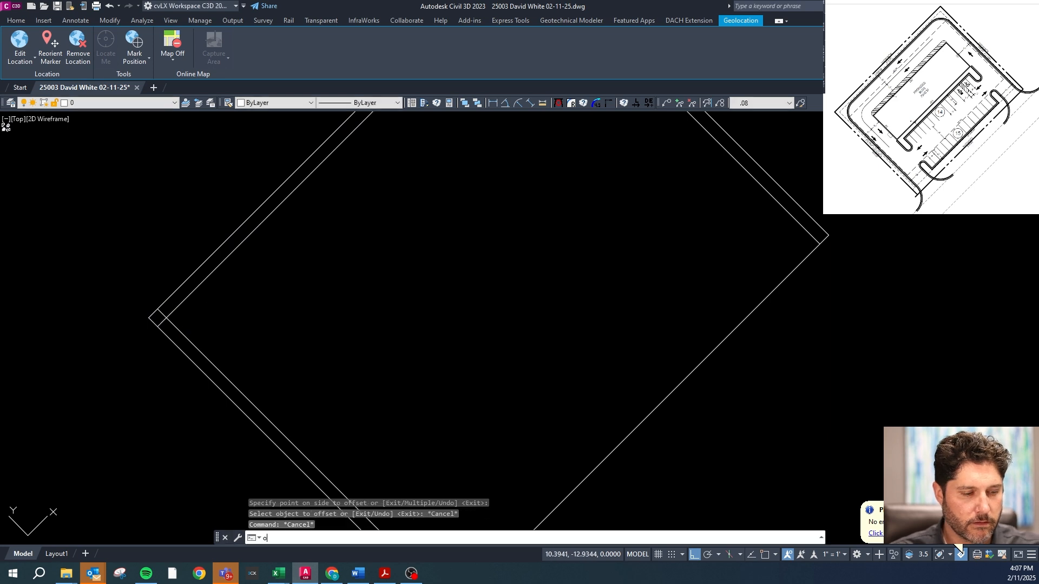
key("Return")
type("1")
key("Return")
left_click(185, 296)
left_click(190, 319)
left_click(201, 371)
left_click(215, 336)
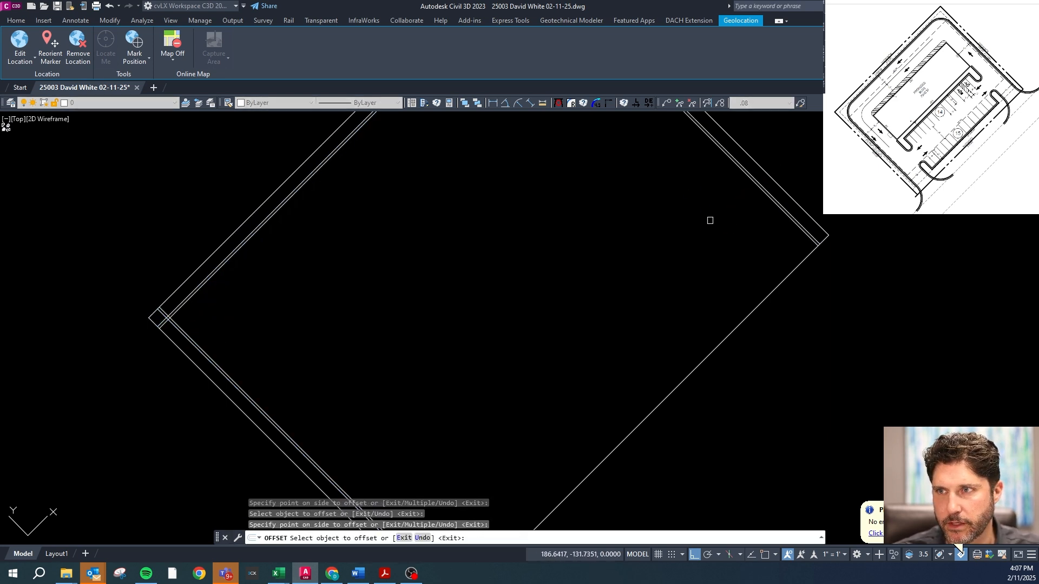
scroll(595, 271, "down", 3)
scroll(640, 336, "up", 3)
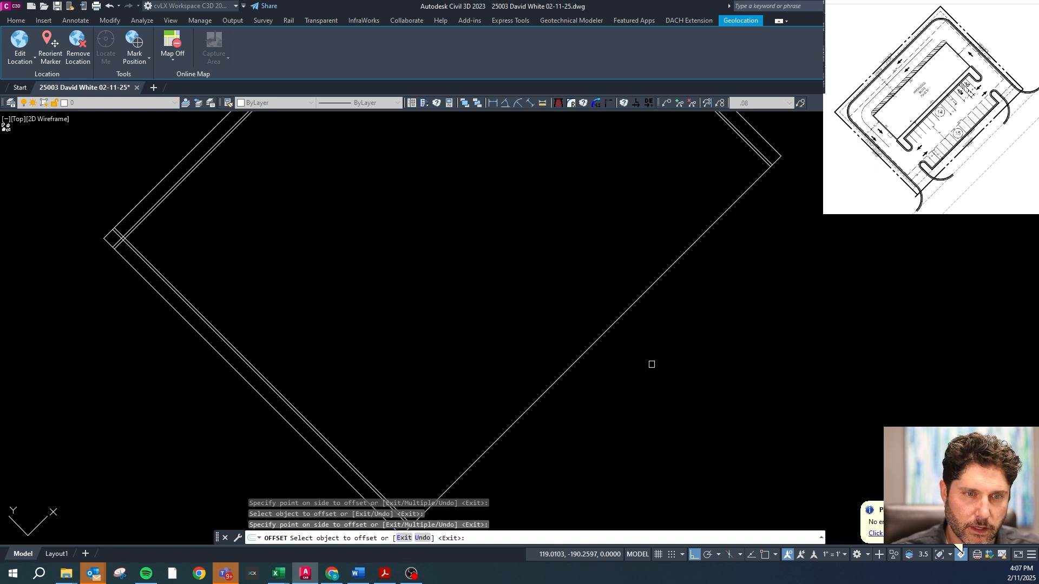
key("Escape")
- Offset the southeast boundary side 10 units inward
type("o")
key("Return")
type("10")
key("Return")
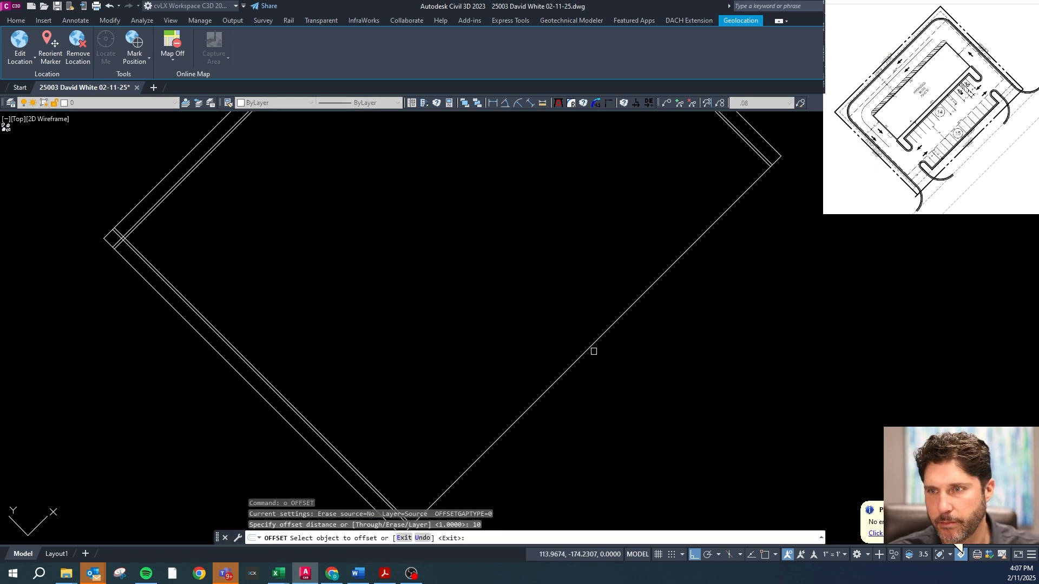
left_click(594, 352)
left_click(549, 333)
key("Escape")
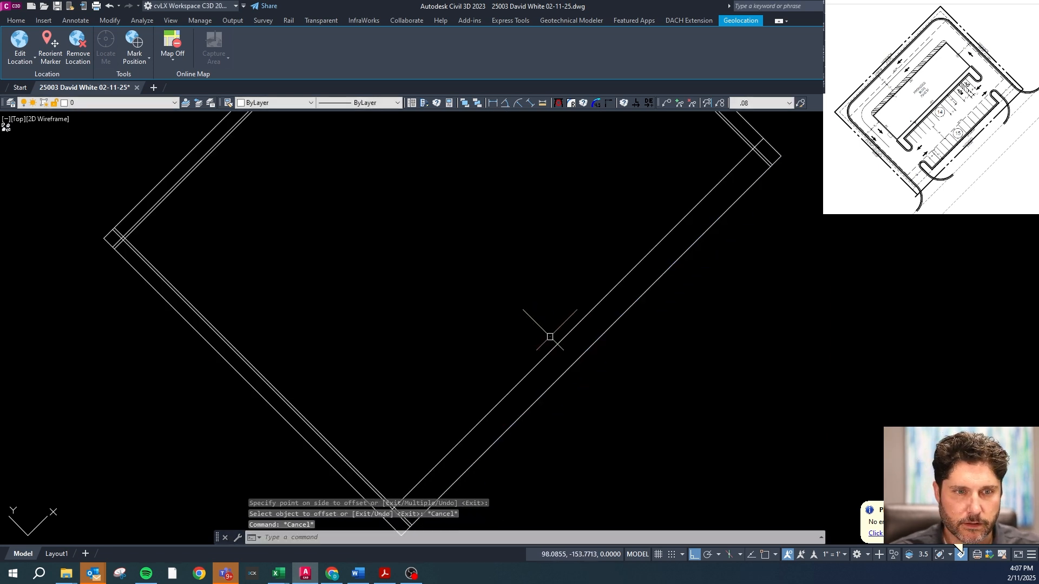
- Offset the 10-unit line along the southeast side another 20 units inward
scroll(549, 336, "up", 2)
type("o")
key("Return")
type("20")
key("Return")
left_click(564, 343)
left_click(526, 322)
key("Escape")
key("Escape")
key("Escape")
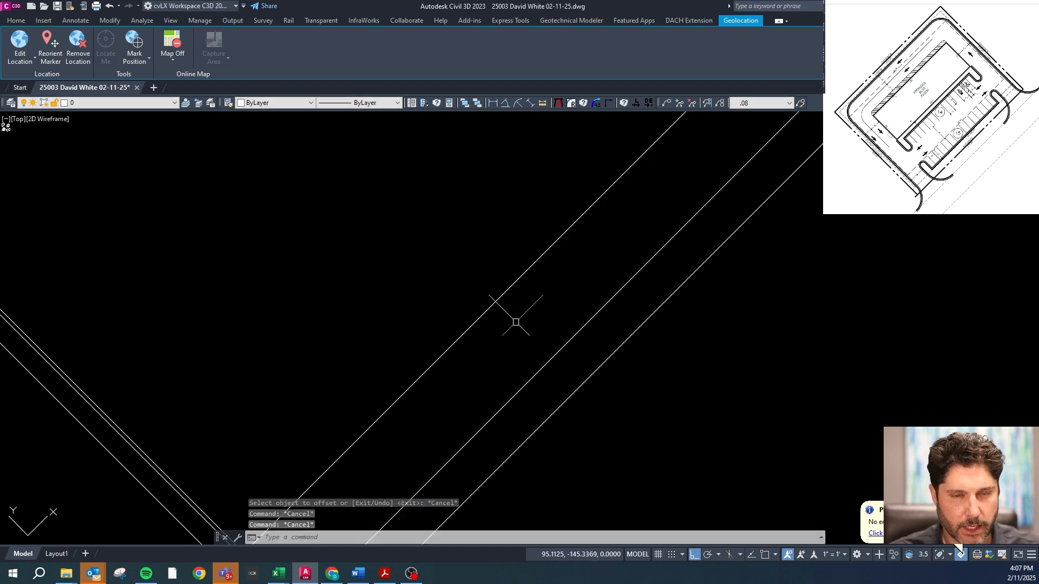
- Offset the 10-unit line along the southeast side 1 unit inward as a curb line
type("o")
key("Return")
type("1")
key("Return")
left_click(538, 371)
left_click(497, 349)
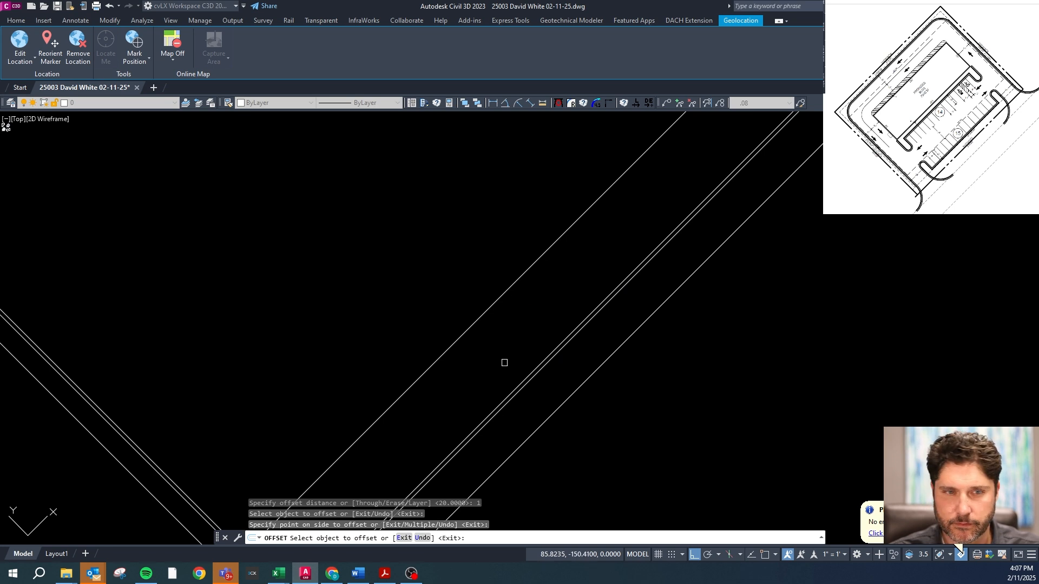
key("Escape")
key("Escape")
- Offset the inner southeast curb line 18 units inward for the parking stall depth
type("o")
key("Return")
type("18")
key("Return")
left_click(521, 382)
left_click(504, 356)
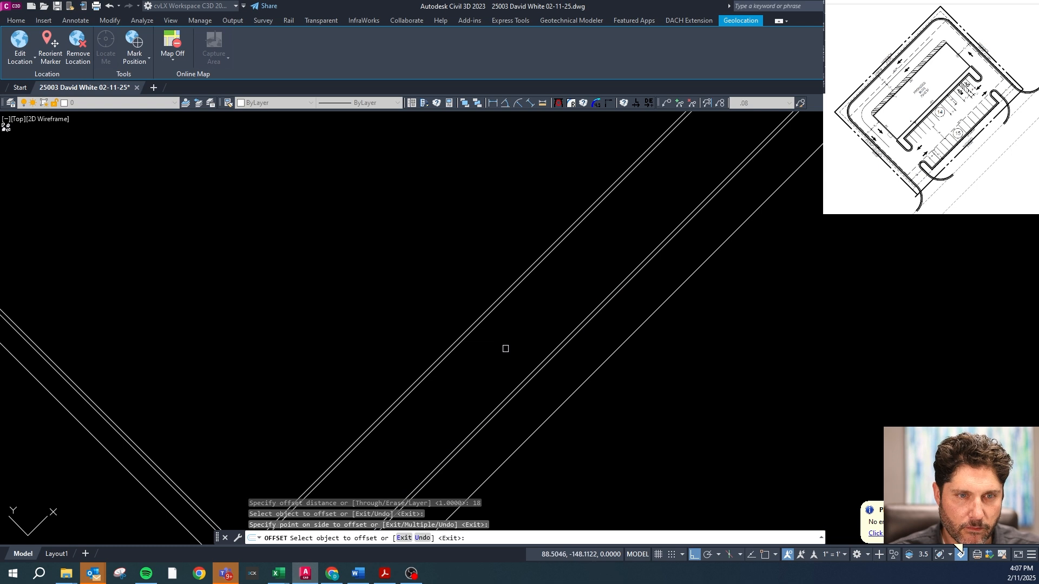
key("ctrl+z")
- Offset the end line of the southeast parking stalls 24 units northwest for the drive aisle
type("o")
key("Return")
type("24")
key("Return")
left_click(454, 303)
left_click(443, 300)
key("Return")
- Offset the northwest edge of the drive aisle 18 units northwest for a second row of stalls
type("o")
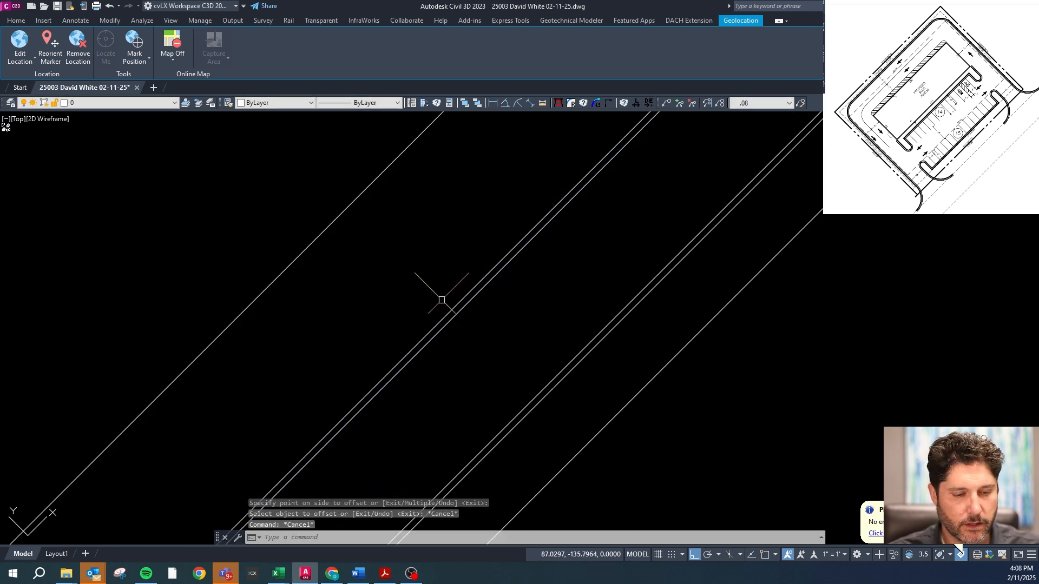
key("Return")
type("1")
key("Return")
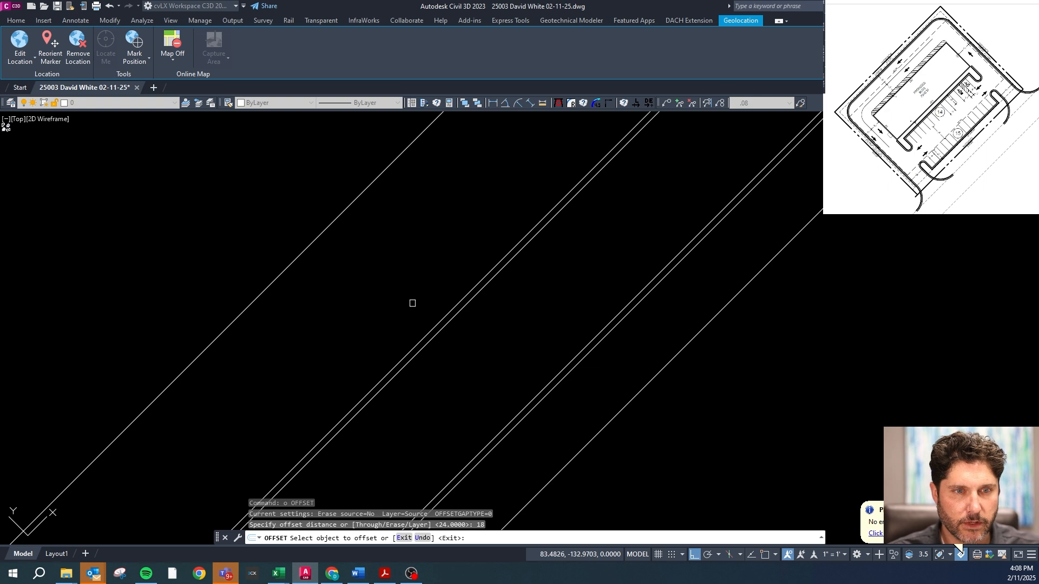
left_click(304, 246)
left_click(292, 238)
scroll(511, 353, "down", 4)
scroll(403, 291, "up", 2)
key("Escape")
key("Escape")
- Offset the northwest edge of the second stall row 5 units northwest
type("o")
key("Return")
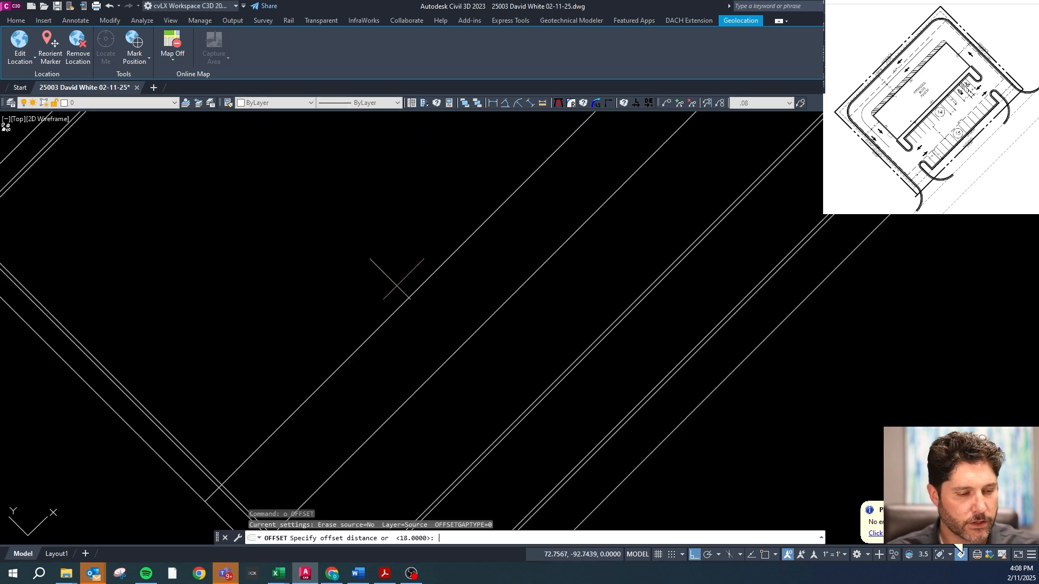
type("5")
key("Return")
left_click(398, 307)
left_click(359, 271)
scroll(390, 325, "down", 4)
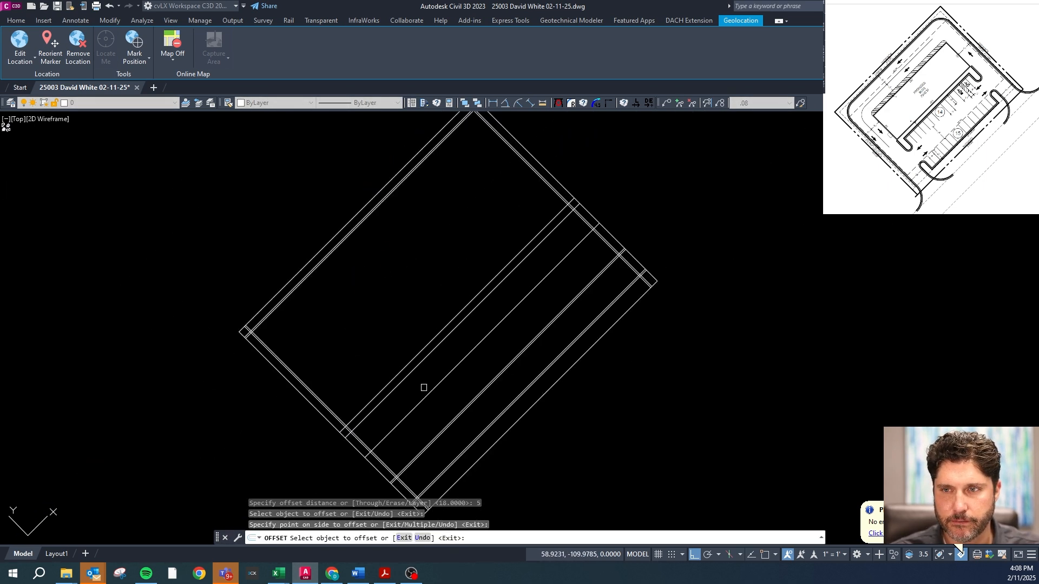
scroll(422, 357, "up", 2)
key("Escape")
- Offset the 5-unit strip's northwest line 50 units northwest for the building depth
type("o")
key("Return")
type("50")
key("Return")
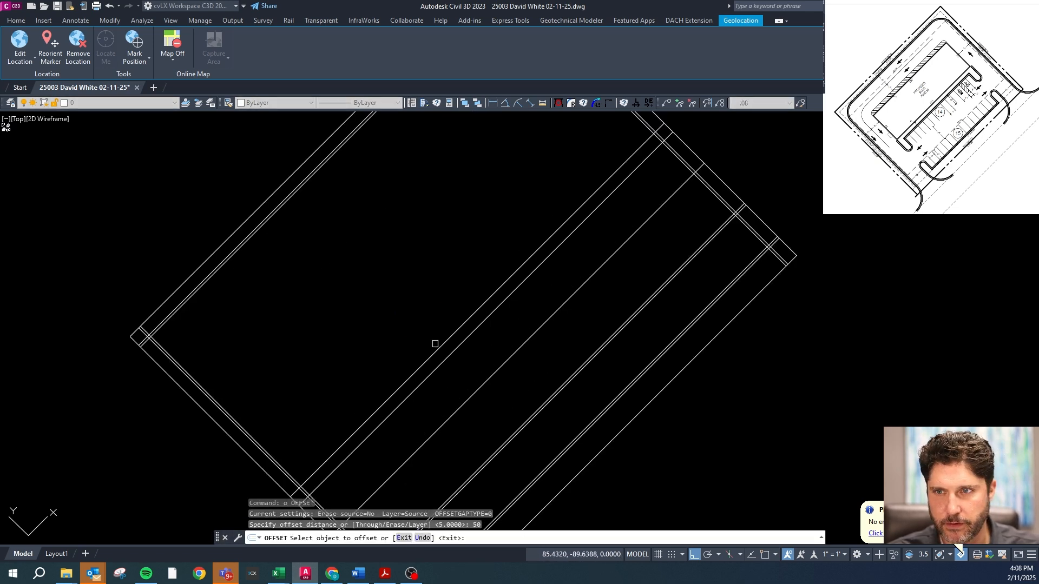
left_click(434, 343)
left_click(392, 320)
scroll(369, 276, "up", 2)
key("Escape")
key("Escape")
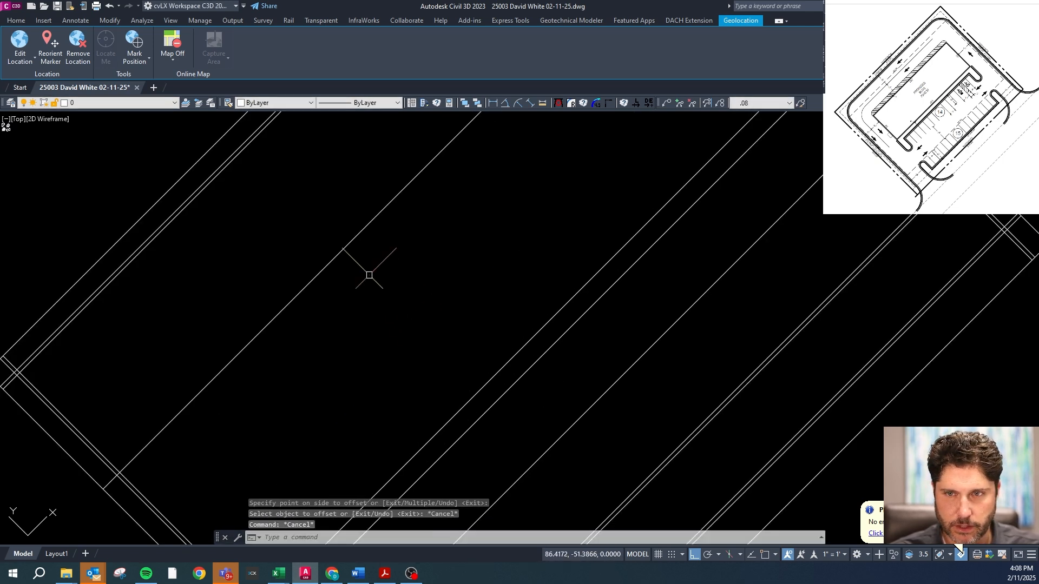
- Offset the building's northwest line 5 units farther northwest
type("o")
key("Return")
type("5")
key("Return")
left_click(315, 276)
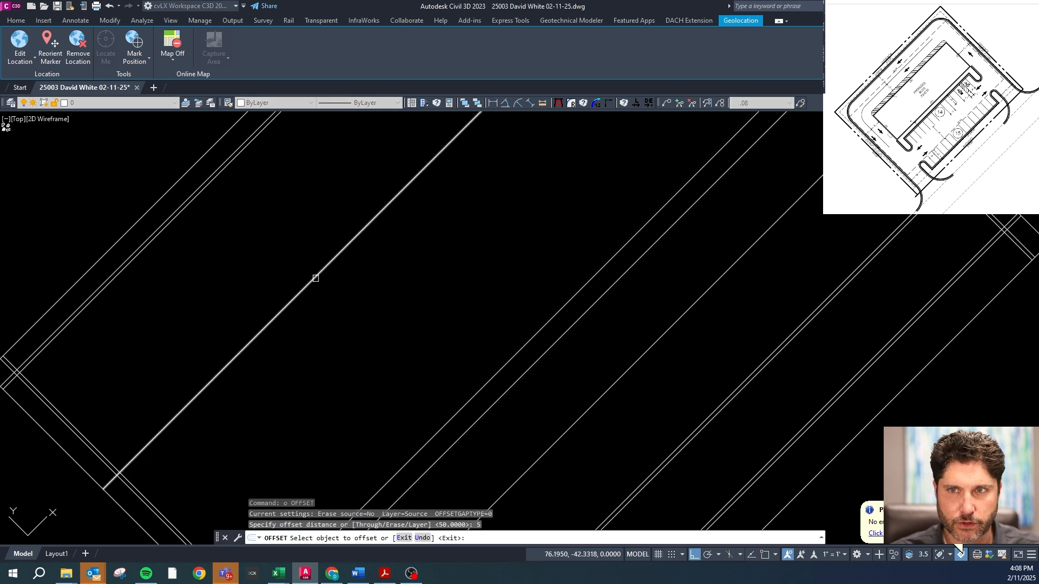
left_click(293, 254)
key("Escape")
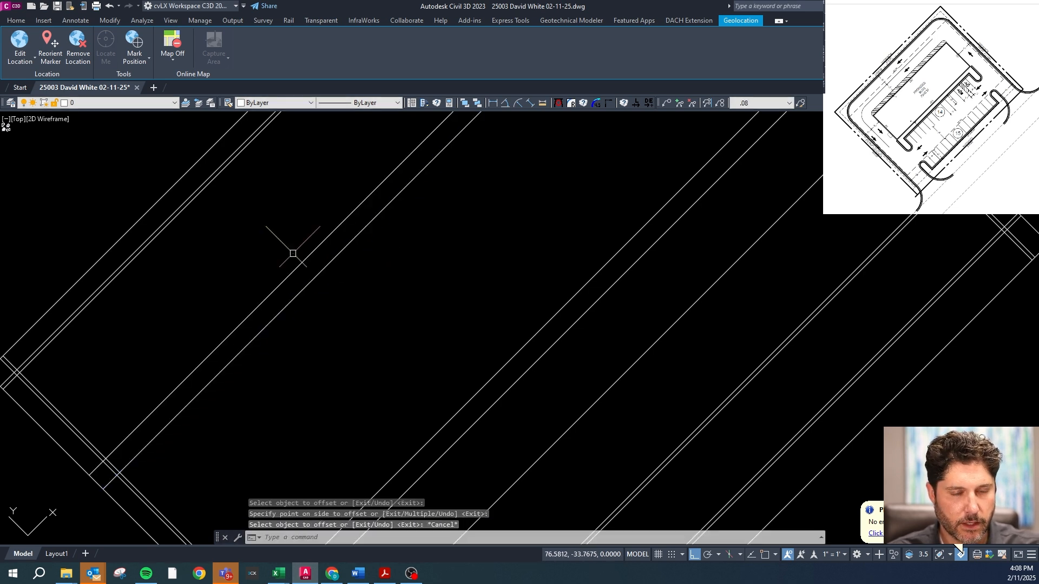
- Offset the outer line of the strip behind the building 12 units northwest
type("o")
key("Return")
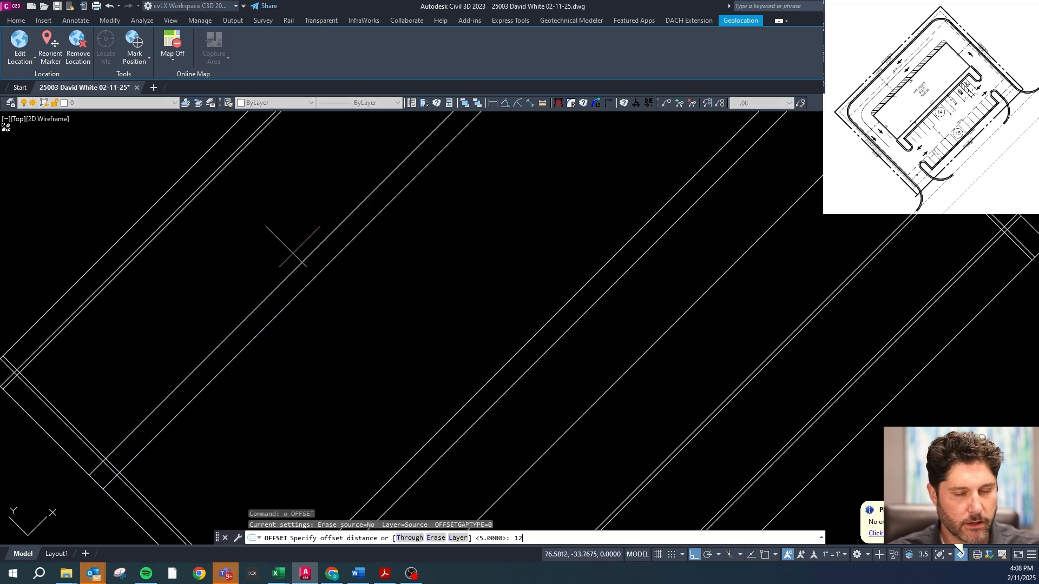
type("12")
key("Return")
left_click(299, 265)
left_click(285, 247)
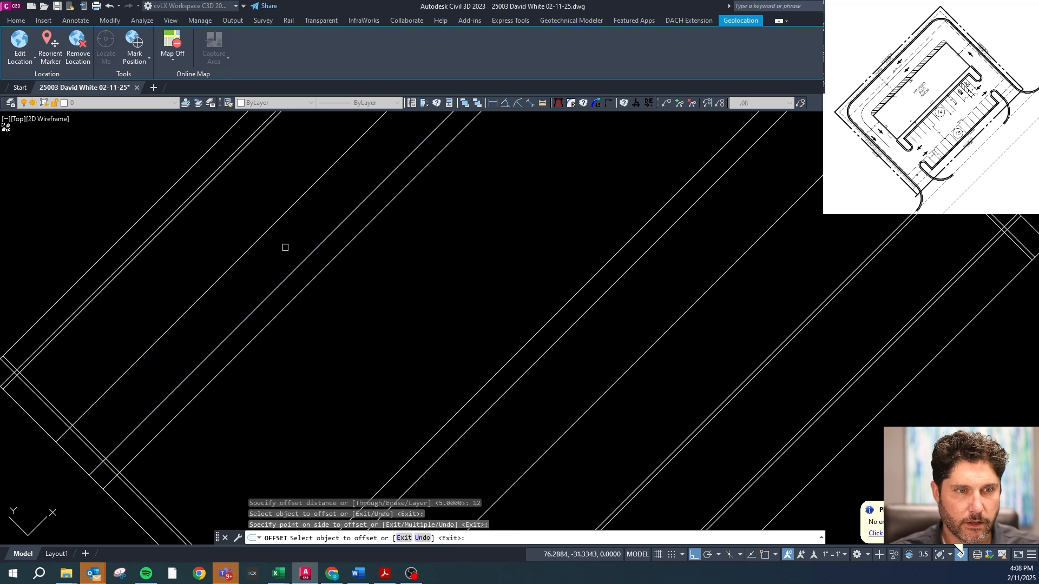
key("Escape")
- Offset the 12-unit line behind the building 18 units northwest toward the boundary
type("o")
key("Return")
type("18")
key("Return")
left_click(264, 233)
left_click(227, 205)
scroll(199, 195, "up", 2)
key("Escape")
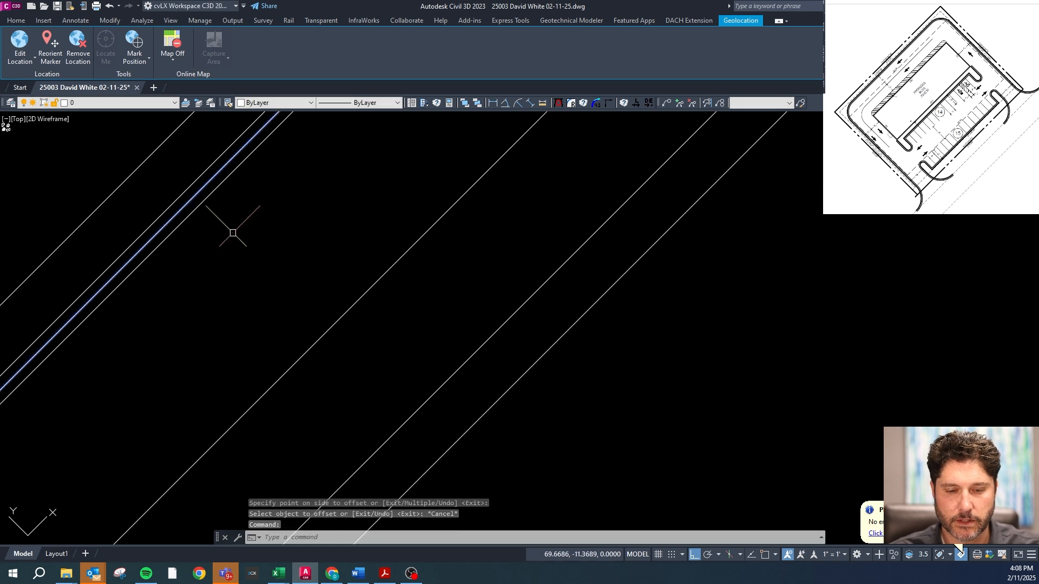
- Erase the middle of the three closely spaced lines just inside the northwest boundary
left_click(180, 211)
key("Delete")
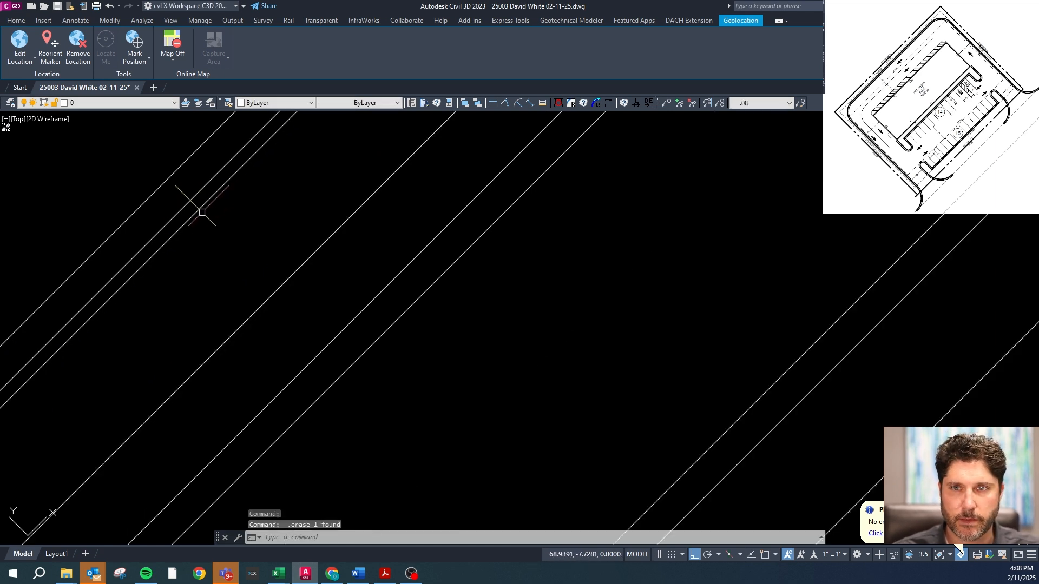
scroll(202, 212, "down", 2)
scroll(287, 325, "down", 2)
scroll(471, 168, "up", 5)
scroll(466, 181, "up", 2)
key("Escape")
key("Escape")
key("Escape")
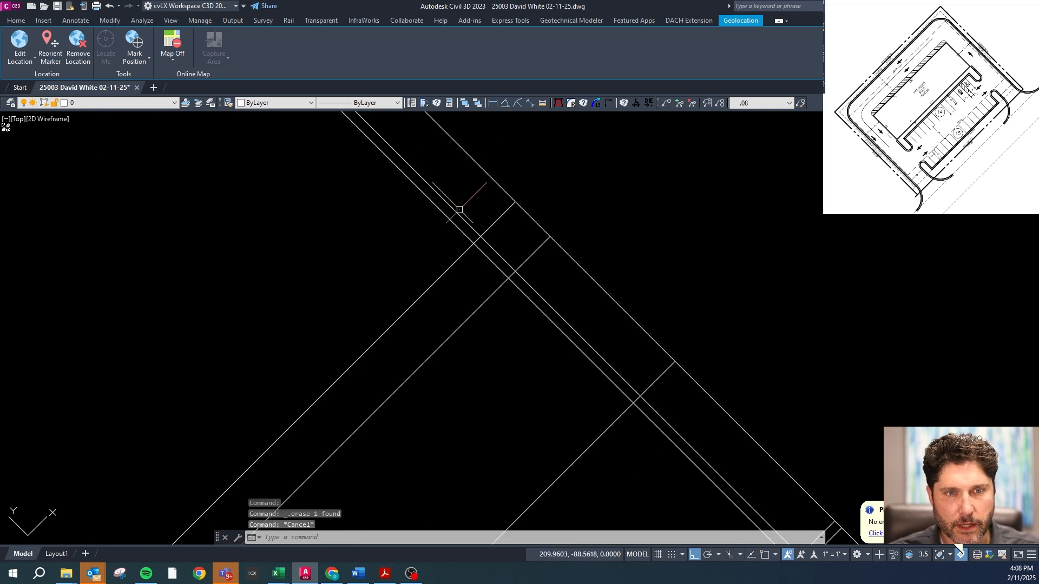
- Offset the inner northeast curb line 24 units inward across the site
type("o")
key("Return")
type("24")
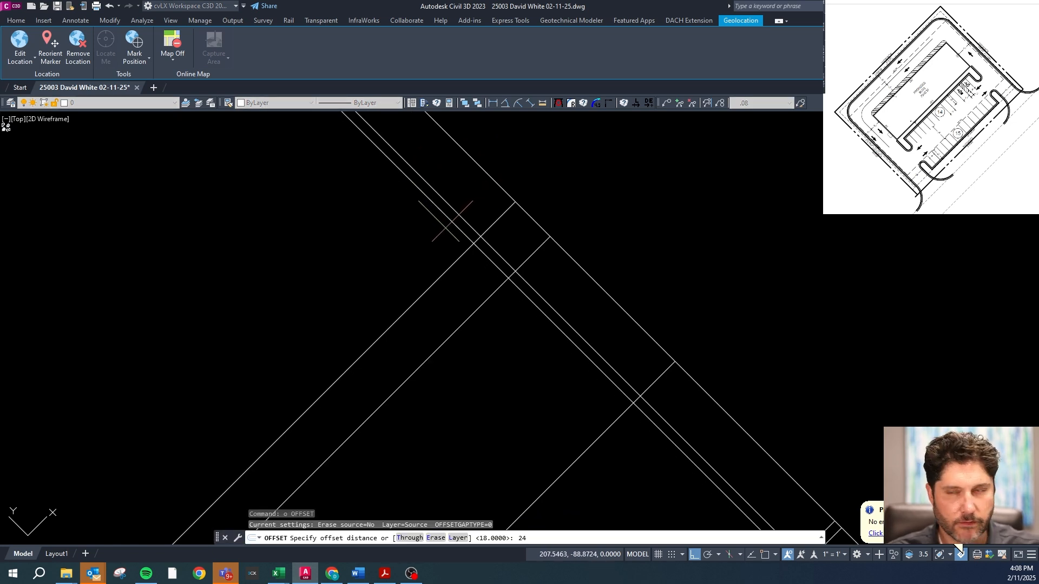
key("Return")
left_click(444, 218)
left_click(425, 237)
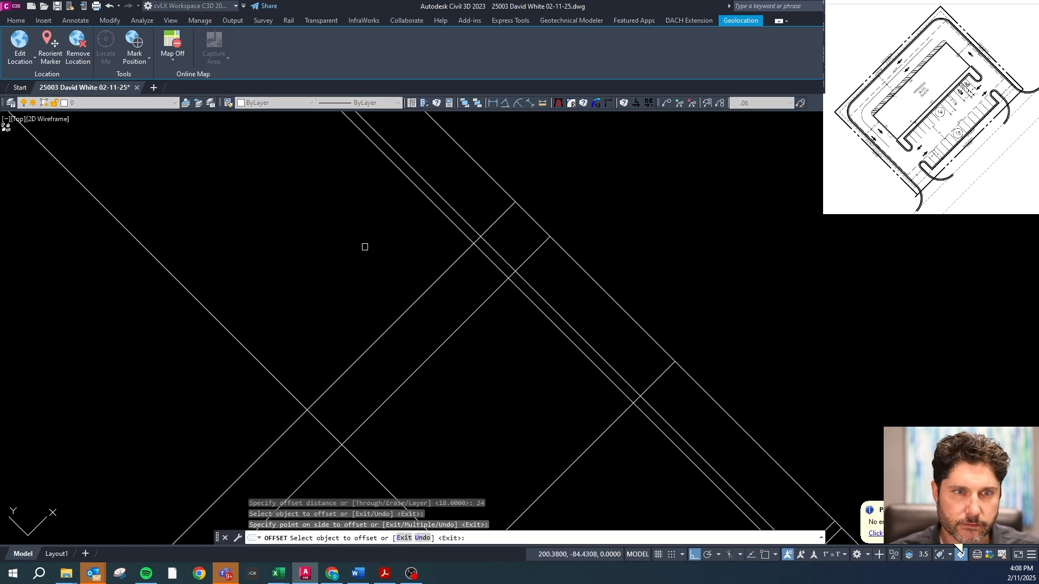
key("Escape")
key("Escape")
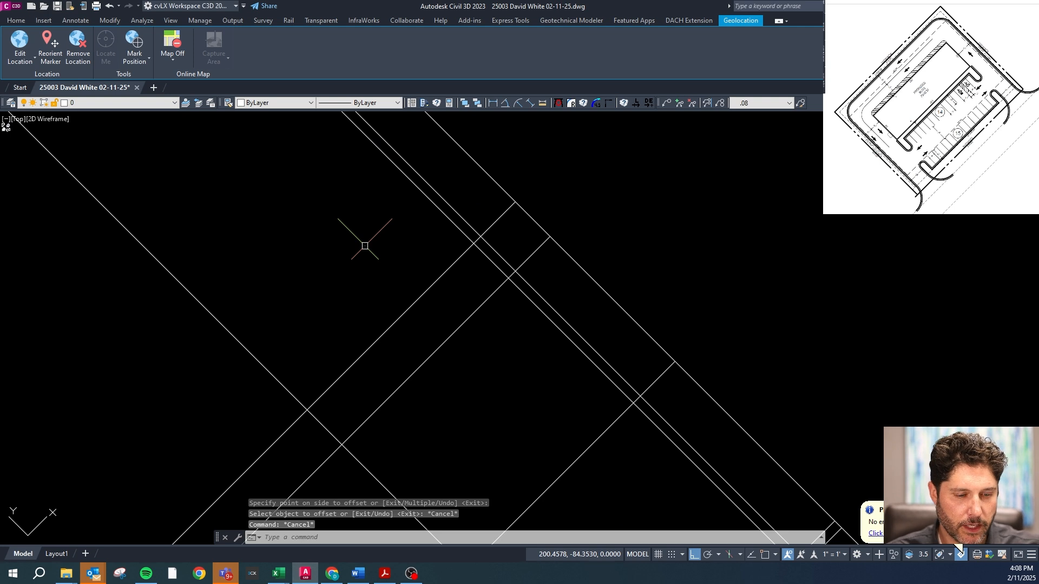
- Offset the northeast building edge line 150 units southwest across the site
type("o")
key("Return")
type("150")
key("Return")
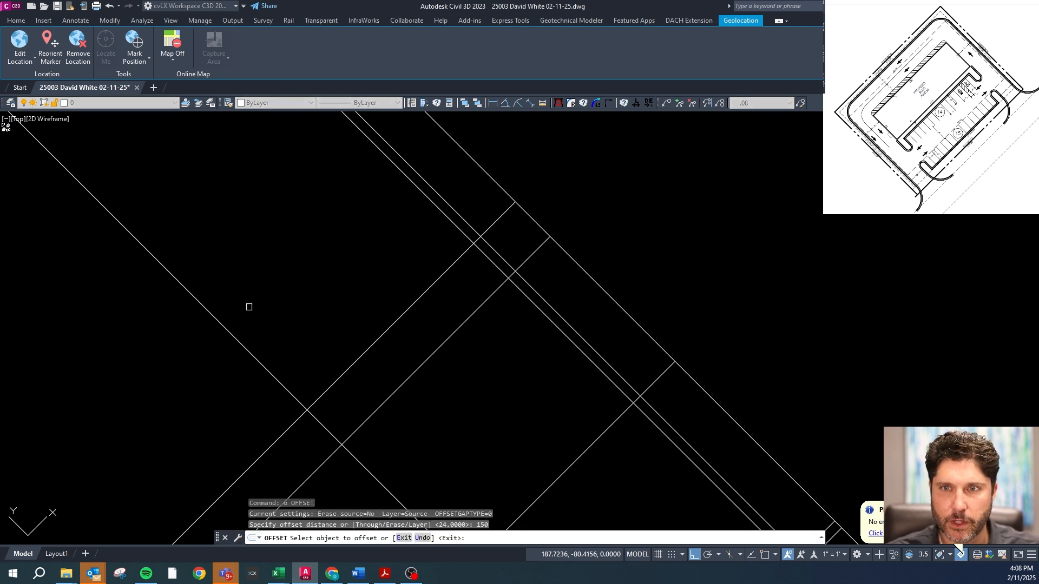
left_click(227, 334)
left_click(211, 340)
scroll(552, 200, "down", 8)
scroll(536, 270, "down", 3)
scroll(466, 273, "up", 7)
key("Escape")
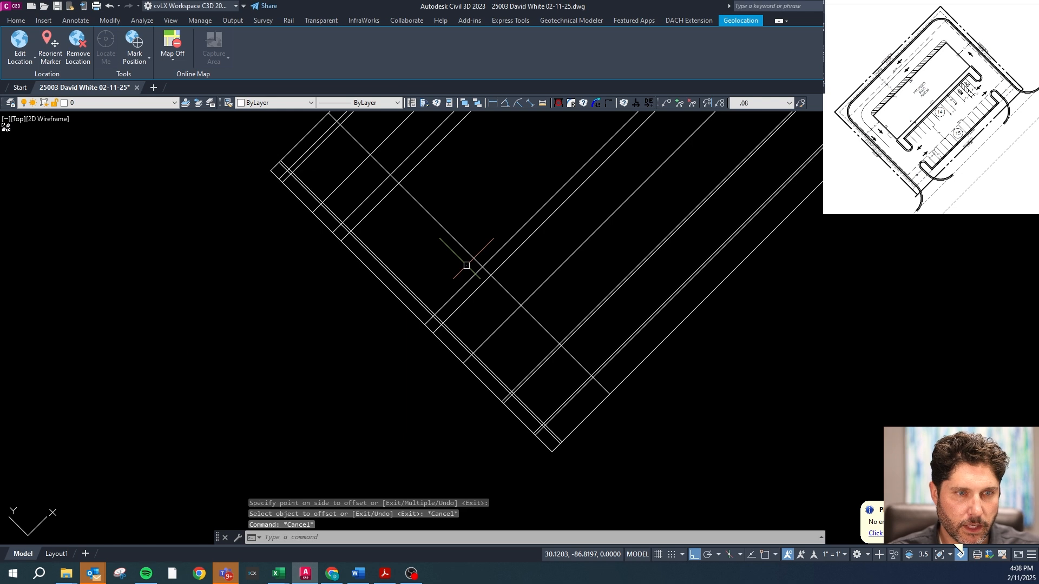
- Offset the southwest building edge line 15 units southwest toward the boundary
type("o")
key("Return")
type("15")
key("Return")
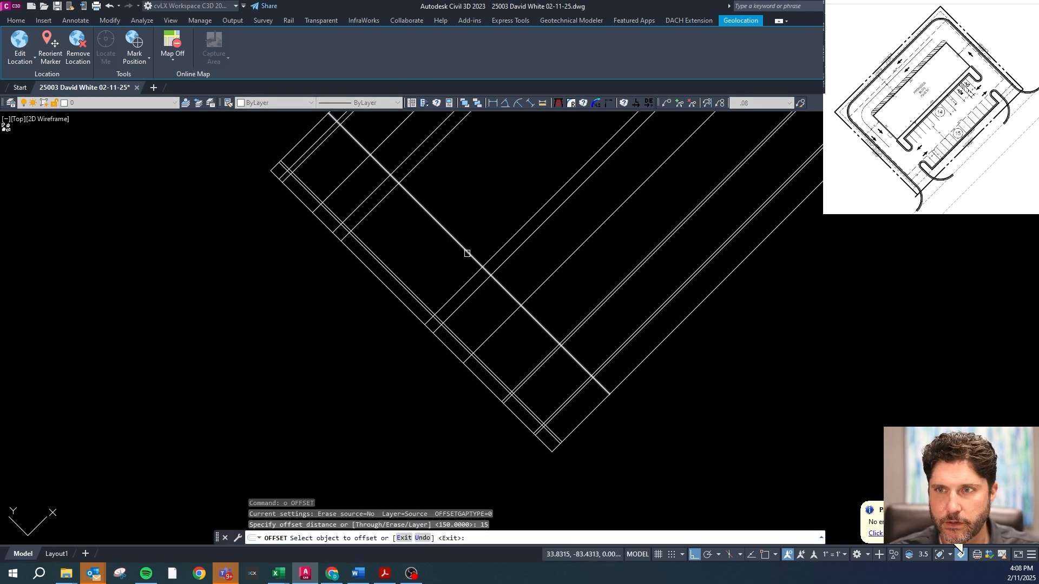
left_click(457, 258)
left_click(456, 258)
scroll(437, 270, "up", 4)
key("Escape")
- Offset the 15-unit line beside the building 12 units southwest toward the boundary
type("o")
key("space")
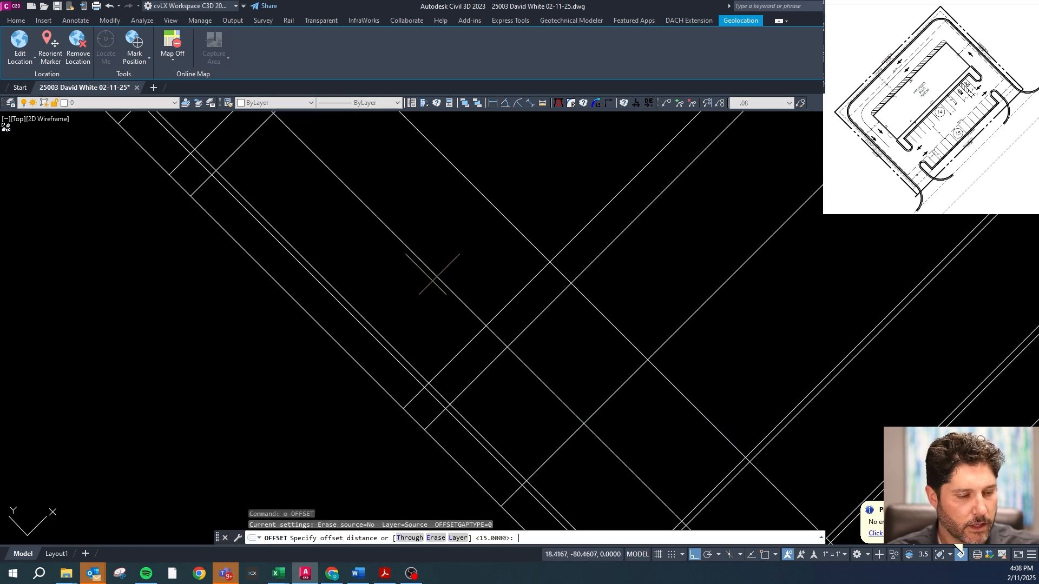
type("12")
key("Return")
left_click(433, 273)
left_click(415, 292)
key("Escape")
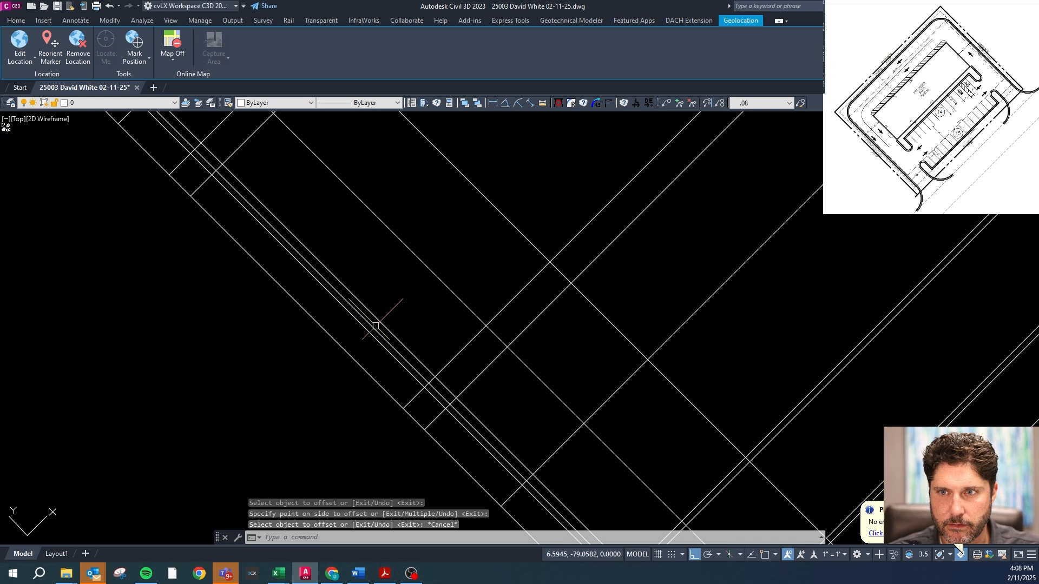
- Erase the middle of the three closely spaced lines just inside the southwest boundary
left_click(375, 328)
key("Delete")
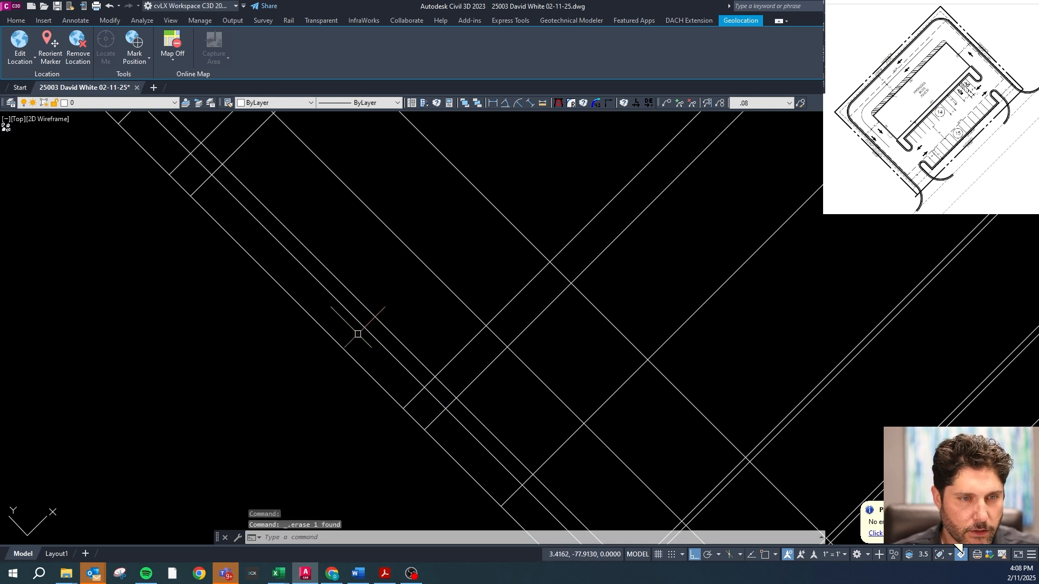
scroll(337, 328, "down", 2)
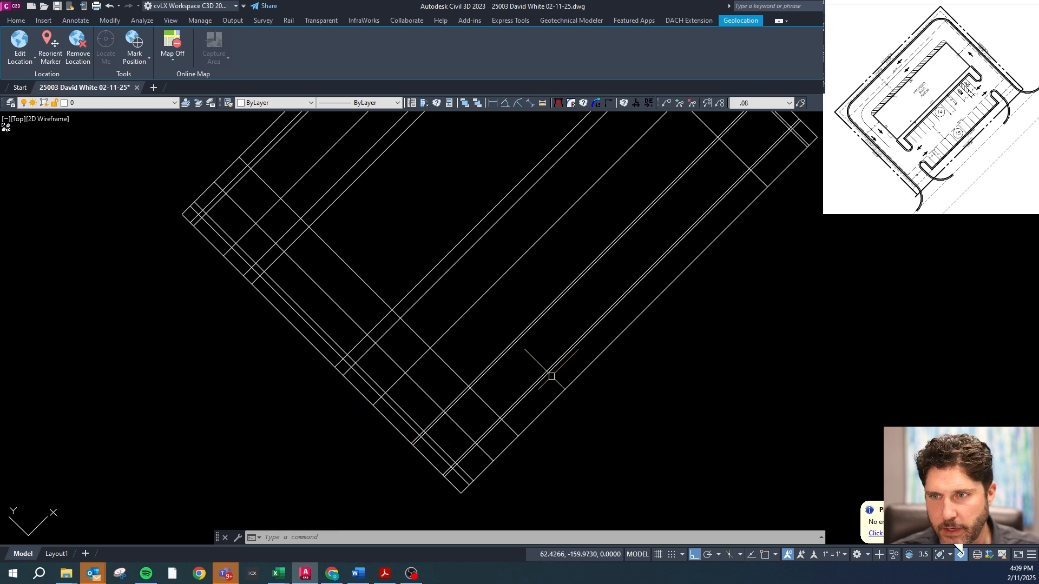
- Offset the southeast boundary line 15 units outward to form the near edge of the road
type("o")
key("Return")
type("15")
key("Return")
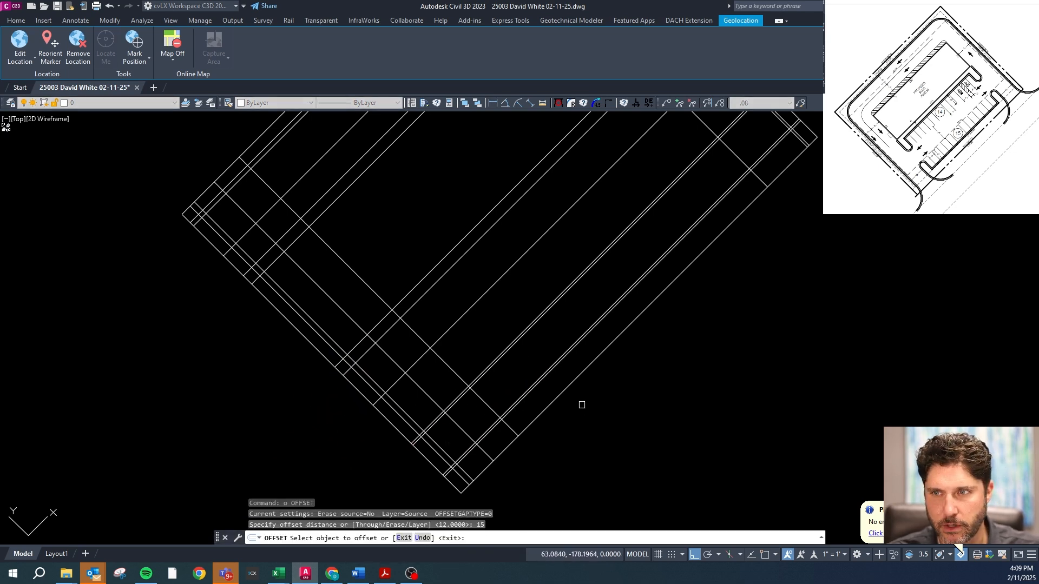
left_click(557, 398)
left_click(611, 419)
key("Escape")
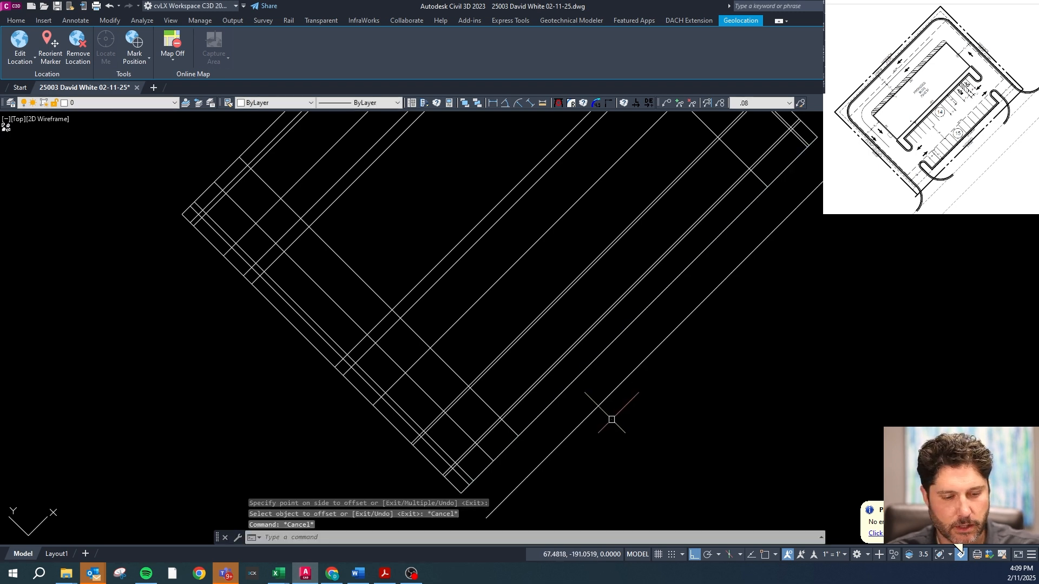
- Offset the near road edge line 30 units southeast to form the far road edge
type("o")
key("Return")
type("30")
key("Return")
left_click(602, 403)
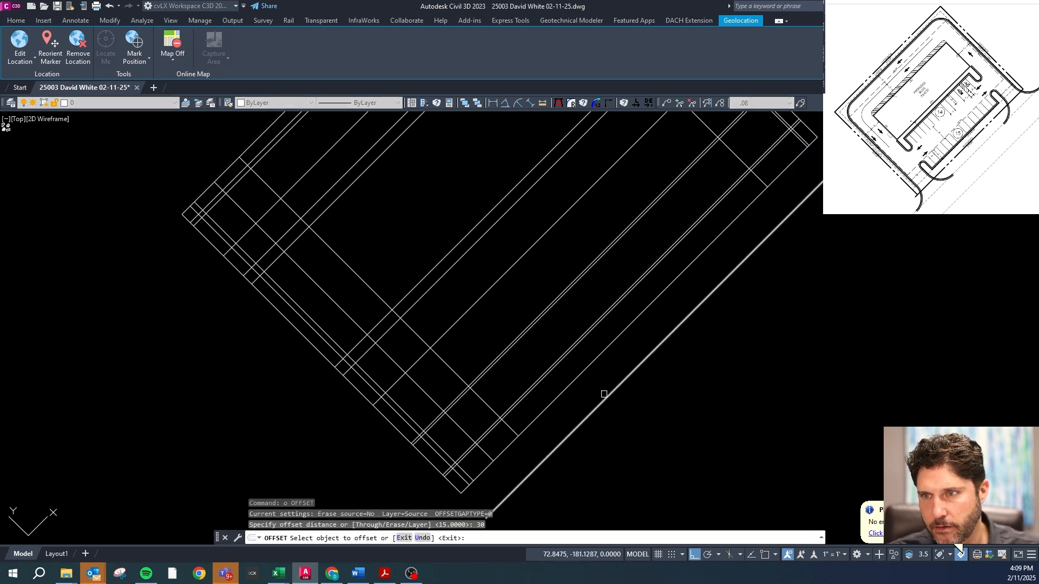
left_click(591, 406)
scroll(633, 436, "down", 5)
key("Escape")
left_click(636, 440)
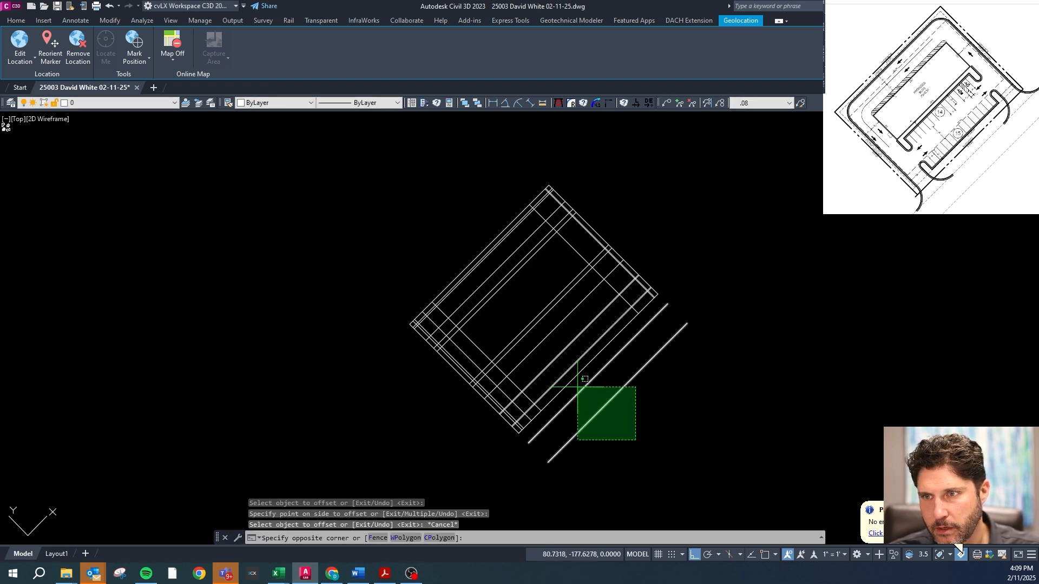
left_click(578, 386)
left_click(157, 106)
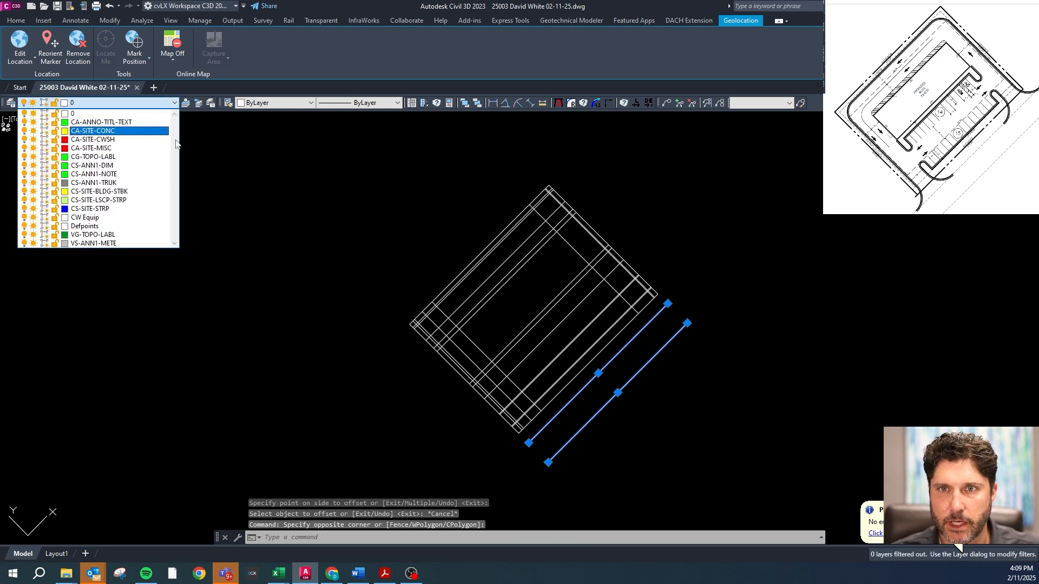
key("Escape")
key("Escape")
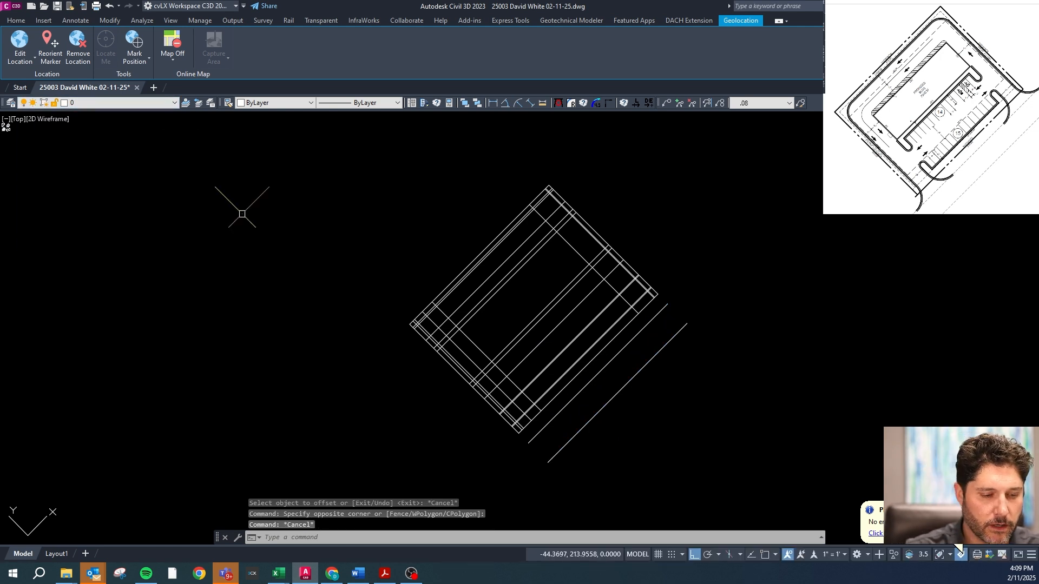
- Run the CIVLAY routine with the Full option to load the complete civil layer set
type("CIVLAY")
key("Return")
type("f")
key("Return")
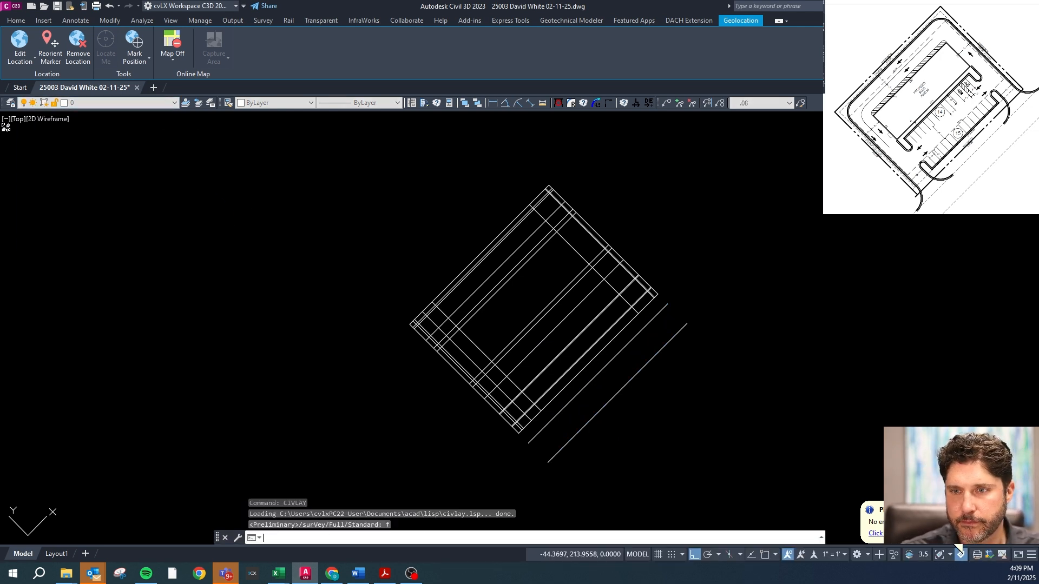
- Assign the two road edge lines outside the southeast boundary to the VA-SITE-CONC layer
left_click(635, 441)
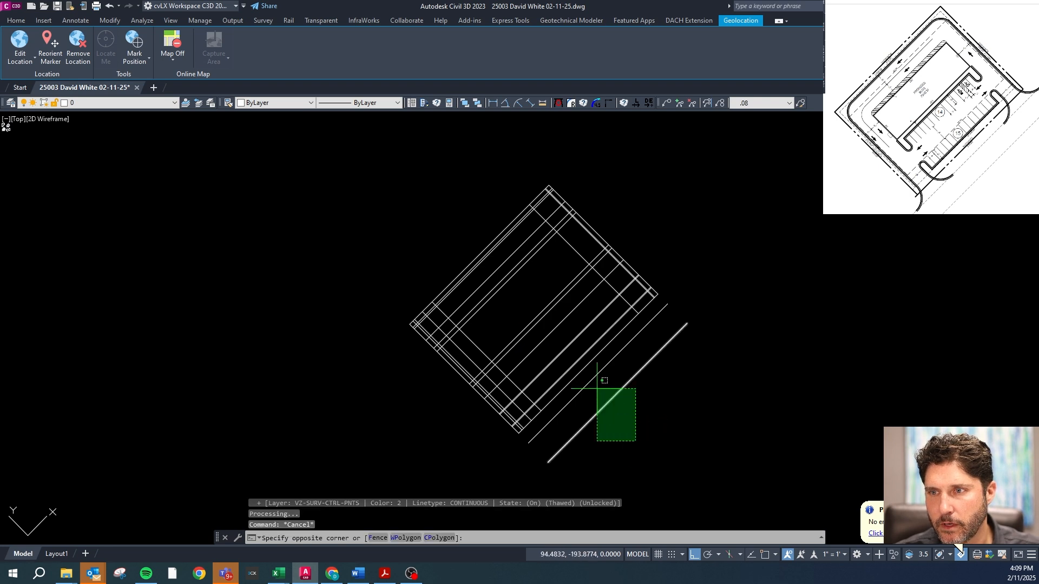
left_click(586, 385)
left_click(157, 105)
left_click_drag(178, 131, 190, 292)
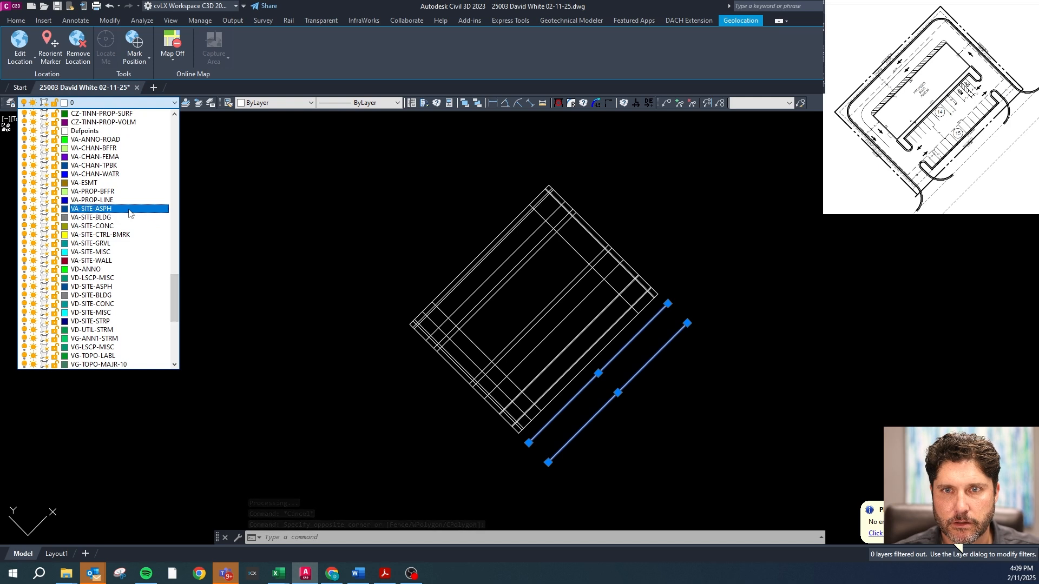
left_click(128, 226)
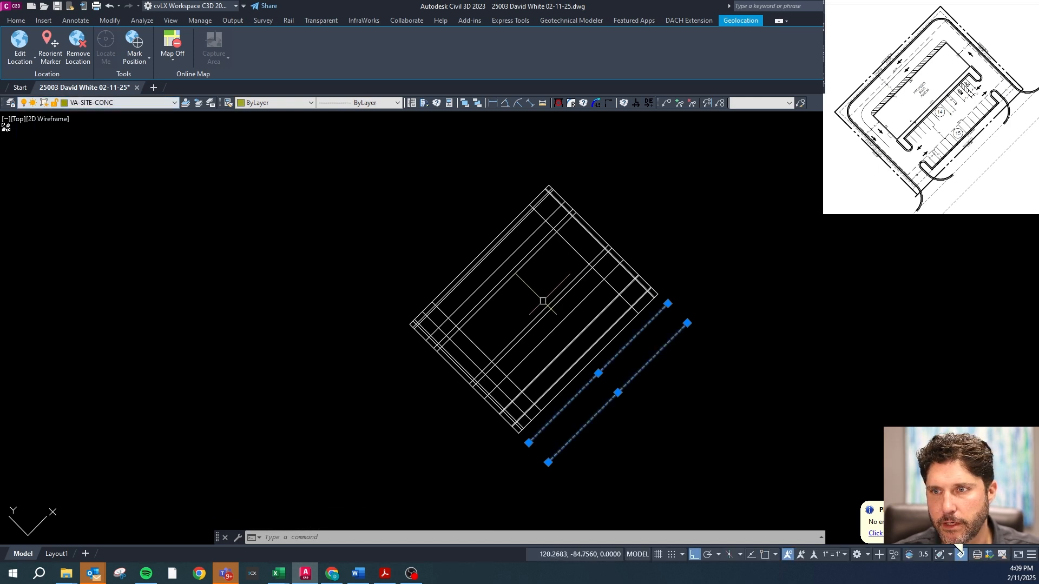
scroll(544, 302, "up", 4)
scroll(690, 187, "up", 2)
key("Escape")
- Assign the four lines forming the building outline to the CA-SITE-BLDG layer
left_click(631, 225)
left_click(614, 193)
scroll(423, 234, "down", 2)
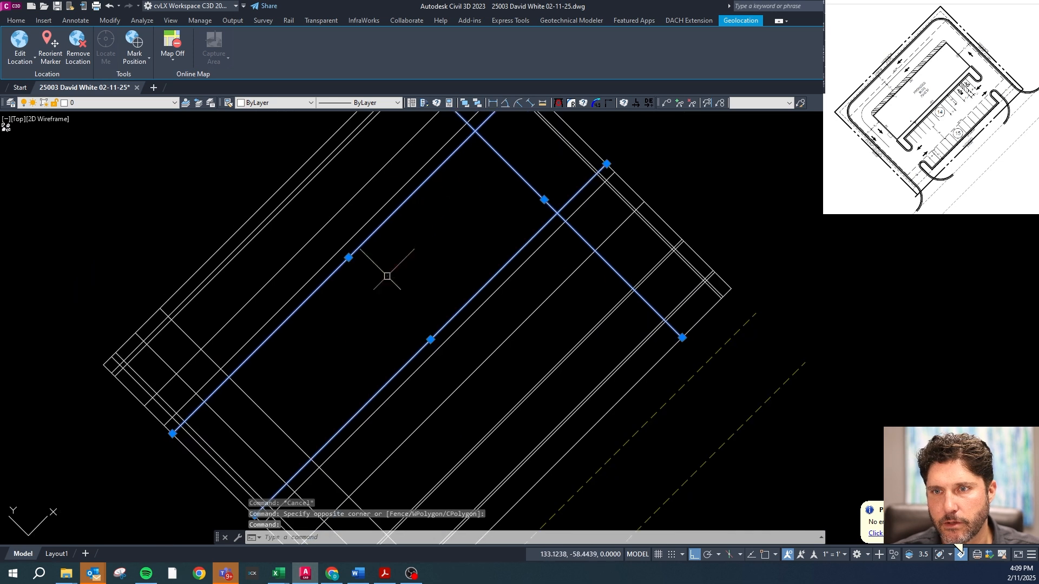
left_click(258, 406)
left_click(152, 103)
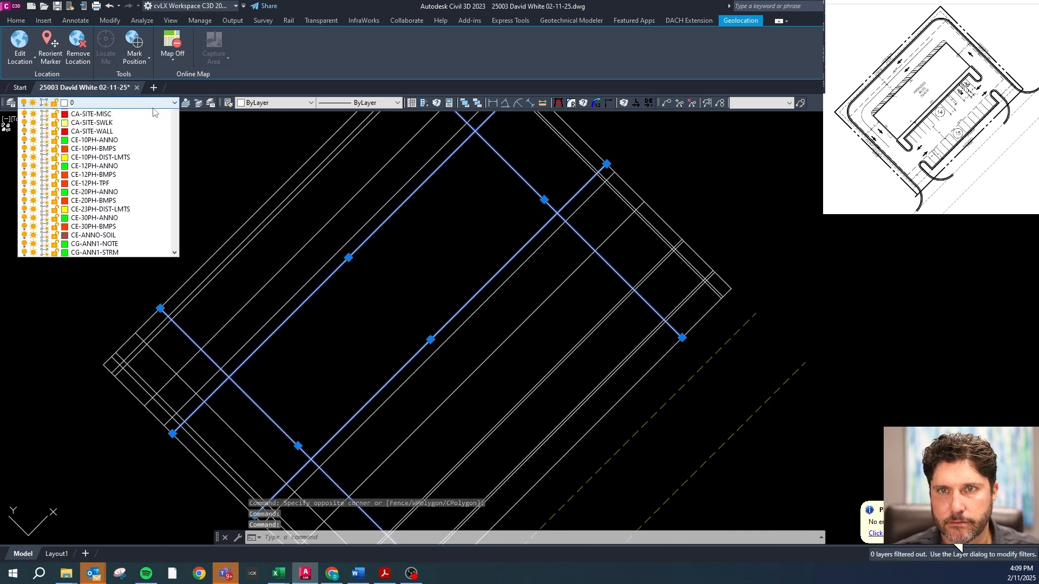
left_click(103, 131)
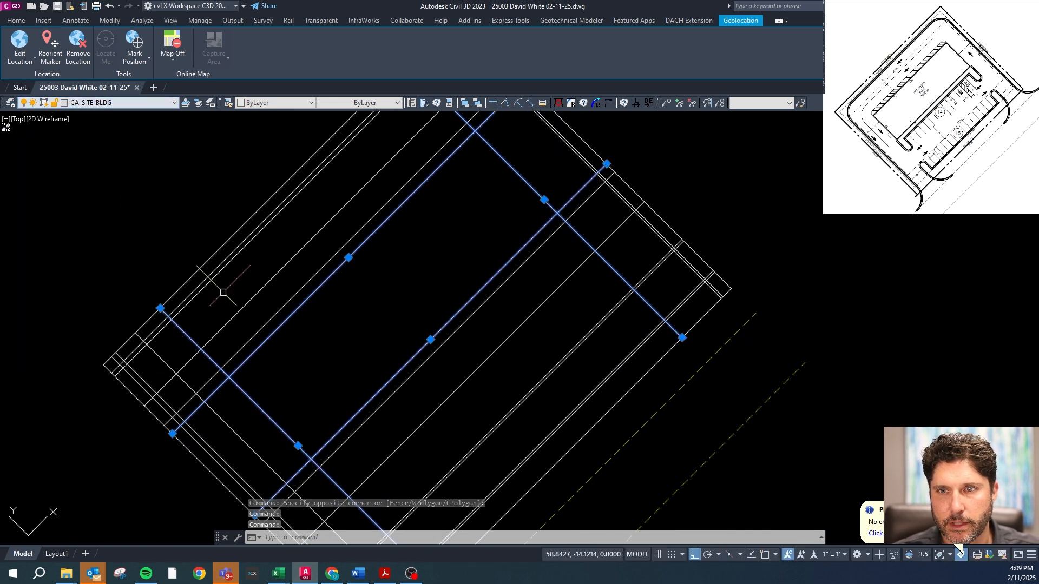
key("Escape")
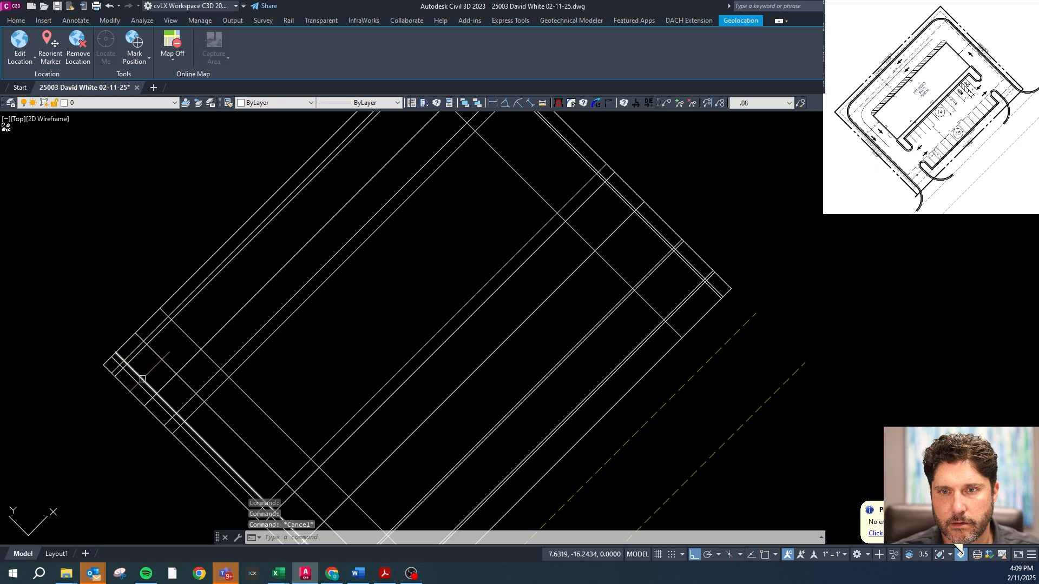
- Assign the perimeter curb lines and the curb line in front of the building to the CA-SITE-CONC layer
left_click(143, 382)
left_click(141, 351)
scroll(442, 306, "down", 2)
scroll(484, 390, "up", 4)
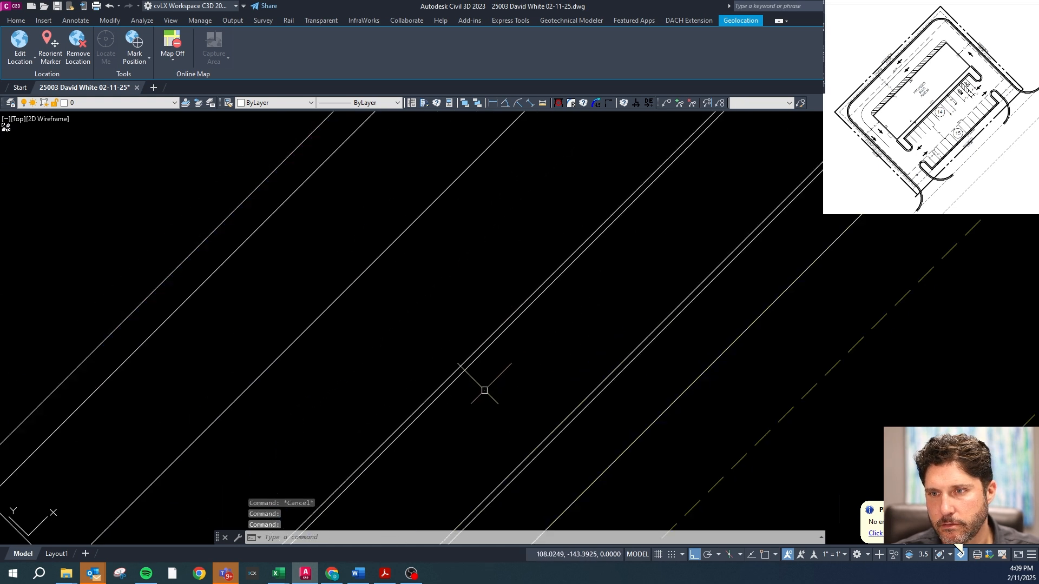
left_click(547, 438)
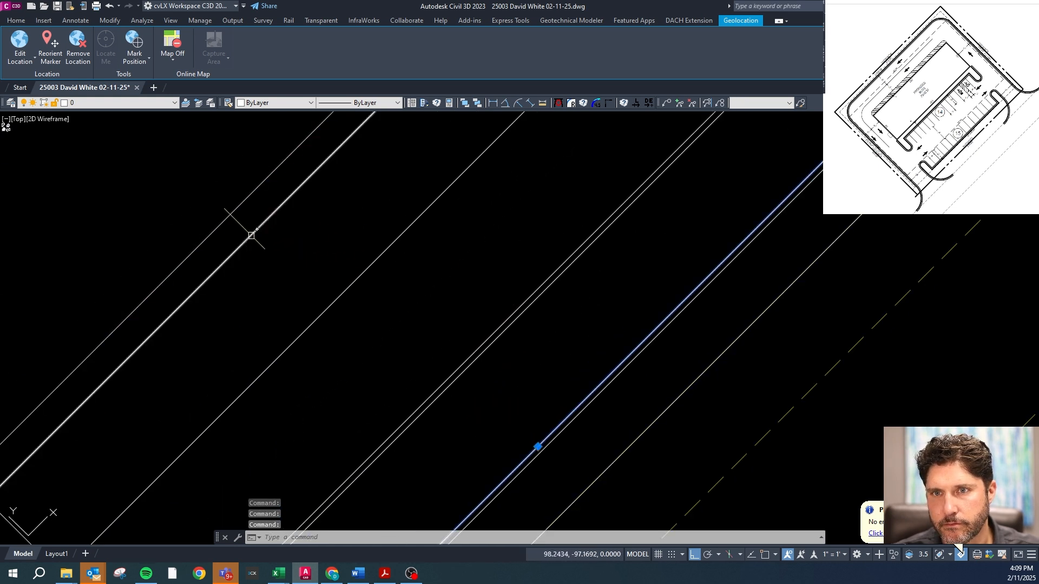
scroll(320, 274, "down", 3)
scroll(457, 178, "down", 1)
scroll(449, 211, "up", 2)
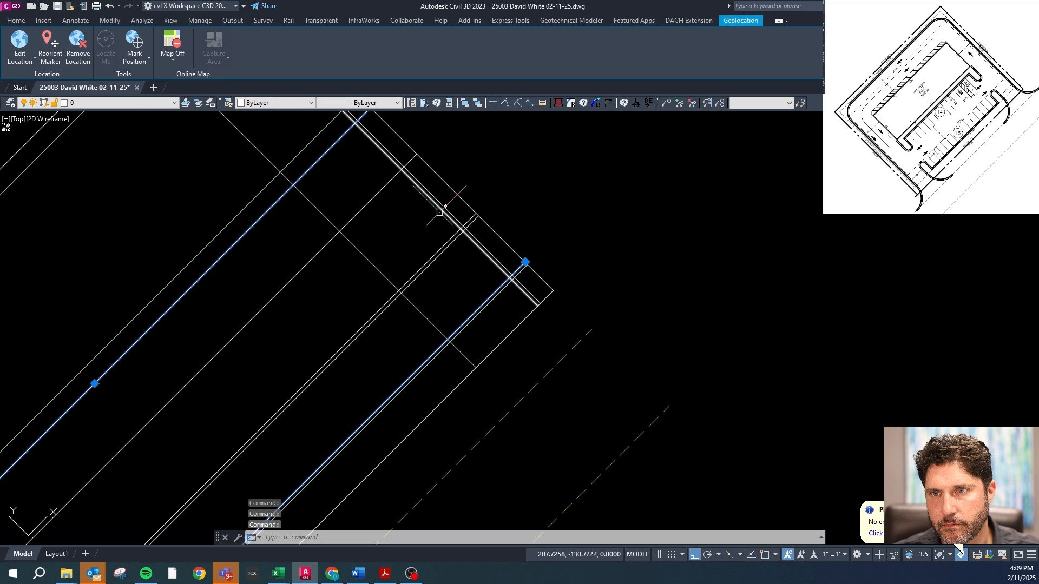
scroll(439, 203, "down", 3)
scroll(317, 316, "up", 3)
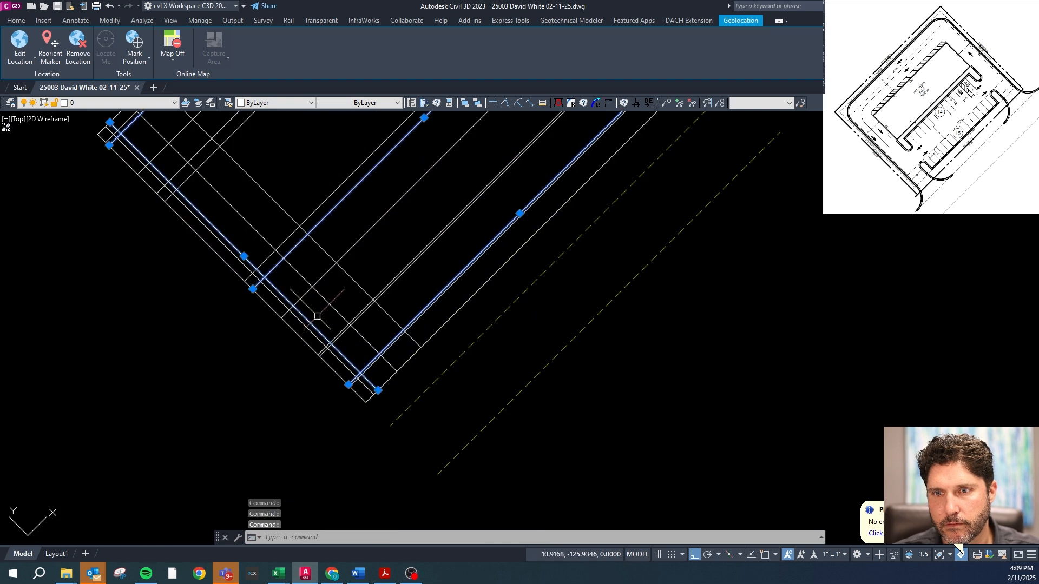
left_click(126, 103)
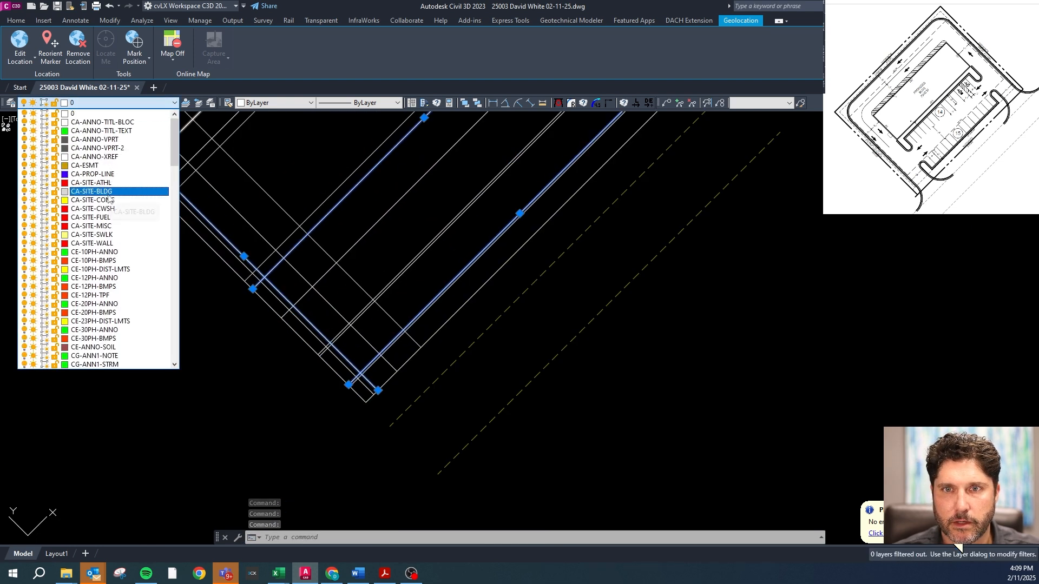
left_click(124, 203)
scroll(231, 297, "down", 4)
scroll(266, 290, "up", 2)
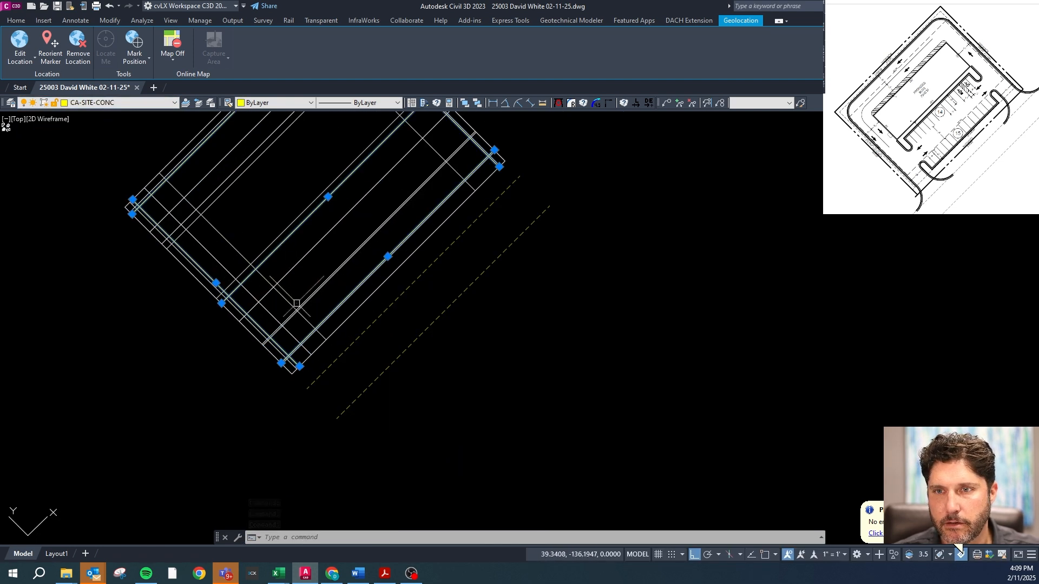
scroll(297, 303, "up", 2)
key("Escape")
key("Escape")
- Measure the distance from the outer line of the close pair in the parking area to the southeast boundary with DST
scroll(283, 362, "down", 1)
scroll(313, 325, "up", 3)
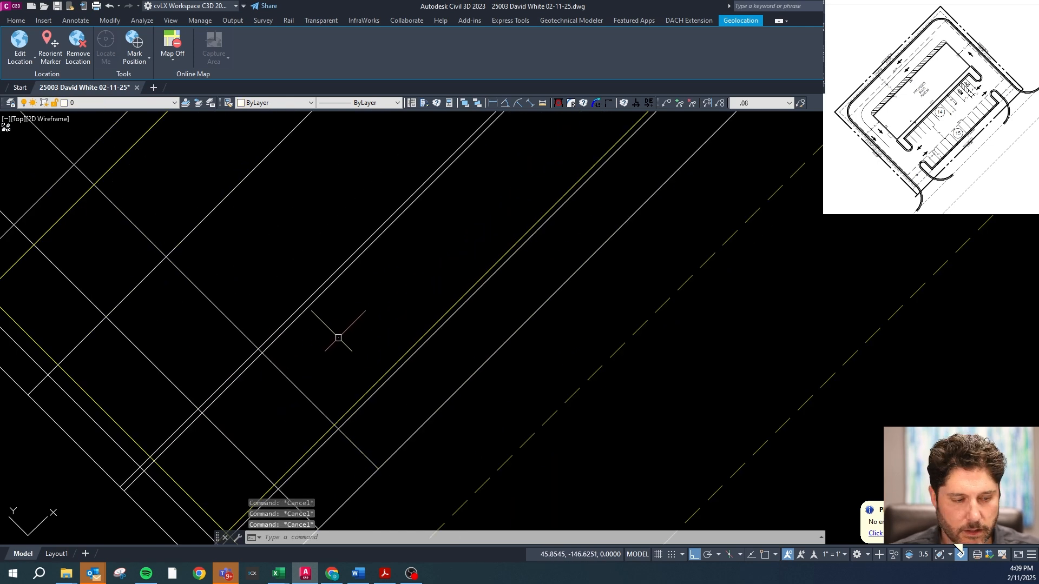
type("'dst")
key("Return")
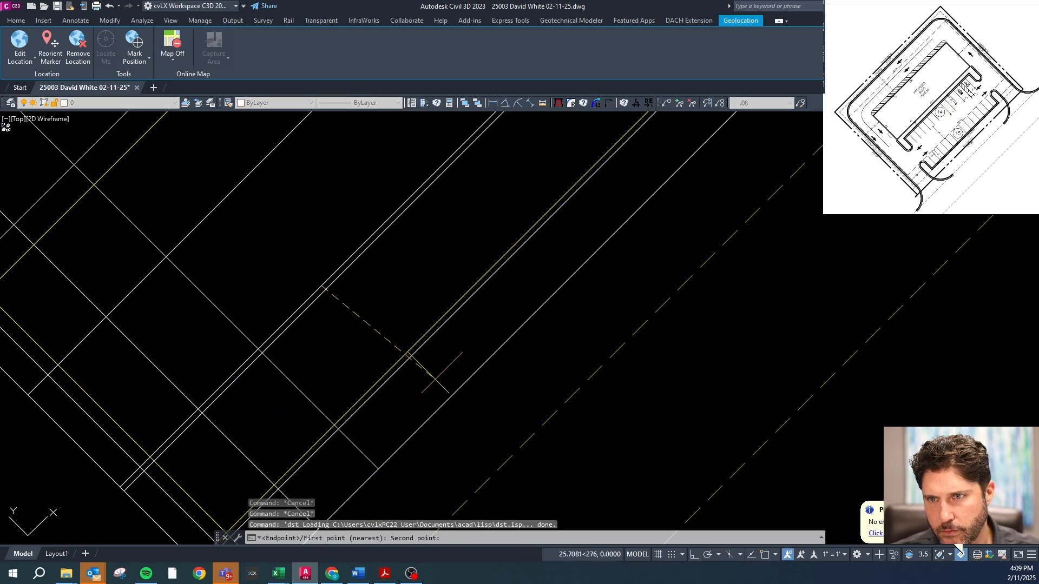
left_click(445, 400)
key("Escape")
- Assign the measured setback line along the southeast side to the CS-SITE-BLDG-STBK layer
left_click(330, 278)
left_click(149, 106)
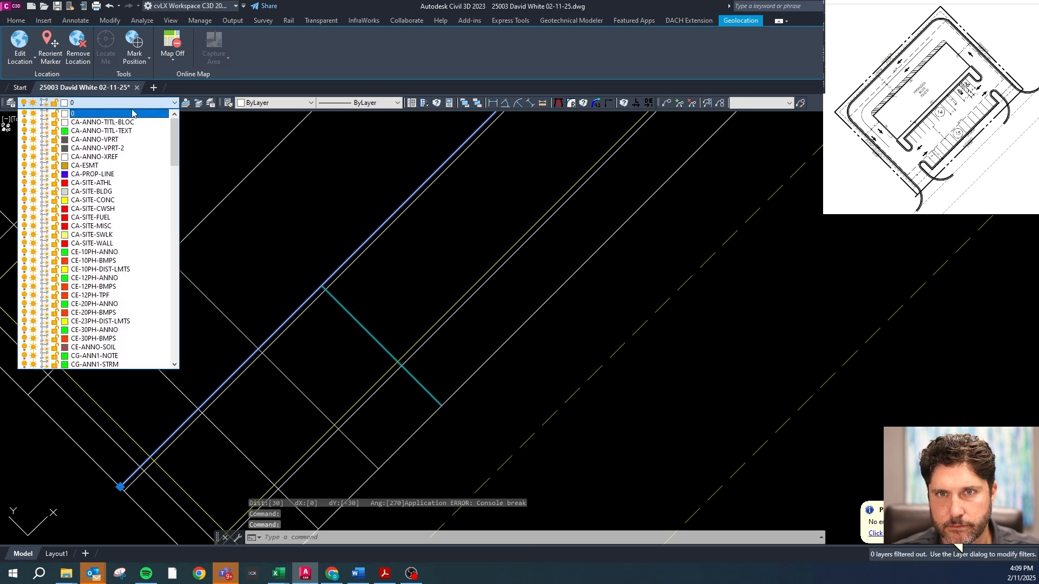
scroll(173, 211, "down", 10)
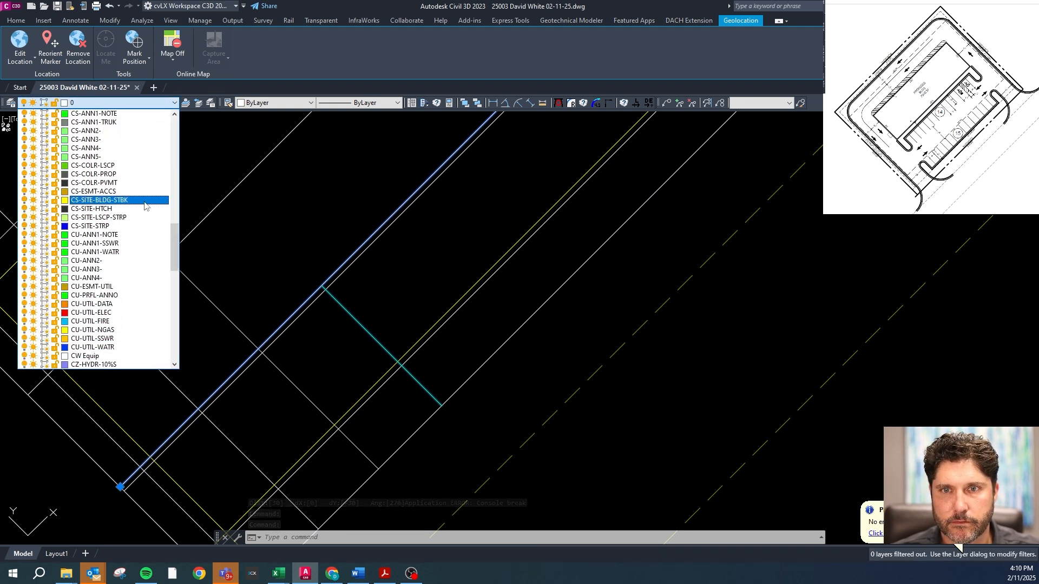
left_click(168, 226)
key("Escape")
- Assign the landscape strip lines just inside all four boundaries to the CS-SITE-LSCP-STRP layer
left_click(426, 359)
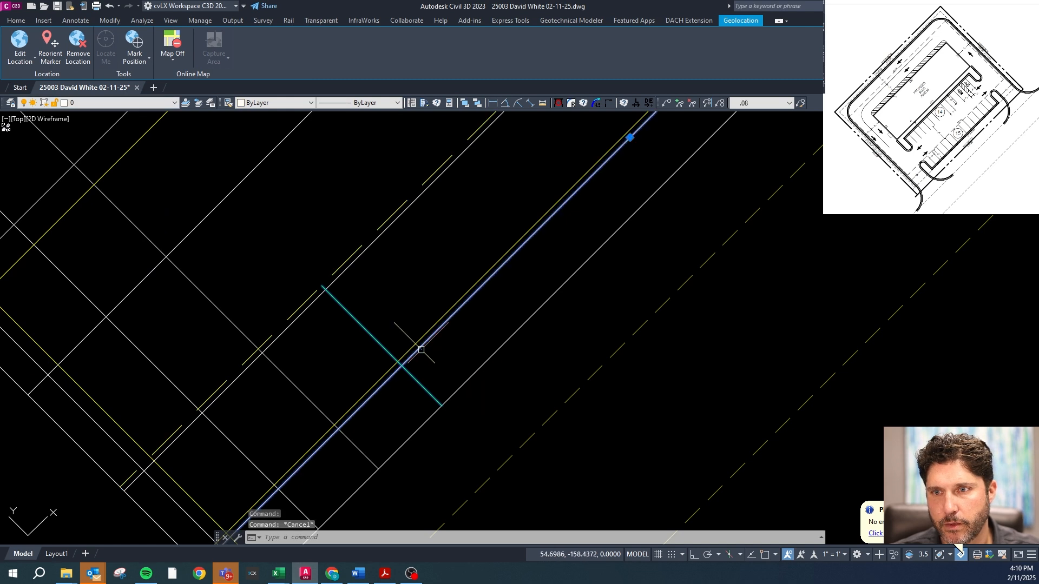
scroll(425, 357, "down", 2)
scroll(209, 308, "down", 3)
scroll(185, 244, "up", 6)
scroll(273, 236, "down", 5)
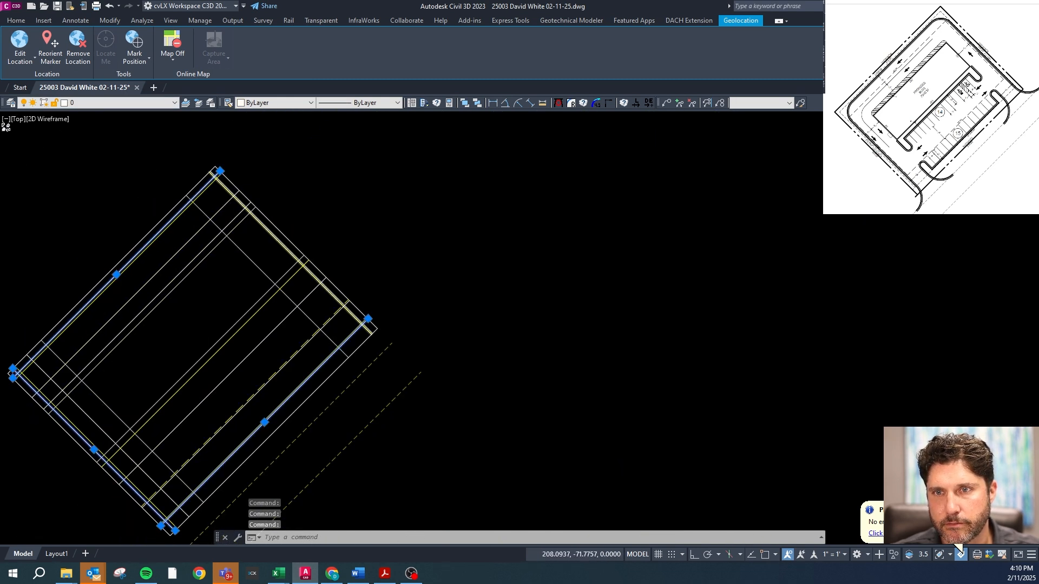
scroll(283, 232, "up", 5)
left_click(164, 107)
left_click_drag(173, 130, 174, 235)
left_click(132, 218)
scroll(325, 267, "down", 6)
scroll(288, 215, "up", 4)
key("Escape")
- Assign the four outer site boundary lines to the VA-PROP-LINE layer
left_click(238, 175)
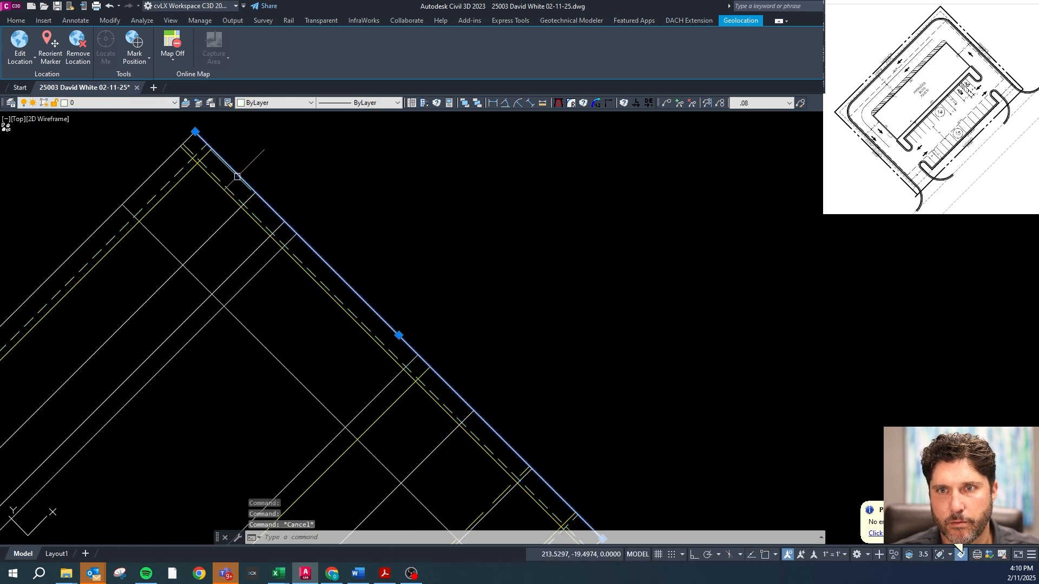
scroll(308, 179, "down", 5)
scroll(390, 303, "up", 5)
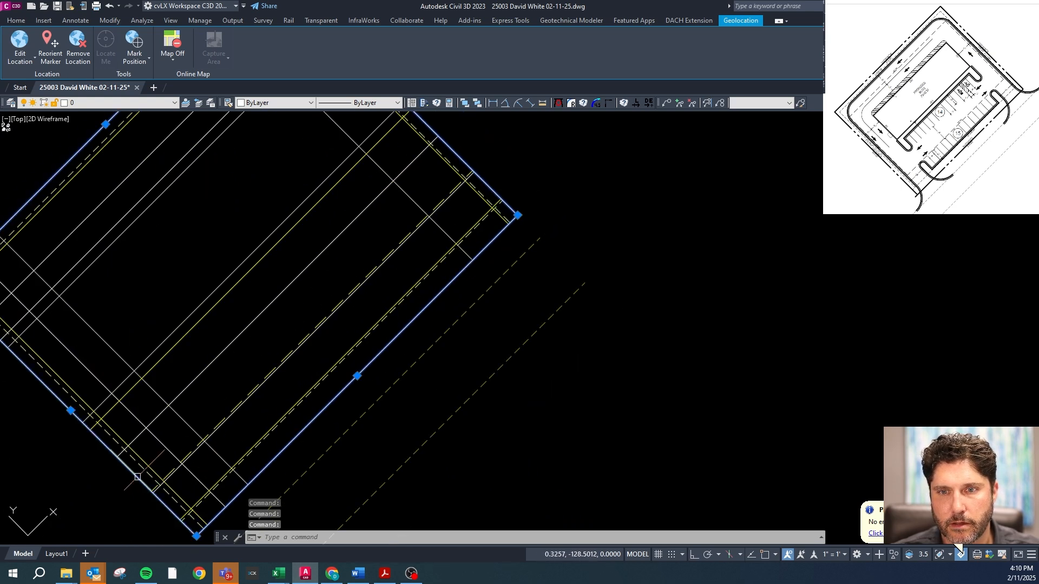
left_click(143, 102)
left_click_drag(175, 145, 180, 283)
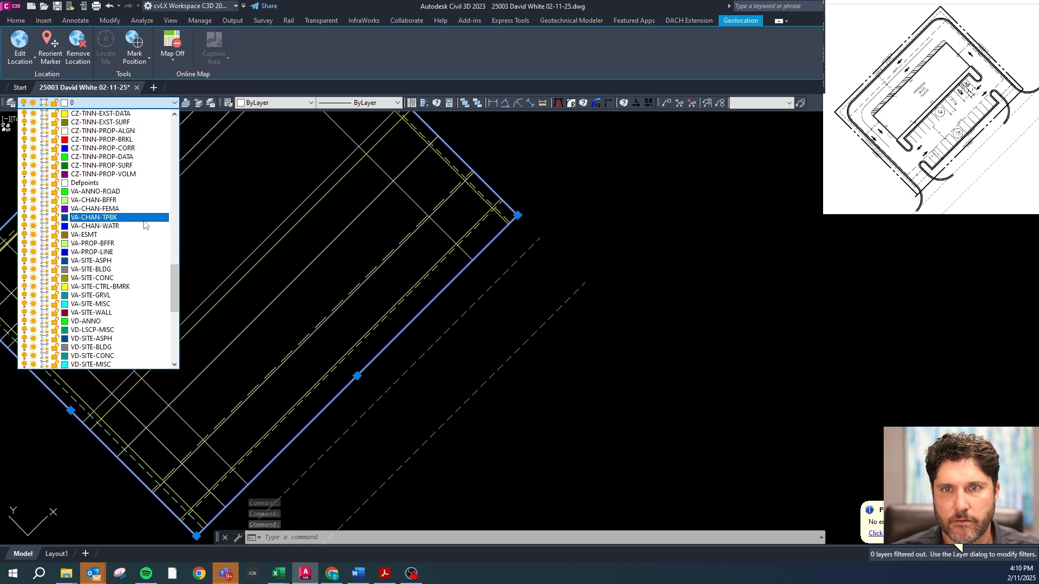
left_click(129, 254)
scroll(317, 217, "down", 4)
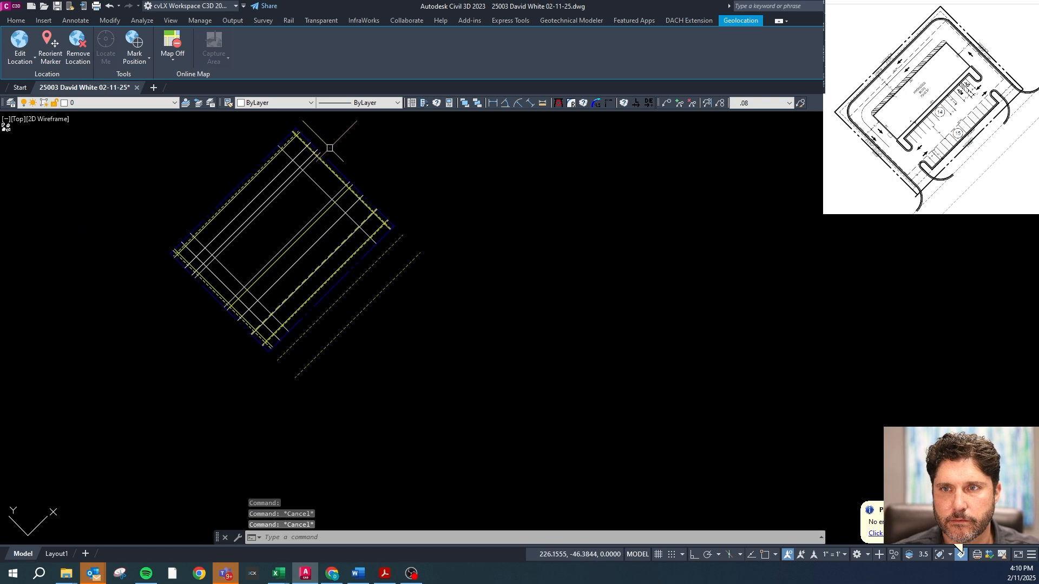
- Fillet the building lines into sharp corners at the east and north corners of the building
scroll(329, 141, "up", 4)
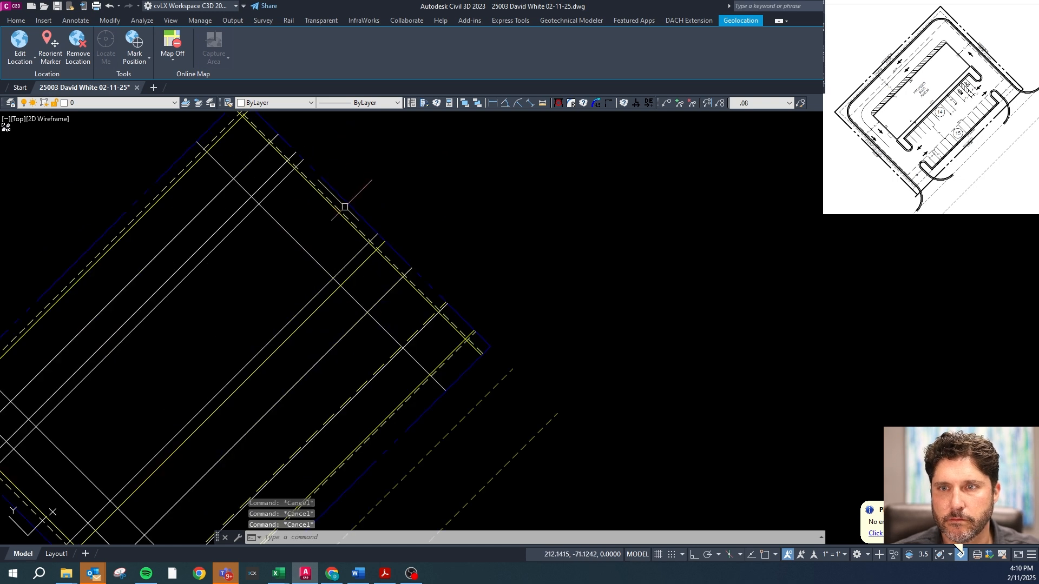
left_click(606, 107)
left_click(319, 292)
left_click(324, 269)
key("Escape")
key("Escape")
type("f")
key("space")
left_click(262, 209)
left_click(251, 212)
- Fillet the building lines into sharp corners at the west and south corners to close the rectangle
key("Escape")
type("f")
key("space")
left_click(70, 393)
left_click(90, 464)
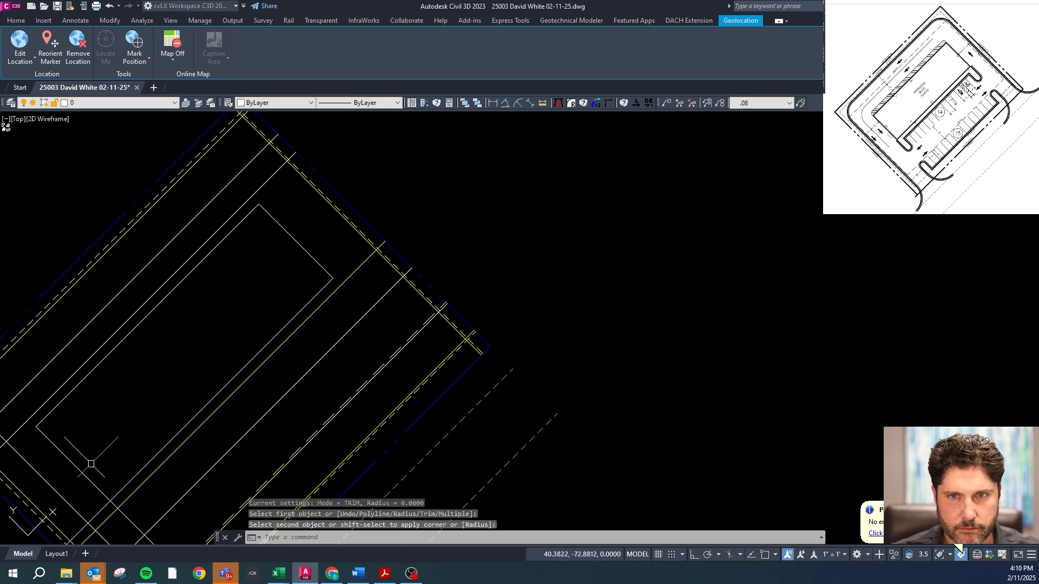
key("Escape")
type("f")
key("space")
left_click(96, 488)
left_click(118, 490)
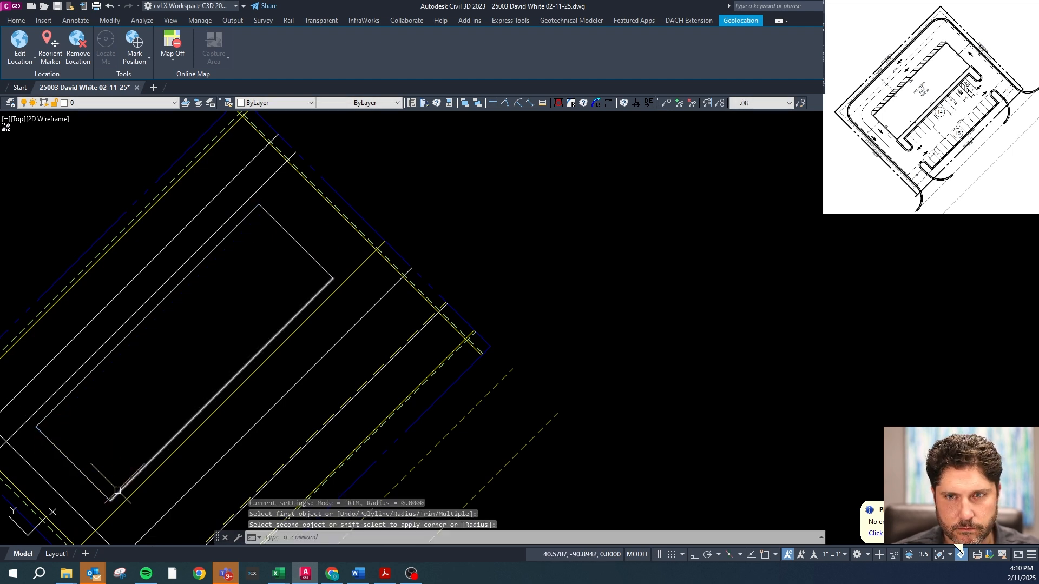
key("Escape")
left_click(117, 491)
left_click(81, 456)
left_click(45, 416)
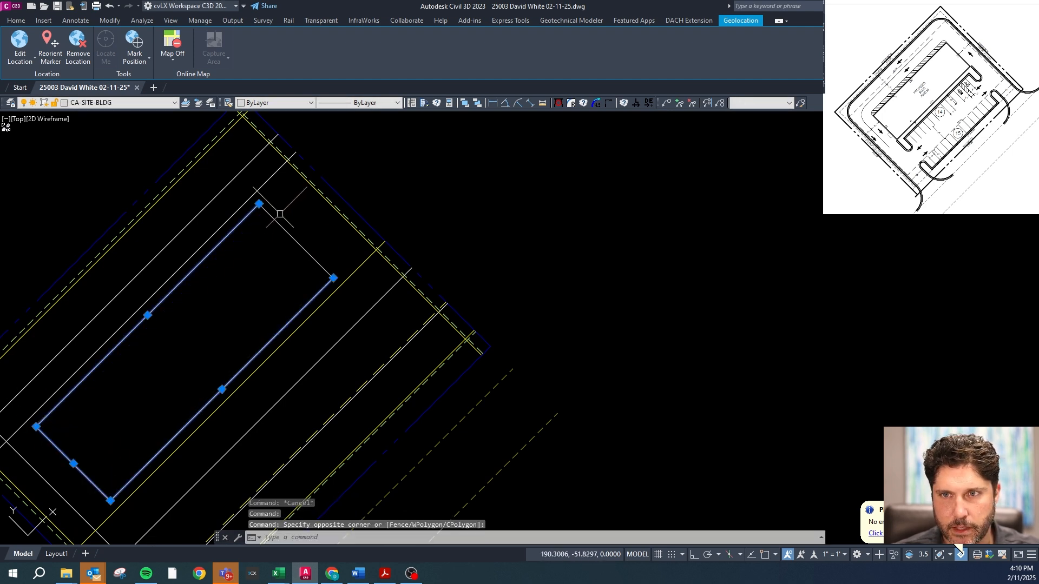
left_click(261, 239)
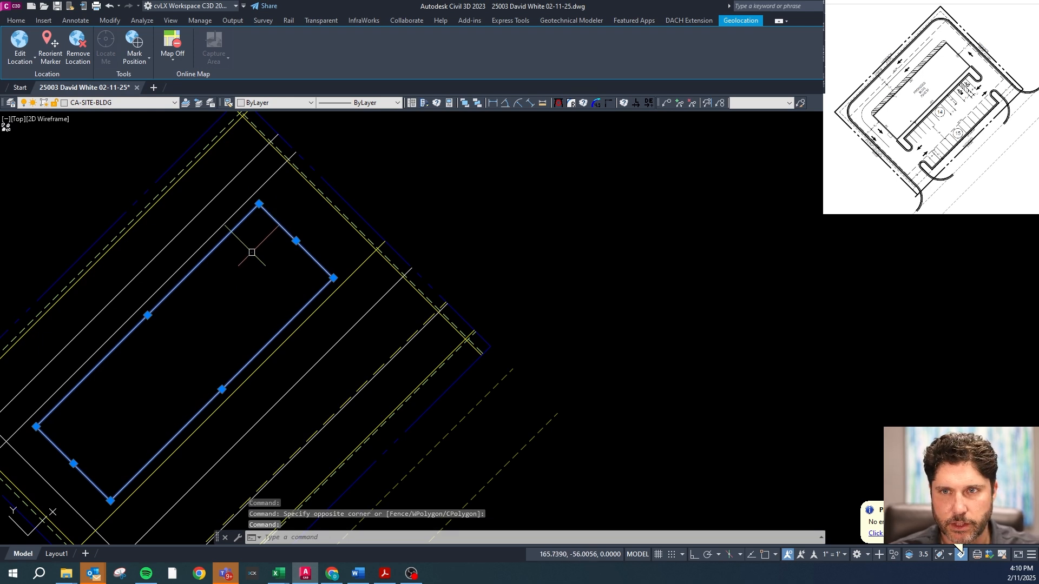
type("f")
key("space")
left_click(267, 216)
key("Escape")
- Join the four building outline lines into one polyline with PJJ
left_click(267, 216)
left_click(245, 214)
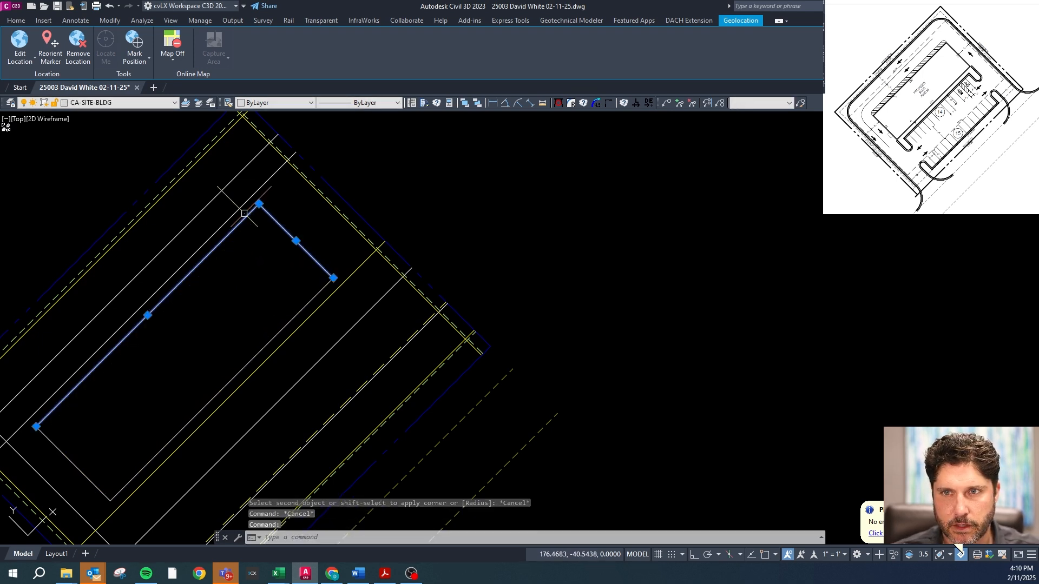
left_click(116, 492)
type("pjj")
key("Return")
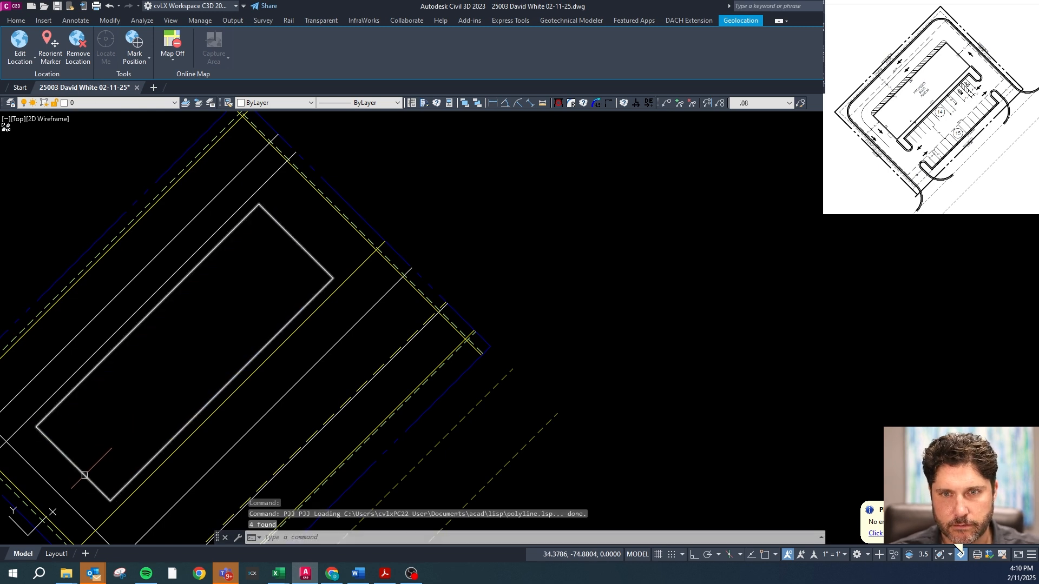
- Offset the building outline polyline inward by 1
key("Escape")
type("o")
key("Return")
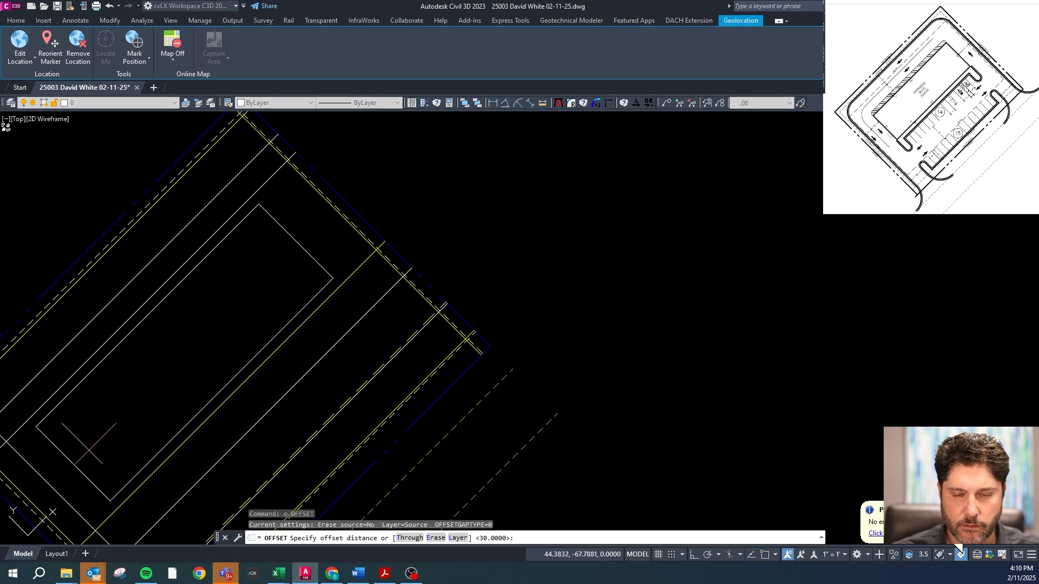
key("Return")
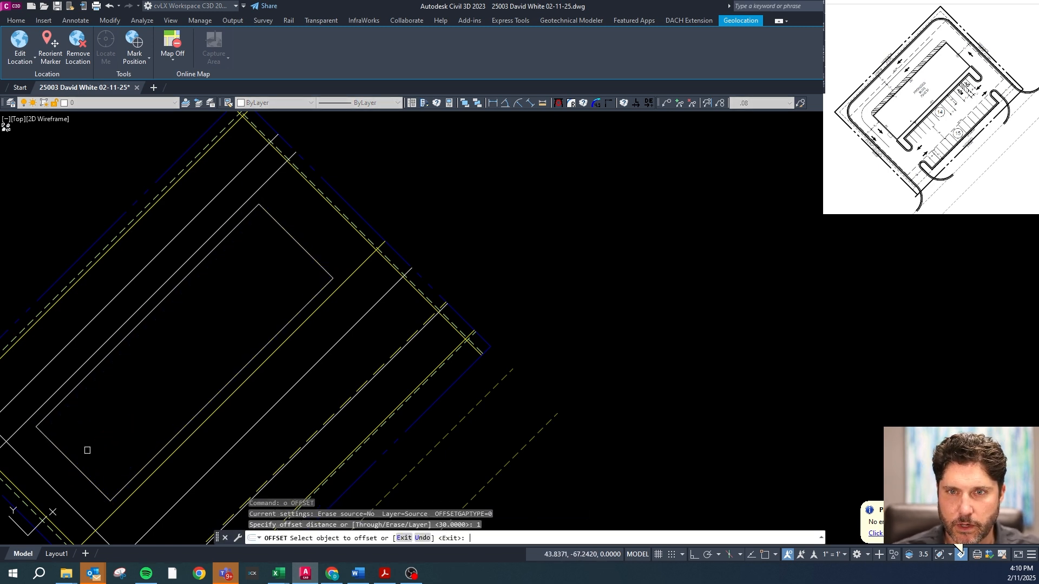
left_click(100, 374)
scroll(102, 376, "up", 5)
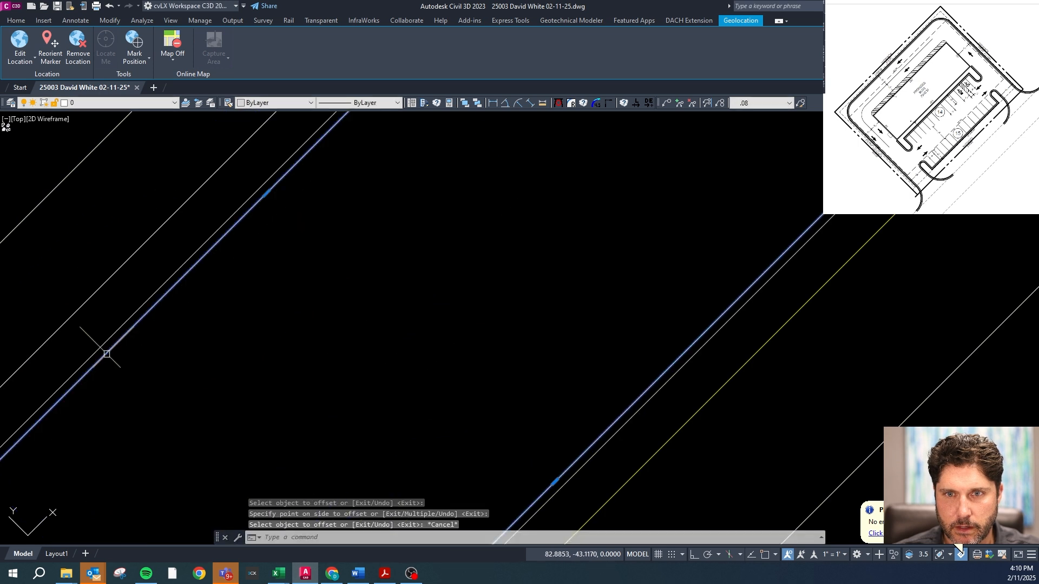
- Set the inner building polyline's width to 1.5 with PW and check its gap to the outer outline
key("Escape")
type("pw")
key("Return")
type("1.5")
key("Return")
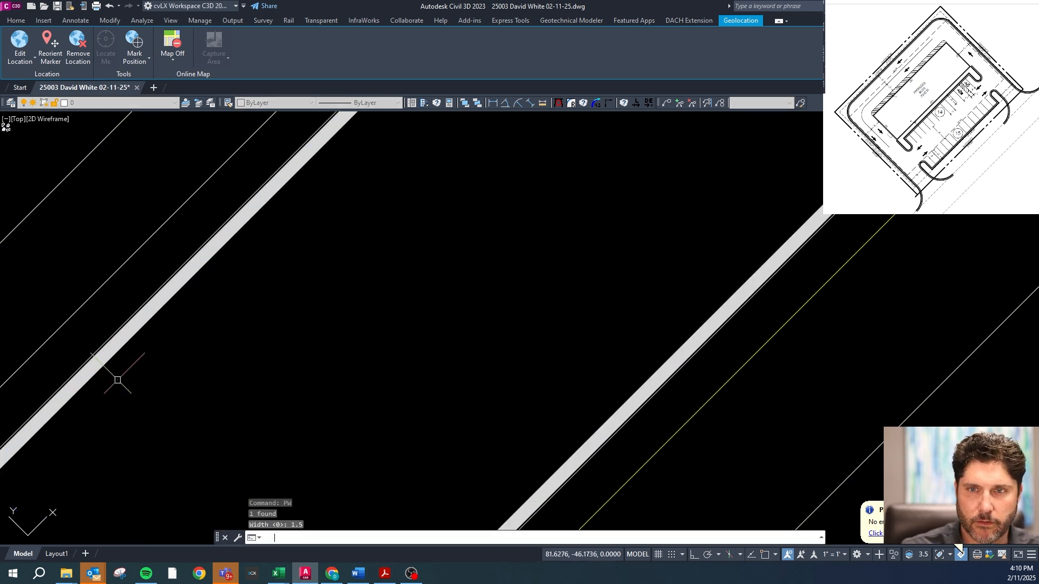
scroll(117, 381, "down", 4)
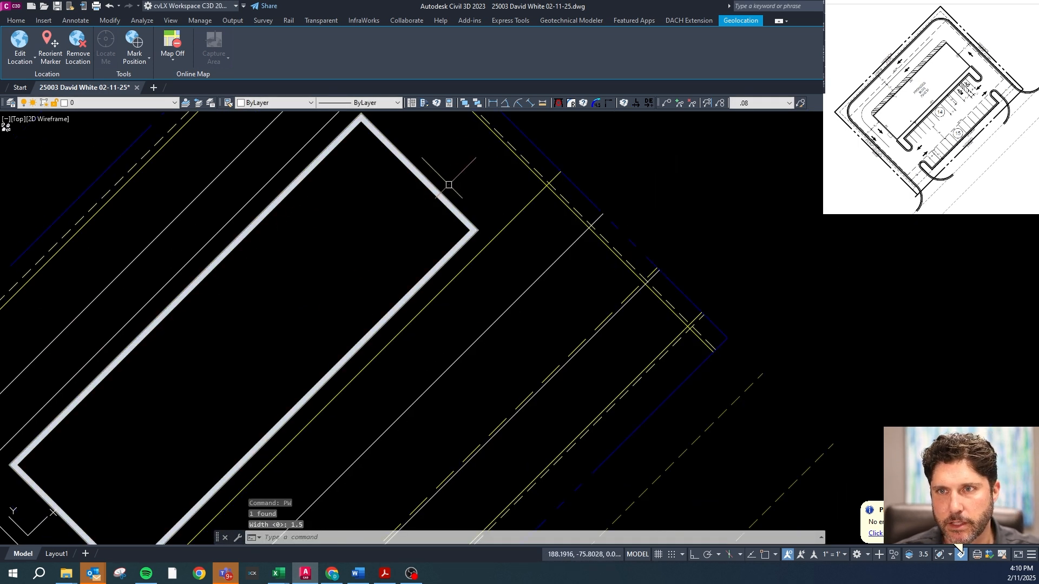
scroll(415, 243, "up", 6)
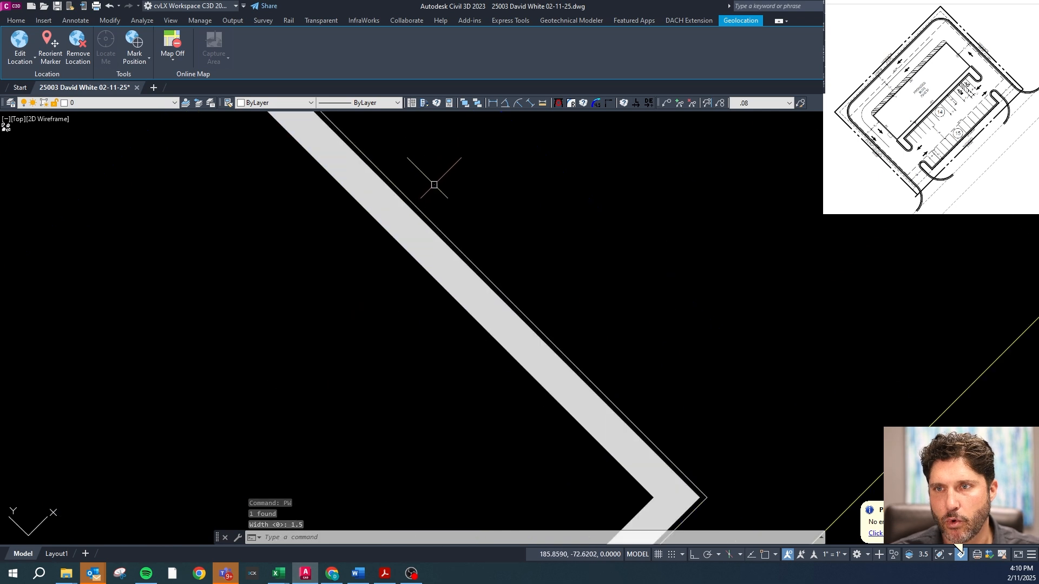
key("Escape")
left_click(425, 207)
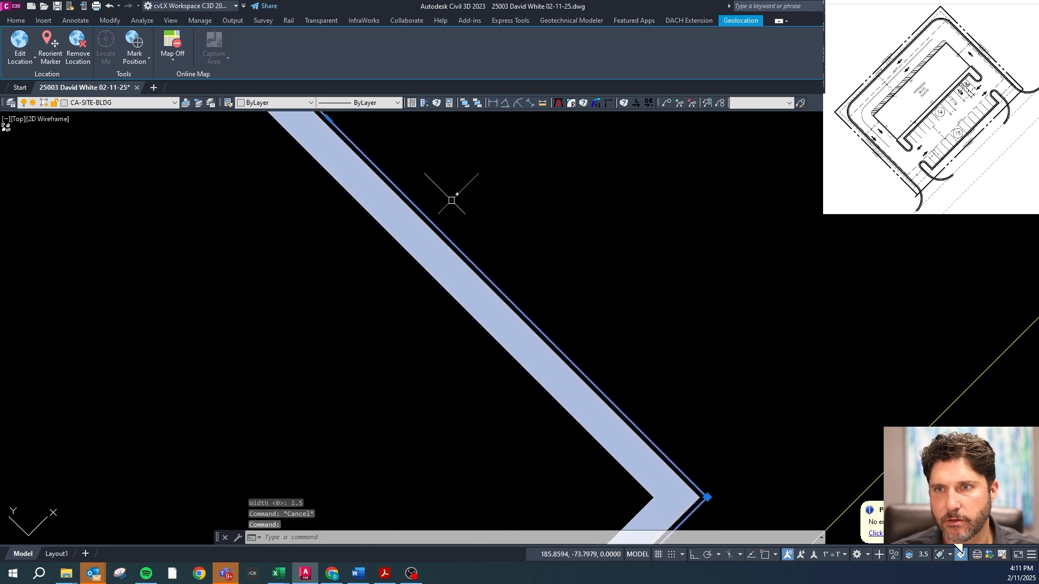
scroll(469, 212, "down", 5)
scroll(490, 227, "up", 4)
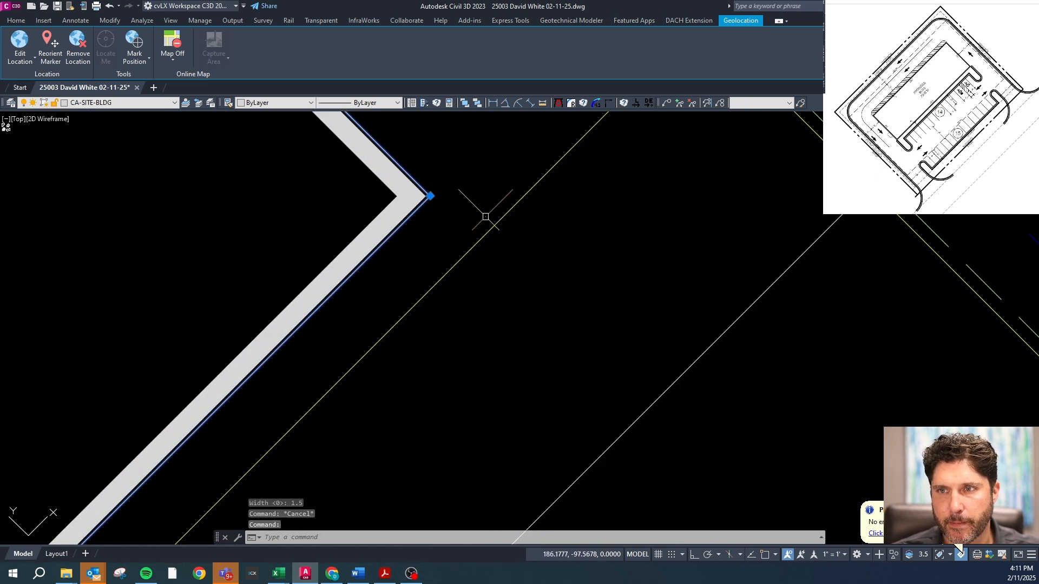
key("Escape")
- Draw a line from the building's east corner perpendicular to the white line beyond the front curb
left_click(430, 194)
right_click(590, 310, "shift")
key("p")
left_click(643, 403)
right_click(671, 387, "shift")
key("p")
key("Escape")
scroll(570, 219, "down", 5)
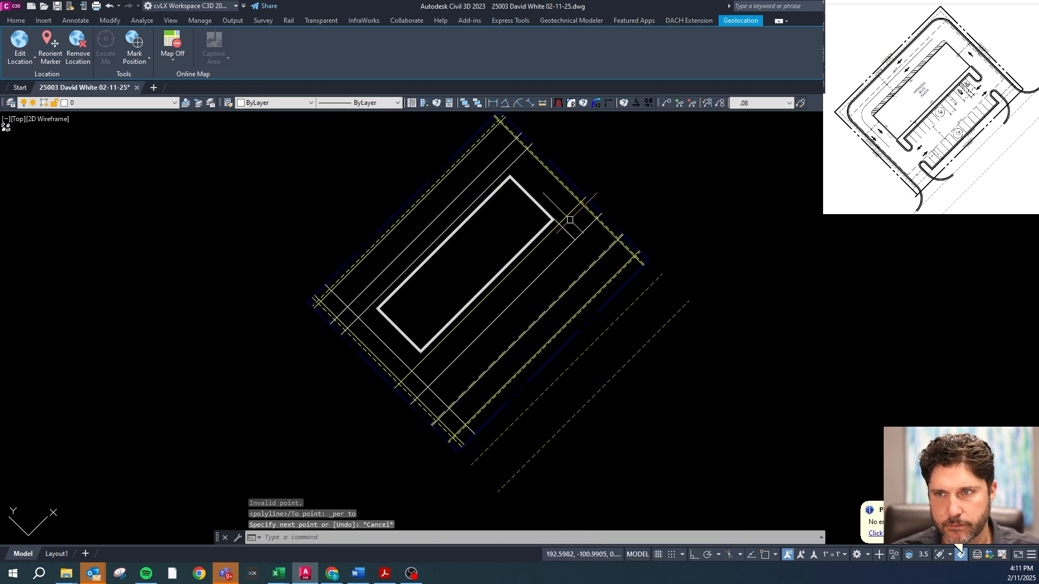
- Draw a line from the building's south corner perpendicular to the same white line beyond the front curb
scroll(399, 343, "up", 5)
key("Escape")
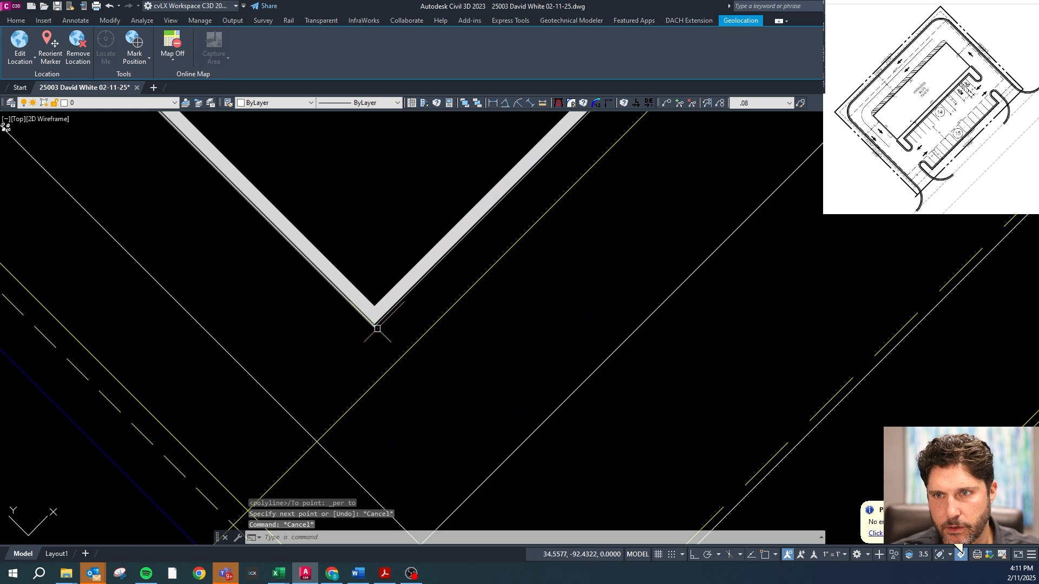
right_click(450, 384, "shift")
key("p")
left_click(506, 460)
key("Escape")
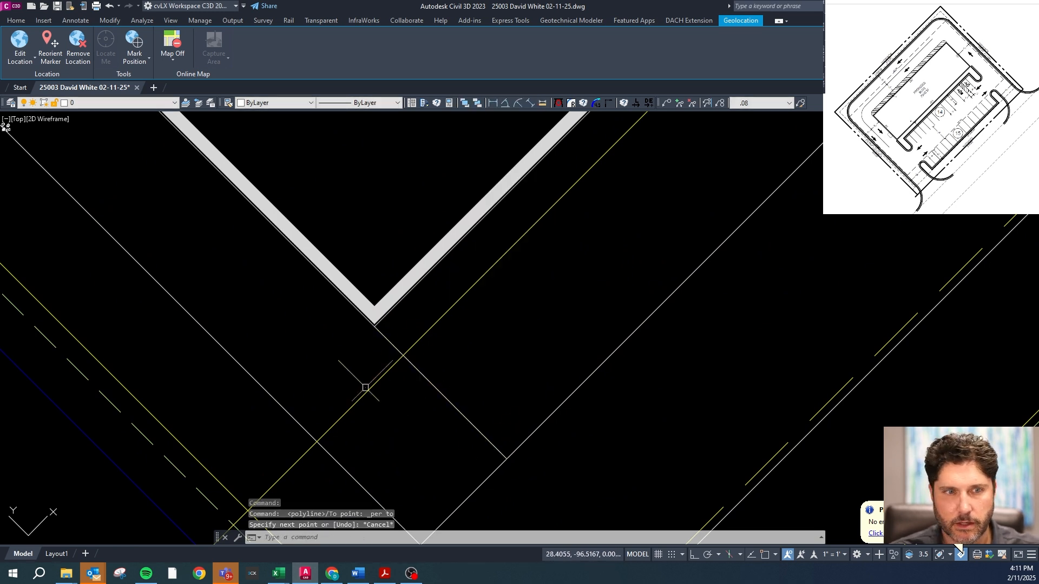
- Draw a segment 10 long from the building's south corner along its southwest wall with Ortho on
scroll(319, 343, "up", 4)
key("Escape")
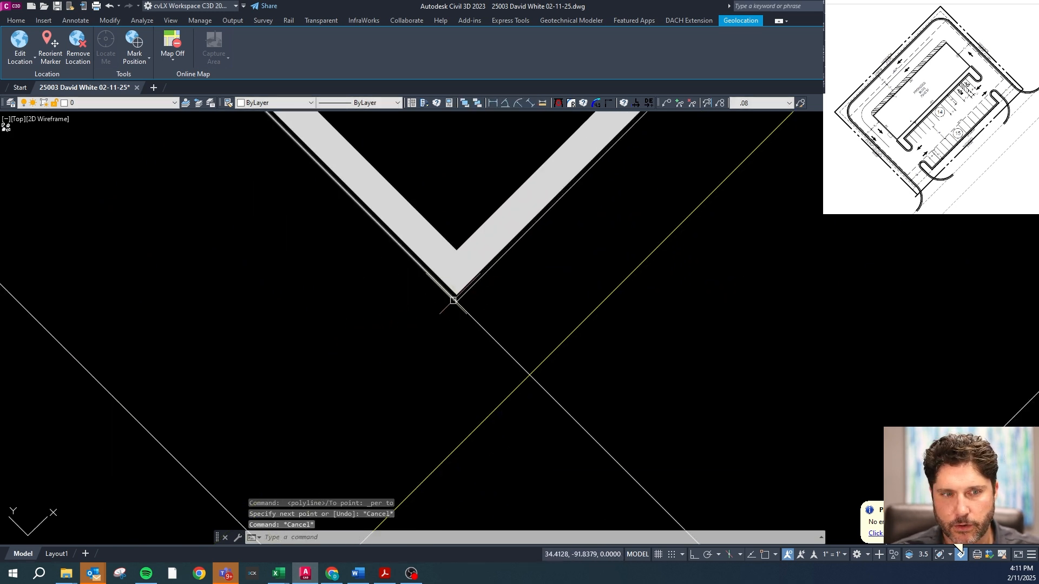
double_click(453, 301)
key("F8")
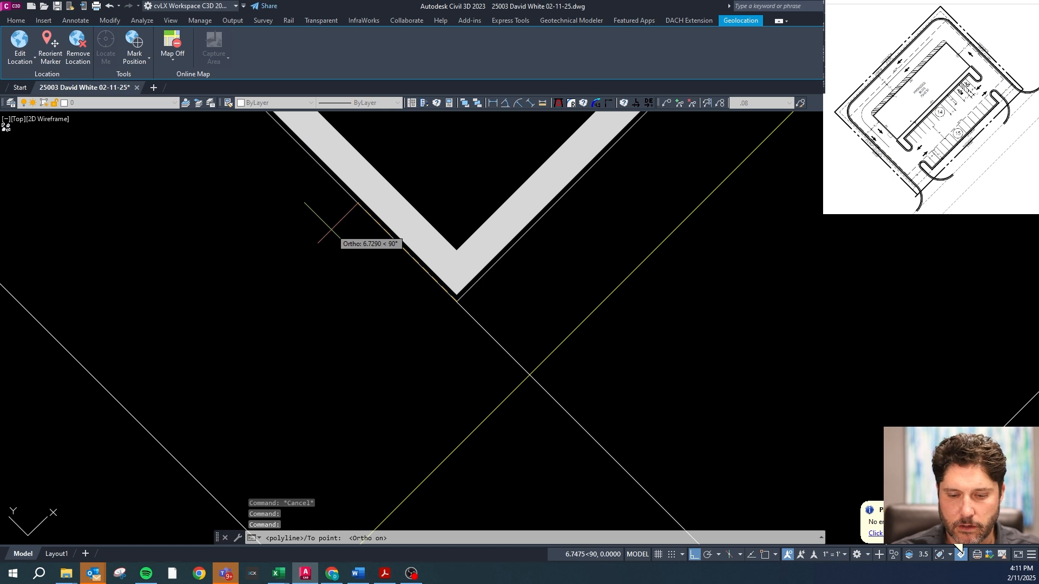
type("10")
key("Return")
- Continue the line 5 outward and 10 parallel to the southwest wall, and end it perpendicular to the wall
scroll(364, 309, "down", 4)
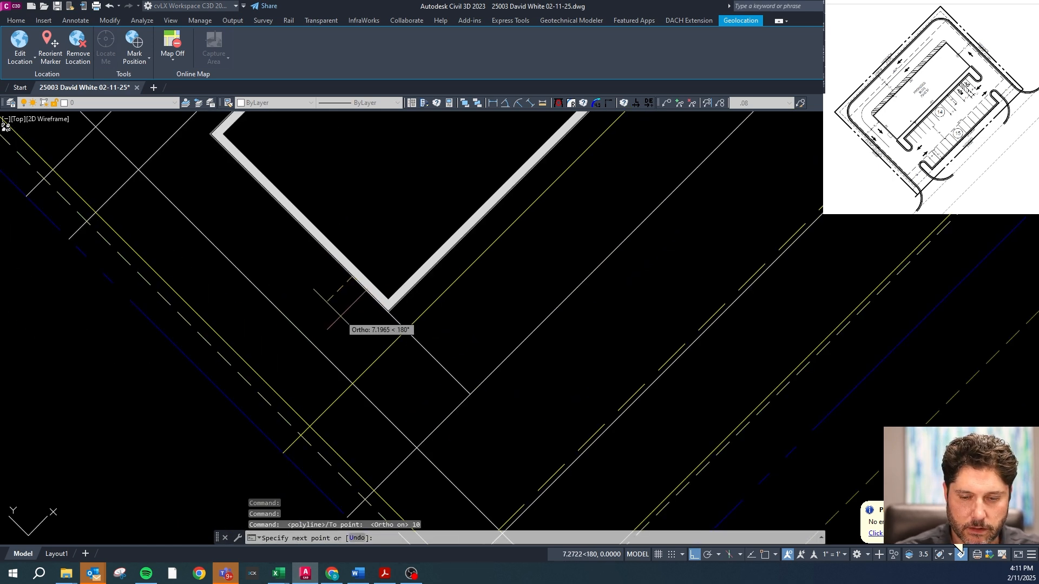
type("5")
key("Return")
type("1")
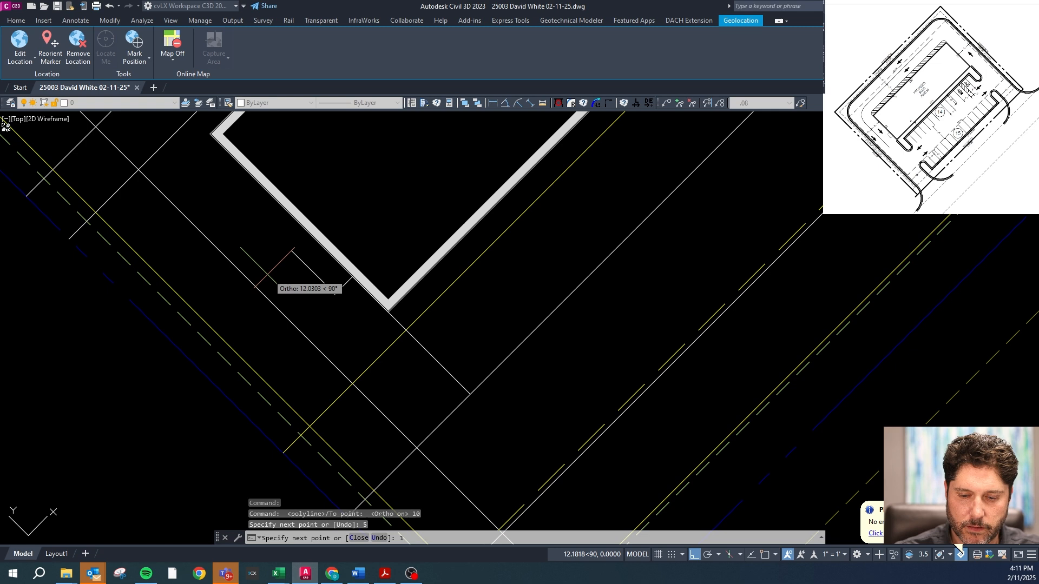
type("0")
key("Return")
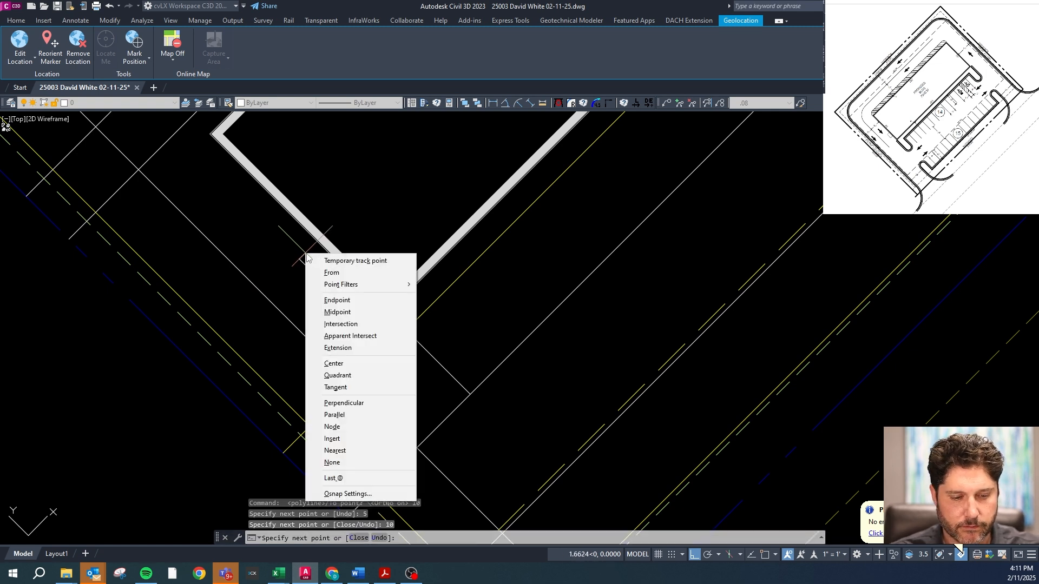
left_click(317, 242)
key("Return")
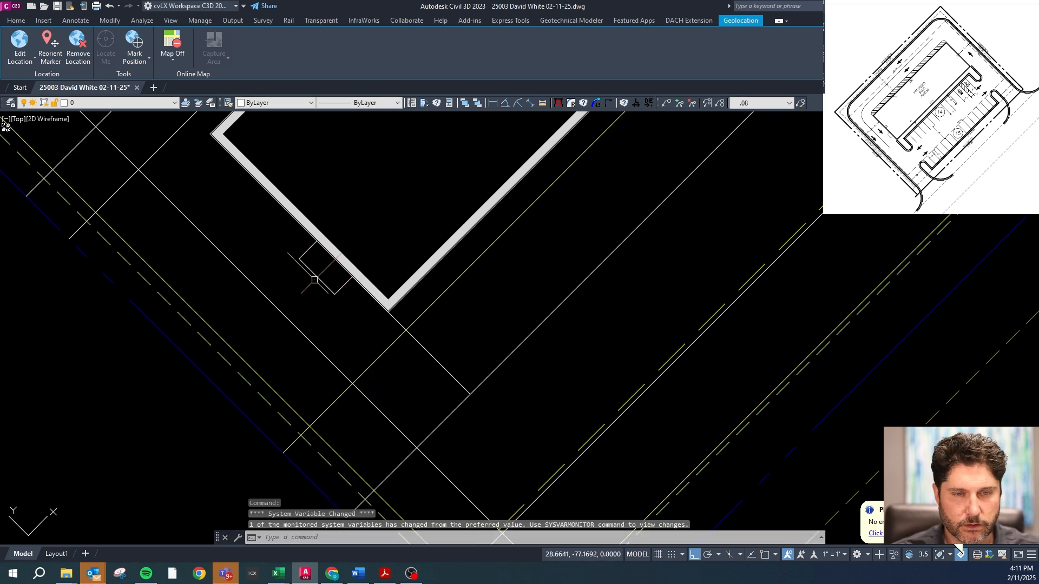
- Delete the construction segment lying on the southwest wall between the south corner and the small rectangle
scroll(314, 280, "up", 2)
key("Escape")
left_click(411, 314)
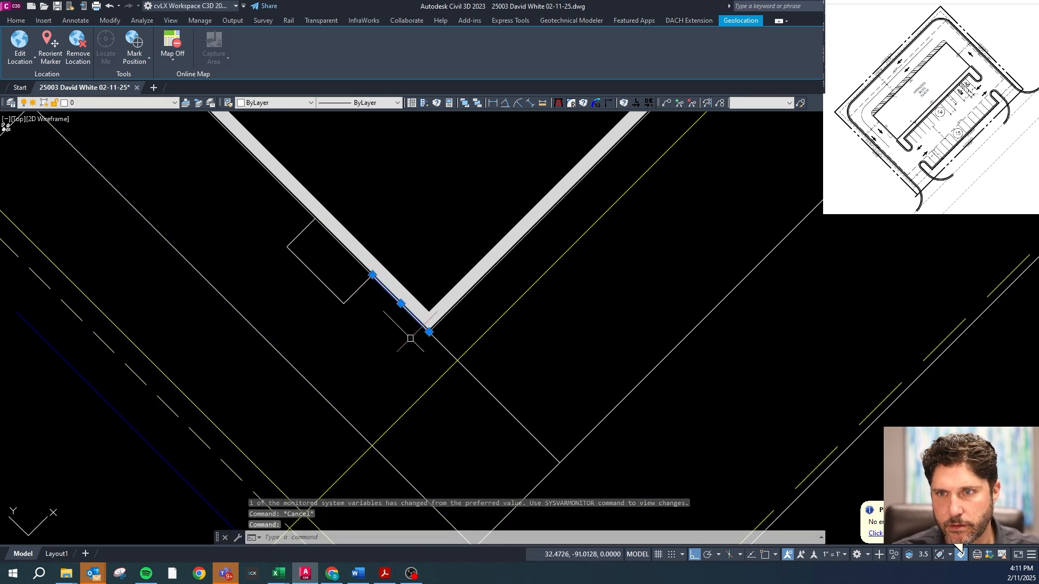
key("Delete")
- Match the three lines of the small rectangle to the building outline's CA-SITE-BLDG layer with CG
left_click_drag(361, 316, 333, 291)
key("Escape")
key("Escape")
left_click(359, 308)
left_click(332, 292)
left_click(319, 252)
left_click(279, 230)
type("cg")
key("Return")
left_click(288, 200)
scroll(269, 203, "down", 2)
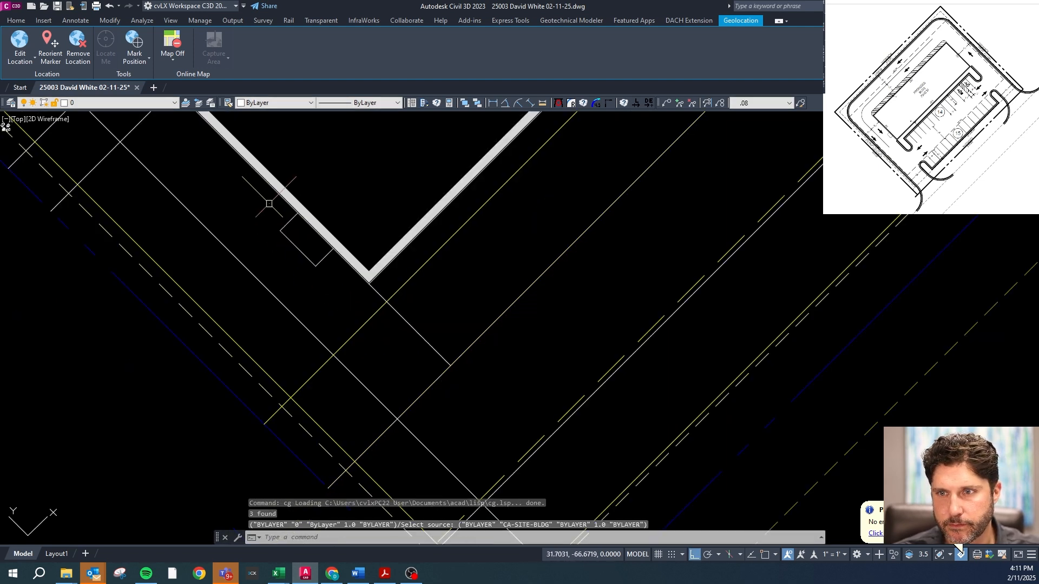
- Offset the perpendicular line at the building's south corner 9 to the northeast to form the first parking stall
key("Escape")
left_click(439, 354)
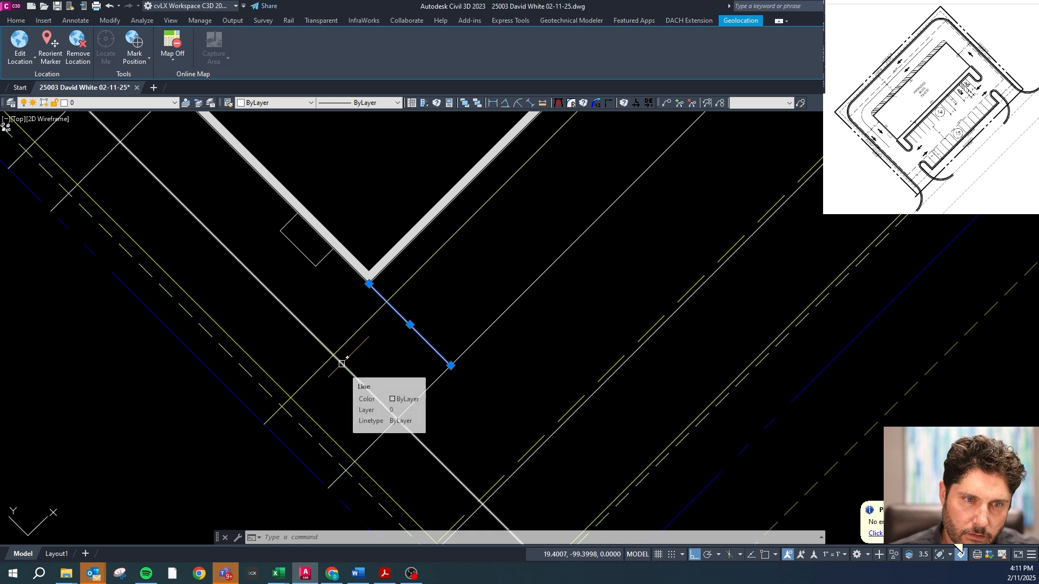
key("Escape")
key("Escape")
key("Escape")
type("o")
key("Return")
type("9")
key("Return")
left_click(419, 334)
left_click(450, 297)
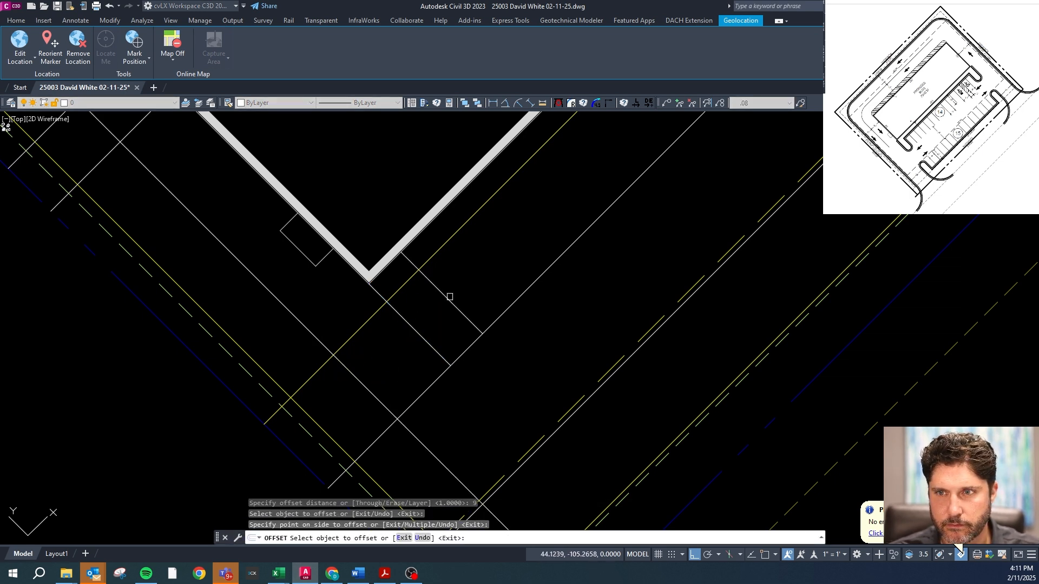
- Repeat the offset of 9 from each new stall line northeastward along the building front towards the east corner
scroll(301, 391, "down", 6)
scroll(361, 353, "up", 3)
left_click(323, 391)
left_click(351, 379)
left_click(341, 374)
left_click(368, 355)
left_click(357, 352)
left_click(408, 302)
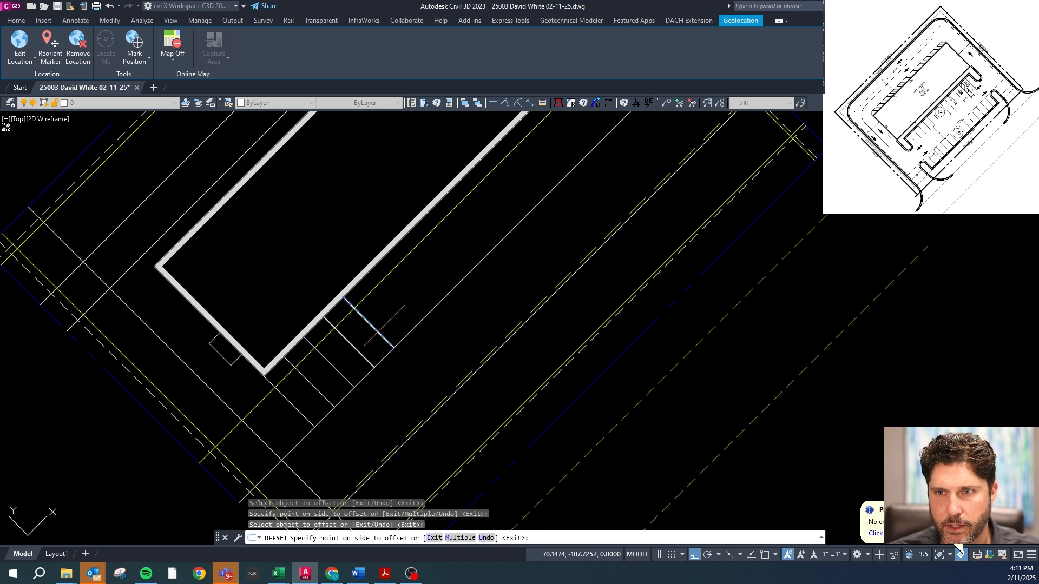
left_click(383, 300)
left_click(411, 285)
left_click(411, 285)
left_click(430, 265)
left_click(430, 265)
left_click(451, 246)
left_click(451, 246)
left_click(465, 232)
left_click(470, 226)
left_click(487, 211)
left_click(489, 206)
left_click(508, 190)
left_click(511, 186)
left_click(517, 181)
left_click(531, 168)
left_click(536, 163)
left_click(556, 152)
left_click(561, 146)
scroll(453, 323, "down", 4)
scroll(534, 222, "up", 4)
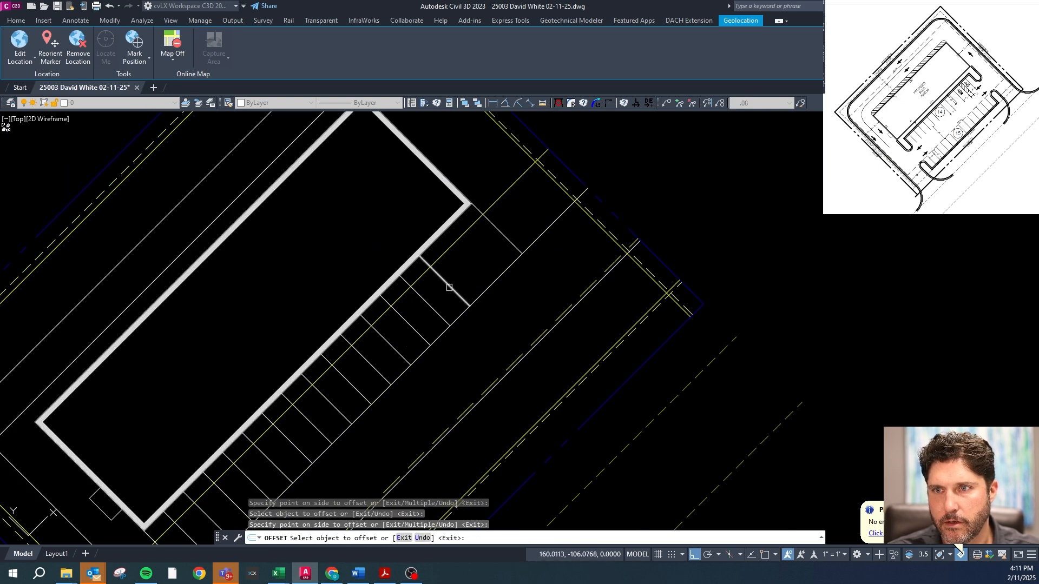
scroll(469, 262, "up", 2)
scroll(452, 274, "up", 1)
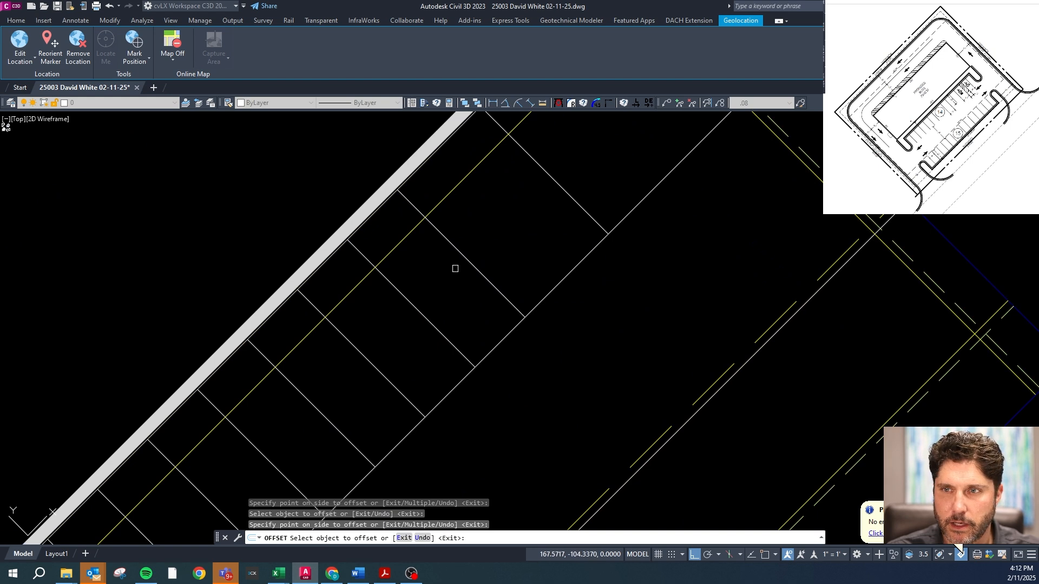
key("Escape")
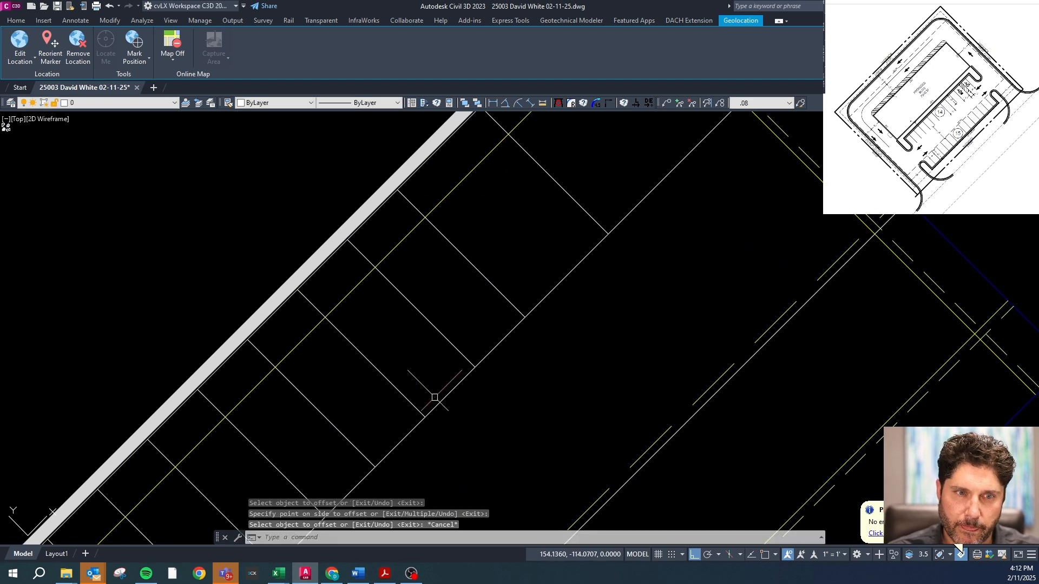
scroll(435, 398, "up", 1)
key("Escape")
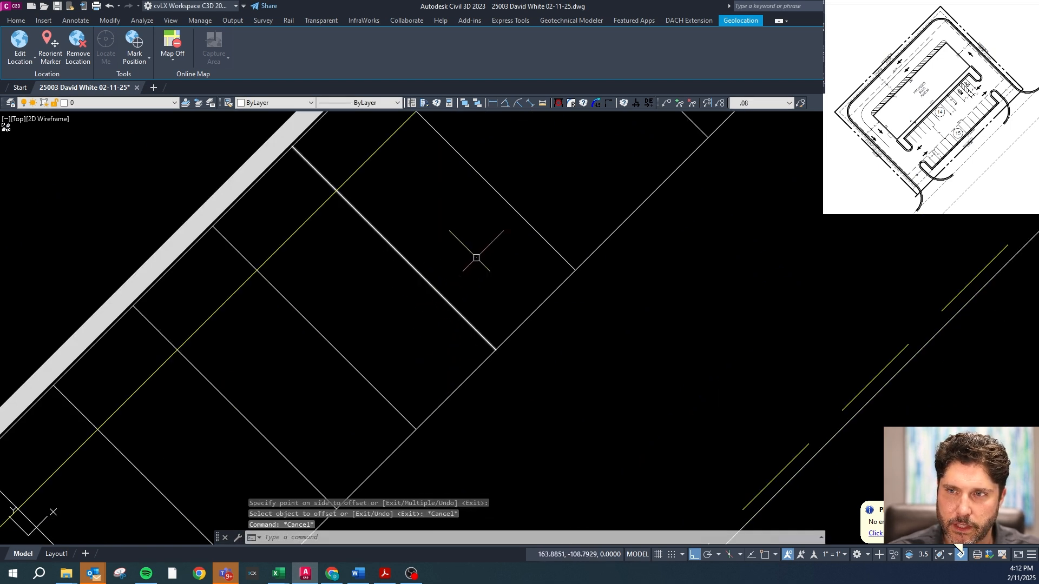
left_click(501, 177)
left_click(465, 218)
left_click(441, 255)
left_click(395, 322)
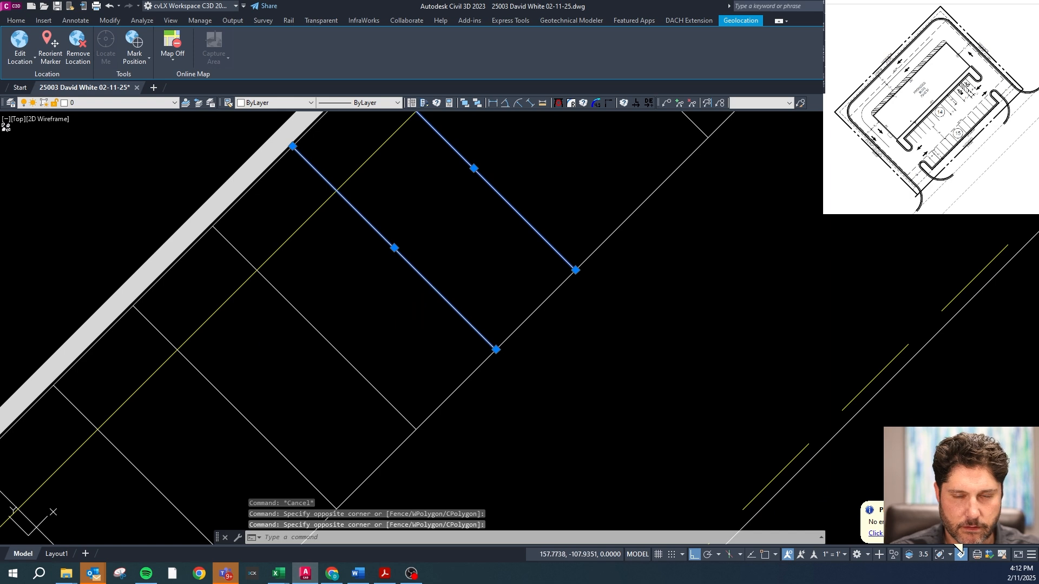
key("space")
left_click(409, 312)
right_click(401, 325)
left_click(385, 338)
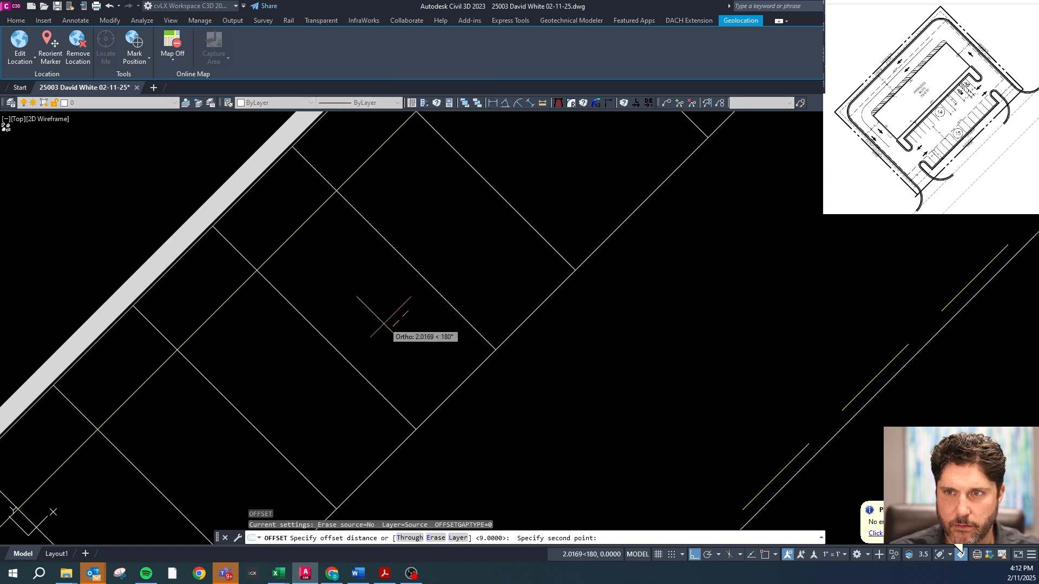
type("4")
key("Return")
key("Escape")
key("Escape")
- Move the two stall lines at the wide spacing 4 to the southwest with ortho on
left_click(517, 169)
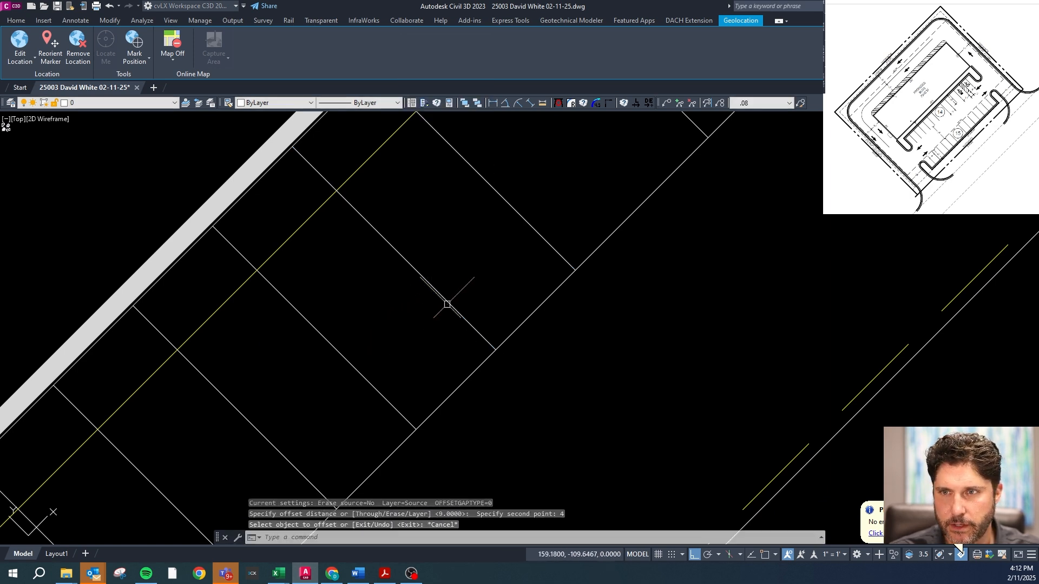
left_click(480, 195)
left_click(457, 222)
left_click(413, 267)
type("m")
key("Return")
left_click(433, 306)
key("Return")
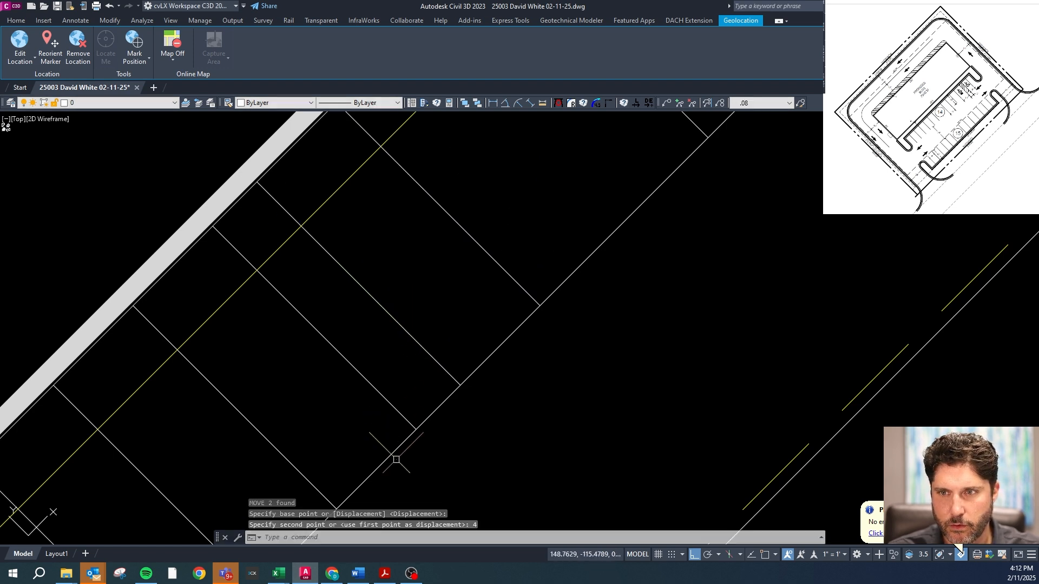
- Delete the long line running along the outer ends of the parking stall lines
key("Escape")
key("Delete")
key("Escape")
- Draw a line between the outer endpoints of the two closely spaced stall lines to close the narrow space
type("l")
key("Return")
left_click(460, 385)
right_click(417, 429, "shift")
left_click(416, 429)
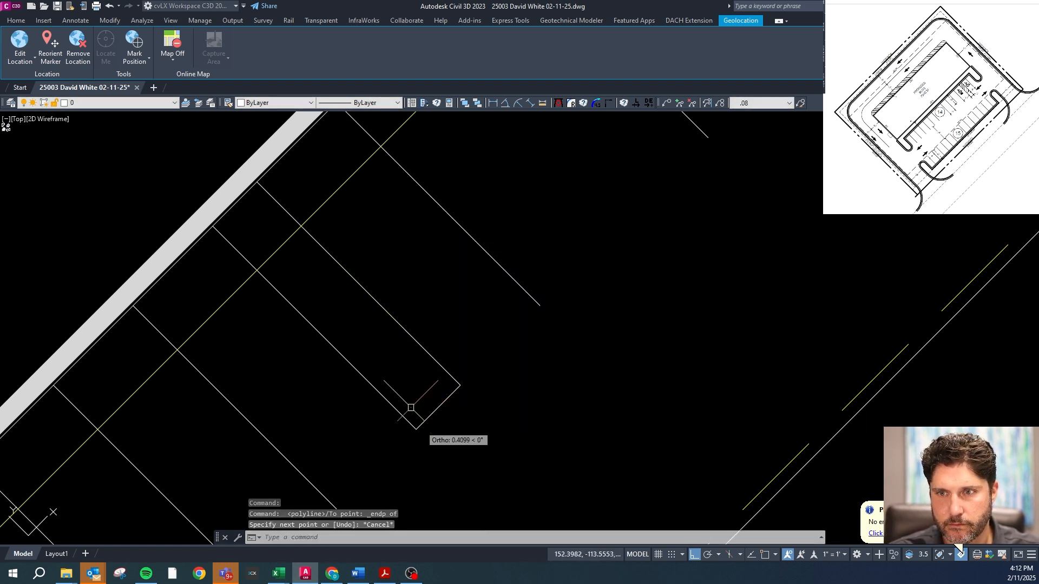
key("Escape")
key("Escape")
left_click(402, 328)
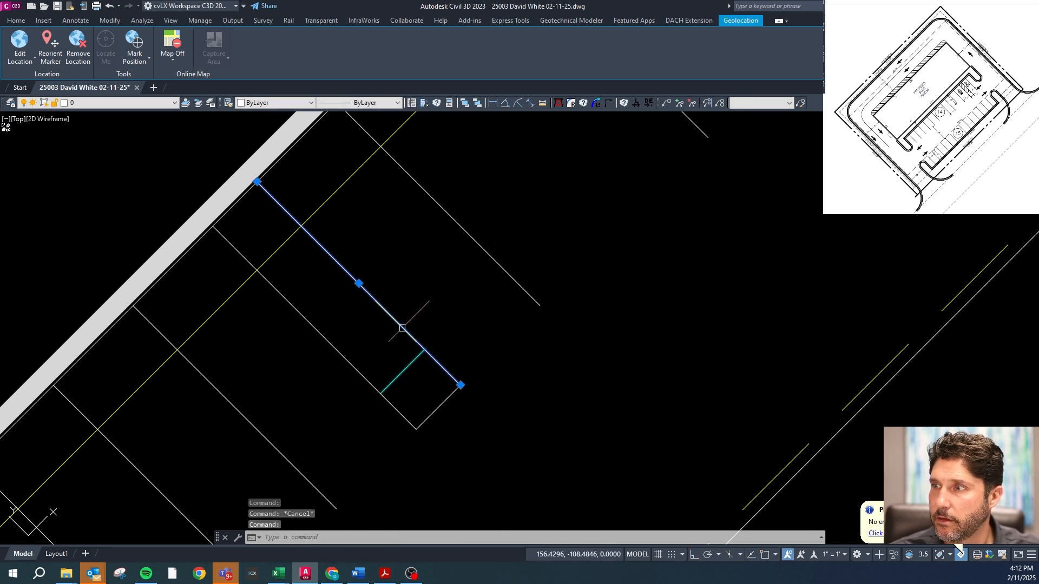
scroll(431, 278, "down", 3)
scroll(411, 225, "up", 3)
key("Escape")
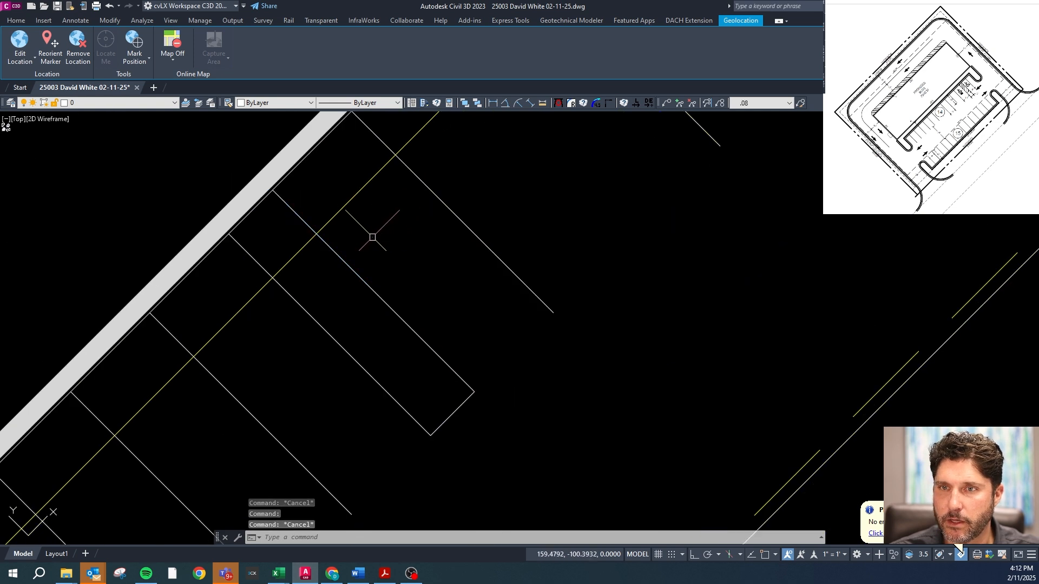
- Trim all stall lines back to the yellow line parallel to the building front, using a fence across the strip beside the wall
scroll(313, 233, "down", 2)
key("Escape")
key("Escape")
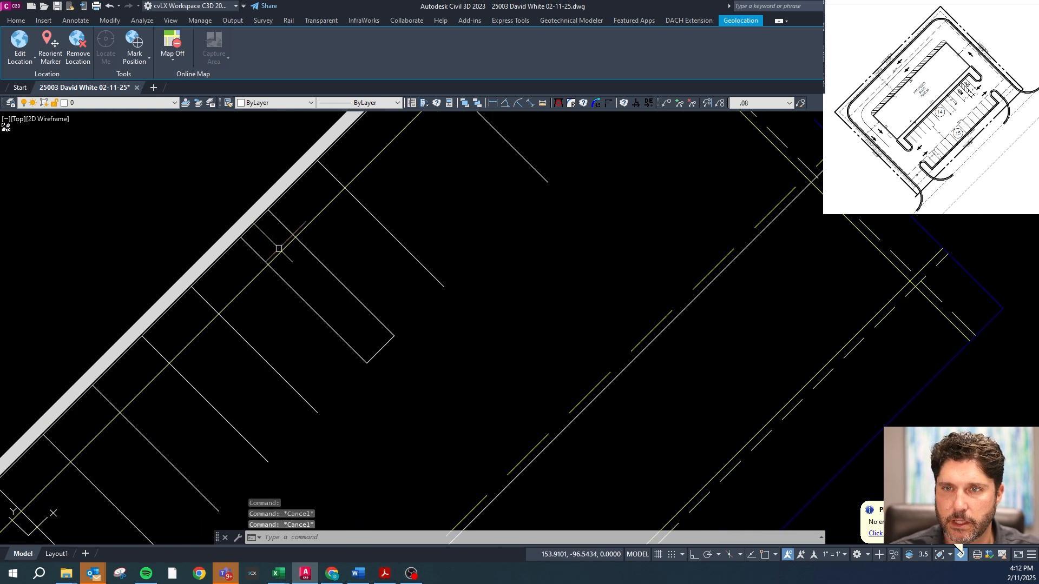
type("tr")
key("Return")
scroll(316, 249, "down", 2)
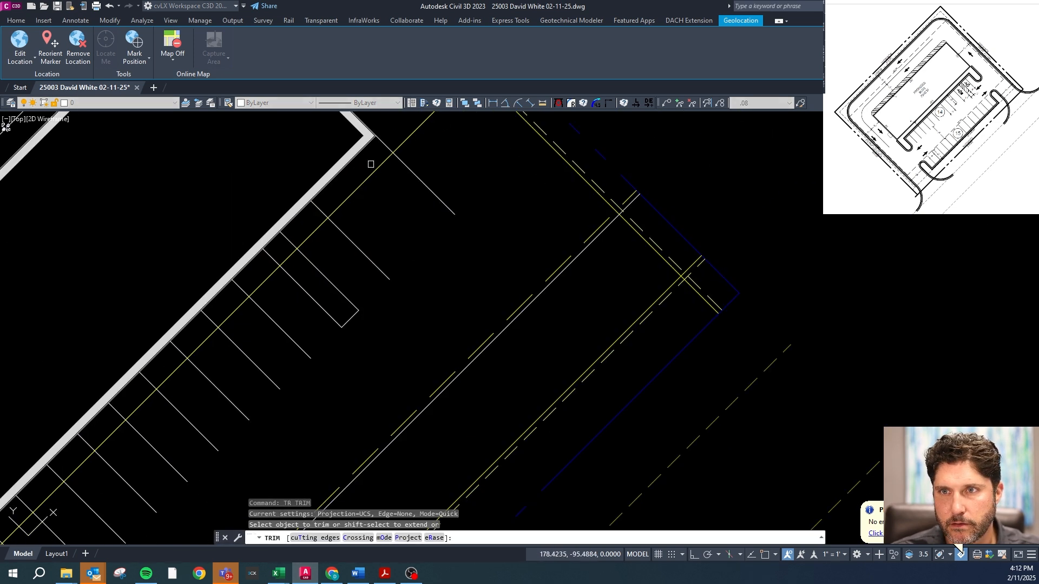
left_click(382, 140)
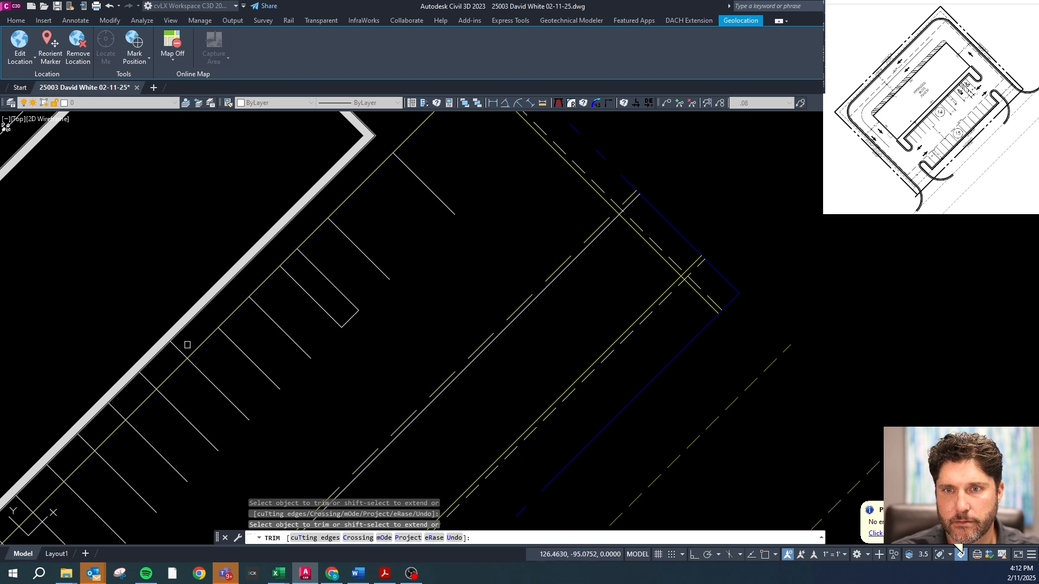
left_click(155, 371)
scroll(174, 383, "down", 5)
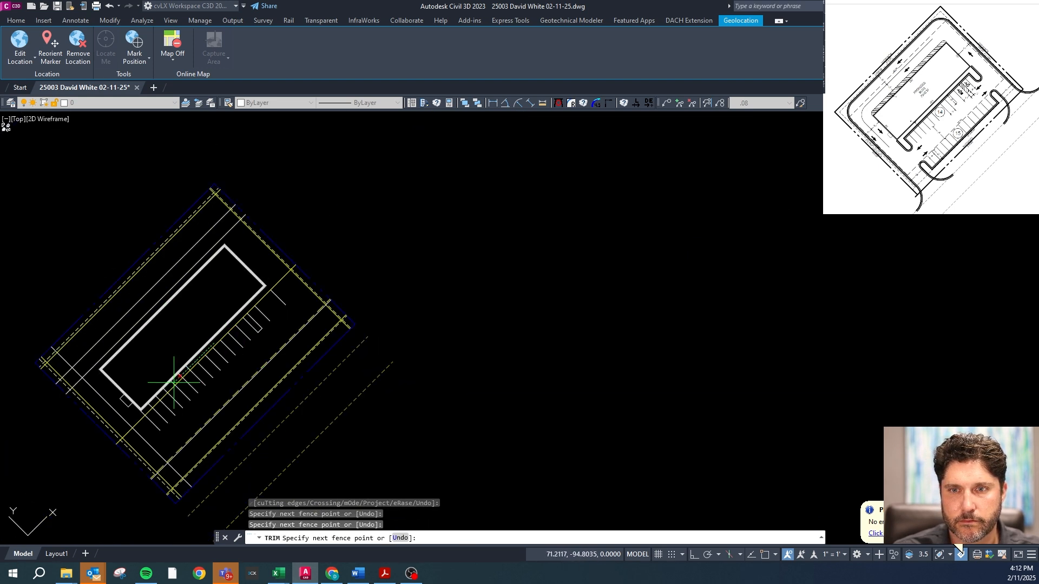
scroll(174, 382, "up", 4)
key("Return")
key("Return")
scroll(154, 425, "down", 2)
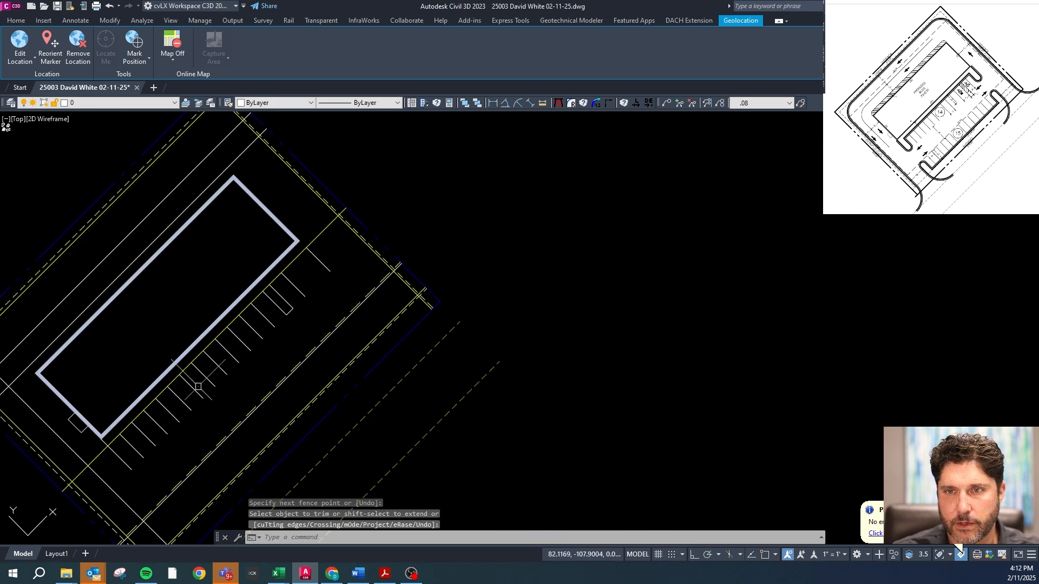
- Move the three lines of the narrow space and the adjacent stall line 2 to the northeast with ortho on
scroll(278, 320, "up", 3)
key("Escape")
scroll(302, 323, "up", 3)
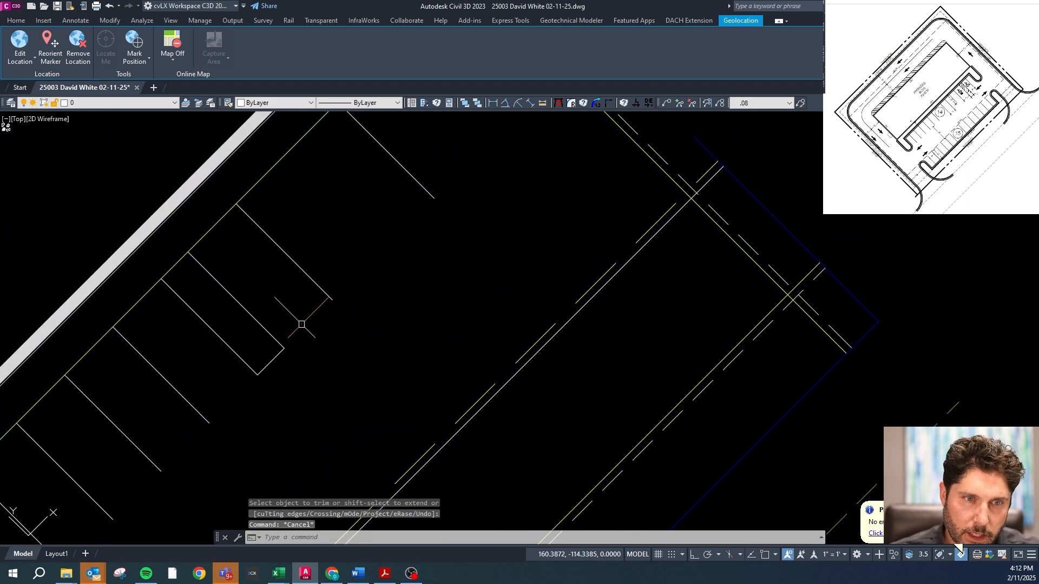
key("Escape")
left_click(351, 397)
left_click(216, 265)
scroll(298, 327, "up", 2)
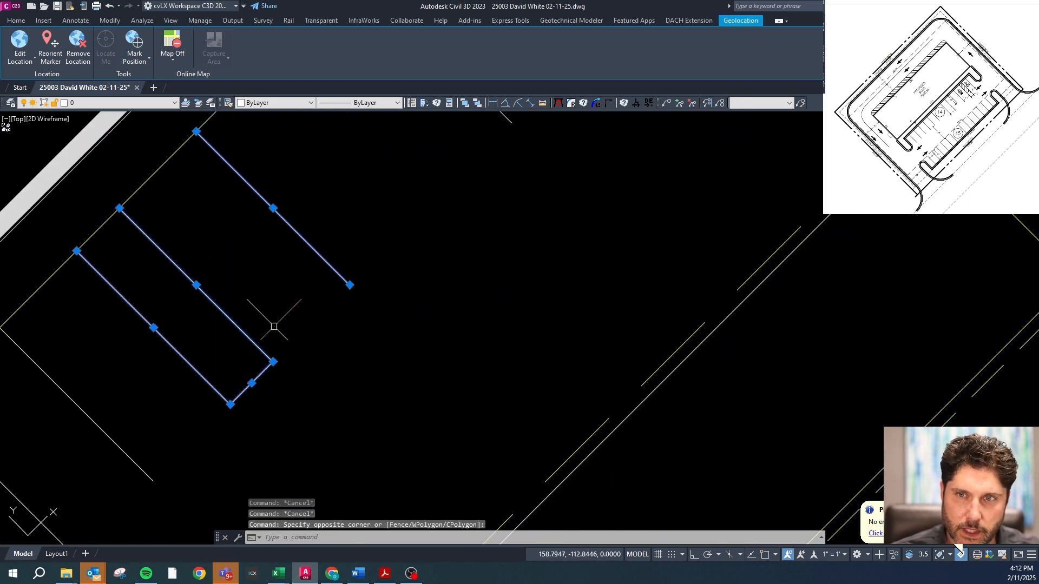
type("m")
key("Return")
left_click(318, 358)
key("F8")
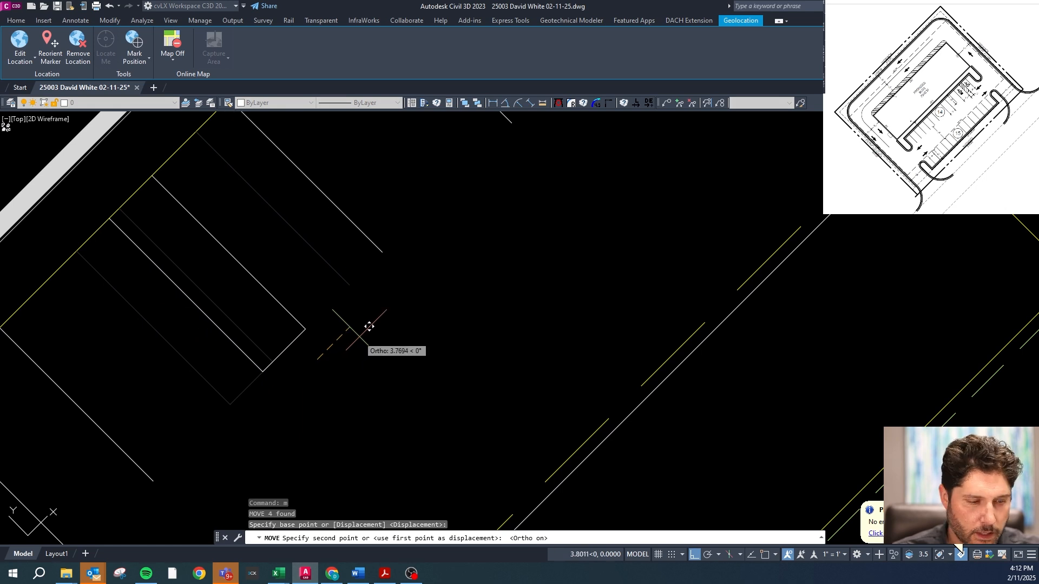
key("Return")
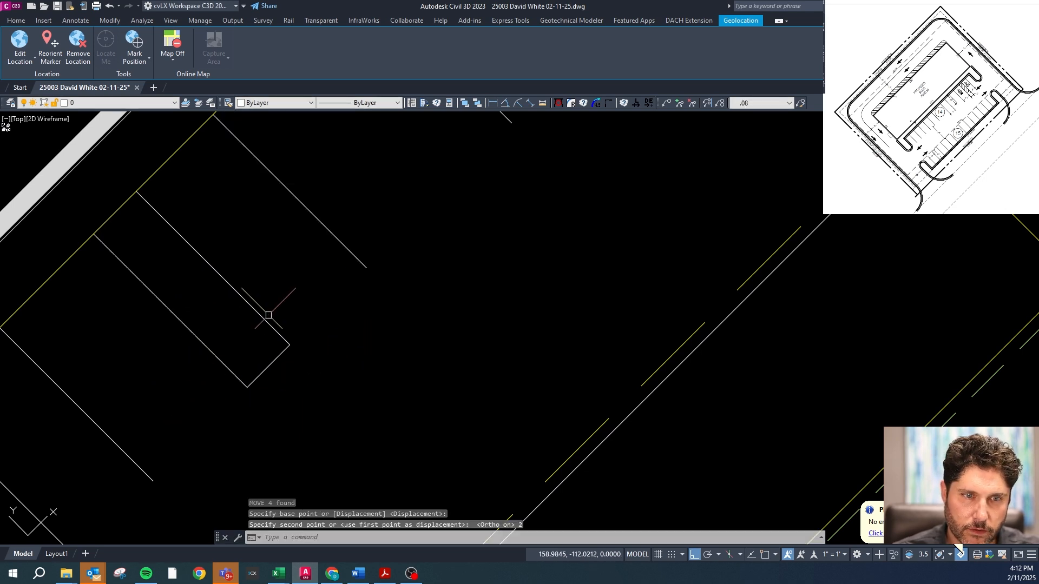
- Move the single stall line northeast of the narrow space 1 to the southwest
key("Escape")
left_click(360, 244)
left_click(326, 269)
scroll(297, 317, "down", 2)
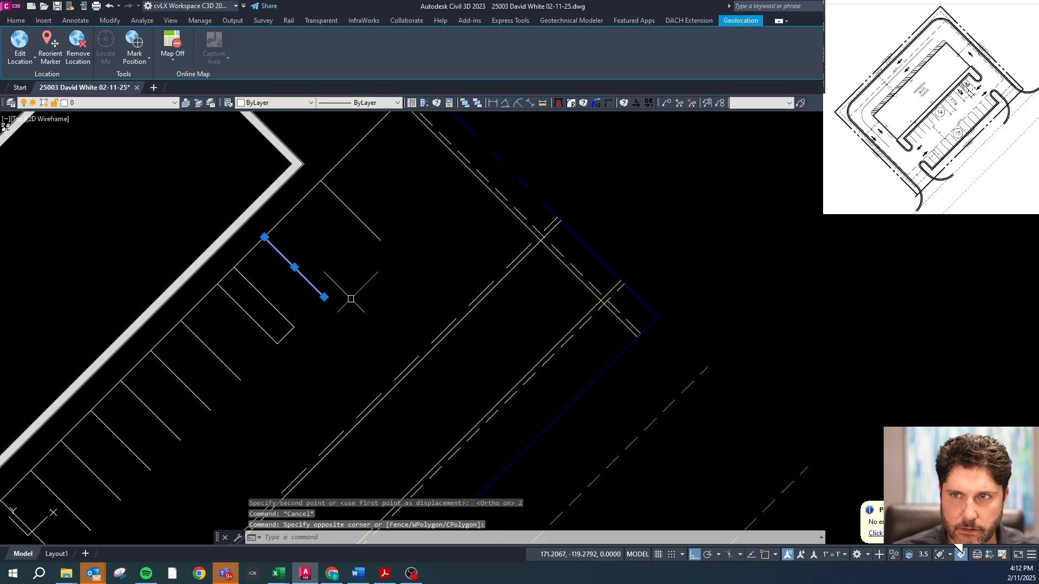
type("m")
key("Return")
left_click(358, 296)
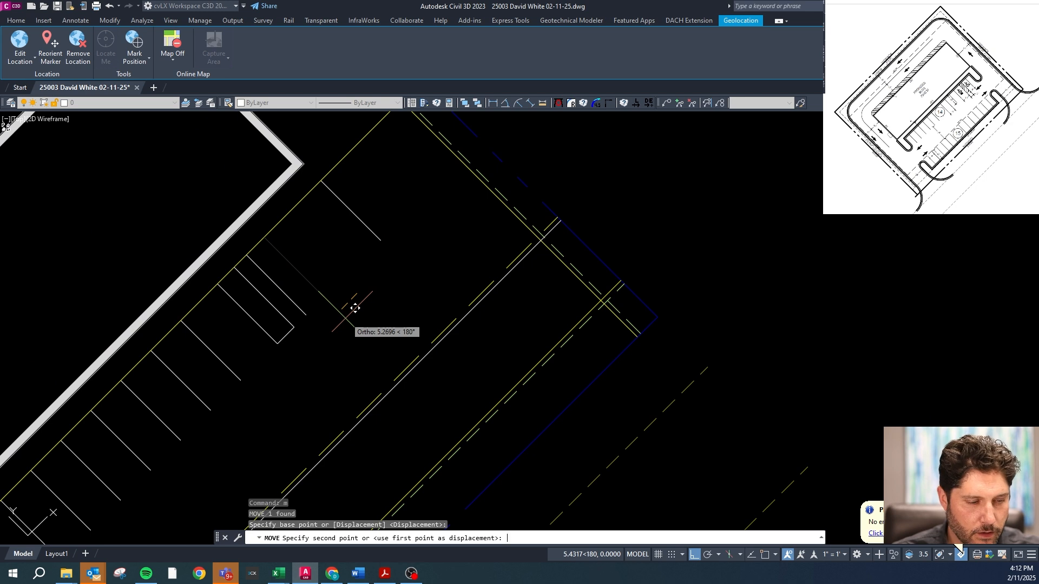
type("1")
key("Escape")
key("Escape")
- Offset the stall line northeast of the narrow space 9 to the northeast and measure the spacing to the neighbouring line
type("o")
key("Return")
type("9")
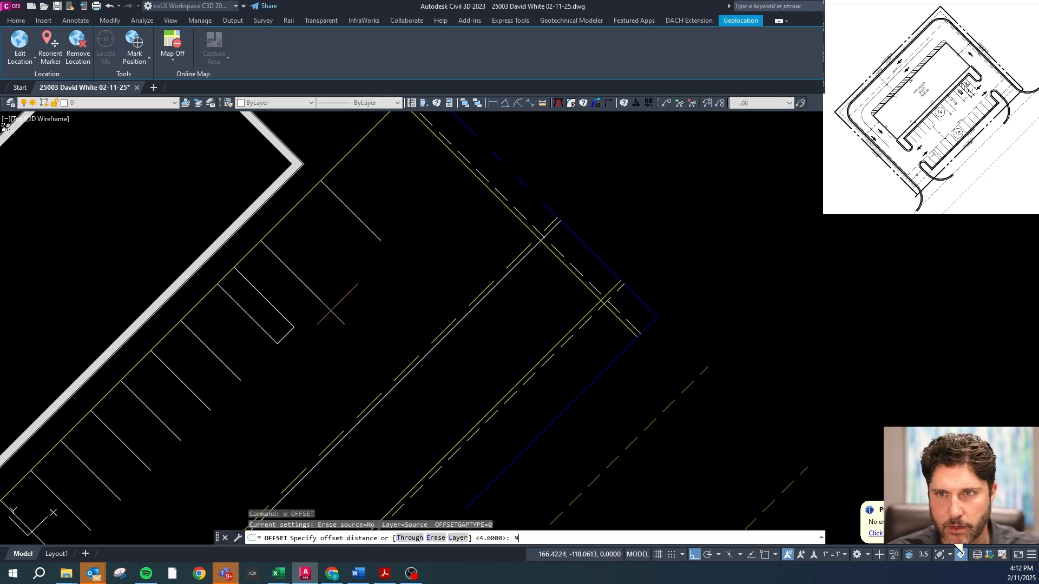
key("Return")
left_click(295, 275)
left_click(329, 258)
key("Escape")
key("Escape")
right_click(337, 252)
key("d")
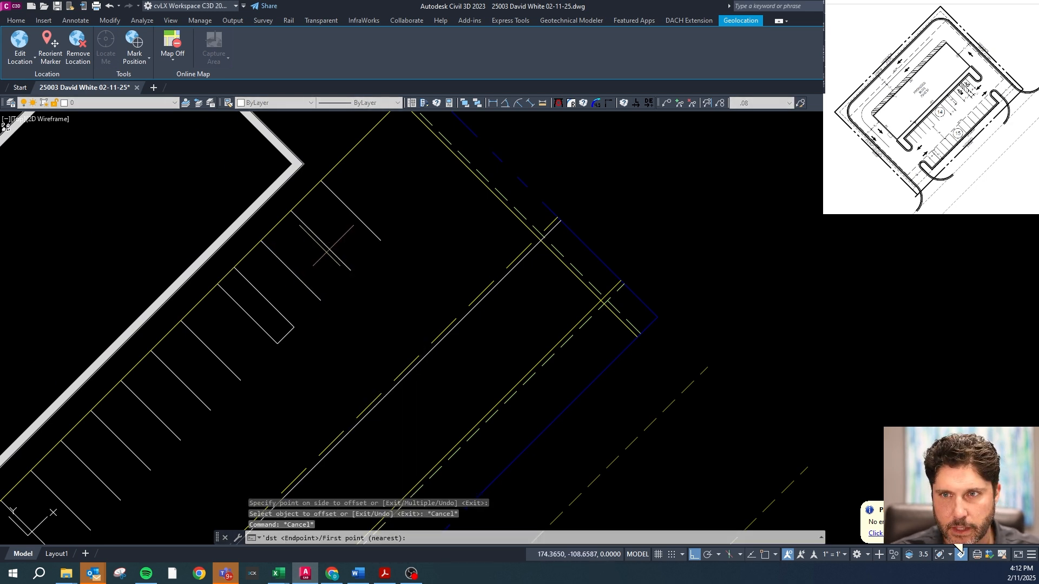
left_click(352, 214)
scroll(376, 207, "down", 4)
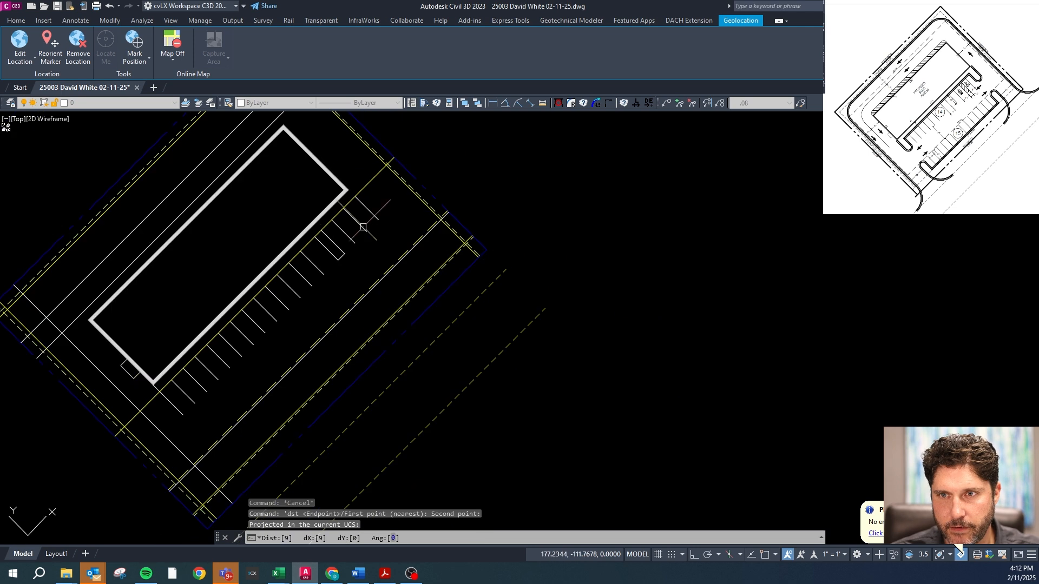
- Draw a line between the outer endpoints of the first two stall lines at the southwest end of the row
scroll(166, 425, "up", 4)
key("Escape")
left_click(210, 399)
right_click(237, 373, "shift")
key("e")
left_click(238, 370)
scroll(239, 370, "down", 3)
key("Escape")
key("Escape")
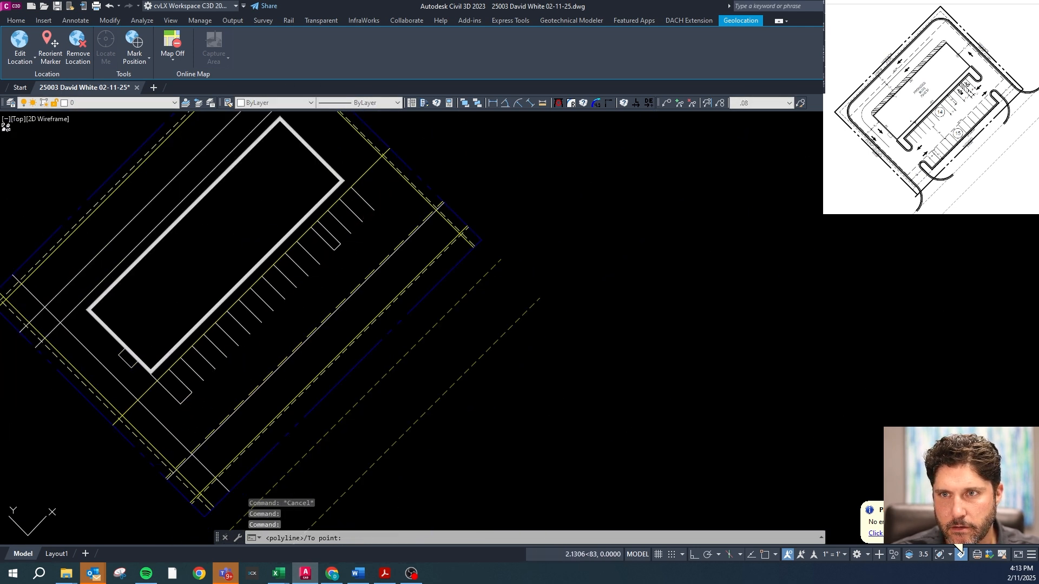
- Draw a line closing the outer end of the last stall at the northeast end of the row
right_click(359, 227, "shift")
key("e")
left_click(362, 222)
key("Escape")
- Shorten the CA-SITE-CONC line along the stalls by snapping its northeast end to the last stall's southwest line
left_click(372, 166)
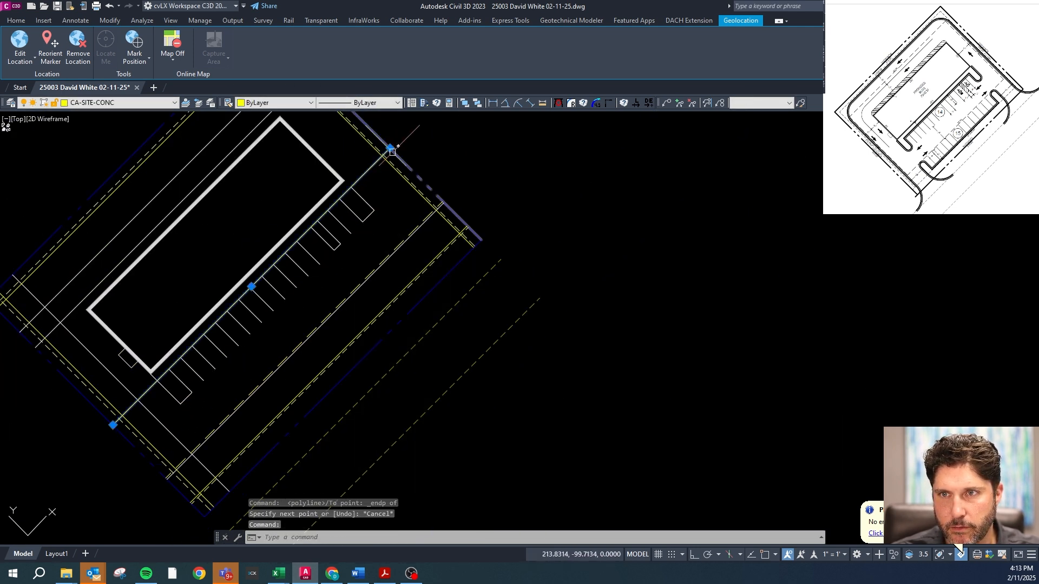
left_click(390, 148)
right_click(339, 202, "shift")
key("e")
left_click(340, 200)
- Stretch the inner end of the northeasternmost stall line to the building's east corner
scroll(355, 178, "up", 3)
key("Escape")
left_click(350, 205)
left_click(344, 205)
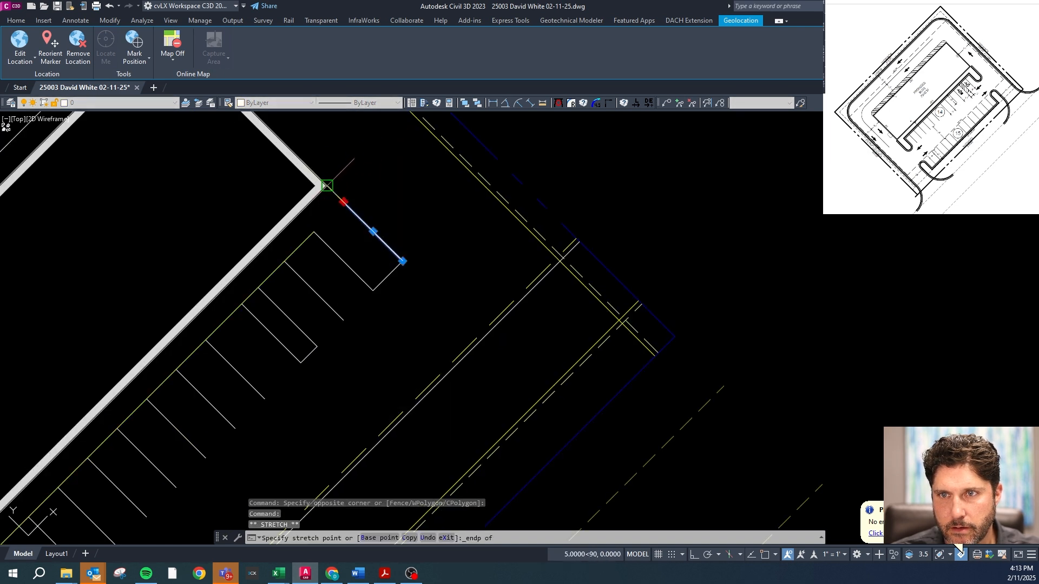
key("Escape")
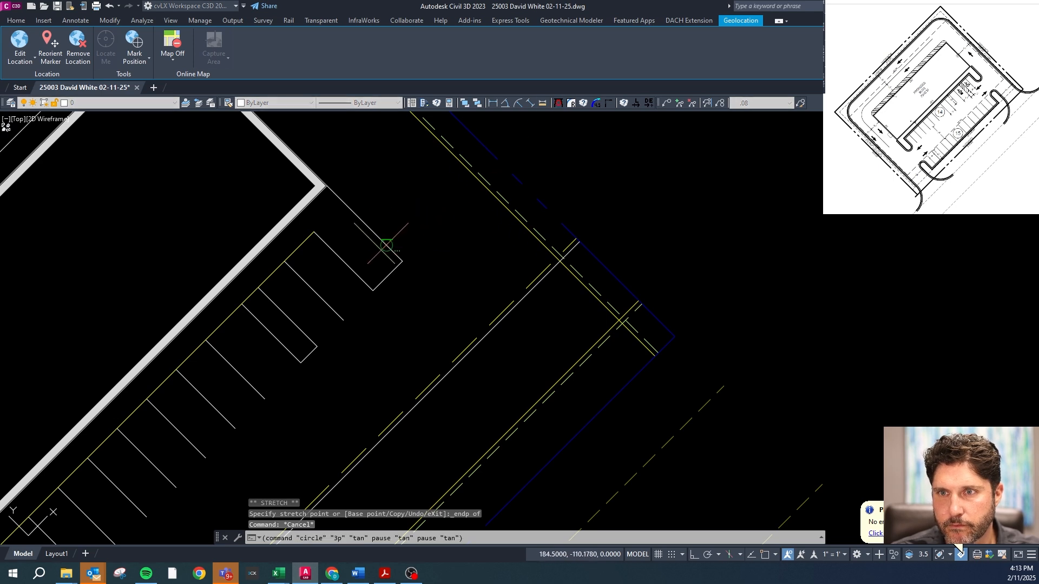
- Draw a three-point circle tangent to the three lines at the outer end of the northeasternmost stall
left_click(388, 246)
left_click(384, 279)
left_click(360, 275)
key("Escape")
key("Escape")
- Trim the tangent circle, leaving only the arc at the end stall's outer east corner
type("tr")
key("Return")
left_click(360, 246)
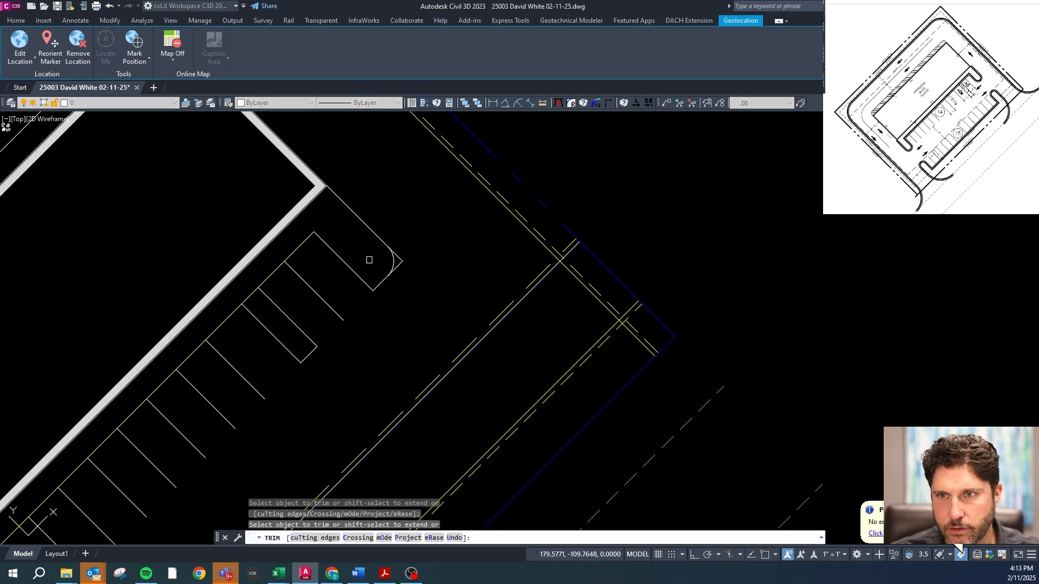
scroll(369, 260, "up", 4)
key("Escape")
key("Escape")
left_click(423, 279)
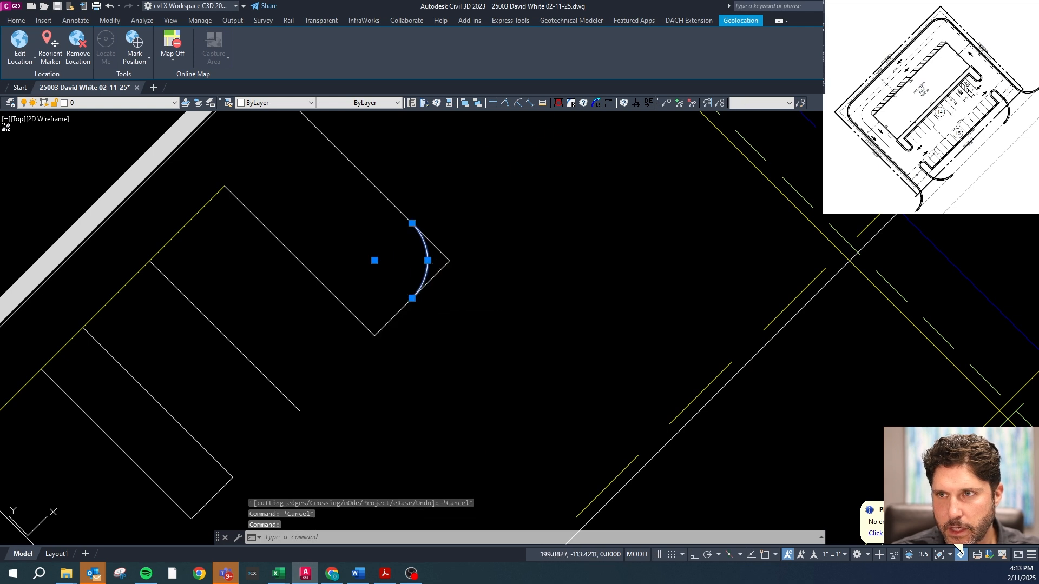
key("Escape")
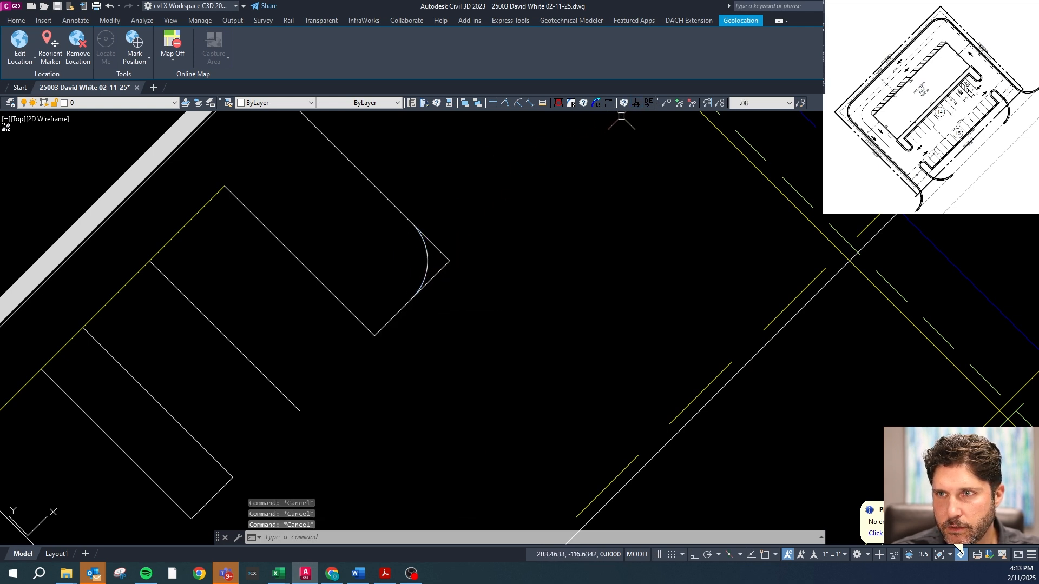
- Lengthen the arc around the end stall's outer end and snap its free end to the quadrant on the southwest side line
left_click(637, 104)
left_click(424, 272)
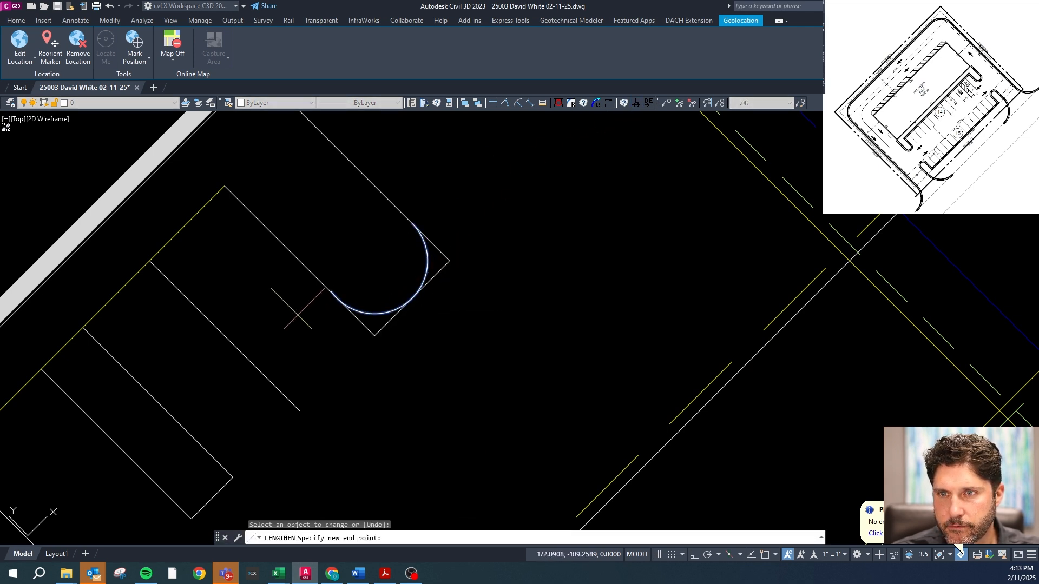
key("Escape")
left_click(325, 271)
left_click(322, 266)
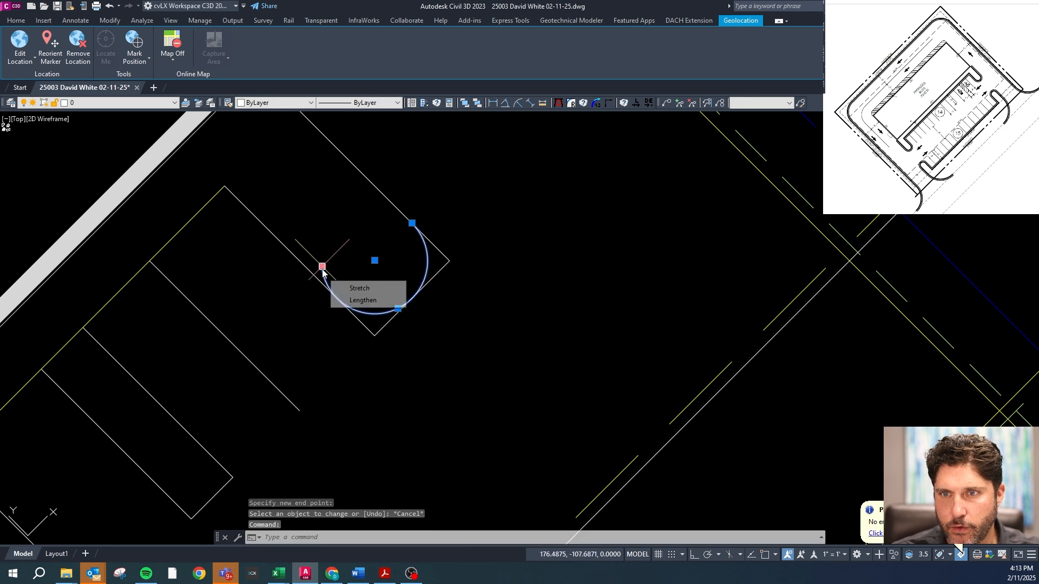
right_click(323, 286, "shift")
left_click(353, 405)
left_click(339, 297)
key("Escape")
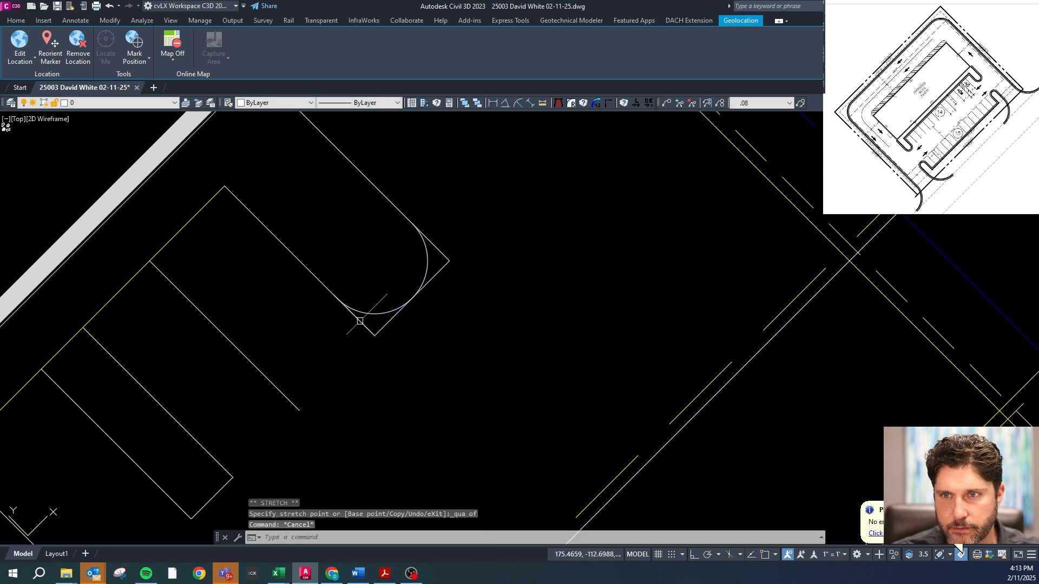
- Shorten both side lines of the end stall by snapping their outer ends to the arc's endpoints
left_click(362, 323)
left_click(375, 335)
scroll(377, 339, "up", 2)
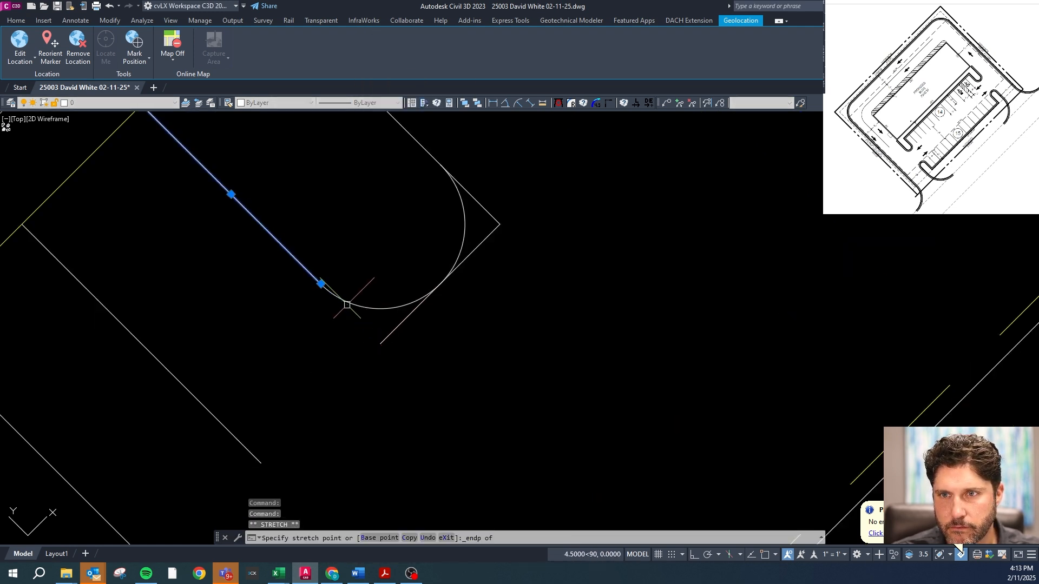
left_click(347, 304)
key("Escape")
left_click(480, 207)
left_click(499, 224)
right_click(447, 168, "shift")
left_click(472, 240)
left_click(442, 166)
key("Escape")
- Delete the straight closing line outside the arc at the end stall
left_click(499, 233)
left_click(486, 235)
key("Delete")
scroll(489, 234, "down", 4)
left_click(499, 240)
left_click(448, 278)
type("cvg")
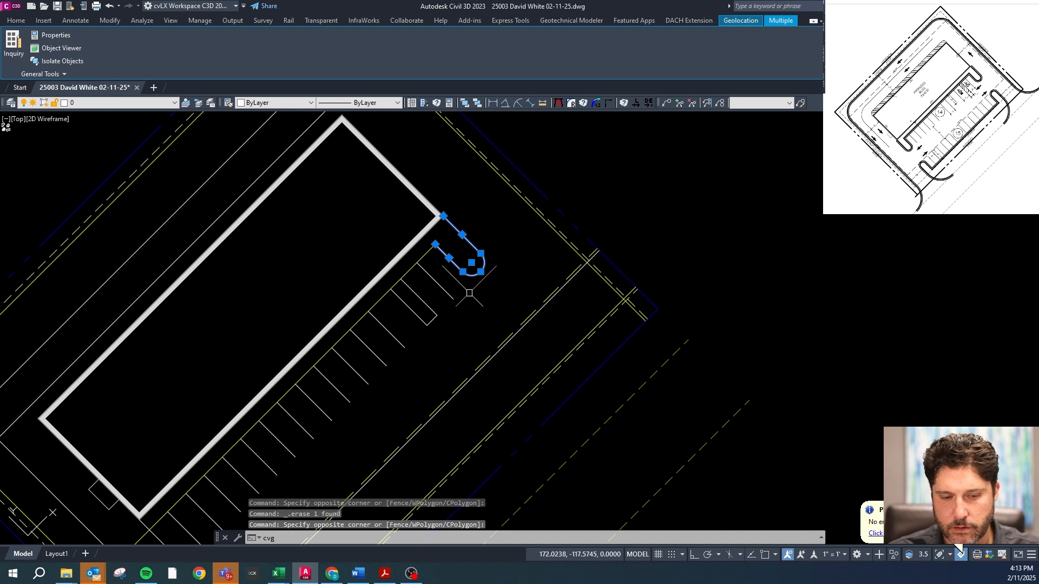
key("Return")
key("Escape")
key("Escape")
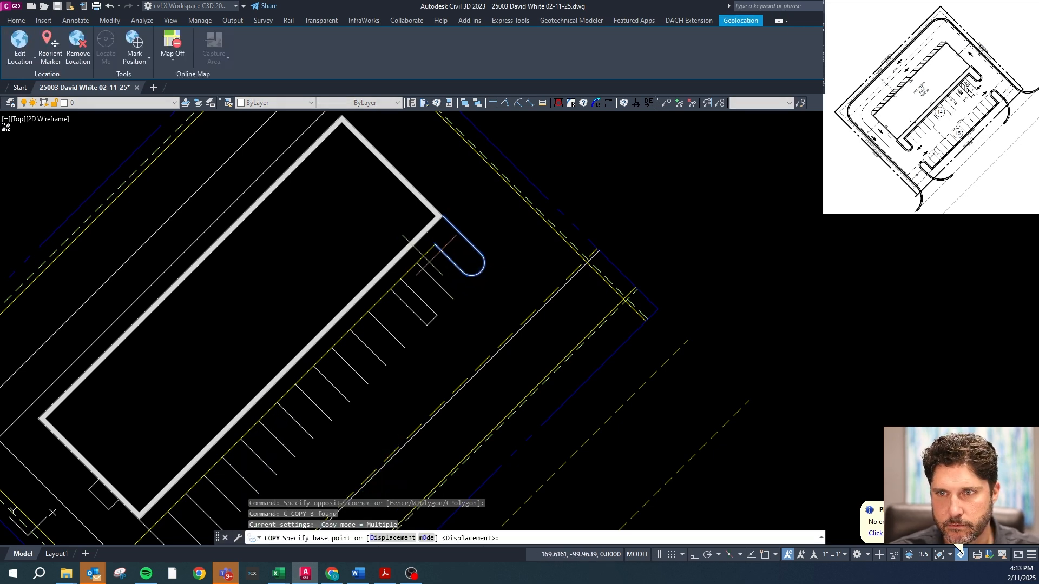
- Match the rounded end stall's side lines and arc to the CA-SITE-CONC curb line running along the stalls
left_click(488, 245)
left_click(453, 275)
type("c")
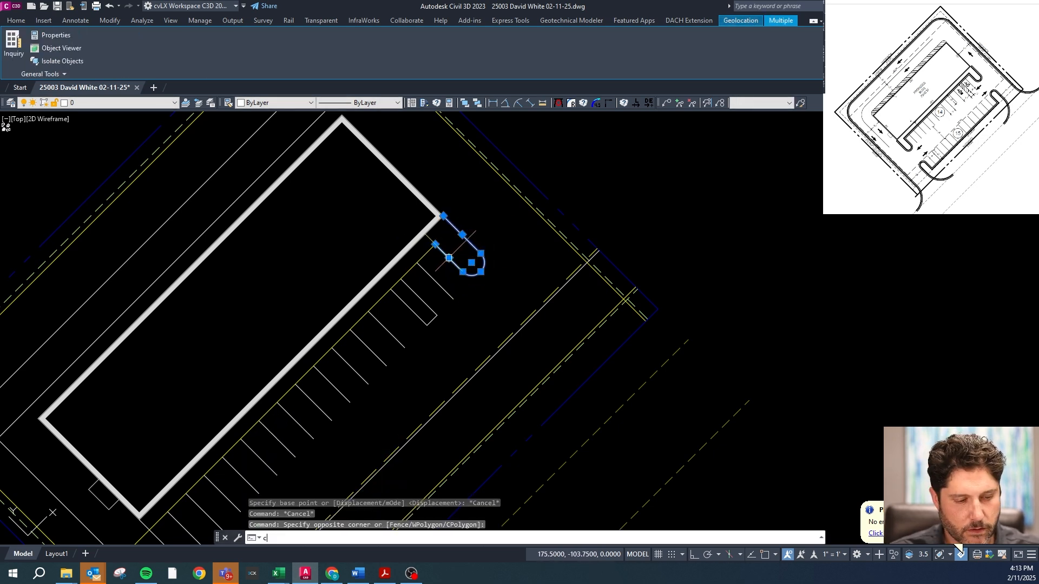
type("g")
key("Return")
left_click(429, 250)
key("Escape")
- Assign all the parking stall lines along the building front to the CS-SITE-STRP layer
left_click(449, 286)
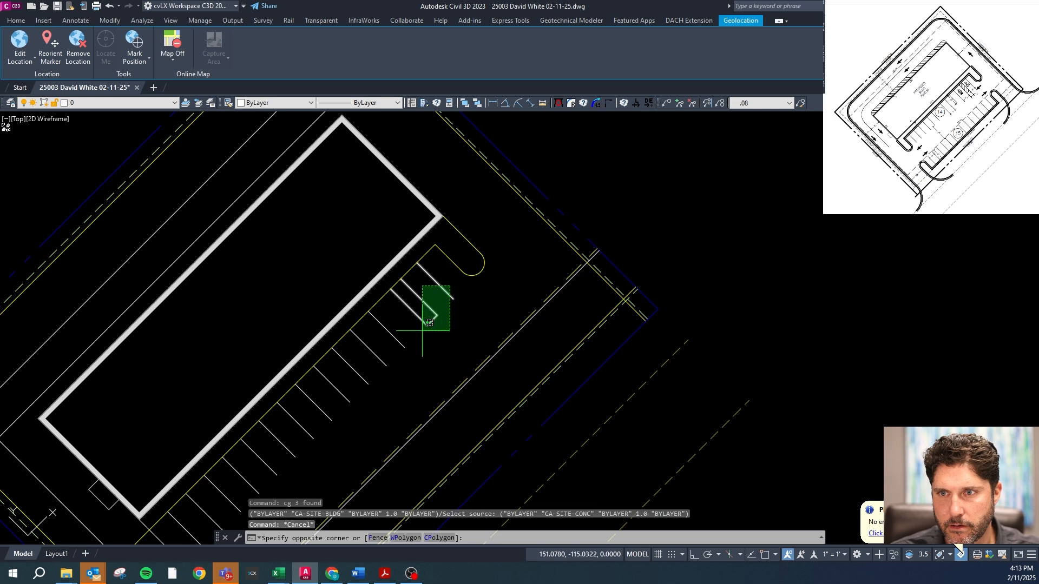
left_click(429, 321)
left_click(408, 313)
scroll(476, 255, "down", 2)
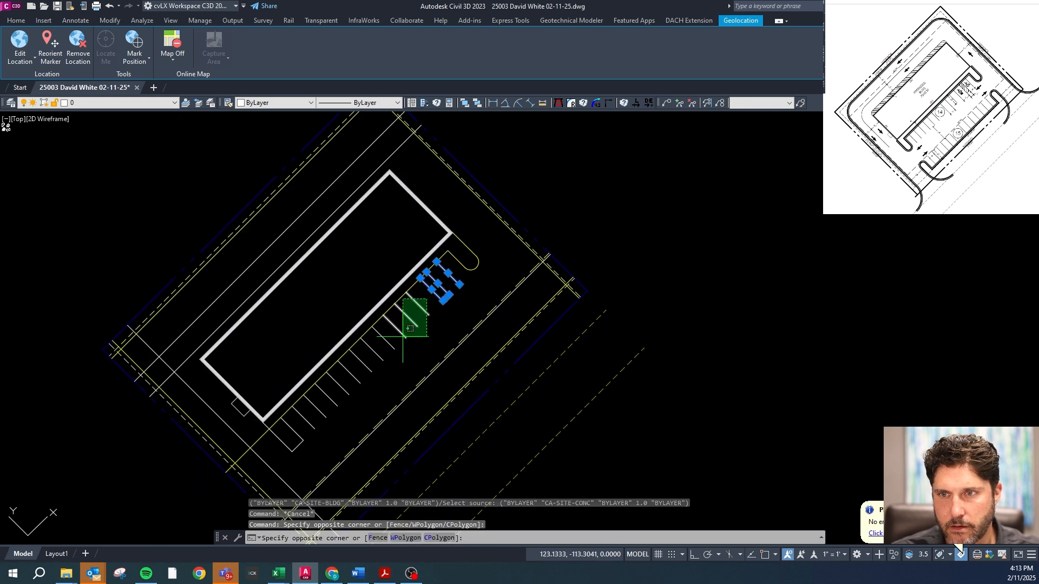
left_click_drag(399, 339, 342, 390)
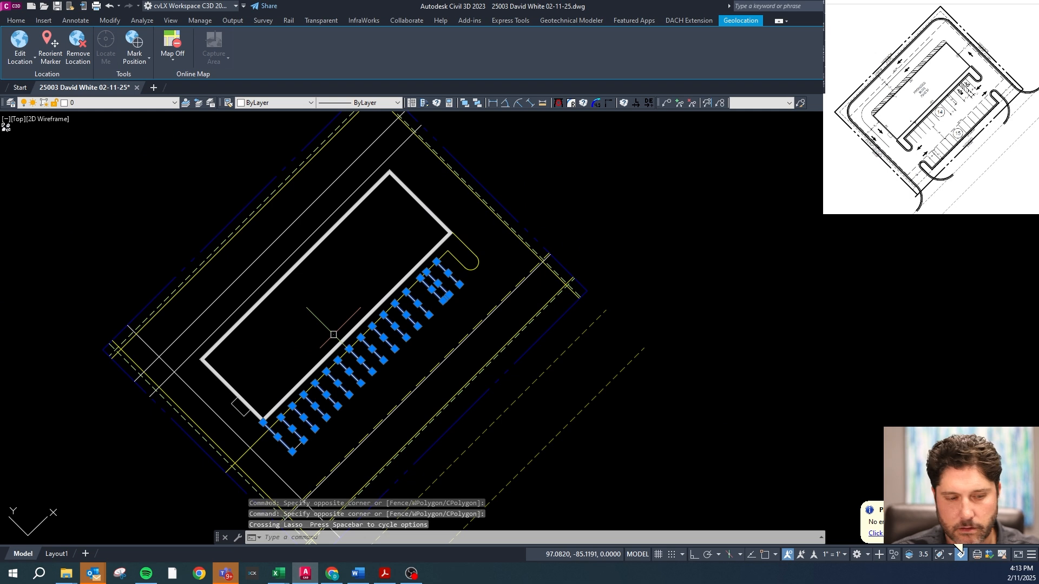
left_click(152, 104)
left_click_drag(175, 138, 183, 234)
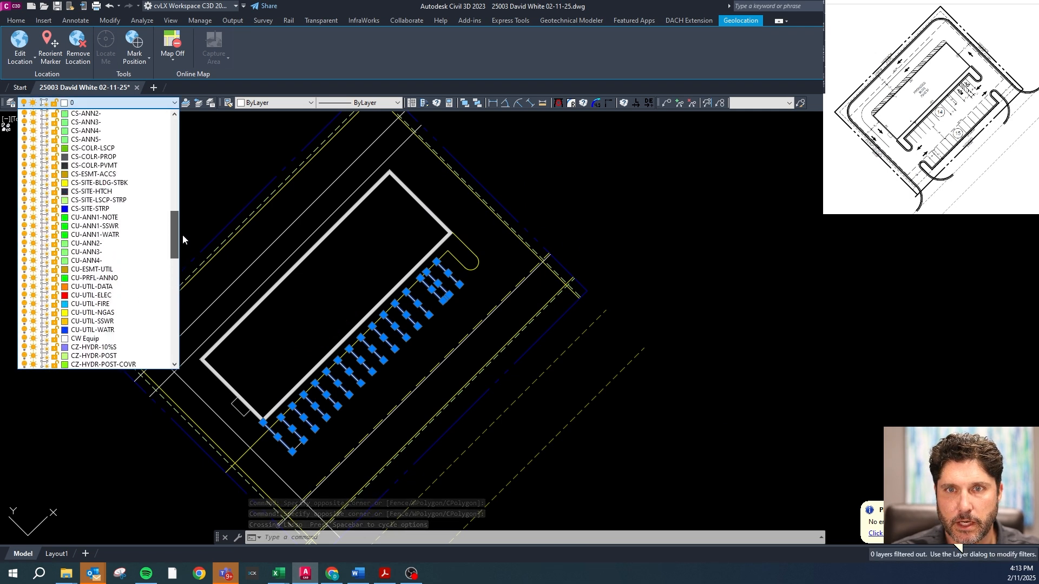
left_click(103, 212)
key("Escape")
- Match the three outline lines of the southwest end stall to the CA-SITE-CONC curb line
scroll(282, 454, "up", 7)
left_click(364, 429)
left_click(271, 341)
type("c")
key("Return")
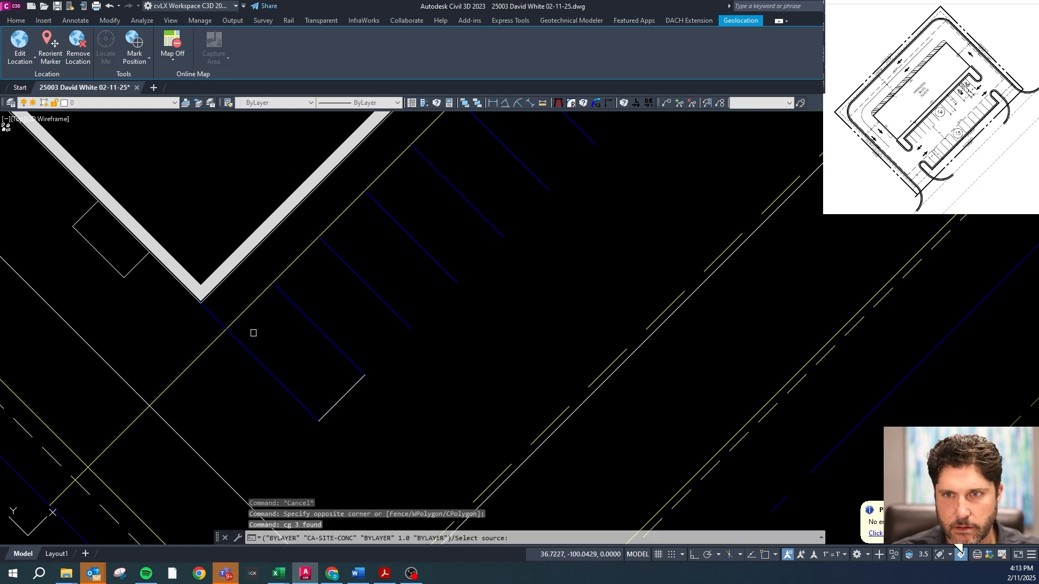
key("Escape")
- Shorten the southwest end of the curb line along the stalls to the inner corner of the southwest end stall
scroll(269, 301, "down", 4)
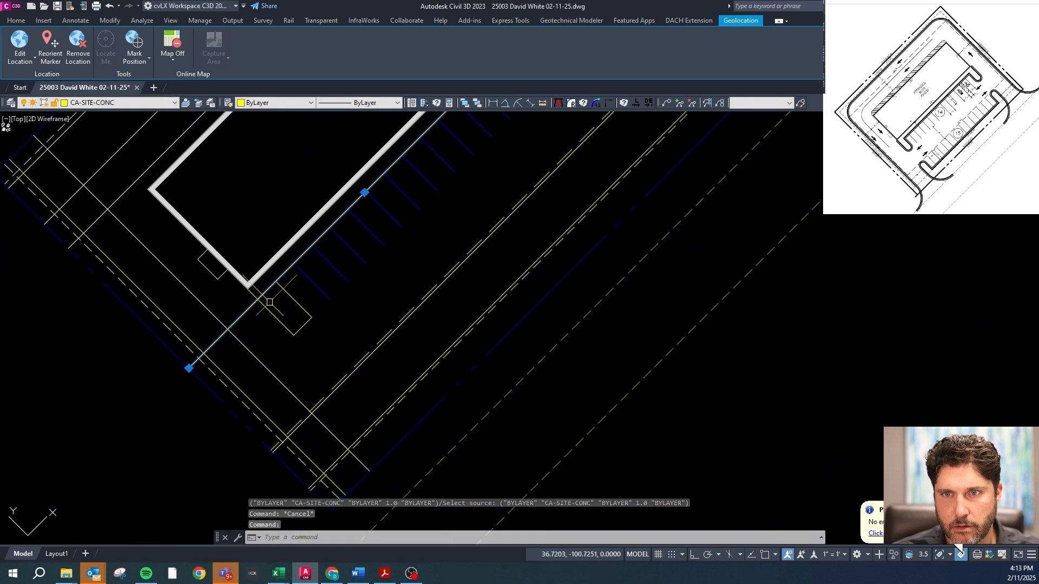
left_click(189, 368)
right_click(256, 306, "shift")
key("e")
left_click(277, 288)
scroll(247, 336, "down", 3)
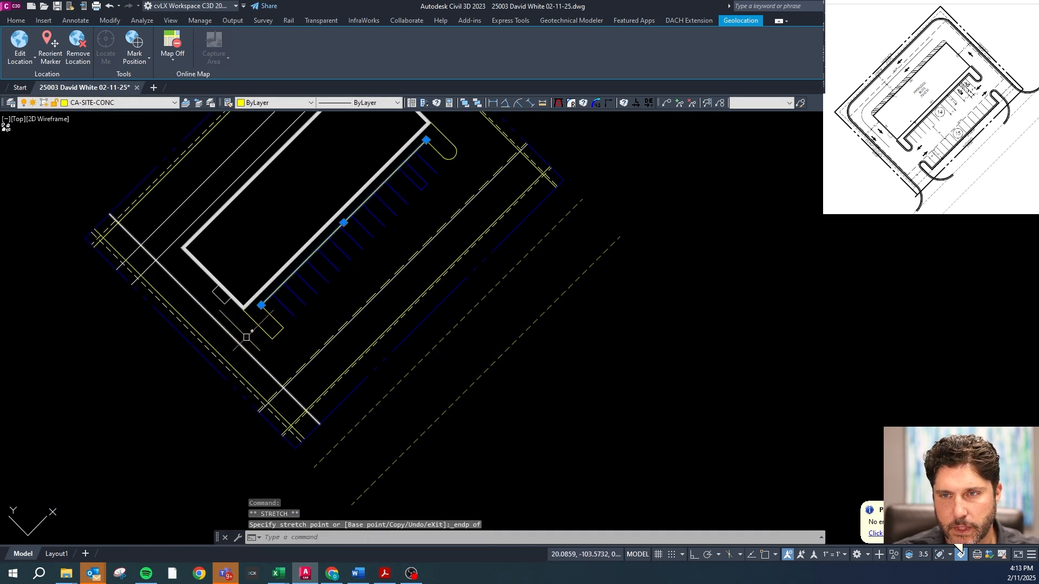
key("Escape")
- Copy the northeast island's end arc from its endpoint to the southwest end stall, snapping it perpendicular to the side line
scroll(457, 133, "up", 6)
left_click(459, 161)
left_click(432, 185)
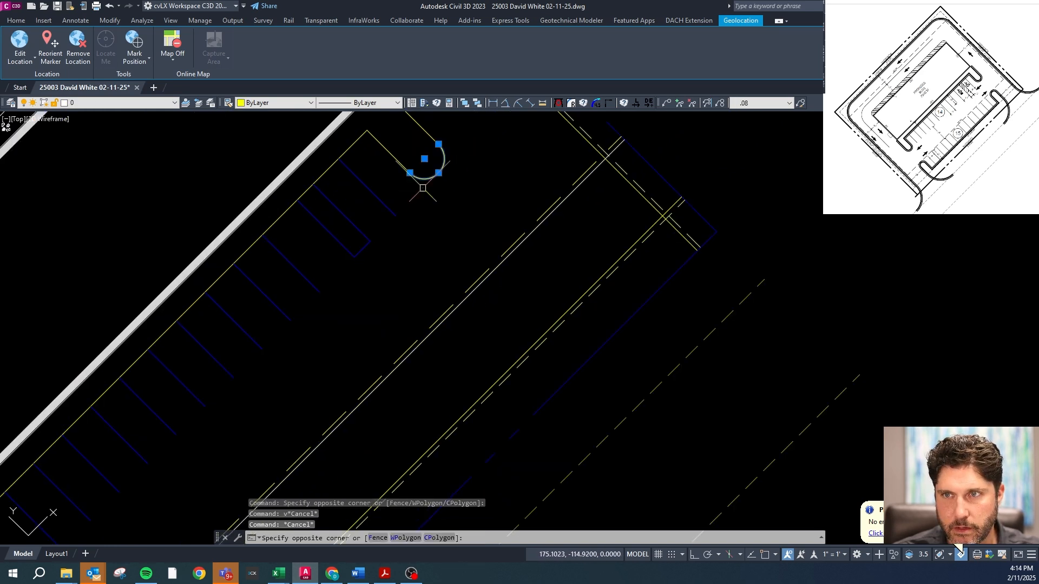
type("c")
key("Return")
right_click(422, 184)
key("s")
key("e")
left_click(438, 145)
scroll(450, 152, "down", 5)
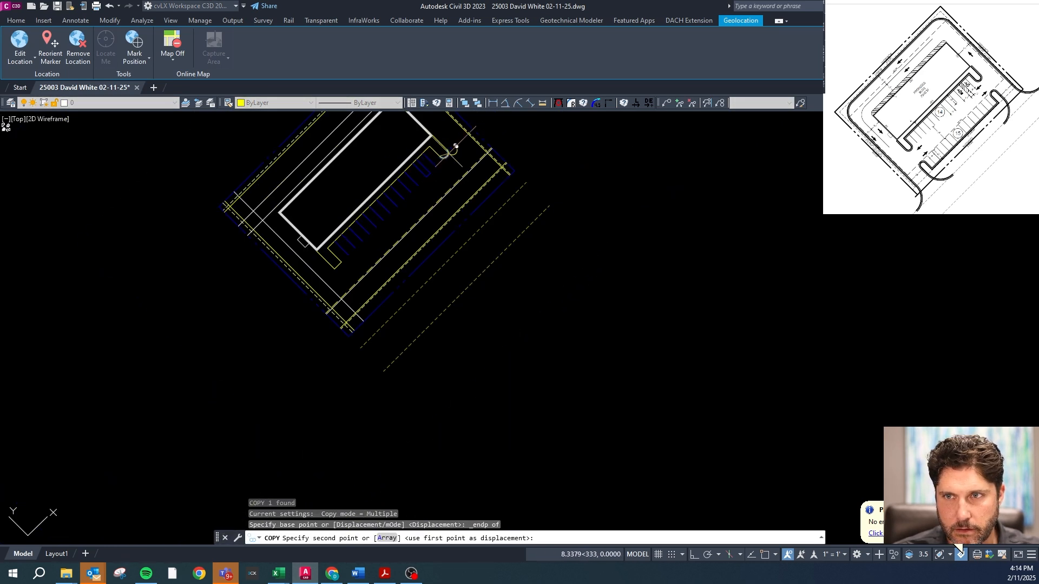
scroll(351, 257, "up", 5)
right_click(294, 262, "shift")
key("p")
left_click(293, 261)
scroll(294, 261, "up", 4)
key("Escape")
- Shorten both side lines of the southwest island by snapping their outer ends to the arc's endpoints
left_click(315, 309)
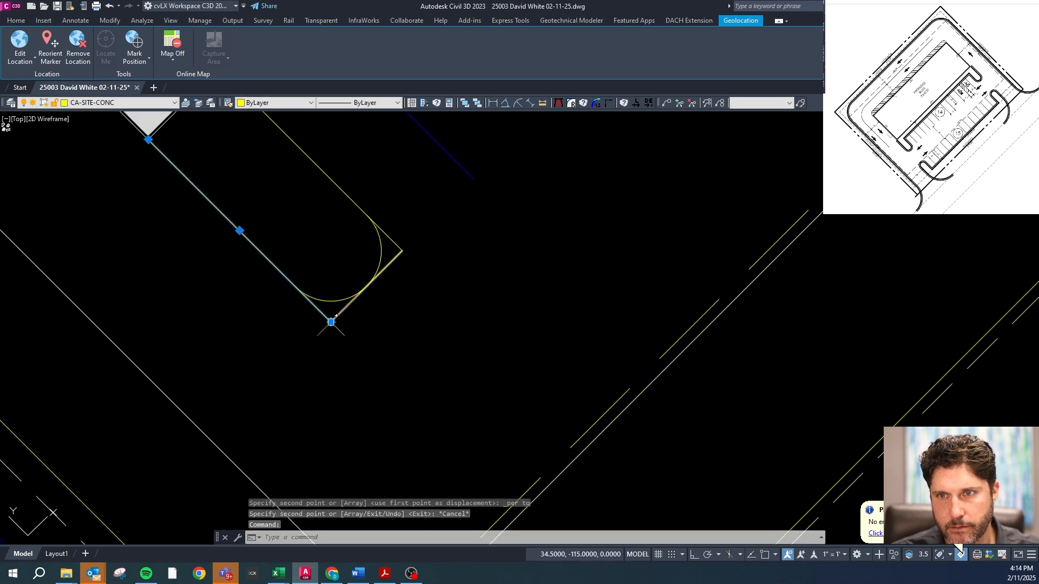
left_click(331, 322)
key("Escape")
left_click(395, 246)
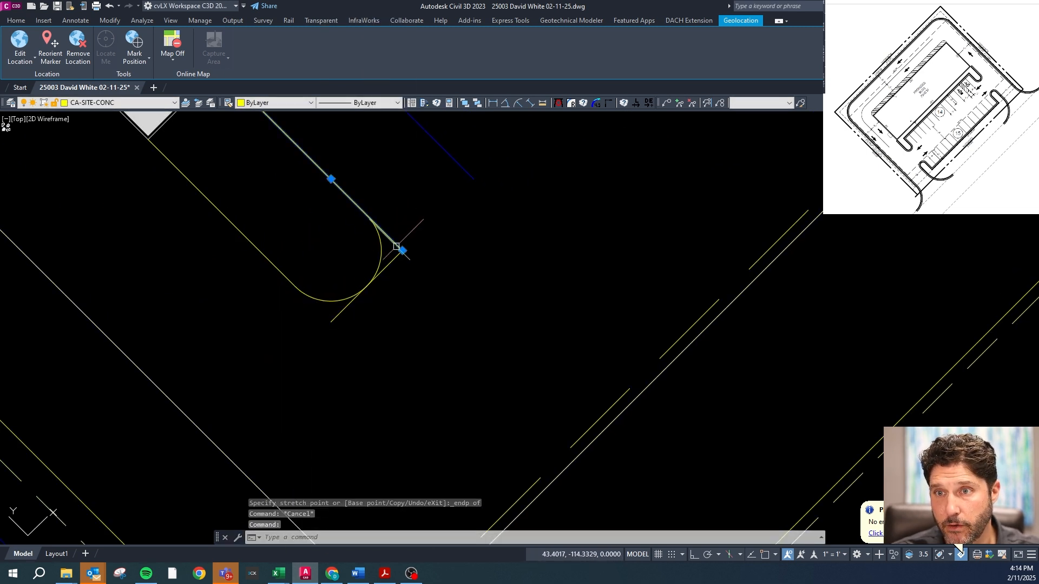
left_click(402, 251)
left_click(373, 220)
key("Escape")
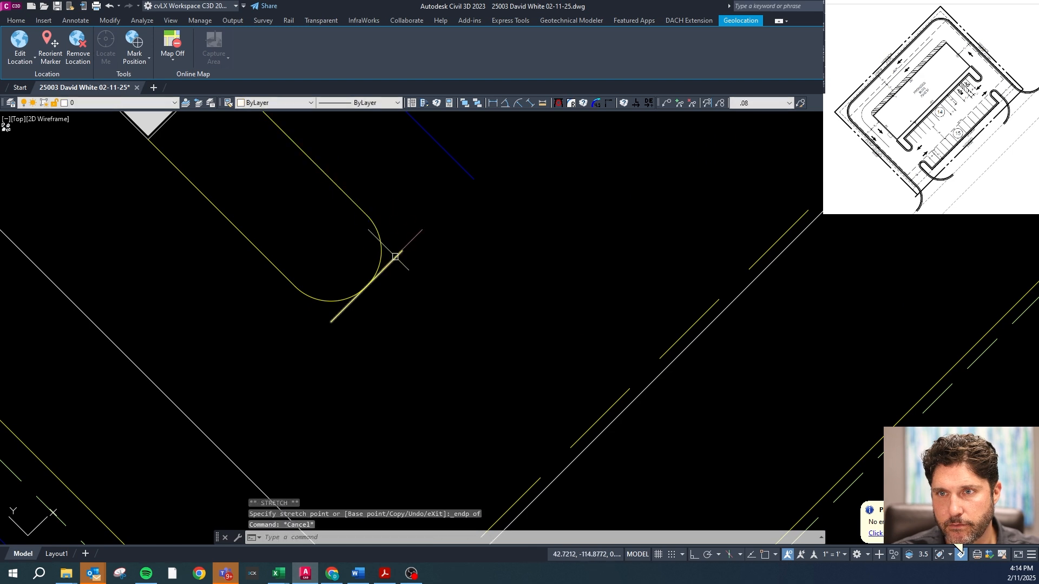
- Delete the straight closing line outside the arc at the southwest island
left_click(396, 258)
key("Delete")
scroll(394, 259, "down", 4)
key("Escape")
- Join both rounded island outlines and the curb line between them into one polyline with the PJJ command
left_click(348, 332)
left_click(317, 292)
scroll(316, 293, "down", 4)
scroll(417, 206, "up", 7)
left_click(429, 242)
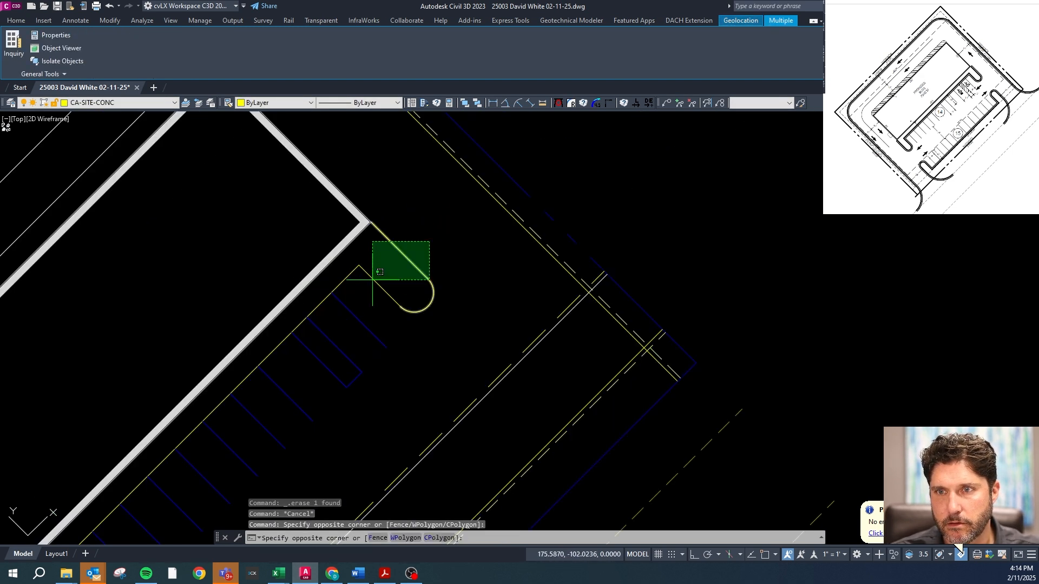
left_click(382, 295)
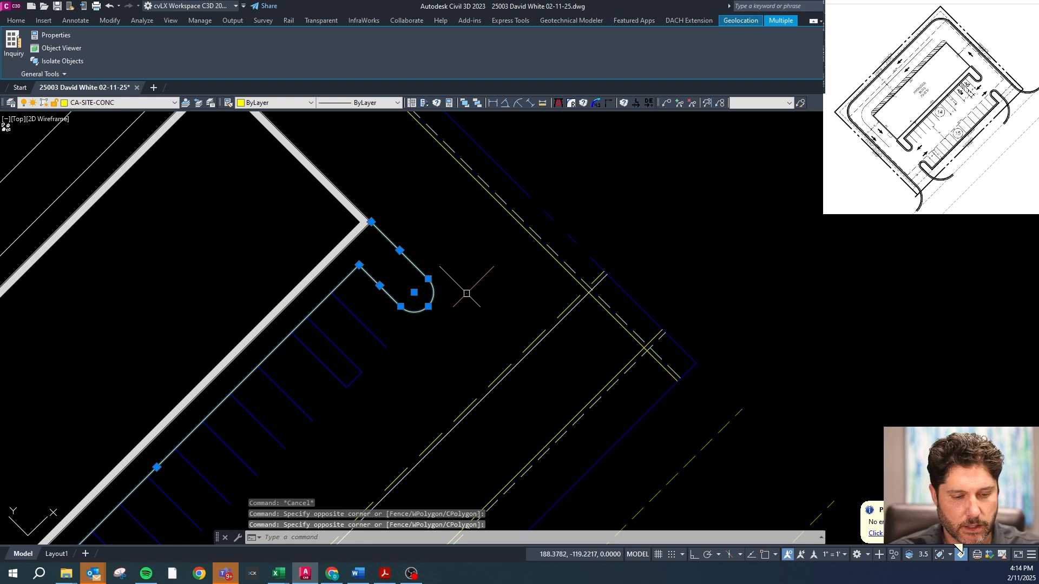
type("pjj")
key("Return")
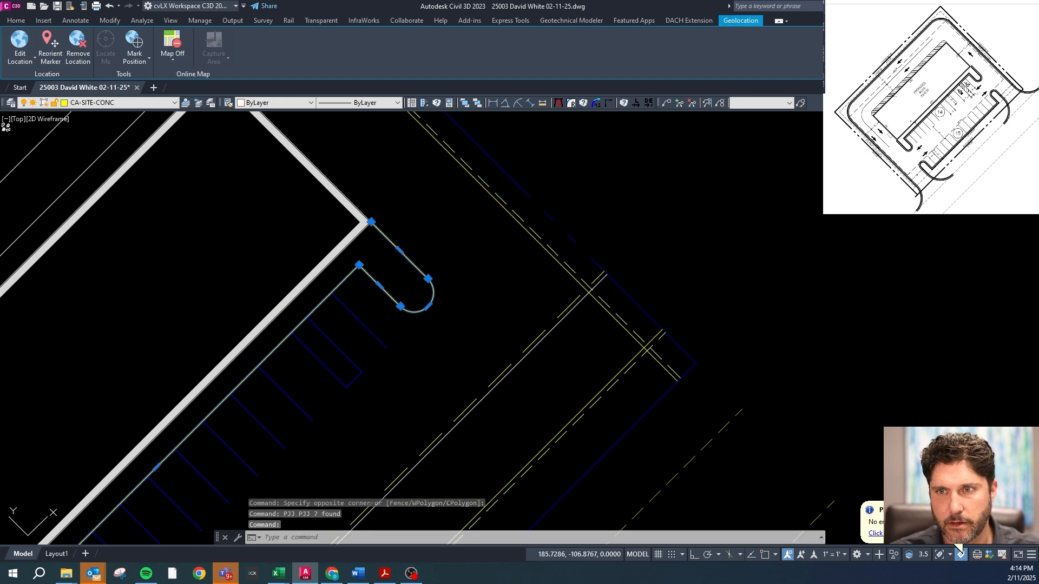
key("Escape")
key("Escape")
- Generate the back-of-curb and 1.5 gutter offsets of the joined island curb with the CC routine, gutter on the parking side
type("cc")
key("Return")
left_click(418, 269)
left_click(419, 255)
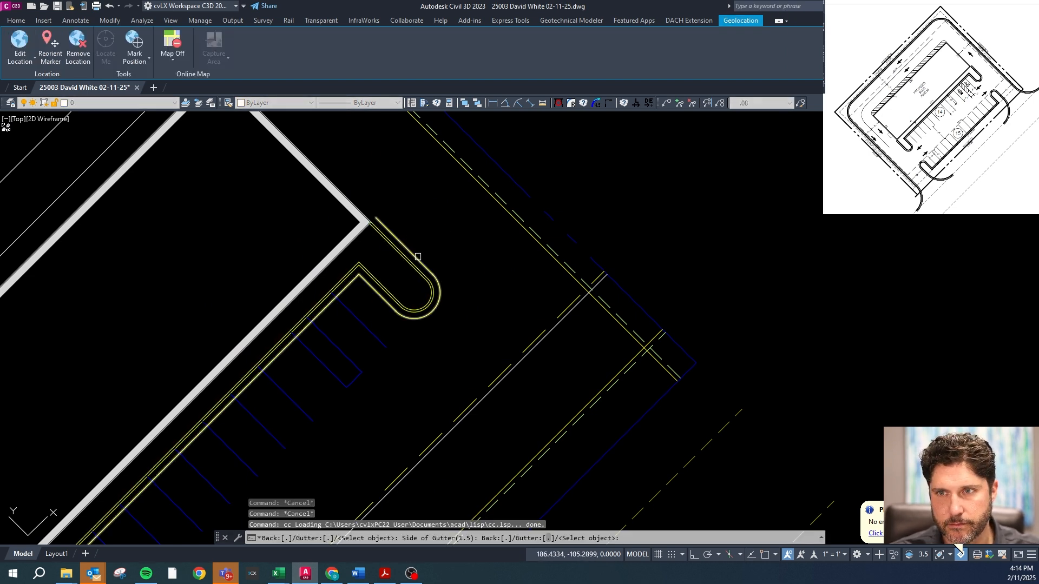
scroll(419, 233, "down", 9)
key("Escape")
key("Escape")
- Restore the World UCS and copy the plain and VAN accessible parking symbols from the block library to the stalls near the northeast island
key("F1")
scroll(430, 226, "down", 1)
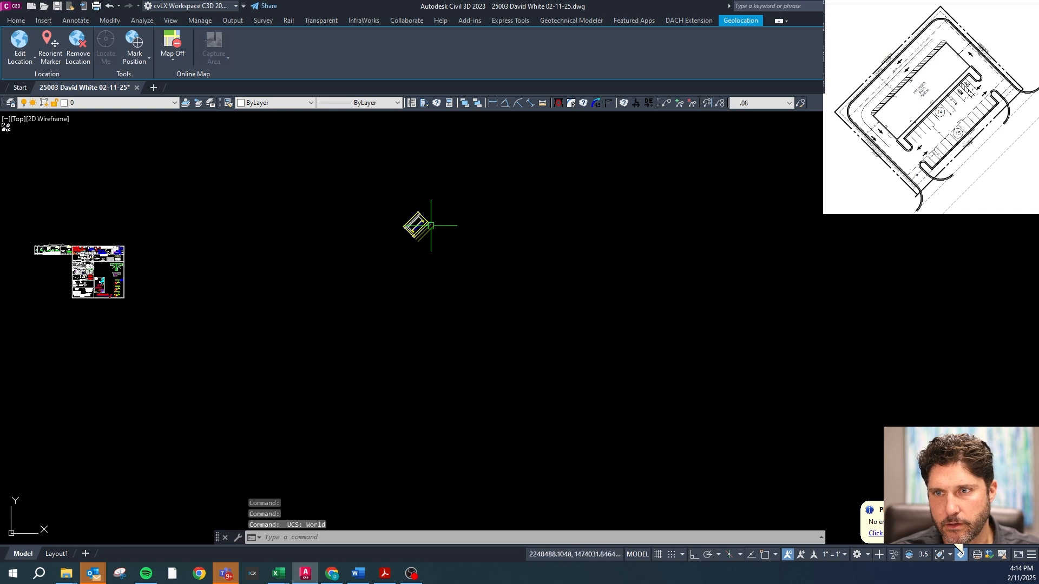
scroll(430, 225, "down", 1)
scroll(227, 249, "up", 8)
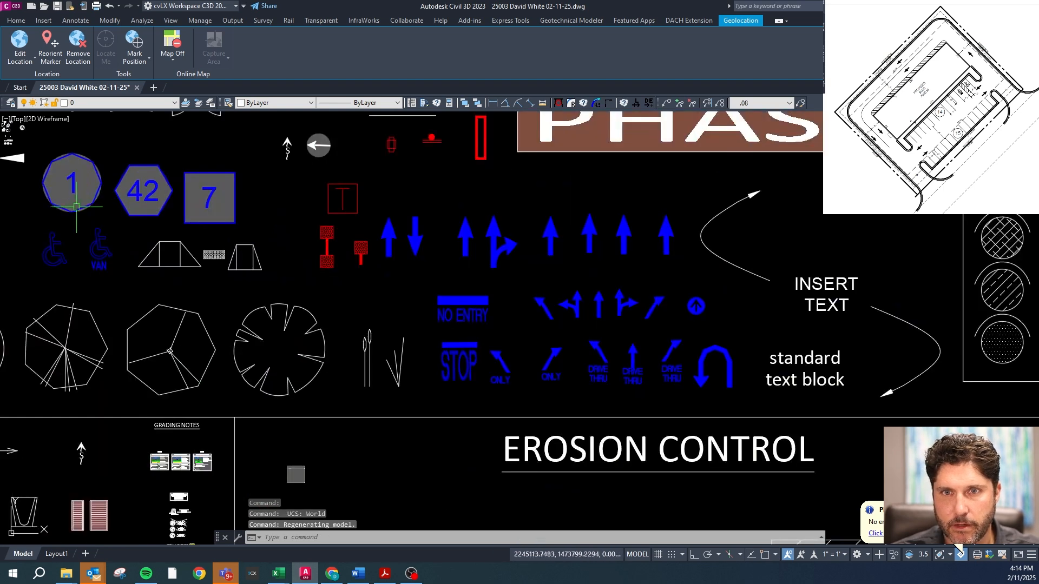
left_click(101, 246)
left_click(56, 258)
type("co")
key("Return")
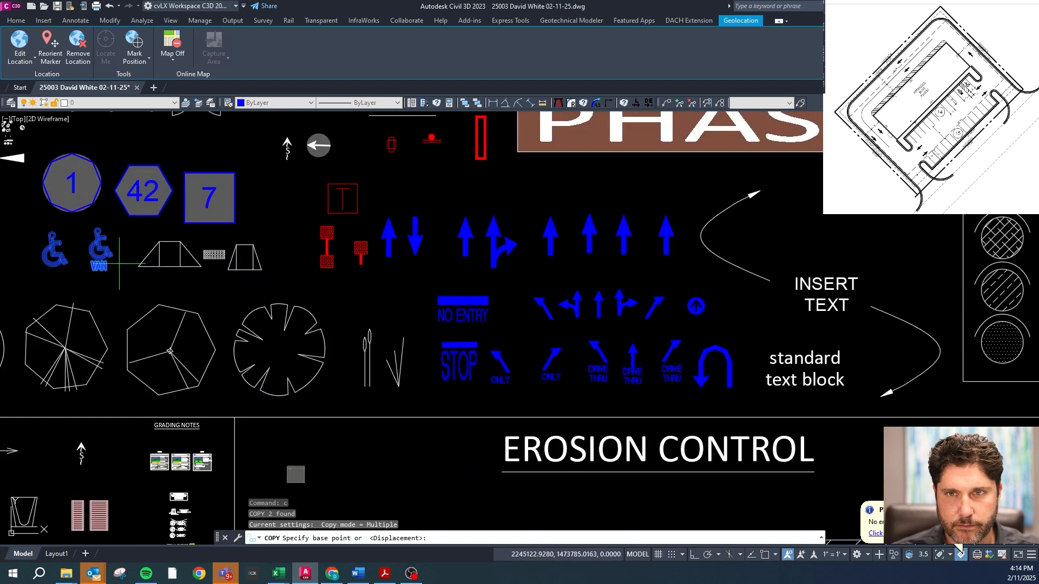
left_click(114, 261)
scroll(233, 252, "down", 8)
scroll(187, 277, "down", 4)
scroll(232, 266, "up", 4)
scroll(325, 270, "up", 11)
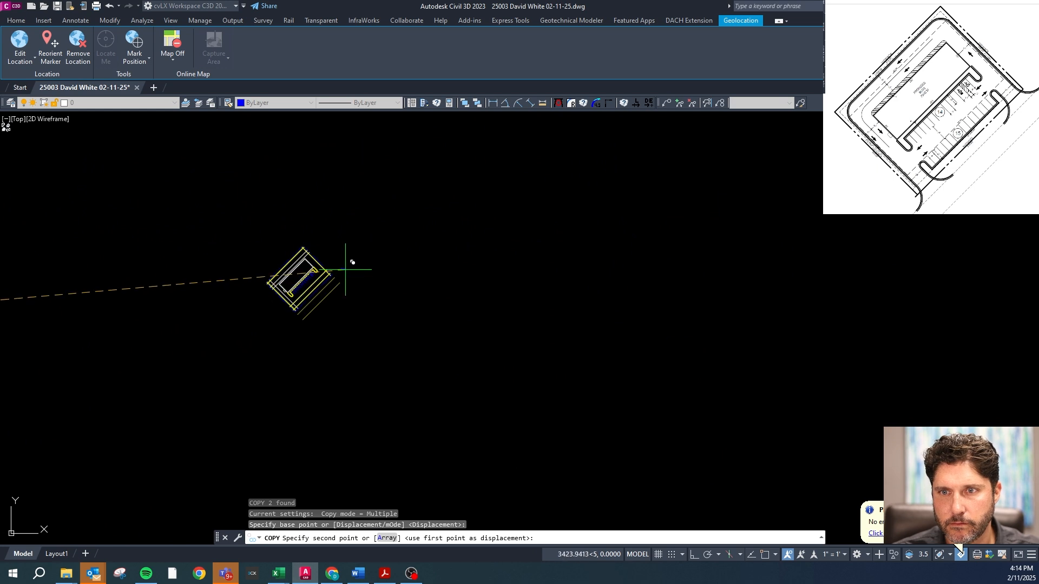
scroll(241, 296, "up", 6)
left_click(329, 305)
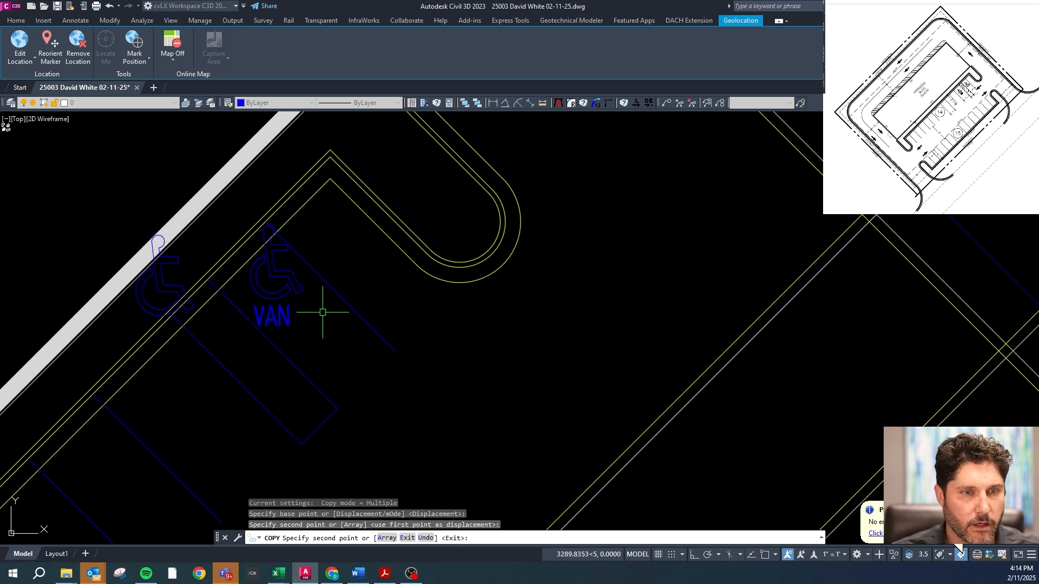
key("Escape")
scroll(330, 353, "up", 2)
key("Escape")
- Align the UCS to a stall line and rotate the VAN accessible symbol with Ortho parallel to the stall lines
left_click(262, 323)
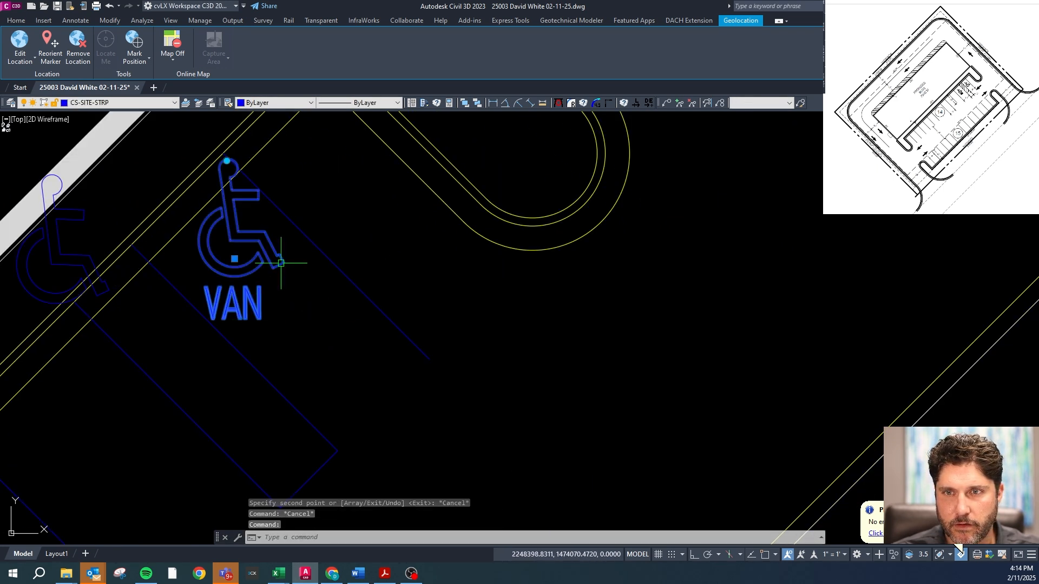
scroll(278, 262, "down", 3)
key("Escape")
double_click(284, 251)
left_click(263, 254)
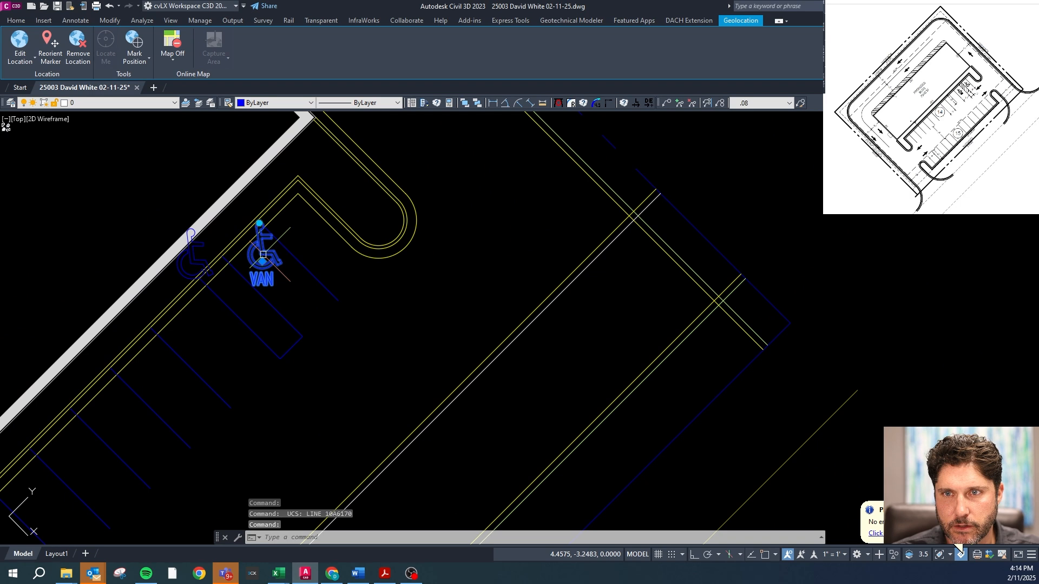
left_click(260, 223)
key("F8")
left_click(218, 223)
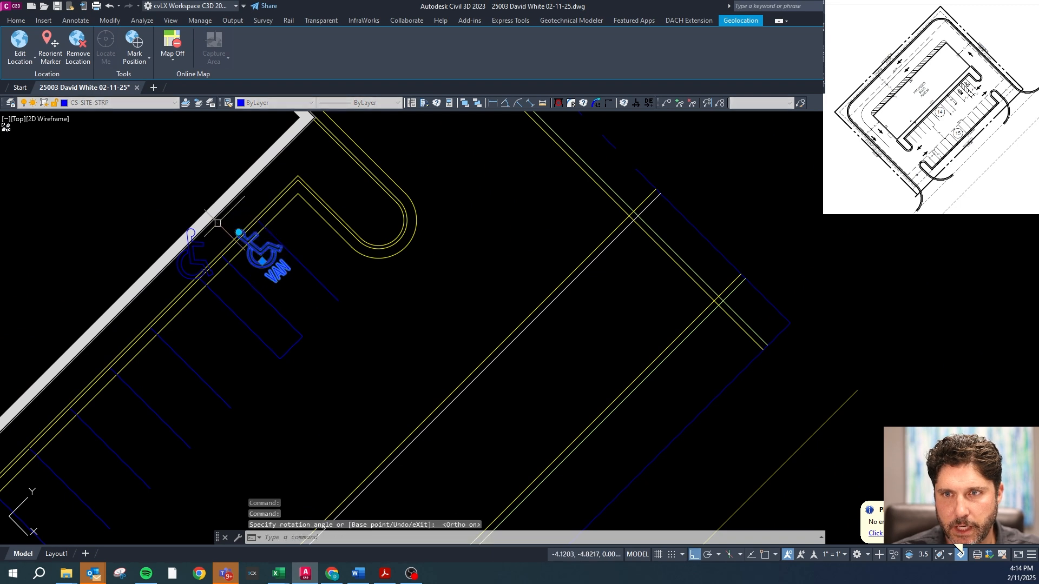
- Move the VAN accessible symbol freely into the stall southwest of the closed access aisle
left_click(261, 262)
key("F8")
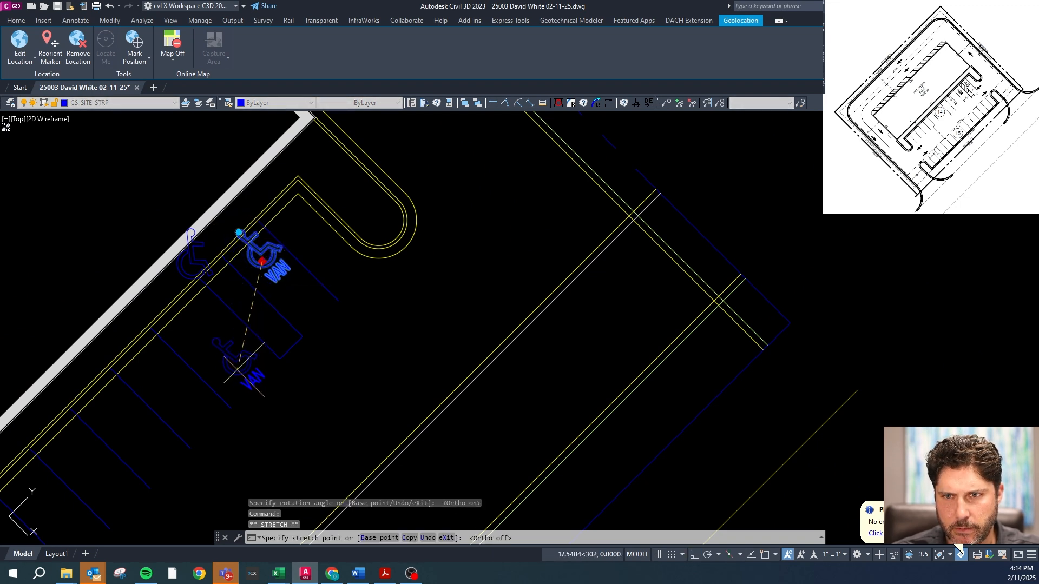
left_click(237, 361)
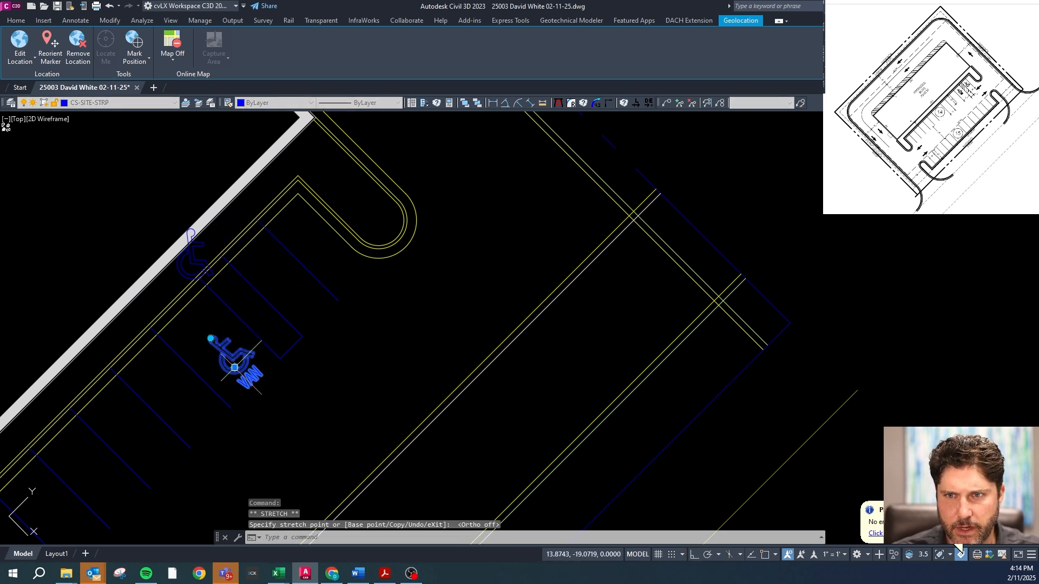
key("Escape")
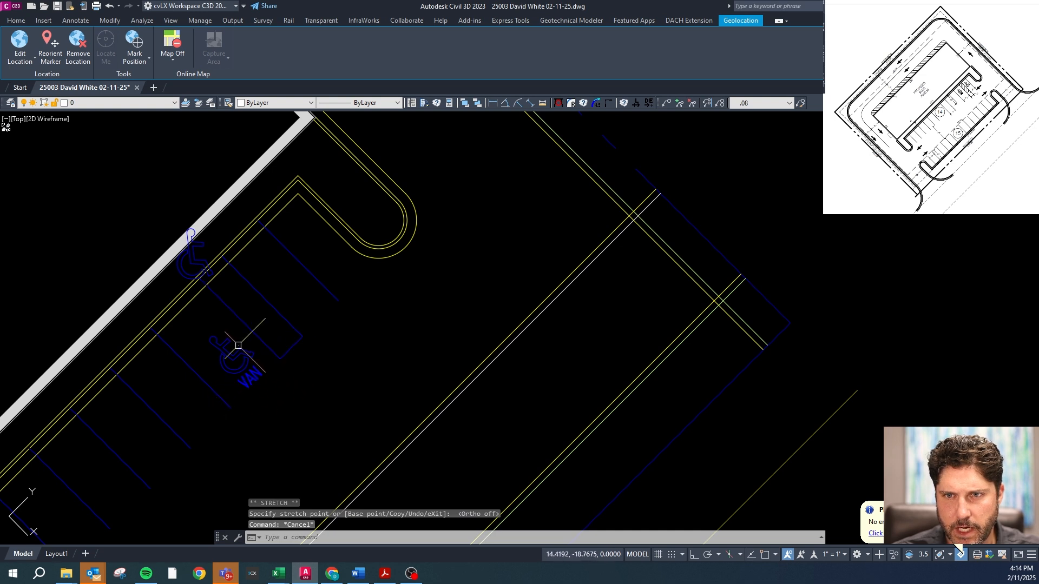
key("Escape")
- Rotate the plain accessible symbol with Ortho to run parallel to the stall lines
left_click(189, 241)
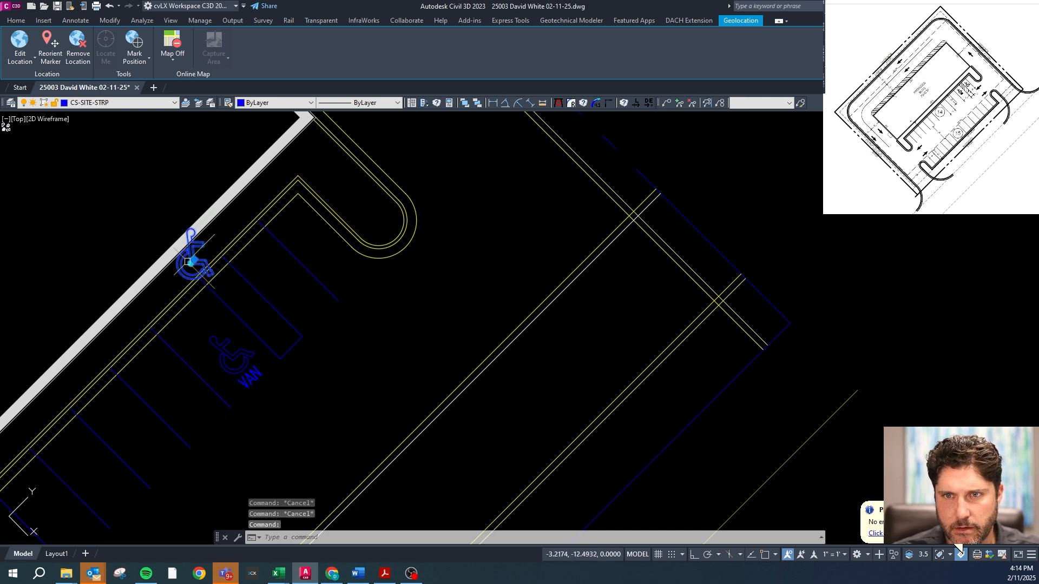
left_click(191, 263)
key("space")
key("space")
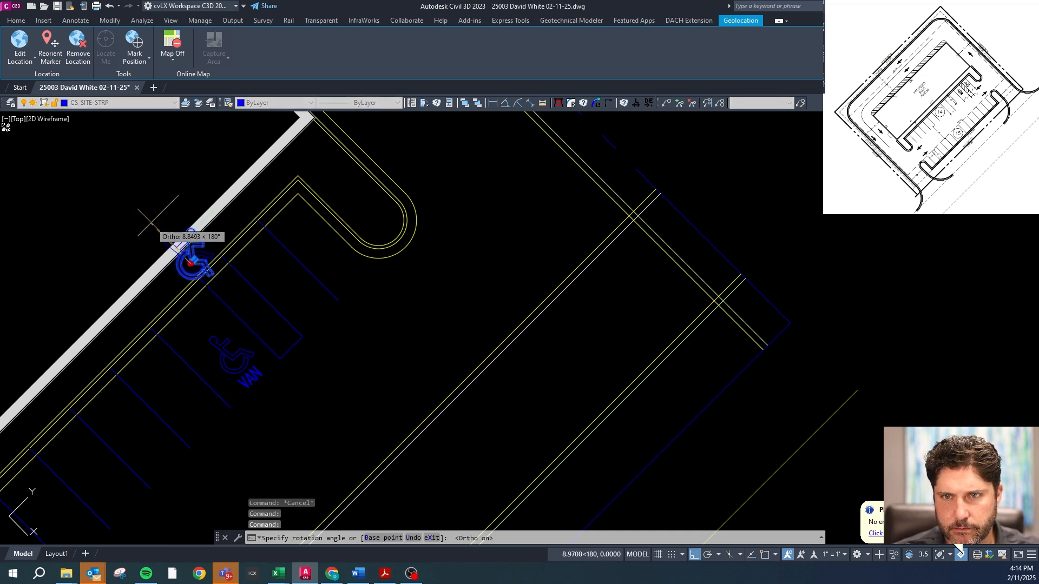
left_click(182, 263)
- Align the plain accessible symbol with the VAN symbol, then move it with Ortho into the stall northeast of the access aisle
left_click(194, 259)
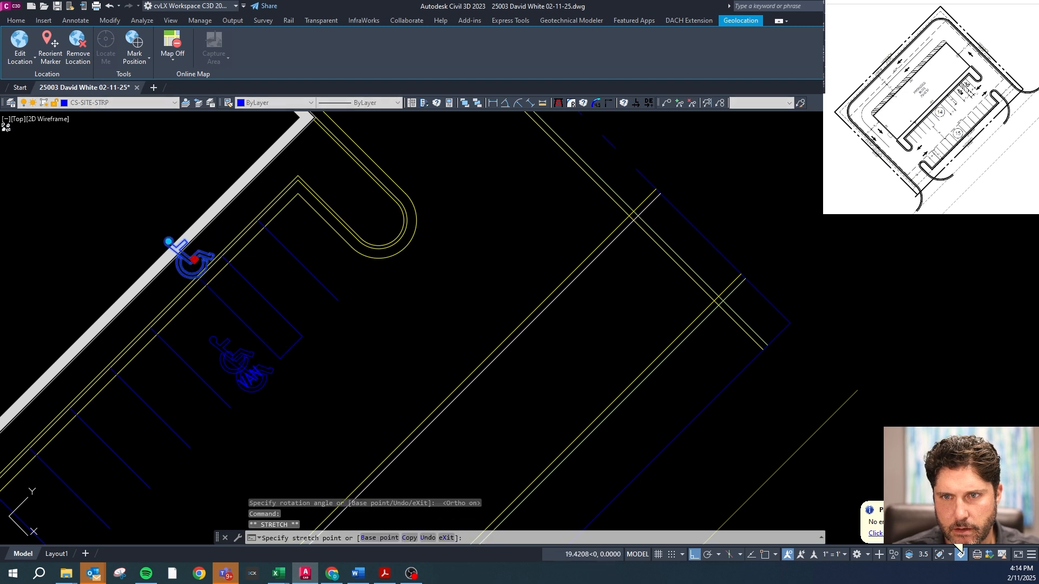
left_click(234, 355)
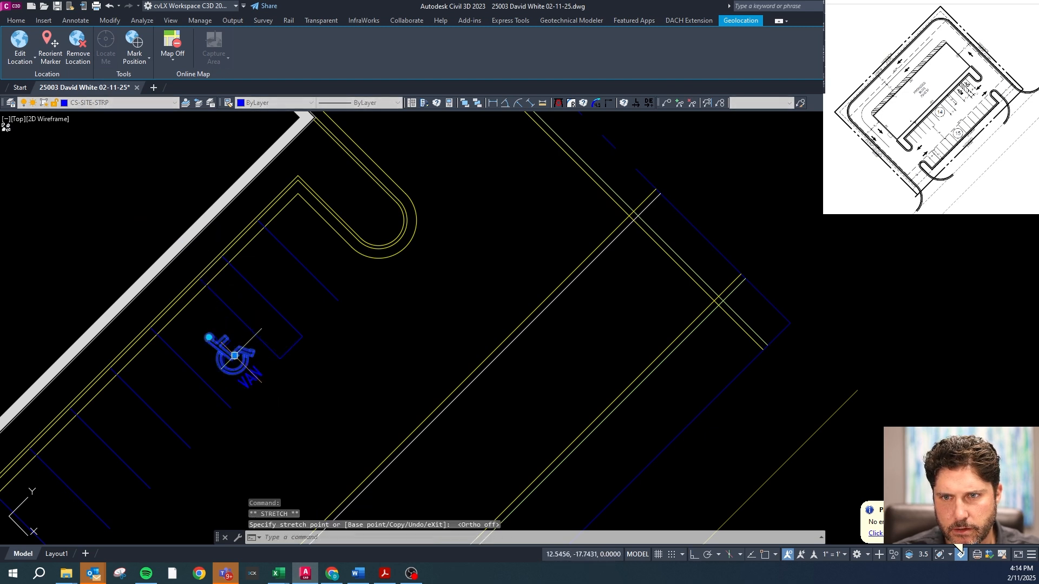
left_click(234, 355)
key("F8")
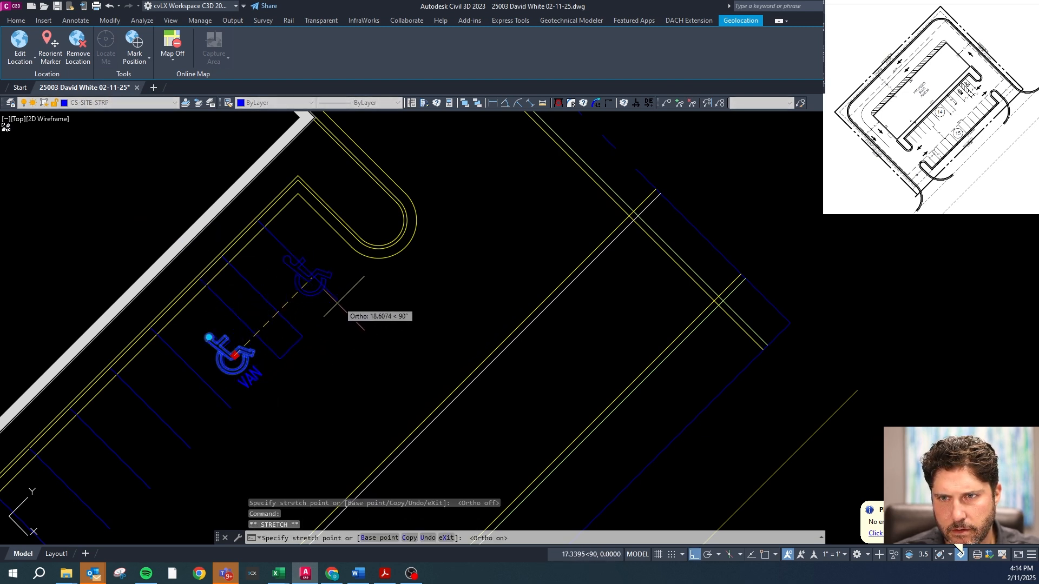
key("Escape")
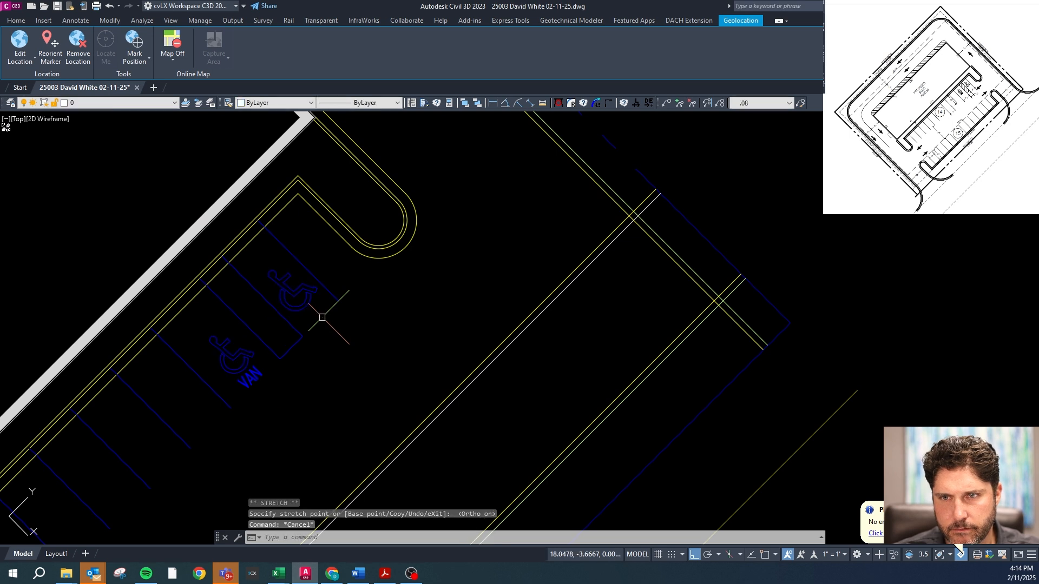
- Draw a closing line from the building's north corner to the parallel strip line and fillet them with a 5 radius
scroll(327, 325, "down", 3)
scroll(281, 271, "down", 2)
scroll(390, 333, "down", 2)
scroll(295, 211, "up", 6)
key("Escape")
left_click(285, 177)
left_click(240, 158)
key("Escape")
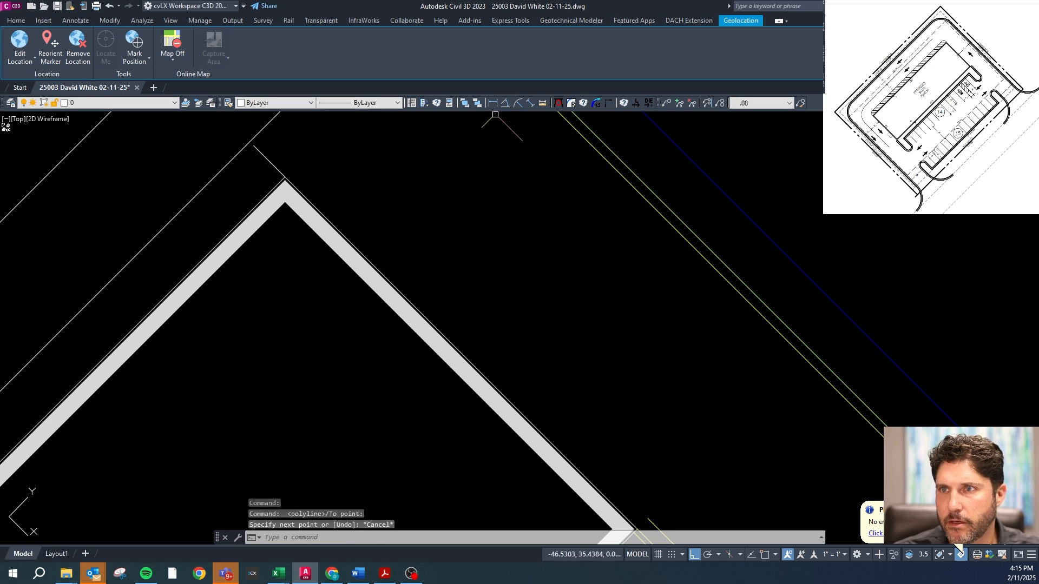
left_click(584, 105)
left_click(260, 154)
left_click(236, 155)
- Close the strip at the building's west corner with a line and fillet it to the strip line with a 5 radius
scroll(311, 152, "down", 3)
scroll(18, 400, "up", 5)
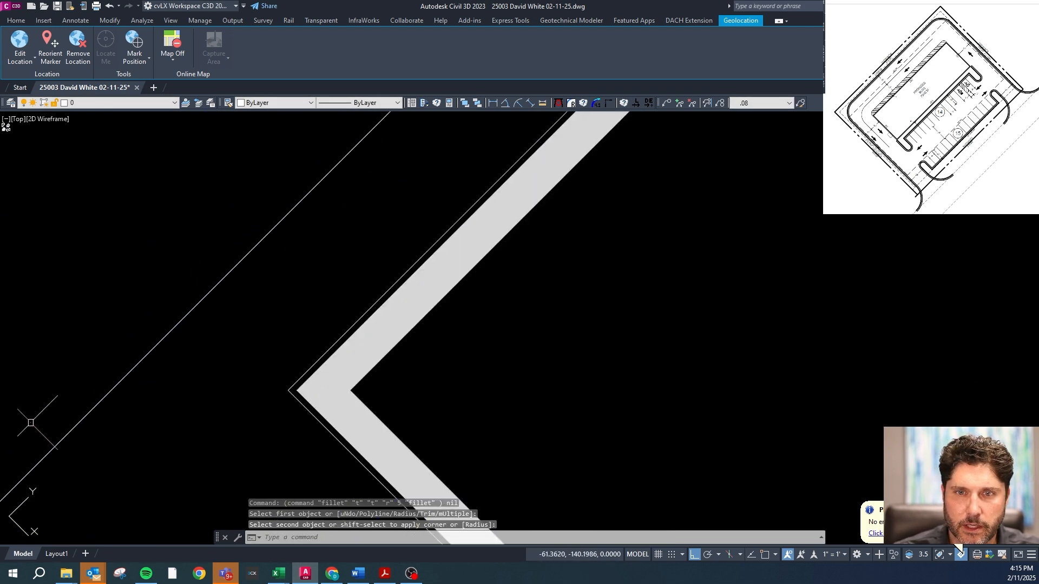
key("Escape")
double_click(289, 388)
left_click(231, 275)
key("Escape")
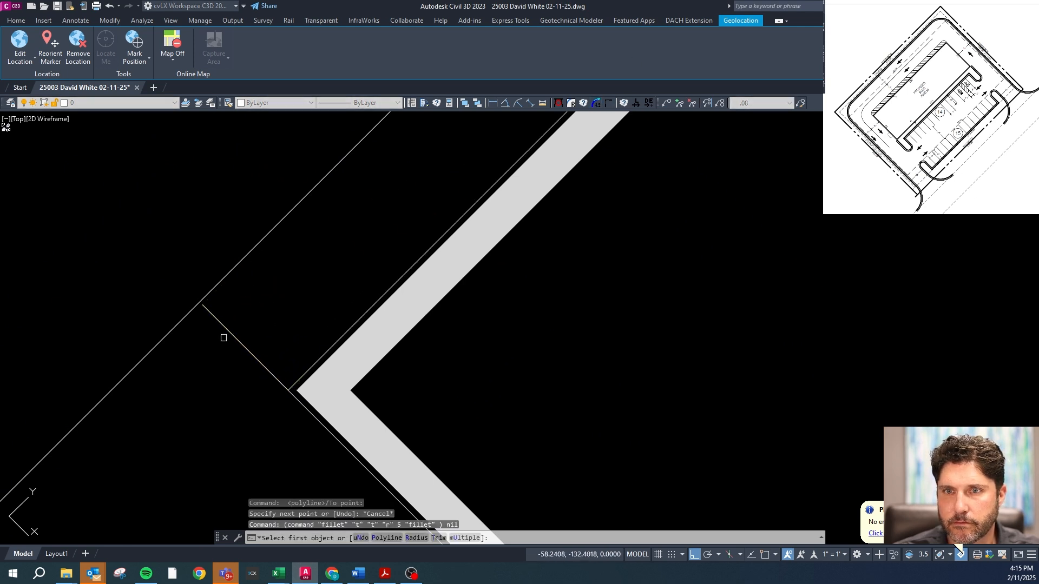
left_click(223, 324)
left_click(213, 288)
scroll(222, 401, "down", 3)
key("Escape")
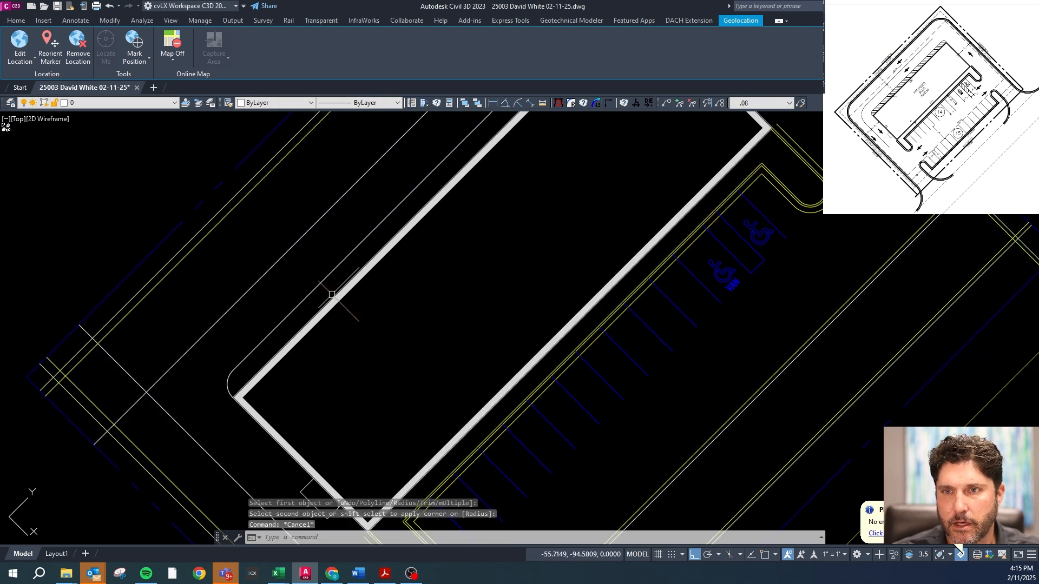
- Align the UCS to the strip line along the building's northwest wall
scroll(184, 381, "down", 2)
scroll(335, 246, "up", 1)
double_click(319, 252)
key("Escape")
key("Escape")
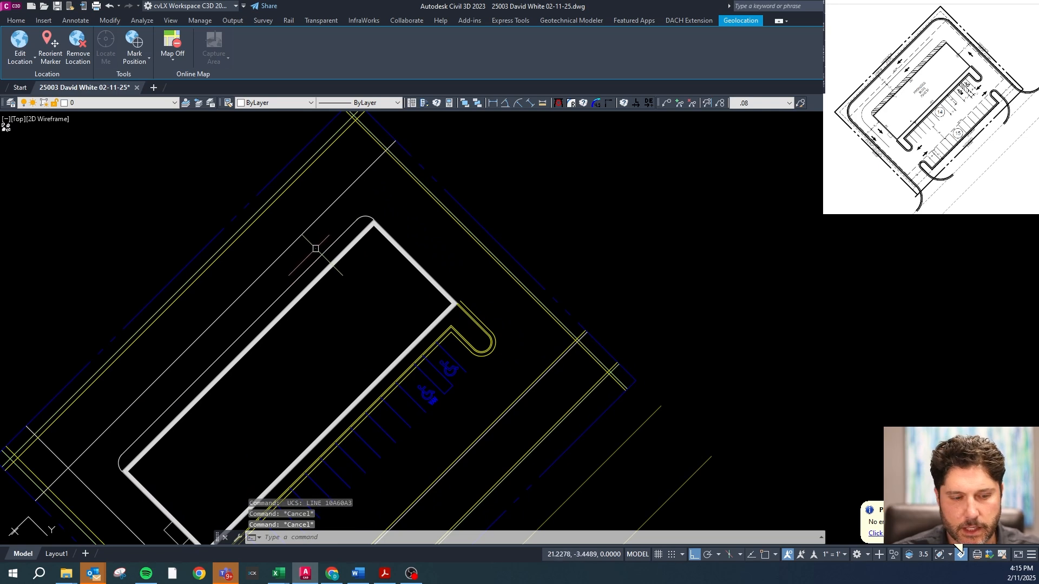
- Hatch the strip between the building's northwest wall and the rounded strip outline with the SOLID pattern
type("h")
key("Return")
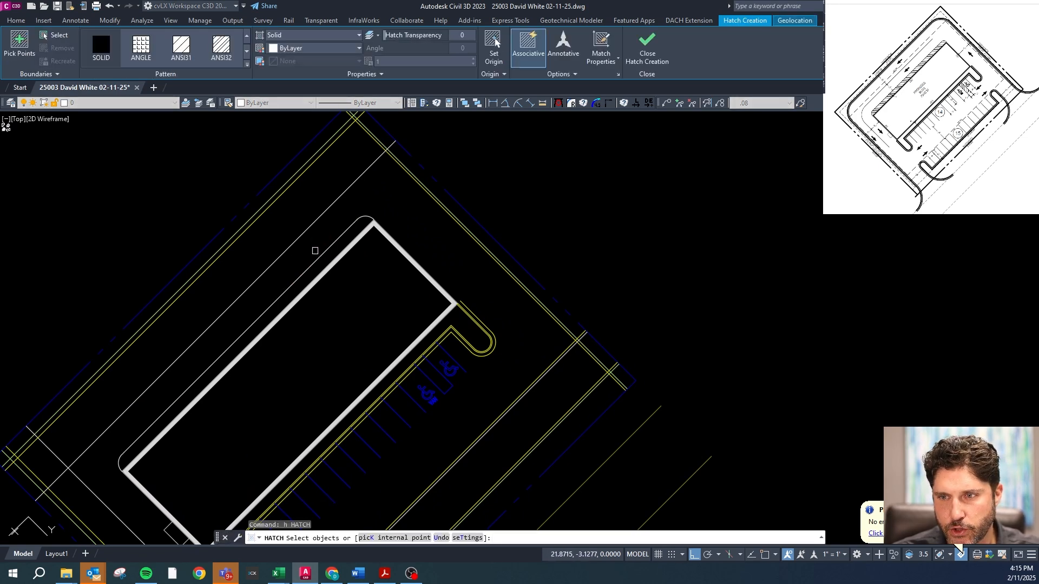
type("y")
key("Return")
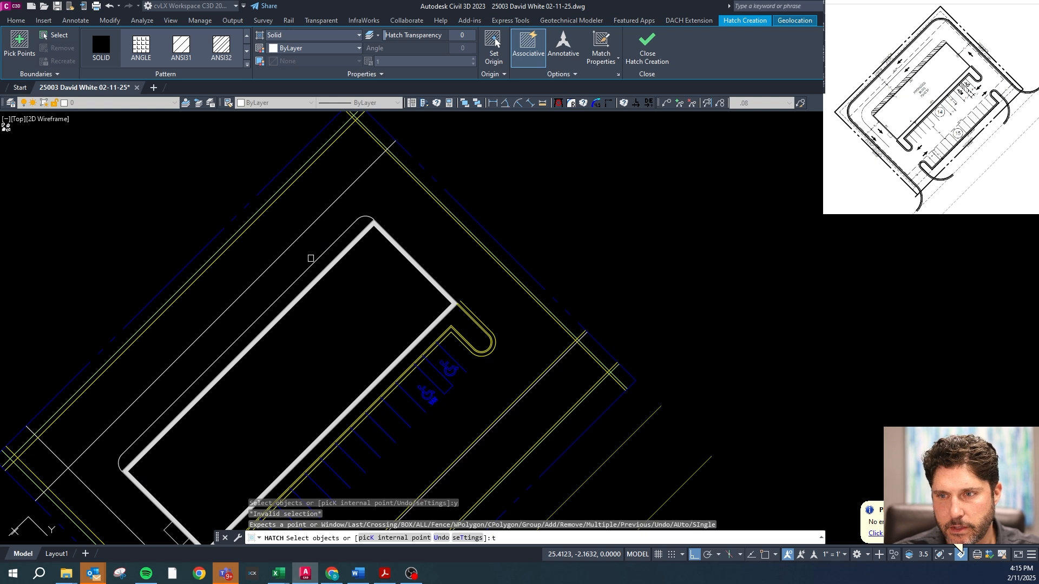
type("t")
key("Return")
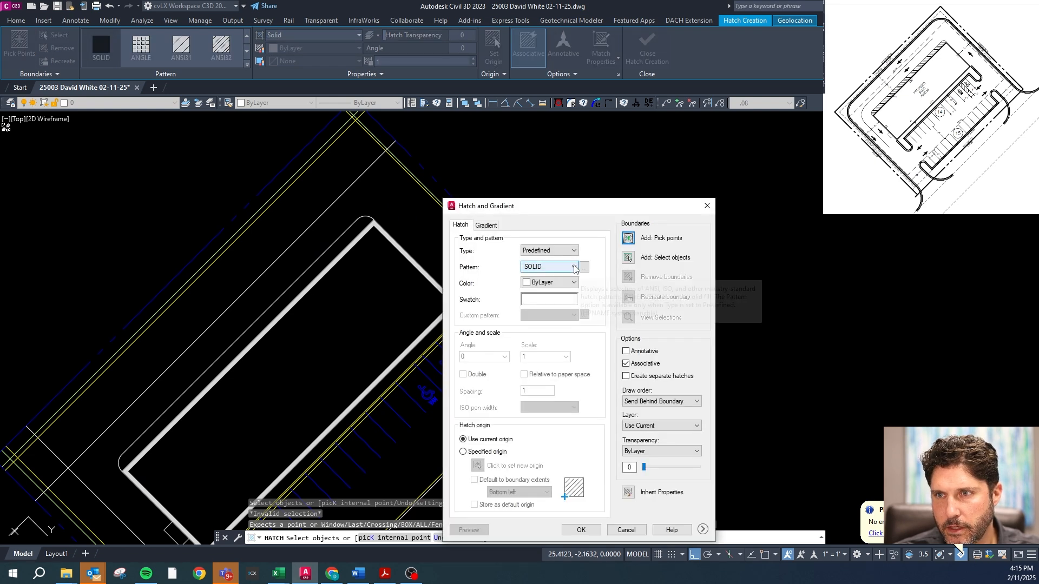
left_click(628, 239)
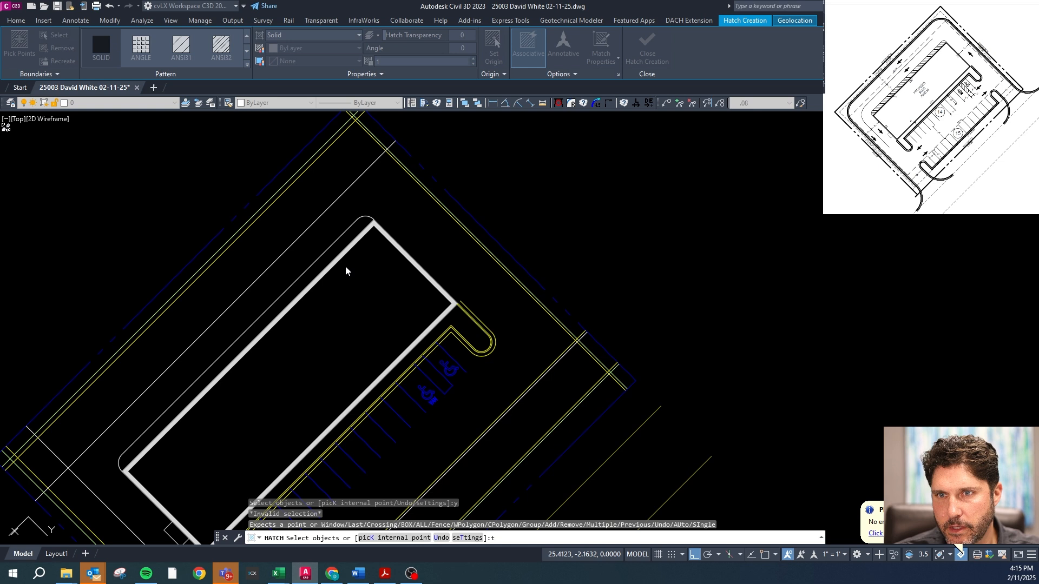
left_click(323, 258)
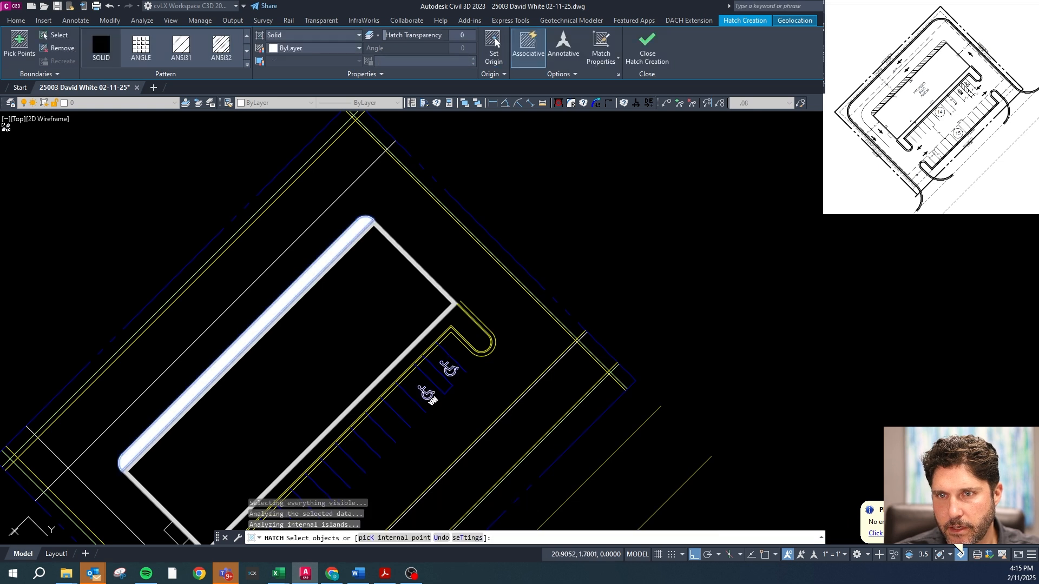
key("Escape")
key("Escape")
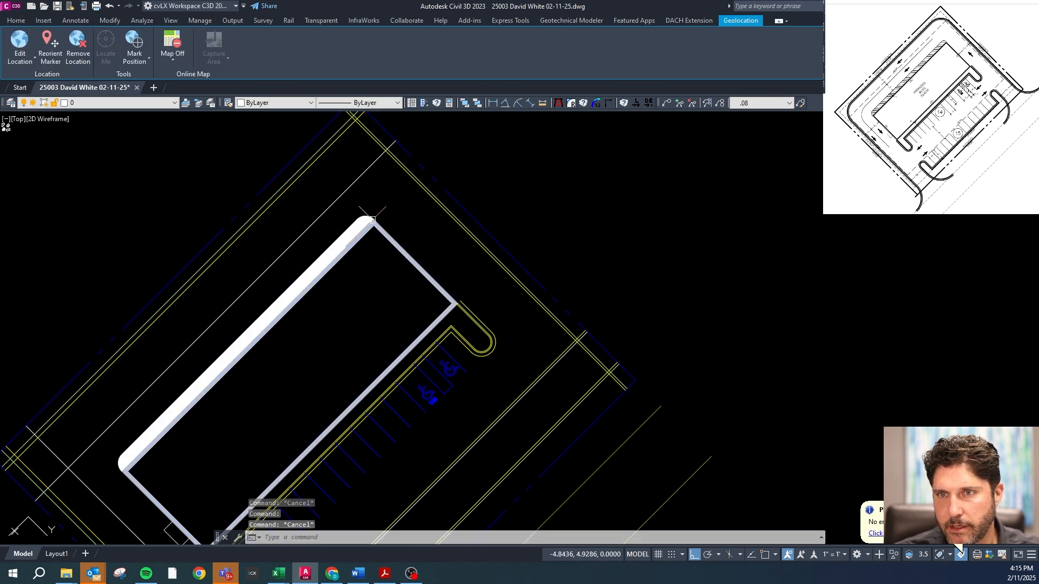
- Change the northwest strip's hatch to an ANSI diagonal-line pattern at scale 20
scroll(370, 220, "up", 2)
left_click(341, 240)
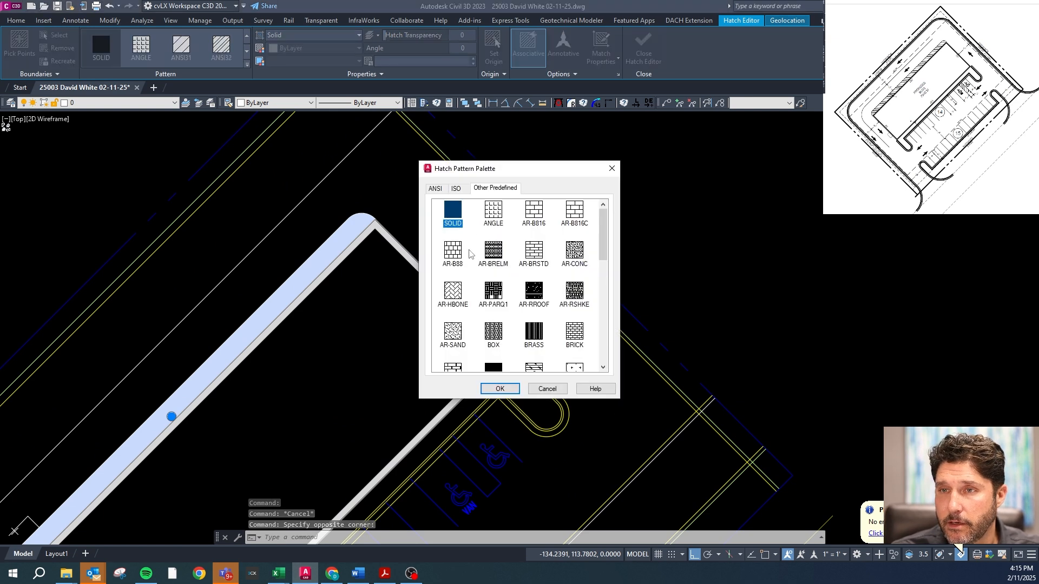
left_click(435, 188)
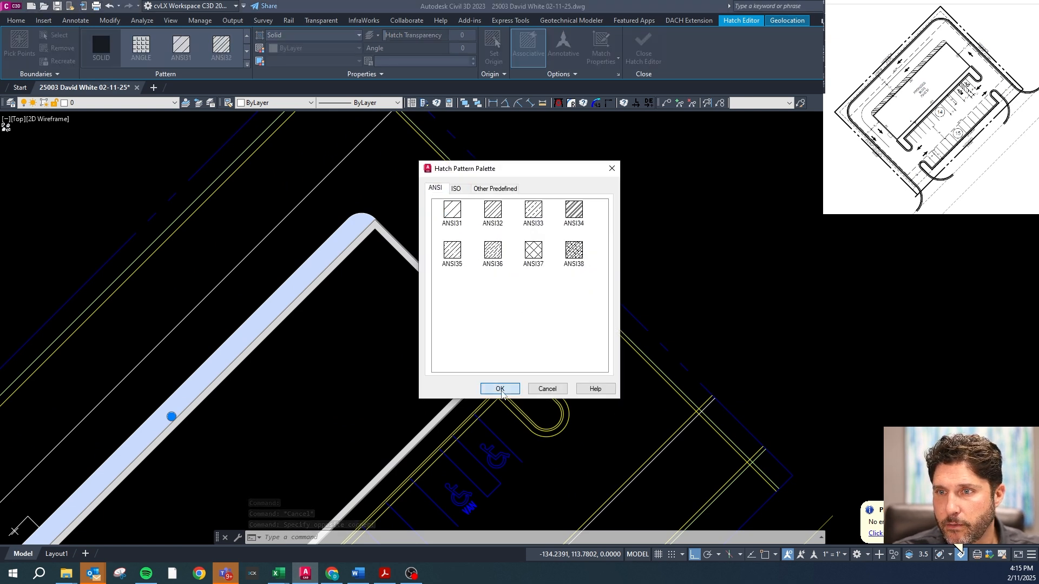
left_click(501, 390)
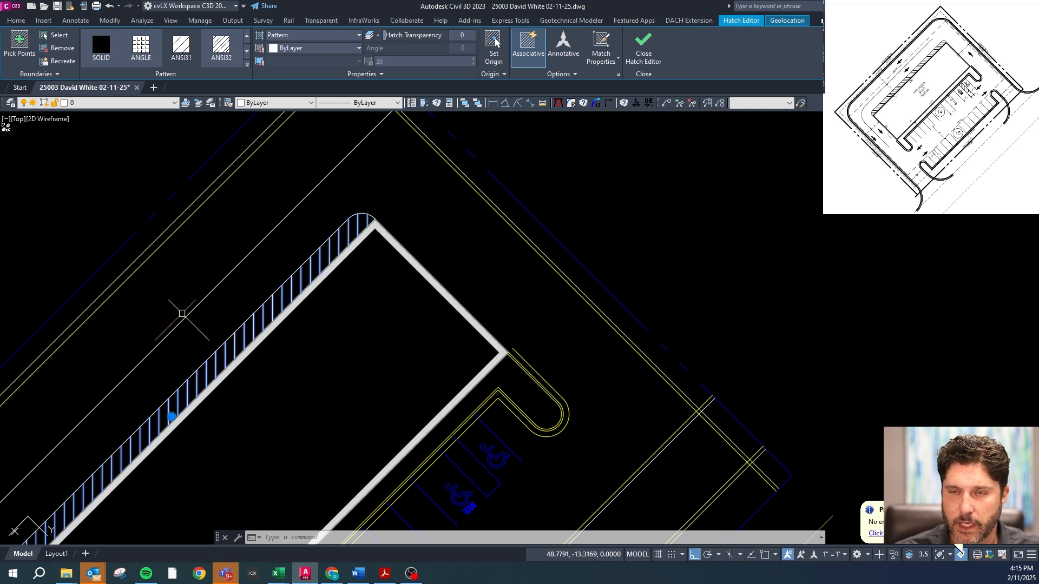
key("Escape")
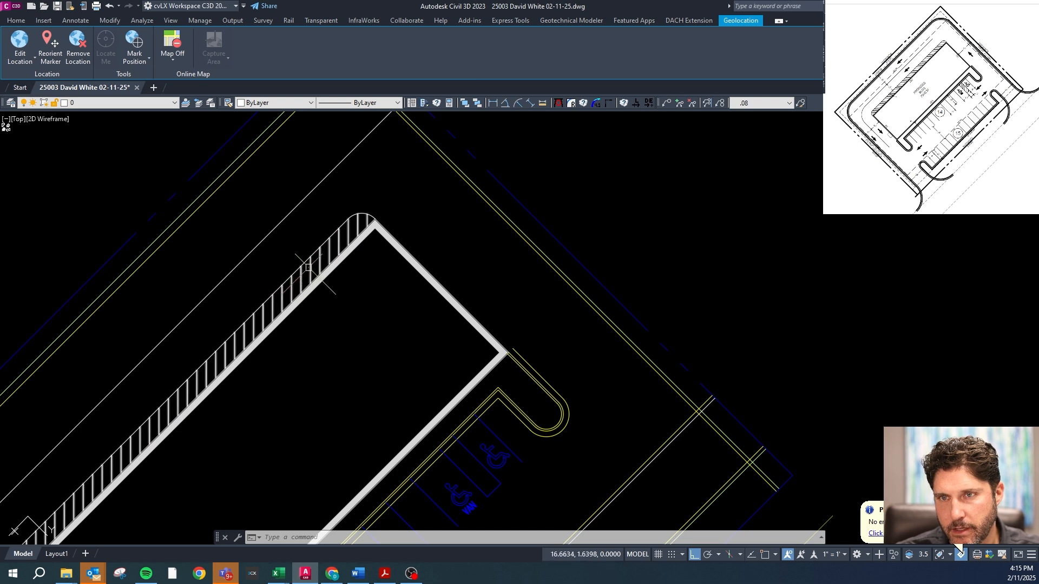
- Match the northwest strip's hatch, outline and corner arcs to the properties of the blue parking striping
scroll(350, 202, "up", 2)
left_click(352, 205)
left_click(330, 246)
scroll(373, 169, "down", 2)
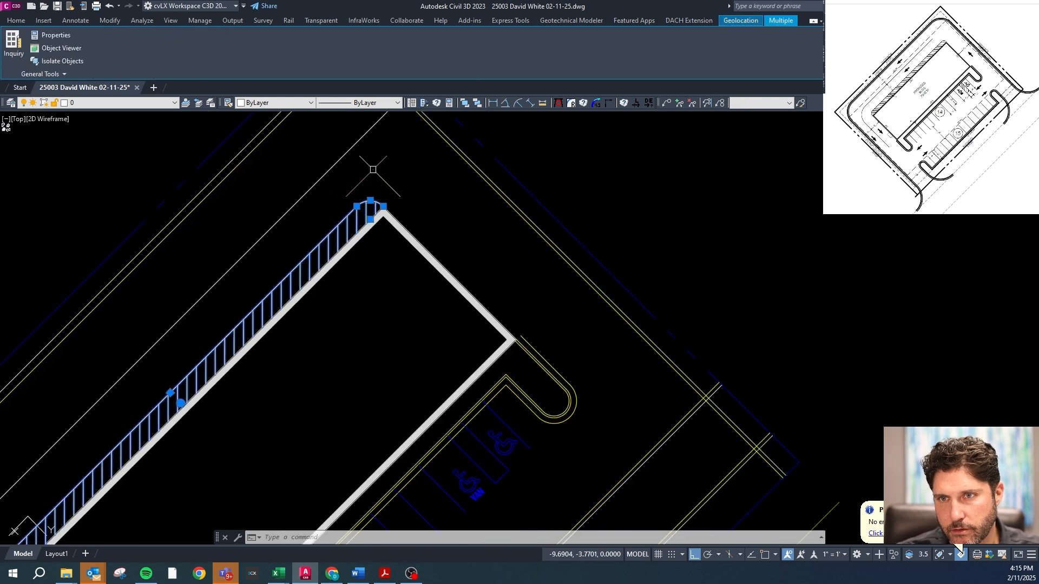
scroll(373, 170, "down", 4)
scroll(192, 355, "up", 6)
left_click(341, 191)
left_click(285, 251)
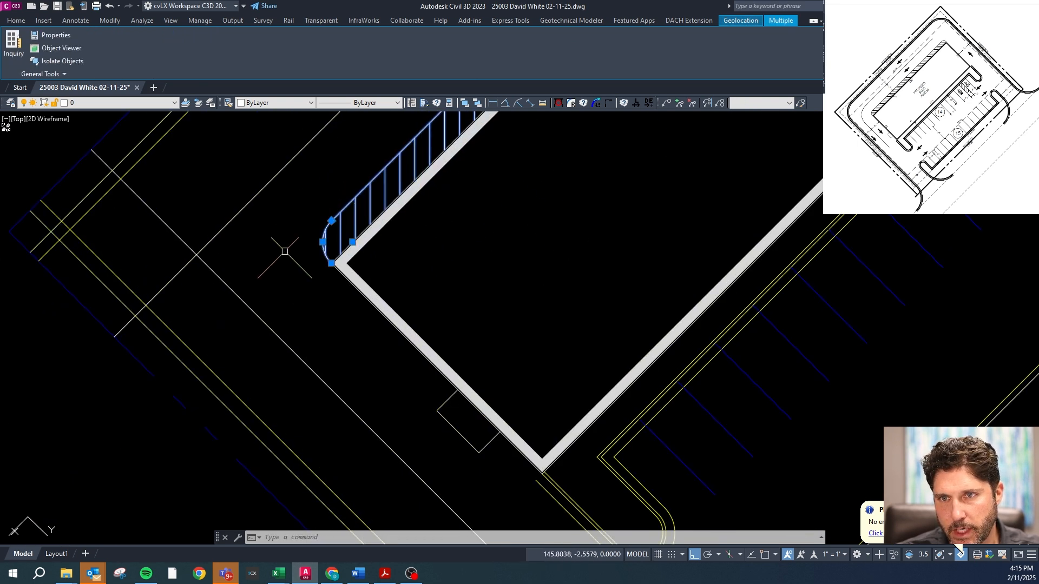
scroll(258, 295, "down", 4)
key("Delete")
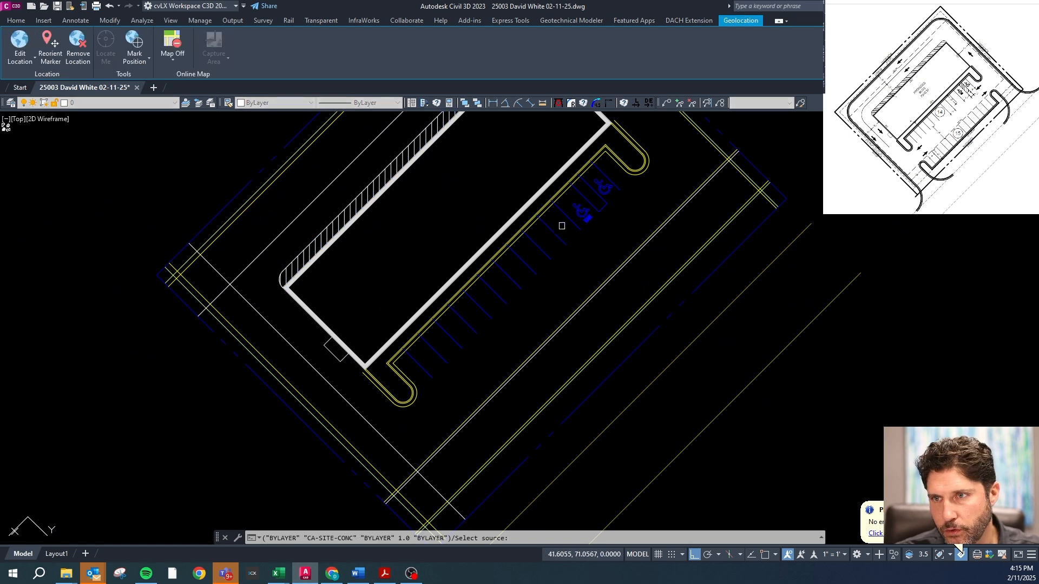
- Copy a car block from the block library into the drive lane beside the hatched northwest strip, with Ortho off
scroll(576, 206, "down", 6)
scroll(466, 316, "down", 8)
scroll(299, 322, "up", 4)
scroll(278, 278, "up", 4)
scroll(402, 318, "up", 4)
scroll(371, 293, "up", 4)
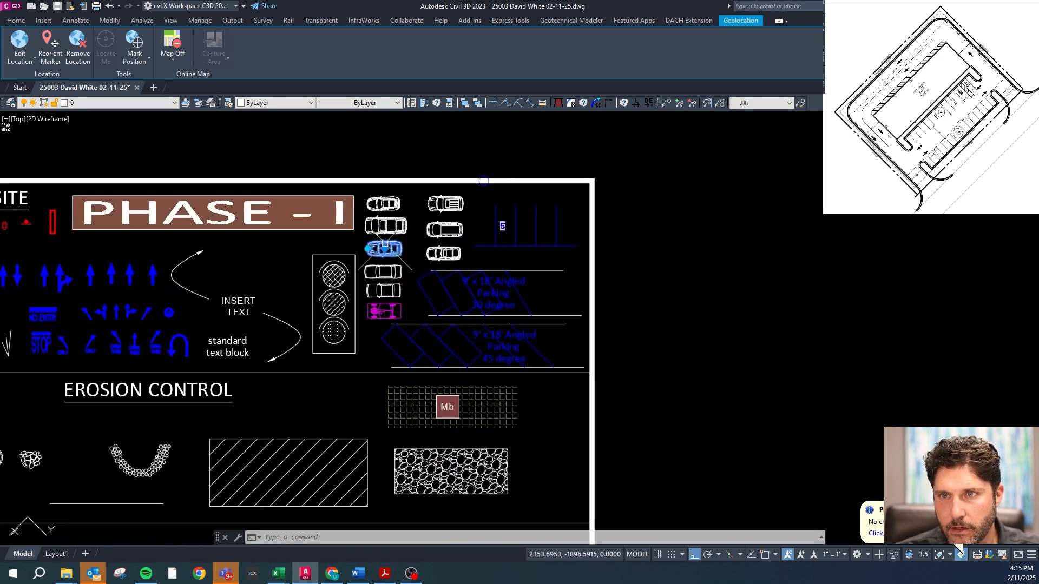
type("co")
key("space")
left_click(385, 242)
scroll(297, 322, "down", 10)
key("F8")
scroll(359, 321, "up", 7)
scroll(360, 323, "up", 5)
left_click(264, 268)
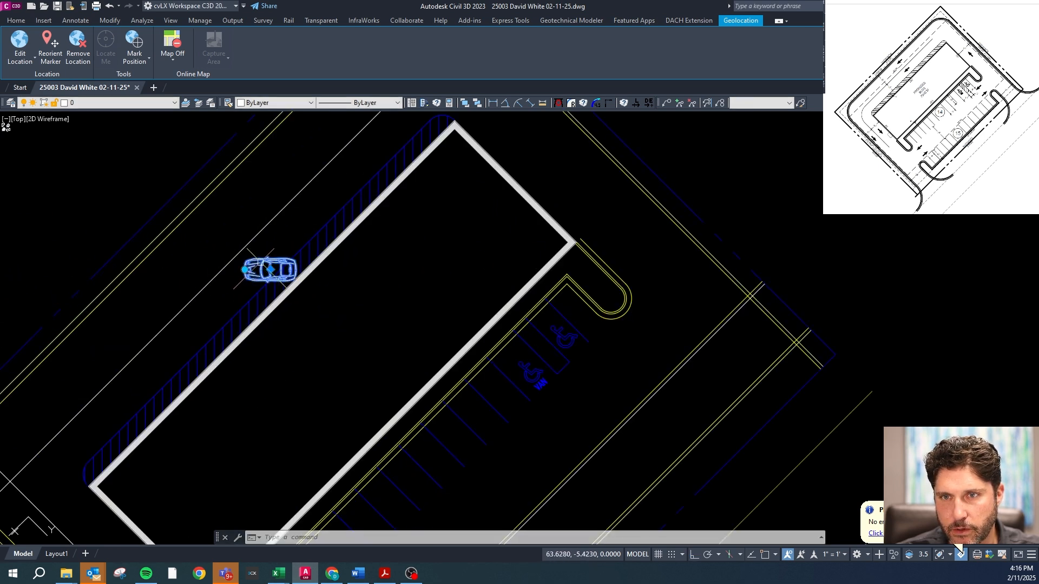
- Rotate the car block so it faces northeast along the drive lane
left_click(244, 269)
left_click(348, 180)
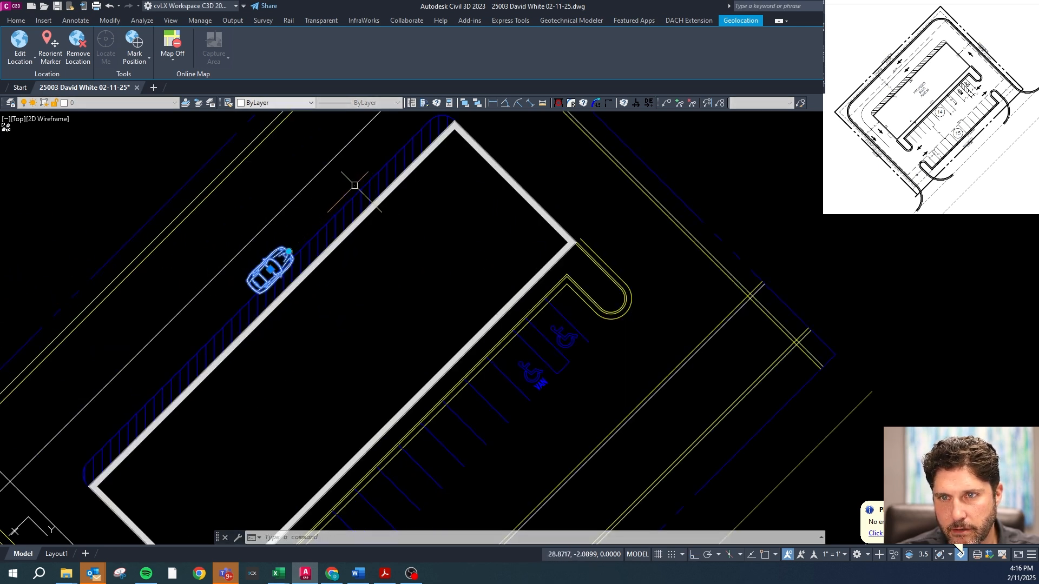
key("Escape")
- Draw a line from the car block across the hatched strip toward the building wall
scroll(280, 275, "up", 4)
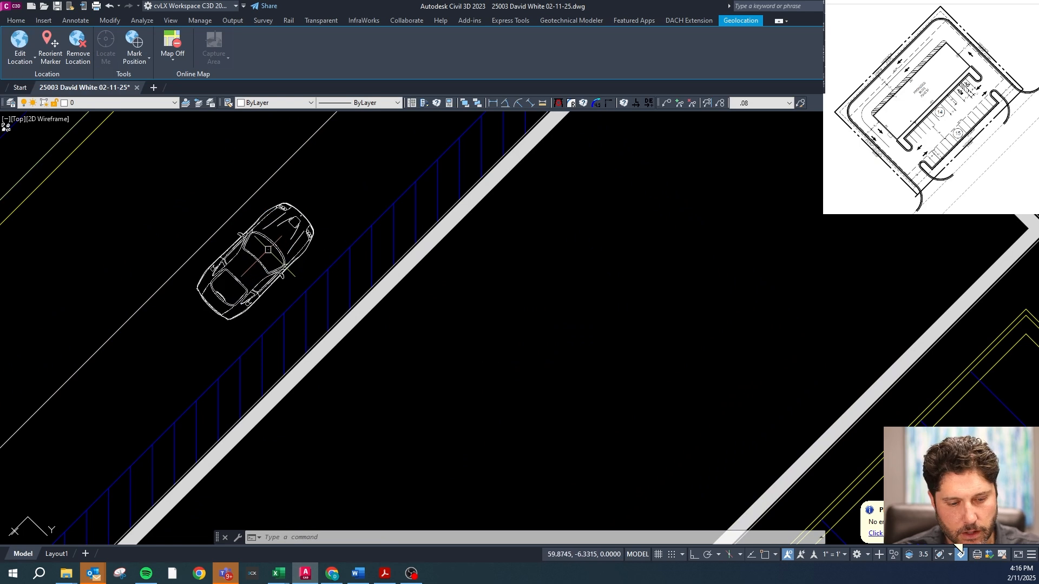
type("l")
key("space")
left_click(254, 244)
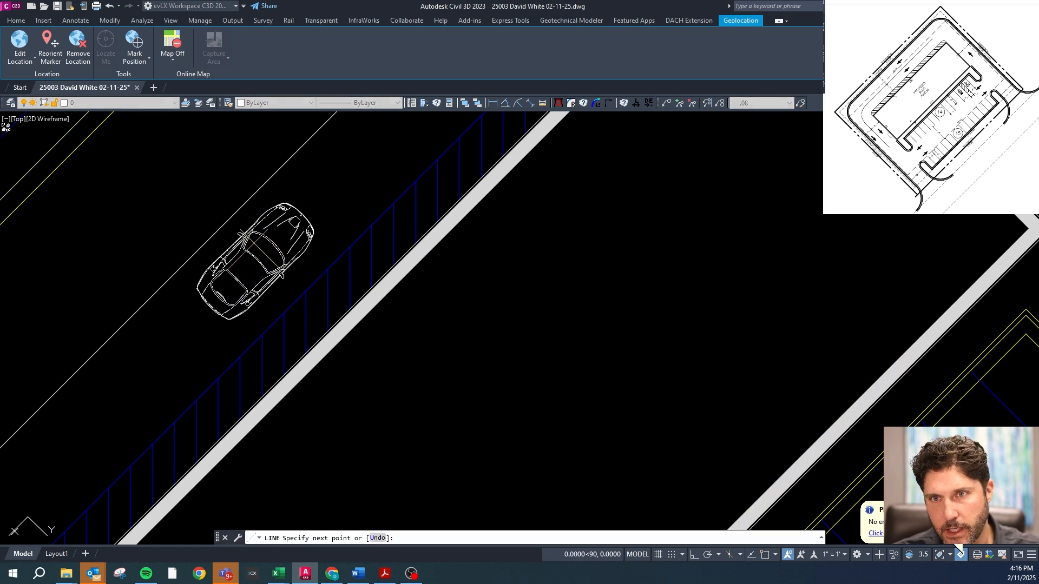
left_click(397, 222)
key("space")
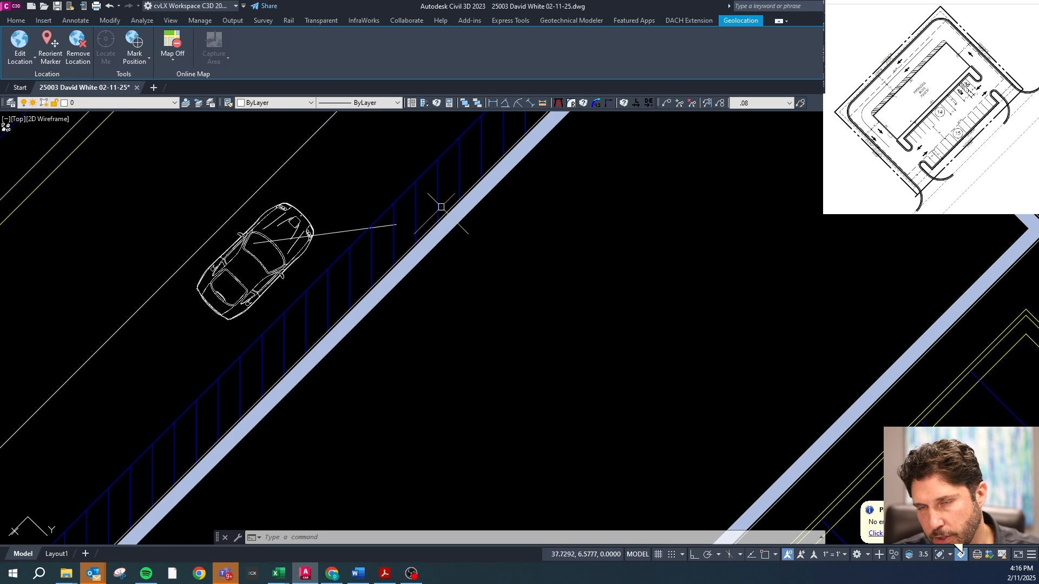
scroll(384, 226, "down", 5)
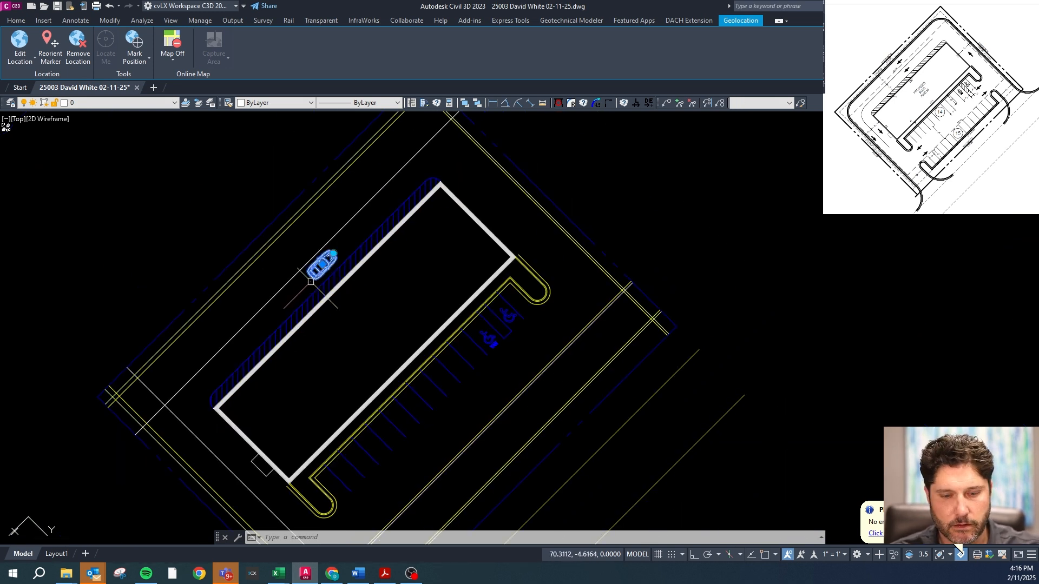
- Match the two drive lane lines northwest and southwest of the building to the properties of the blue hatched strip
left_click(289, 281)
left_click(187, 433)
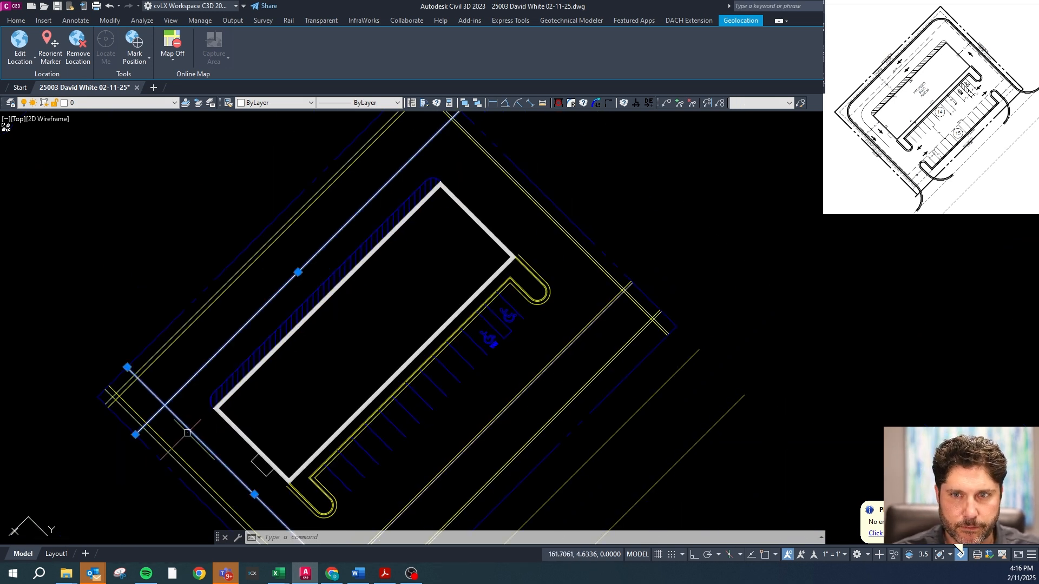
type("ma")
key("Return")
left_click(232, 374)
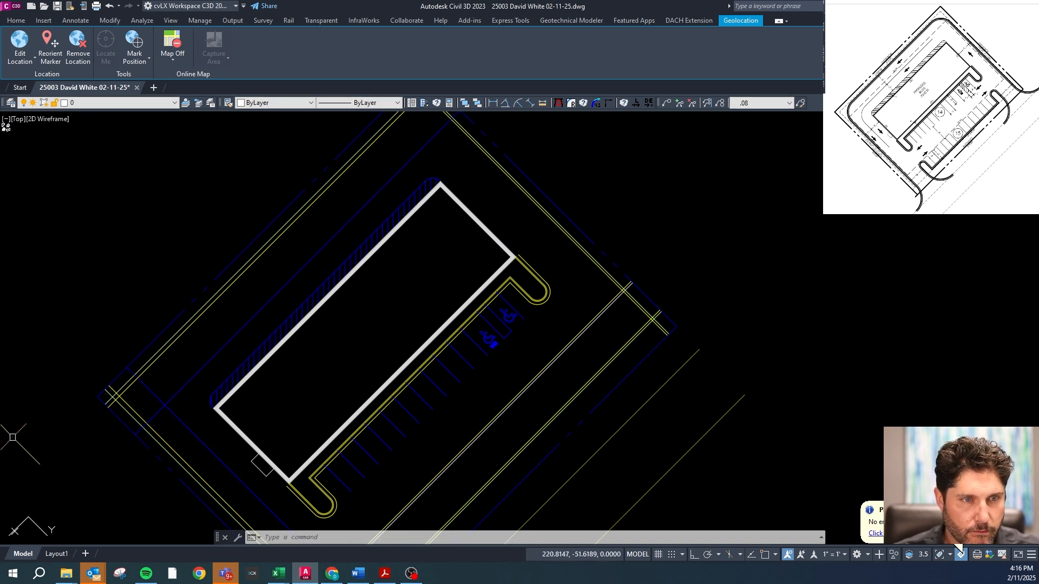
- Fillet the inner curb lines where they cross at the site's north corner
scroll(470, 163, "down", 1)
scroll(422, 157, "up", 4)
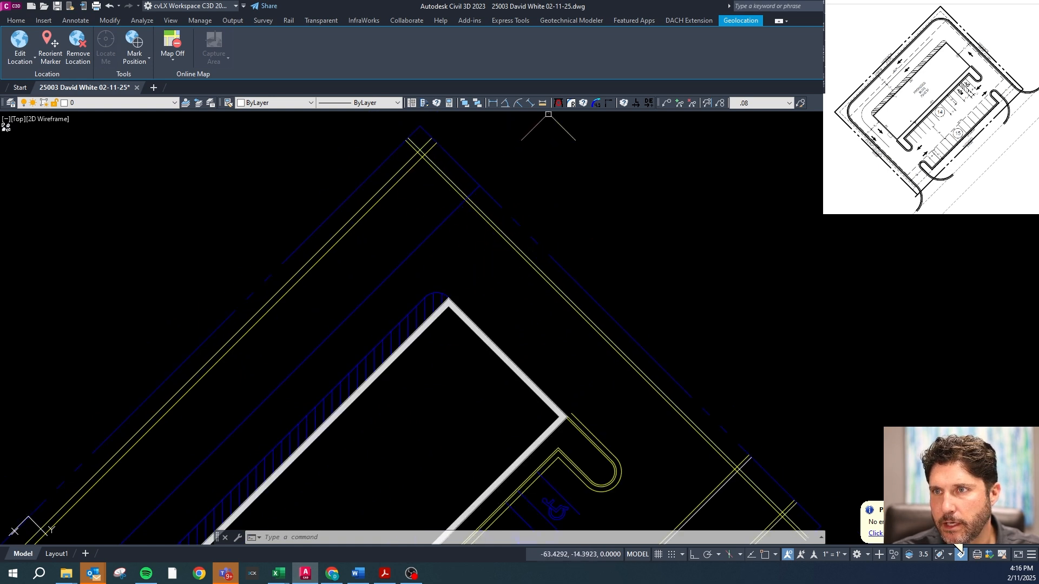
left_click(583, 103)
left_click(422, 165)
left_click(413, 158)
- Stretch the northeast ends of the two street lines southeast of the site farther northeast with Ortho on
scroll(434, 157, "down", 4)
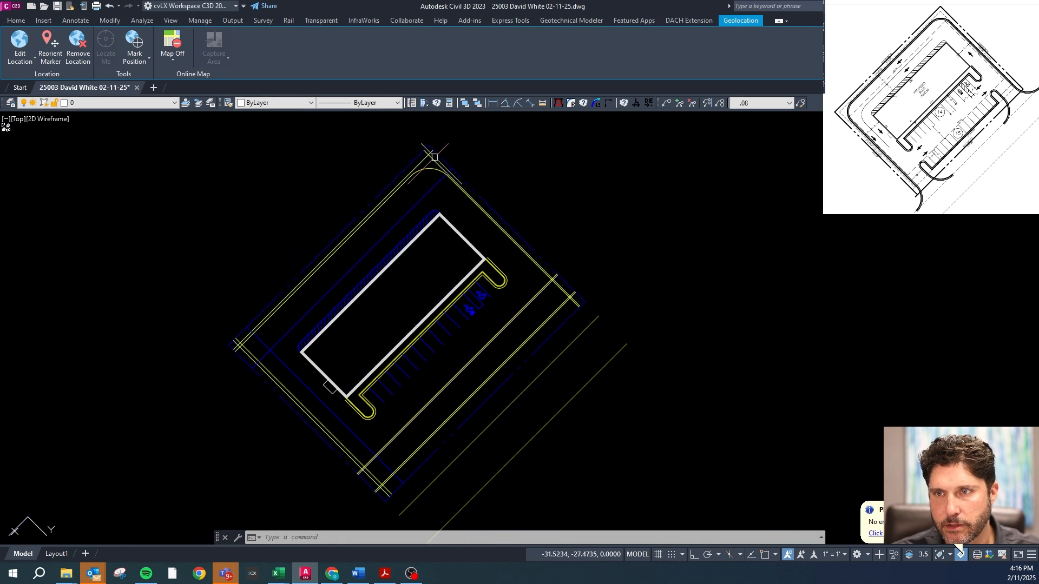
scroll(607, 336, "up", 2)
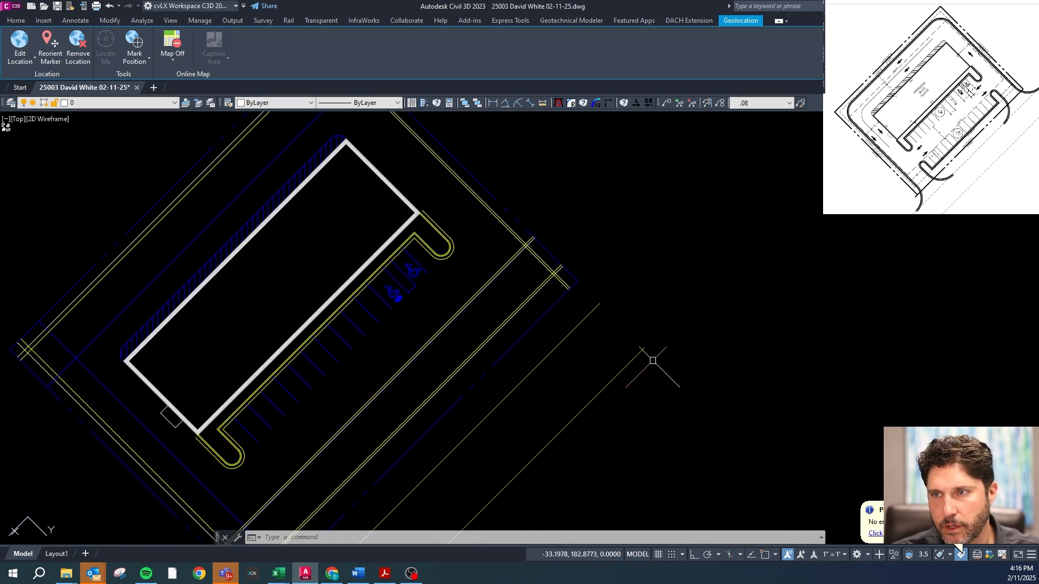
type("s")
key("Return")
left_click(669, 371)
left_click(584, 297)
key("Return")
left_click(590, 294)
key("F8")
left_click(649, 246)
- Stretch the southwest ends of the two street lines southeast of the site farther southwest with Ortho on
scroll(656, 226, "down", 3)
left_click(533, 422)
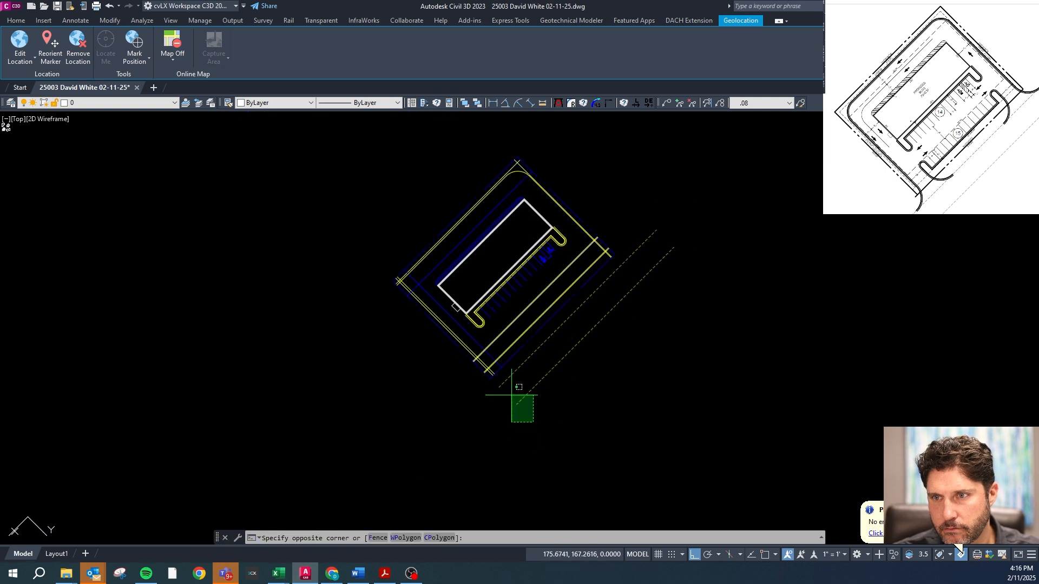
left_click(491, 384)
type("s")
key("Return")
left_click(495, 393)
left_click(467, 417)
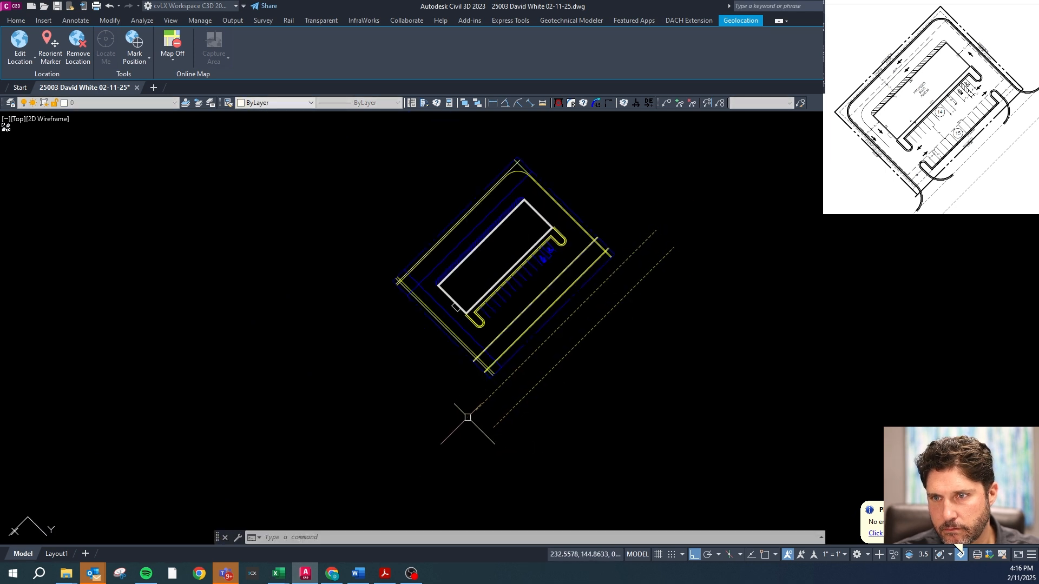
- Fillet the inner curb lines where they cross at the site's west corner
scroll(493, 345, "up", 6)
scroll(281, 287, "down", 3)
type("f")
key("Return")
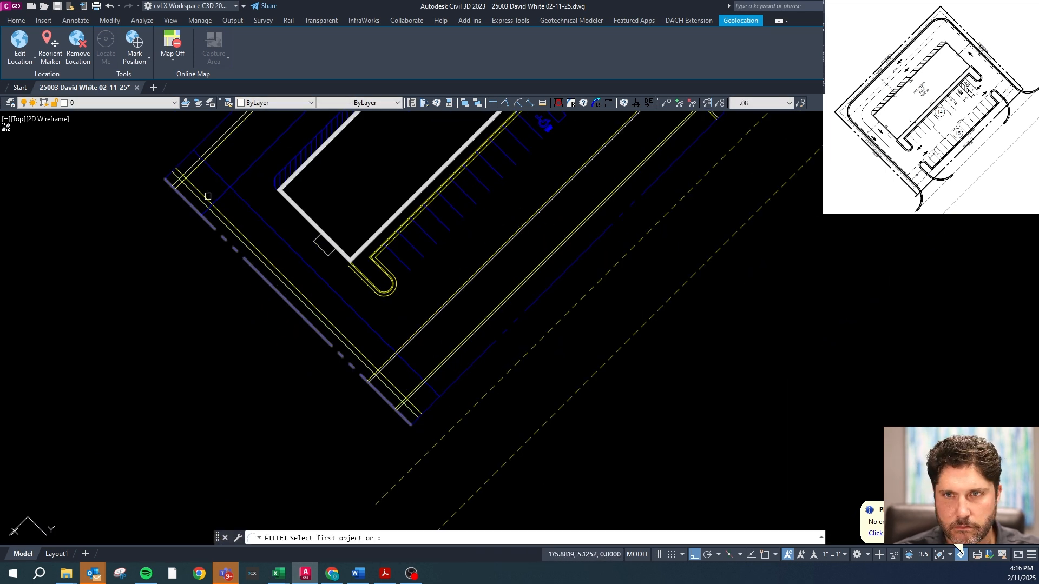
scroll(203, 181, "up", 5)
left_click(198, 170)
left_click(186, 232)
scroll(186, 232, "down", 2)
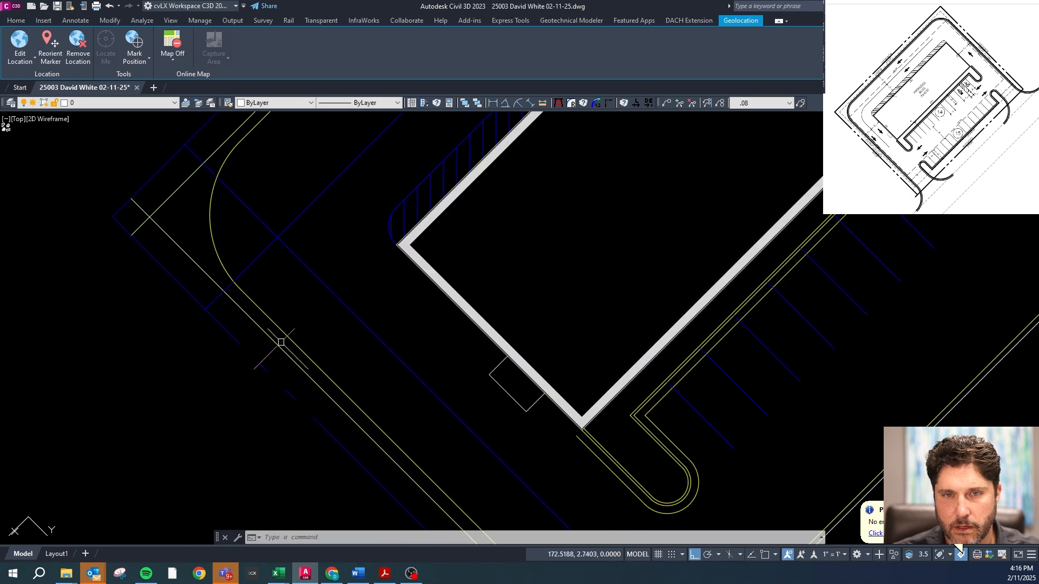
scroll(475, 463, "down", 4)
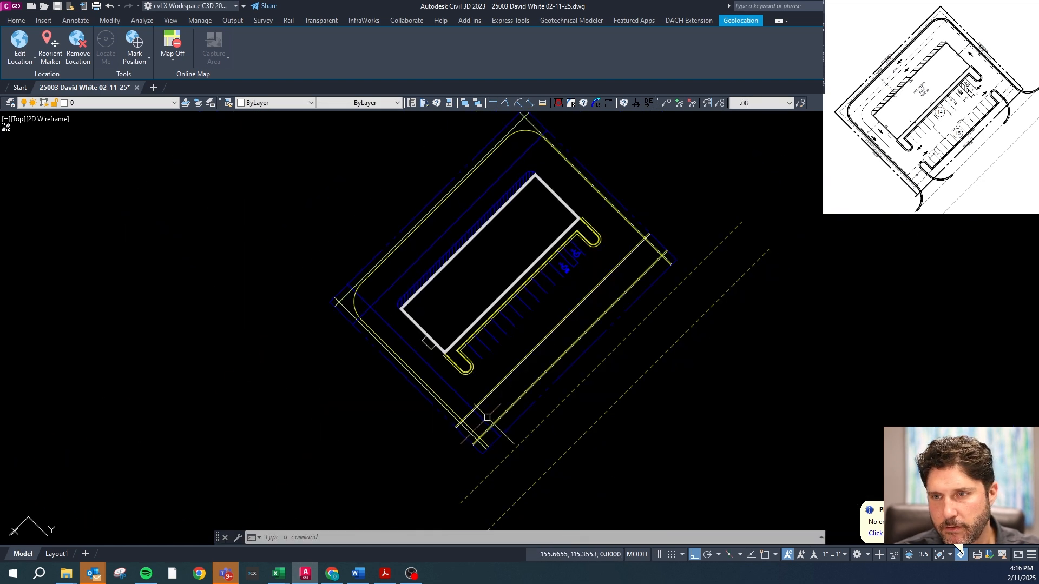
- Stretch the southeast end of the site's inner southwest curb line past the property line toward the street
scroll(487, 436, "up", 3)
left_click(494, 431)
left_click(493, 431)
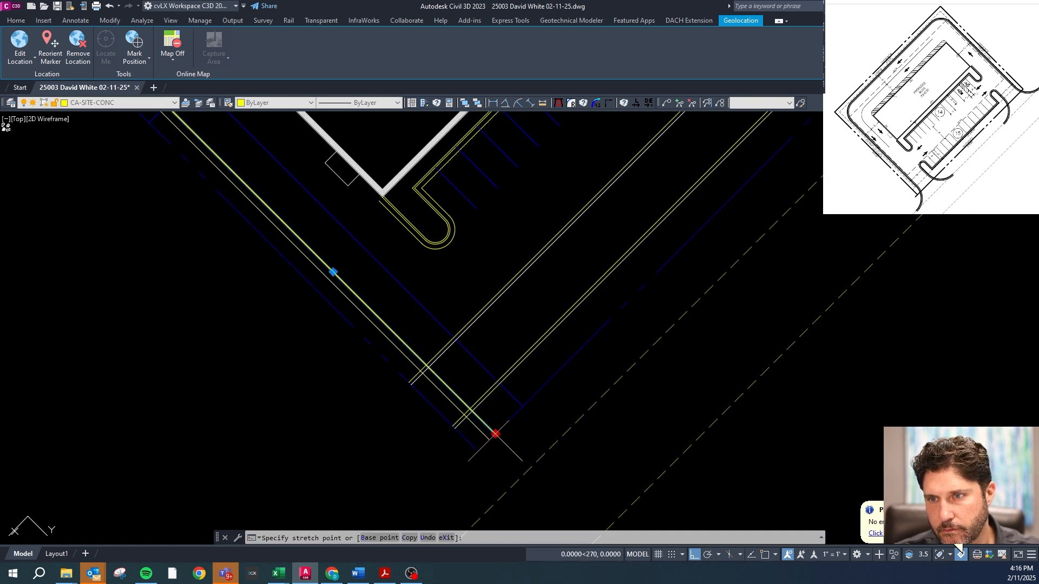
left_click(529, 466)
- Offset the extended southwest curb line 24 toward the inside of the site
type("o")
key("space")
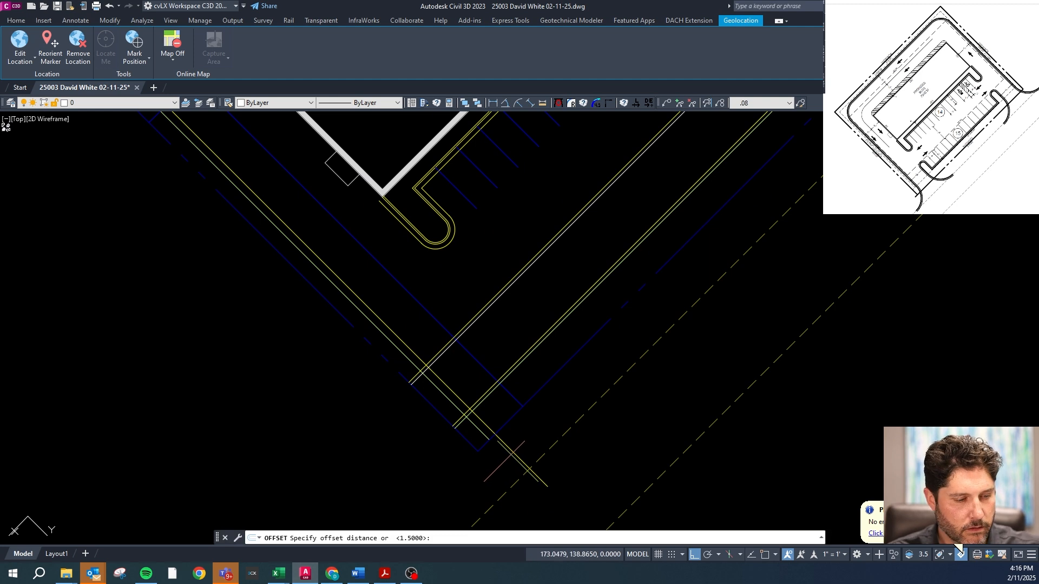
type("2")
scroll(534, 424, "down", 4)
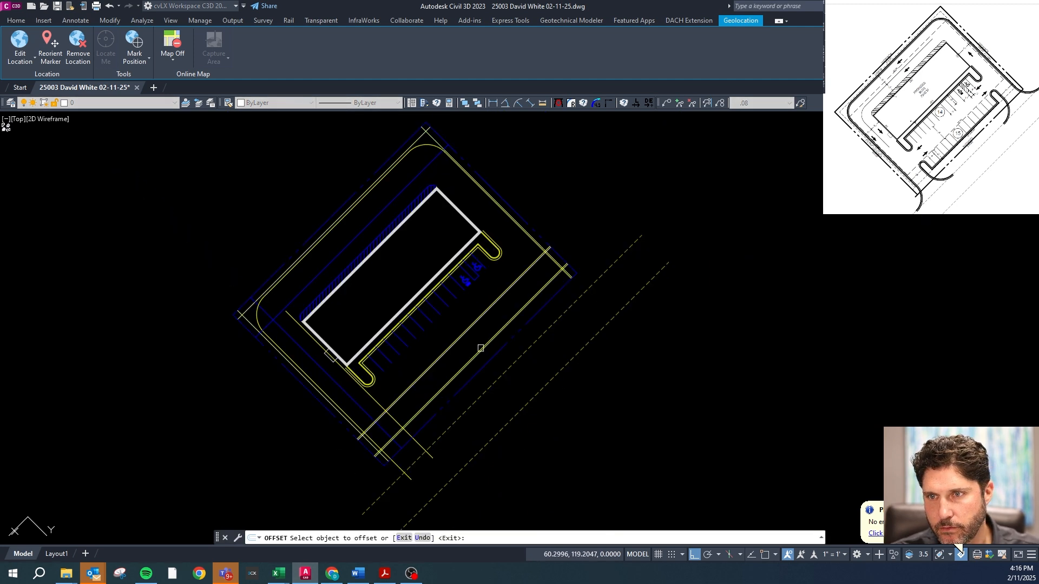
scroll(575, 278, "up", 4)
key("Escape")
- Stretch the southeast end of the site's inner northeast curb line past the first street line
left_click(498, 335)
left_click(503, 334)
left_click(569, 426)
key("Escape")
- Offset the extended northeast curb line 24 toward the inside of the site
type("o")
key("space")
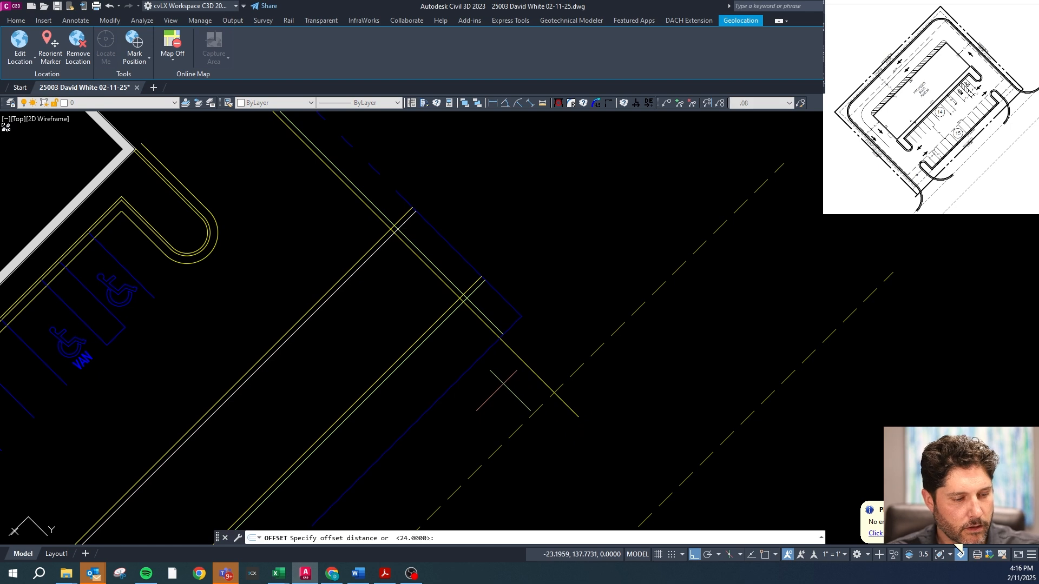
key("space")
scroll(471, 378, "down", 4)
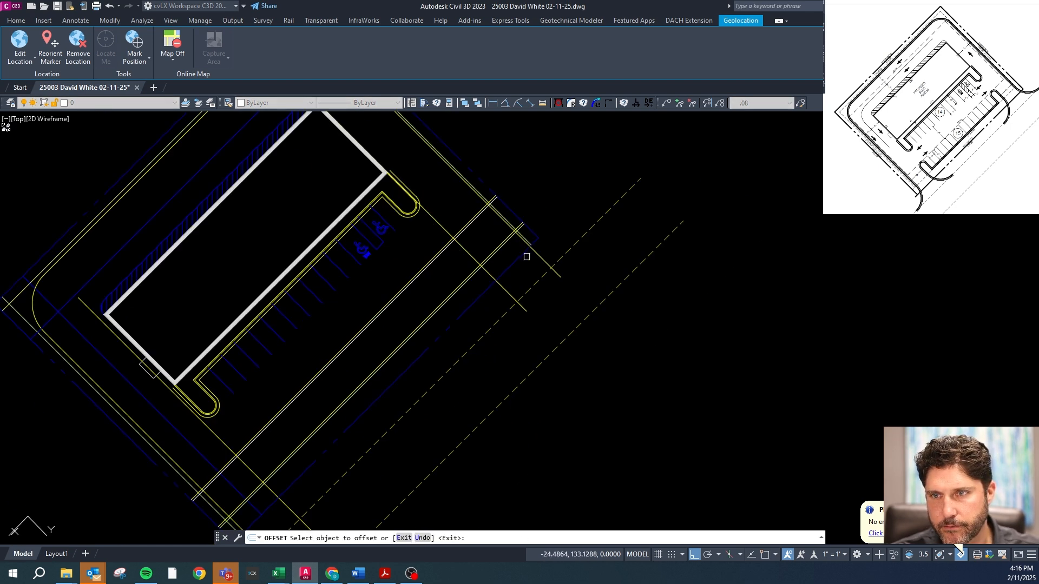
key("Escape")
- Offset the new northeast drive lane line 9 to the southwest to mark the outer parking row's island
scroll(445, 251, "up", 4)
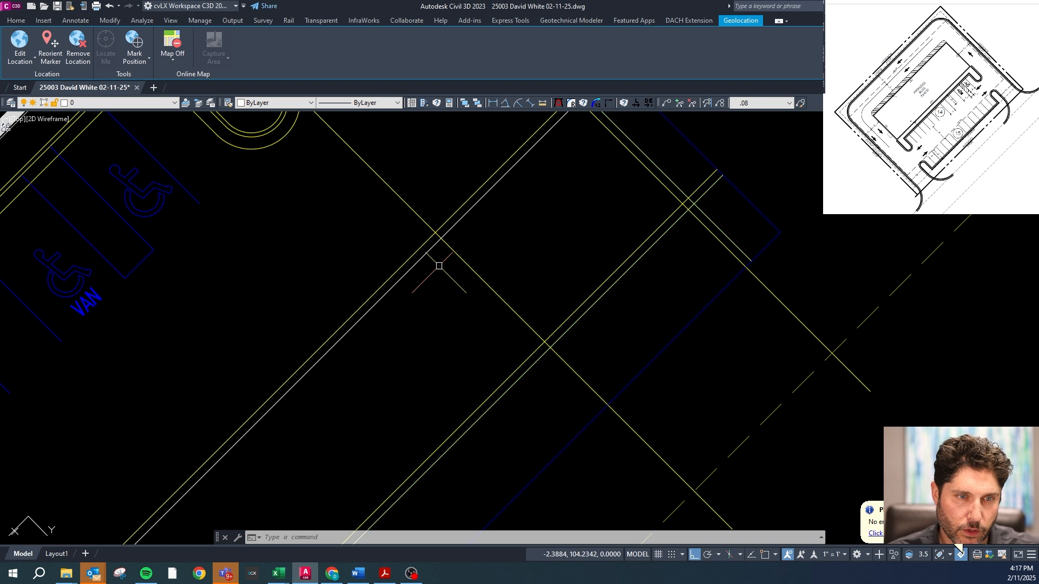
type("o")
key("space")
key("space")
scroll(487, 238, "down", 3)
key("Escape")
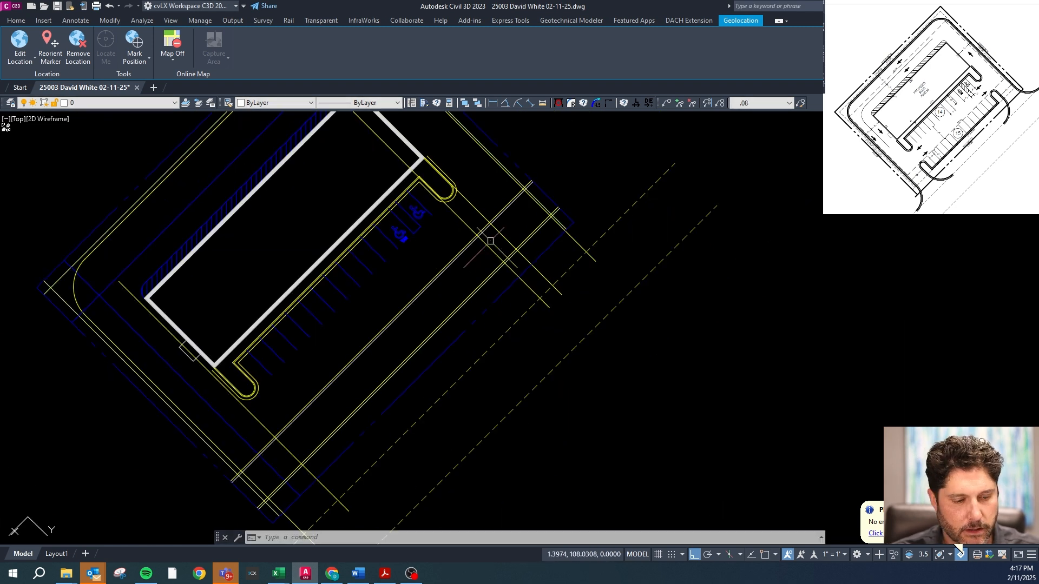
- Trim the island's southwest line between the outer parking strip's northwest curb lines and delete its leftover piece toward the building
scroll(482, 236, "up", 5)
type("tr")
key("space")
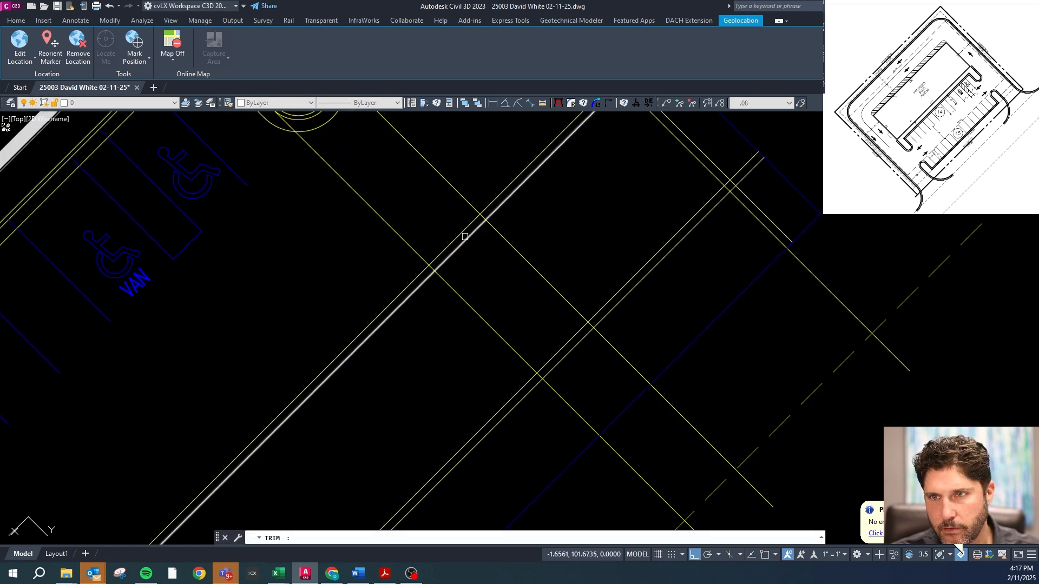
scroll(439, 276, "up", 6)
left_click(404, 252)
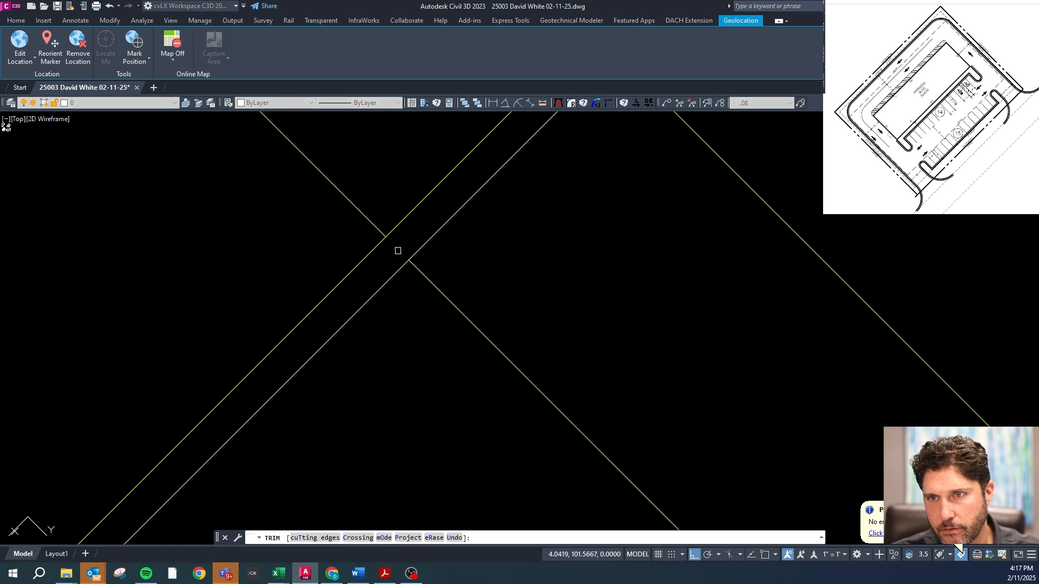
key("Escape")
left_click(368, 219)
key("Escape")
scroll(344, 218, "down", 3)
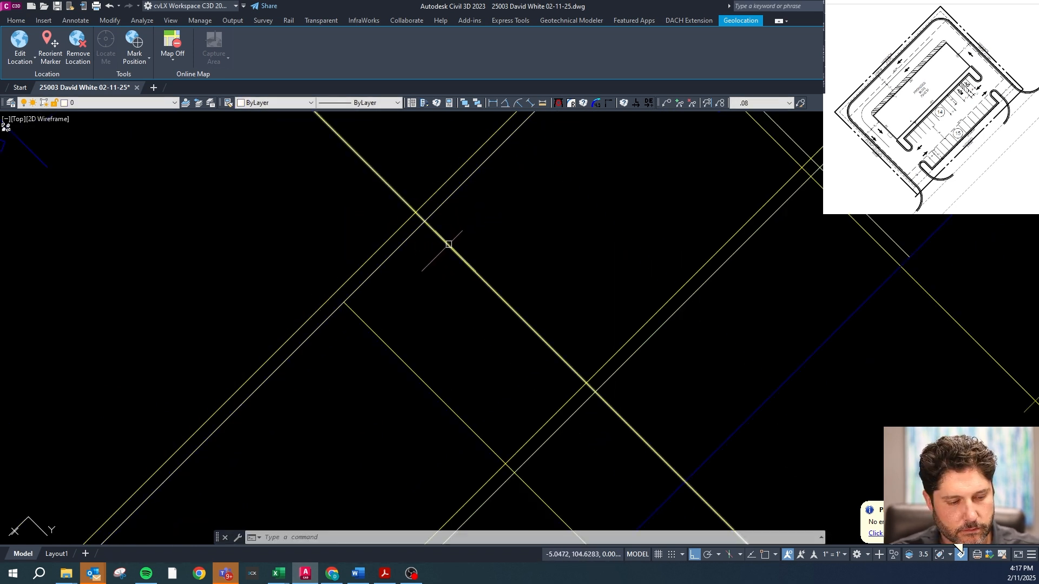
- Trim the island's northeast line at the same pair of curb lines and remove its leftover piece toward the building
key("space")
scroll(425, 221, "up", 2)
left_click(414, 212)
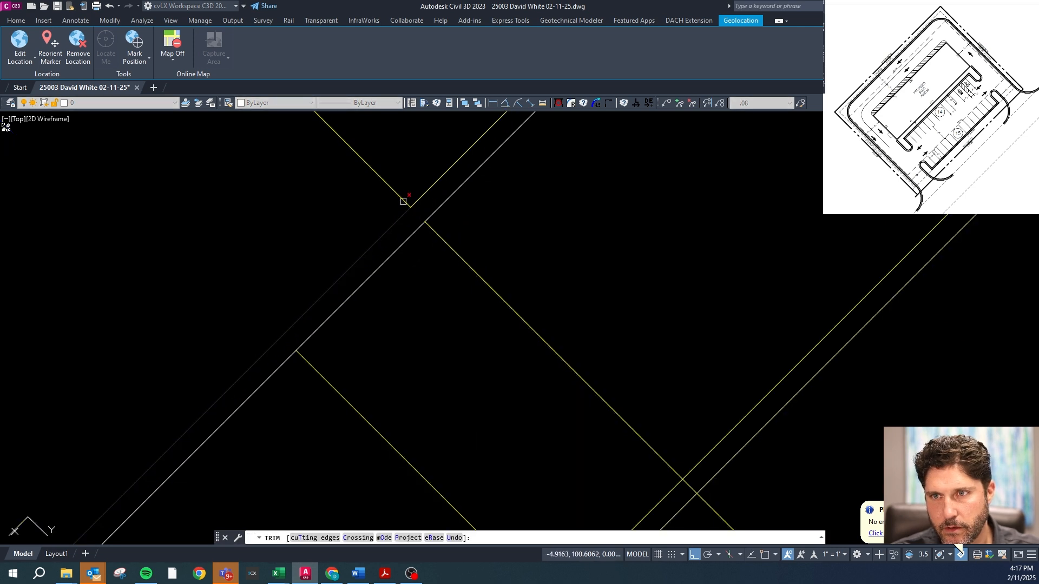
key("Escape")
left_click(395, 193)
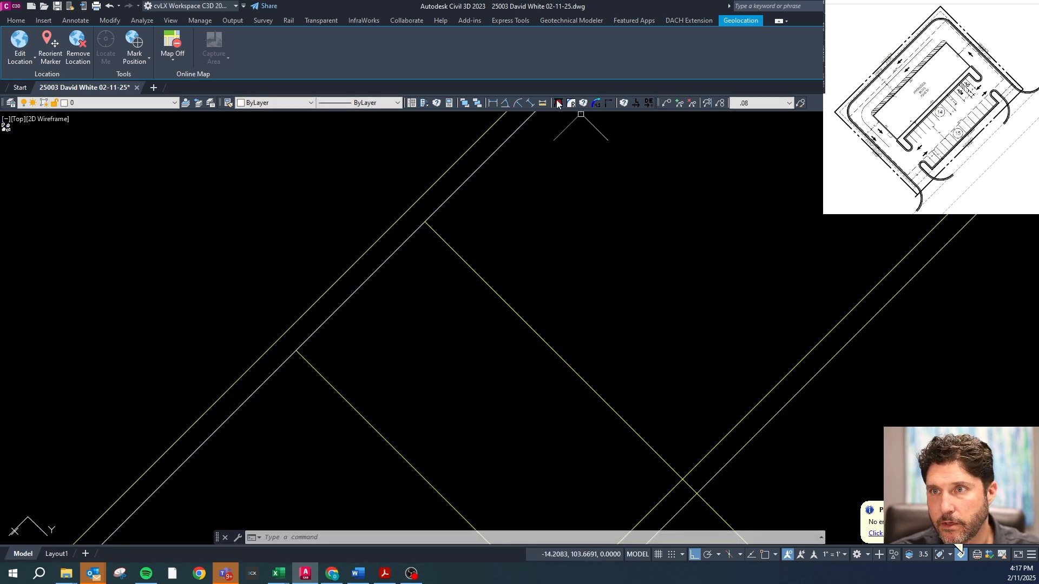
key("Escape")
- Shorten the island's southwest line so its southeast end meets the outer parking strip's southeast curb line perpendicularly
scroll(547, 217, "down", 3)
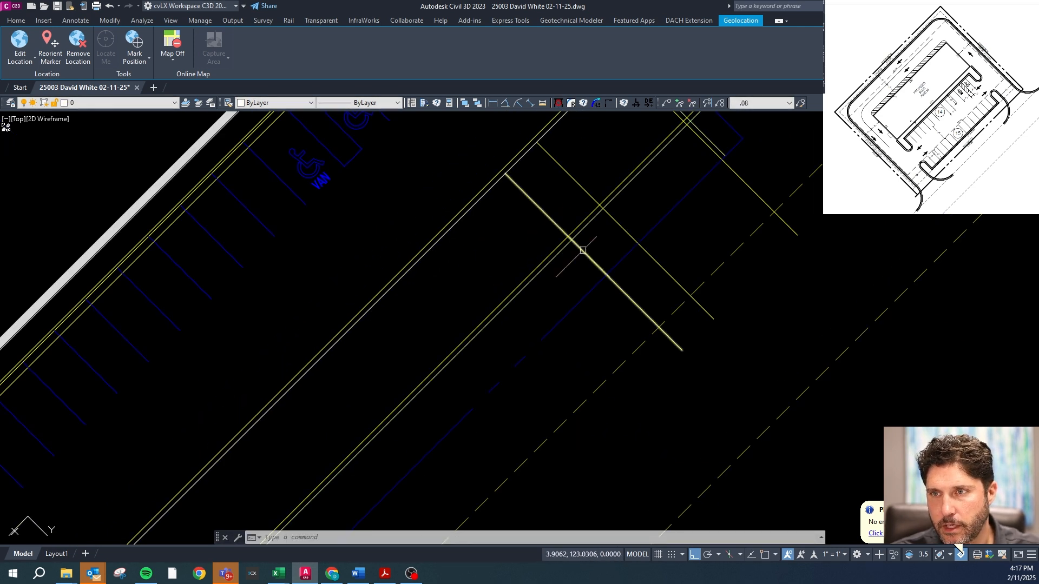
left_click(683, 350)
right_click(643, 329, "shift")
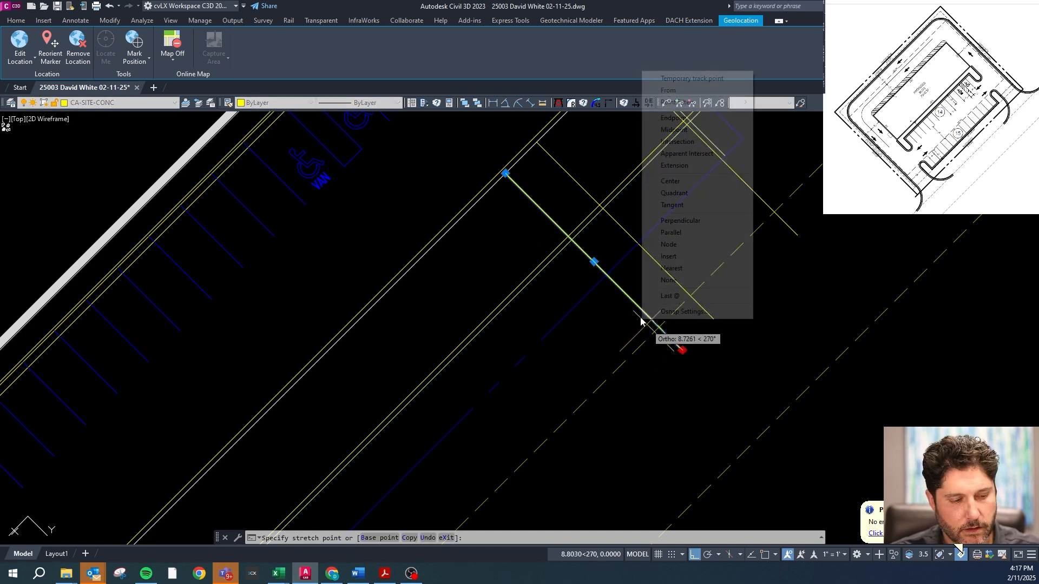
key("p")
scroll(568, 225, "up", 3)
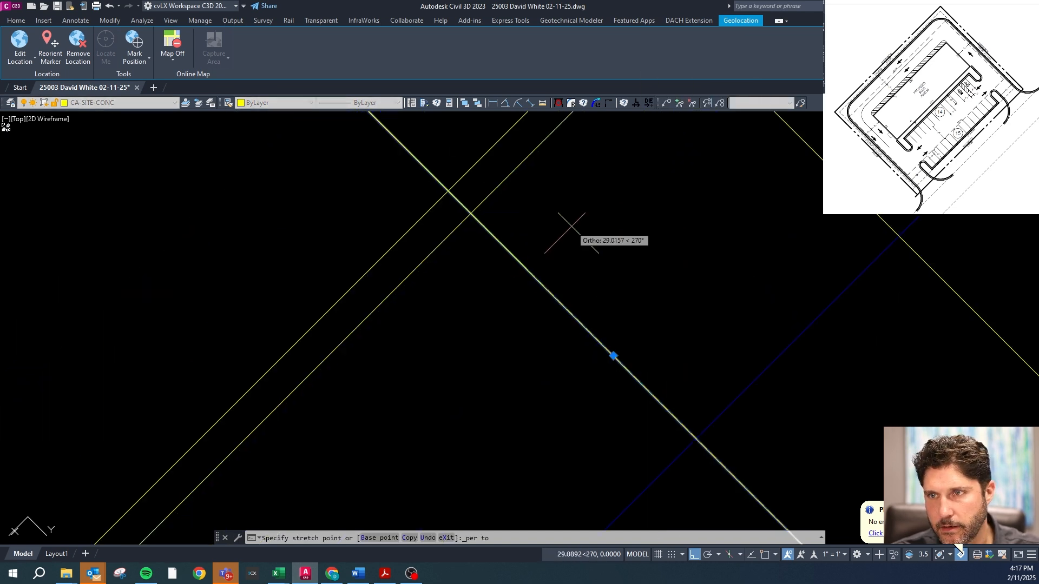
left_click(449, 186)
key("Escape")
- Offset the shortened line 9 to the southwest twice to form the first stalls of the outer parking row
scroll(521, 303, "down", 3)
type("o")
key("Return")
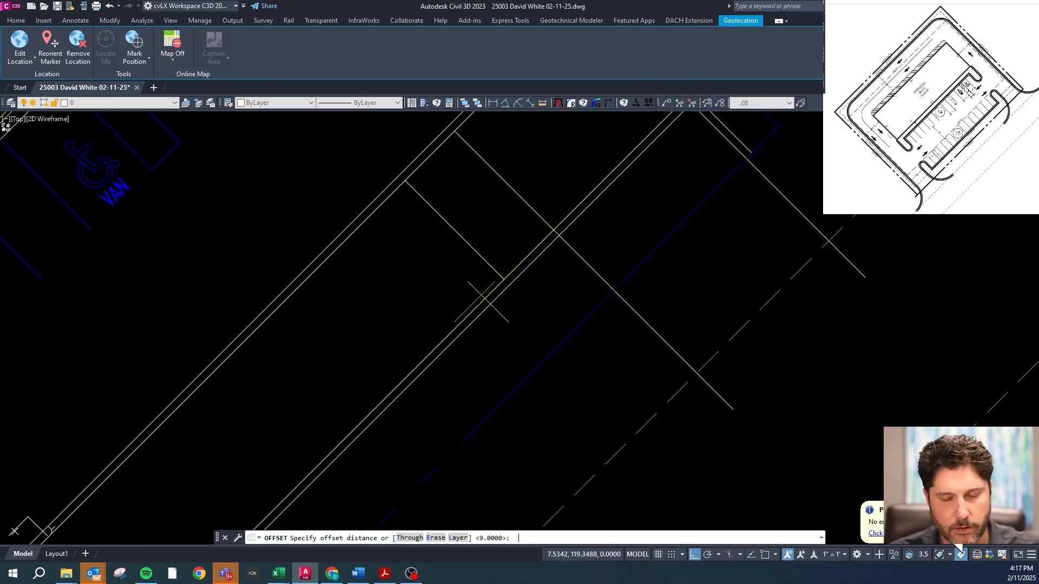
key("Return")
scroll(465, 227, "down", 3)
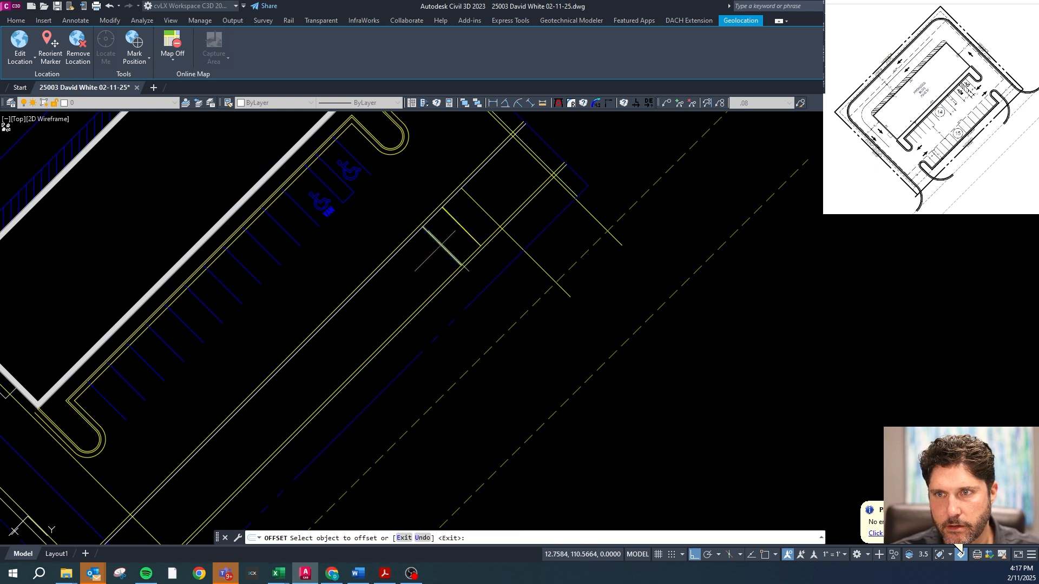
left_click(444, 247)
left_click(437, 249)
key("Escape")
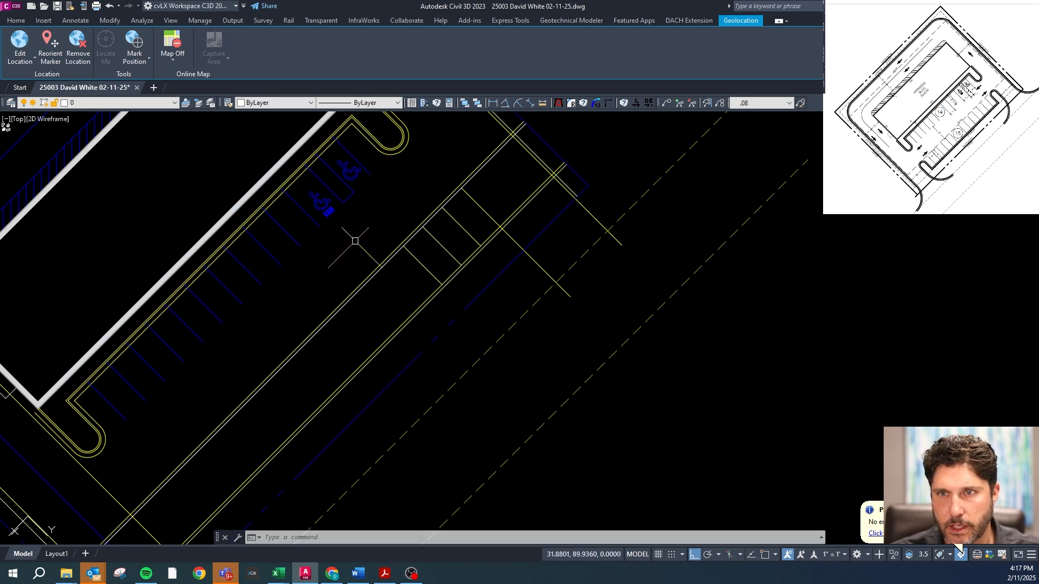
- Copy a selection of the blue stall lines in front of the building straight southeast into the outer parking strip
left_click(319, 225)
left_click(295, 242)
left_click(276, 261)
left_click(245, 289)
left_click(211, 332)
left_click(204, 336)
left_click(182, 379)
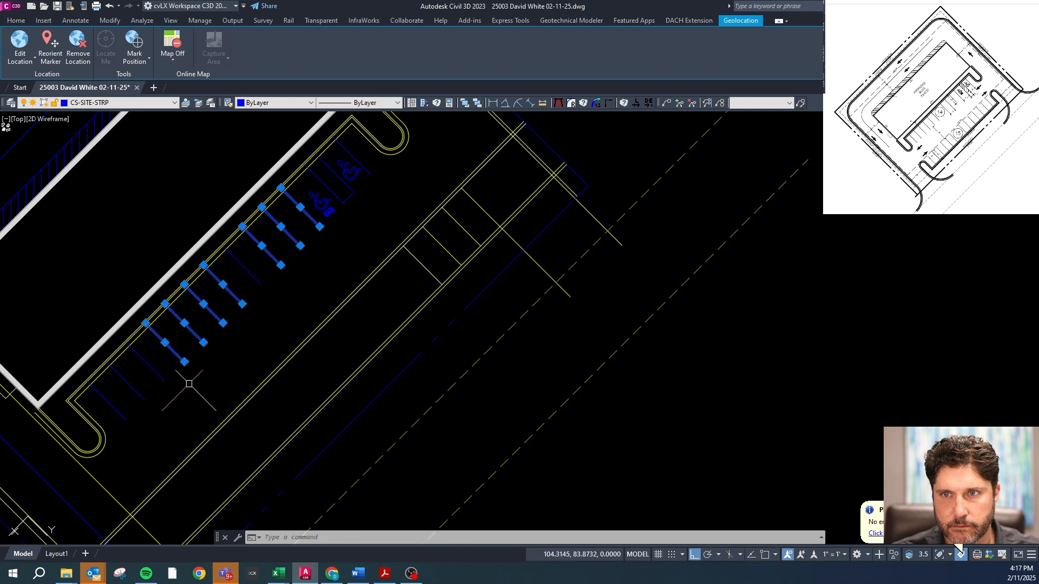
left_click(174, 380)
left_click(112, 420)
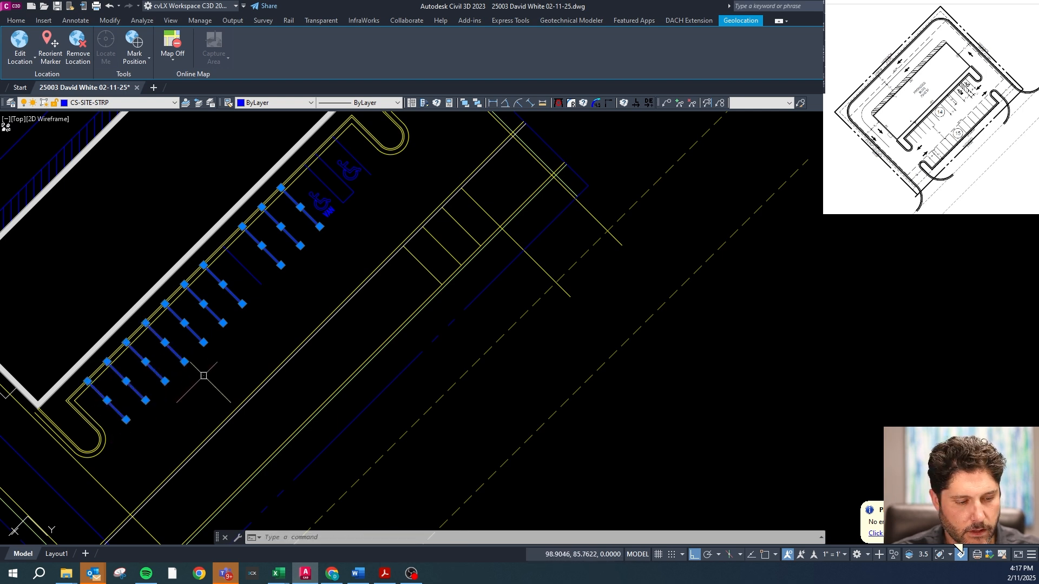
right_click(313, 271)
left_click(346, 368)
left_click(320, 227)
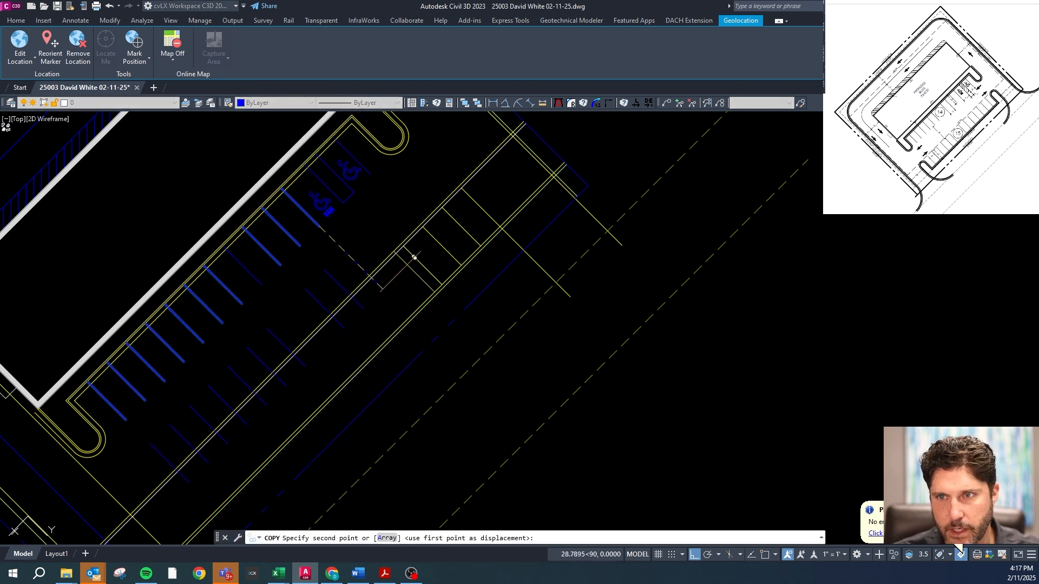
key("Escape")
left_click(423, 265)
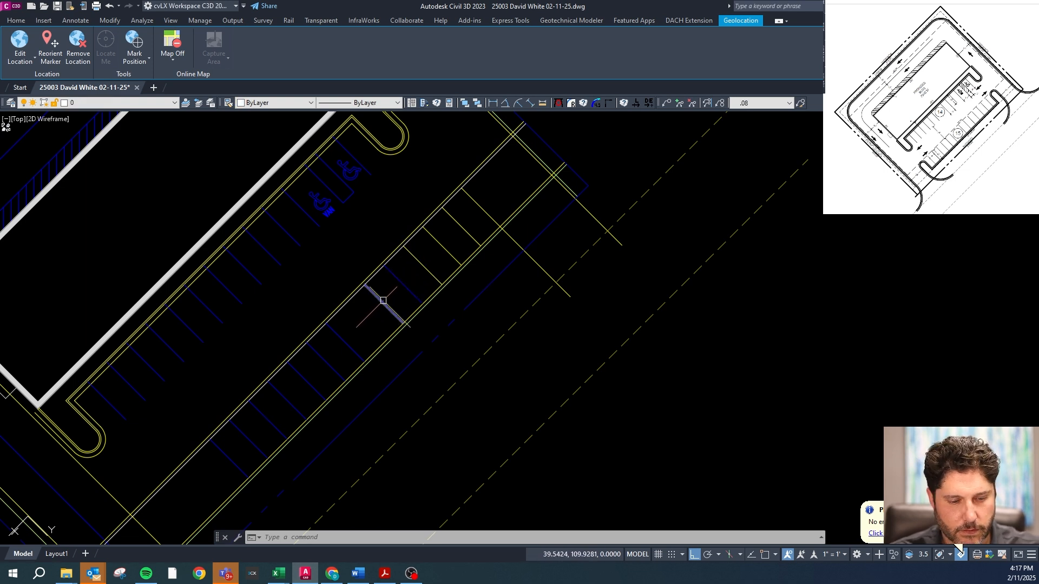
- Offset the copied blue stall lines by 9 to fill the gaps and continue the outer row toward its southwest end
type("o")
key("Return")
key("Return")
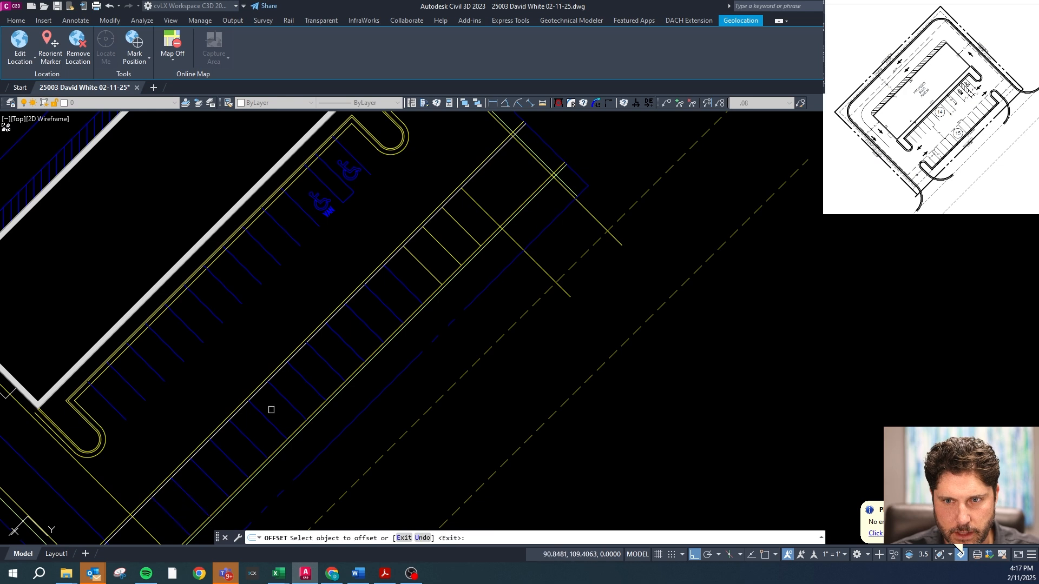
scroll(208, 480, "down", 3)
scroll(280, 430, "up", 5)
key("Escape")
- Measure the distance between the last blue stall line and the southwest drive lane line
right_click(309, 344)
key("d")
left_click(301, 346)
left_click(324, 329)
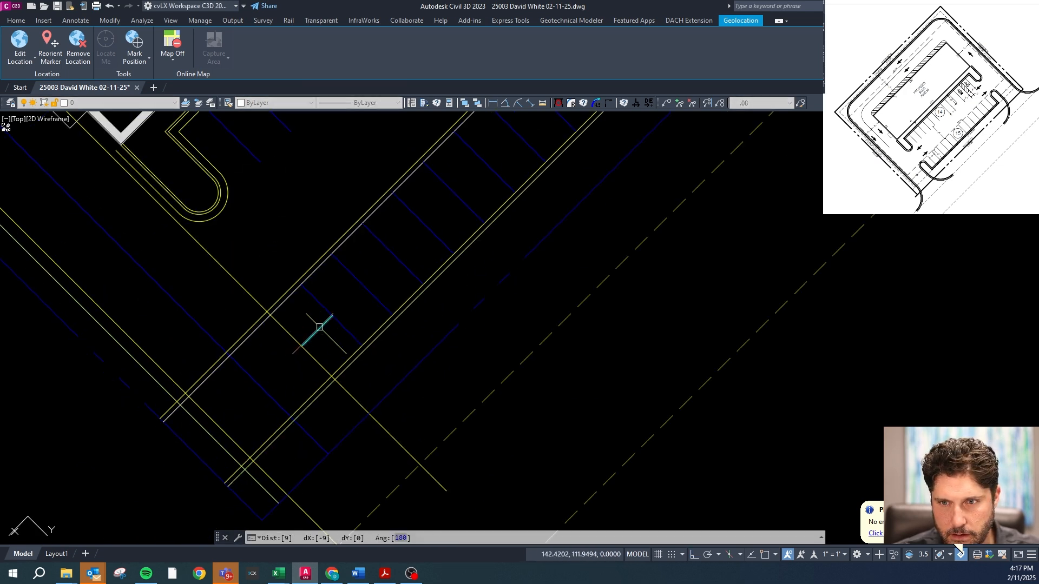
- Draw a three-point tangent circle between the curb line, last stall line and southwest drive lane line, and trim its southeast half
scroll(322, 328, "up", 3)
scroll(546, 124, "down", 4)
left_click(560, 104)
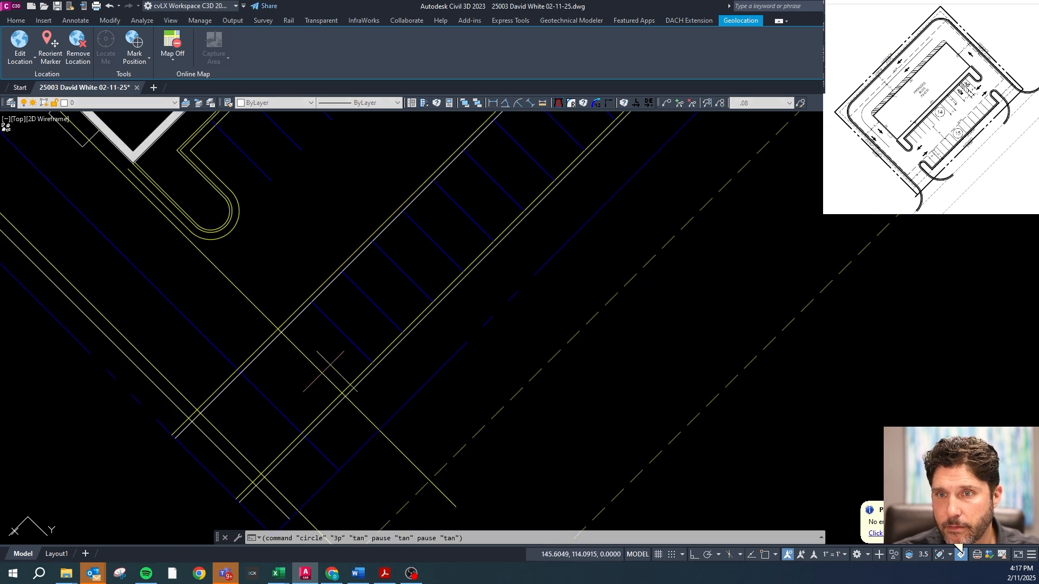
scroll(320, 256, "up", 2)
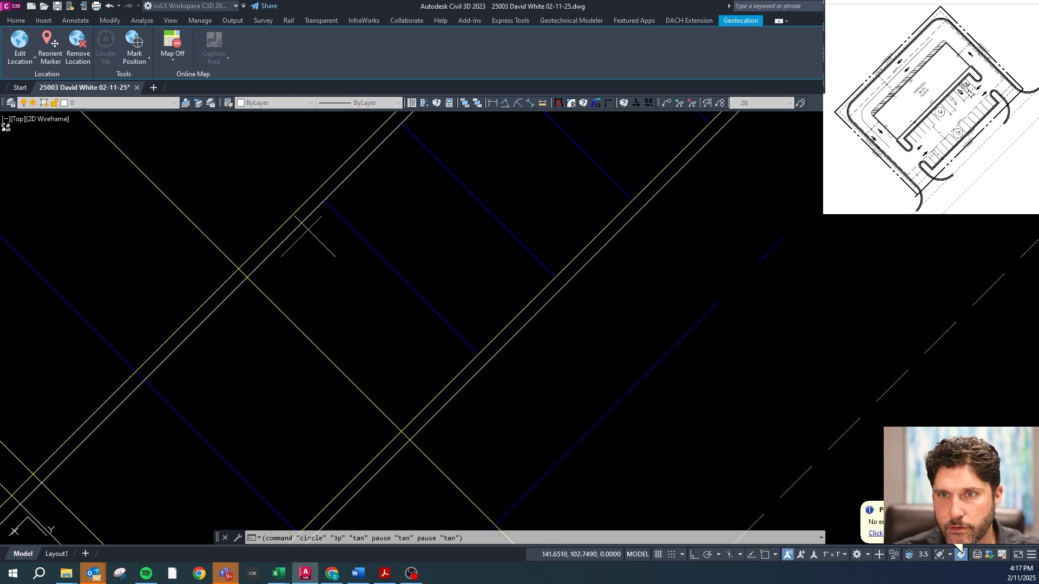
left_click(285, 319)
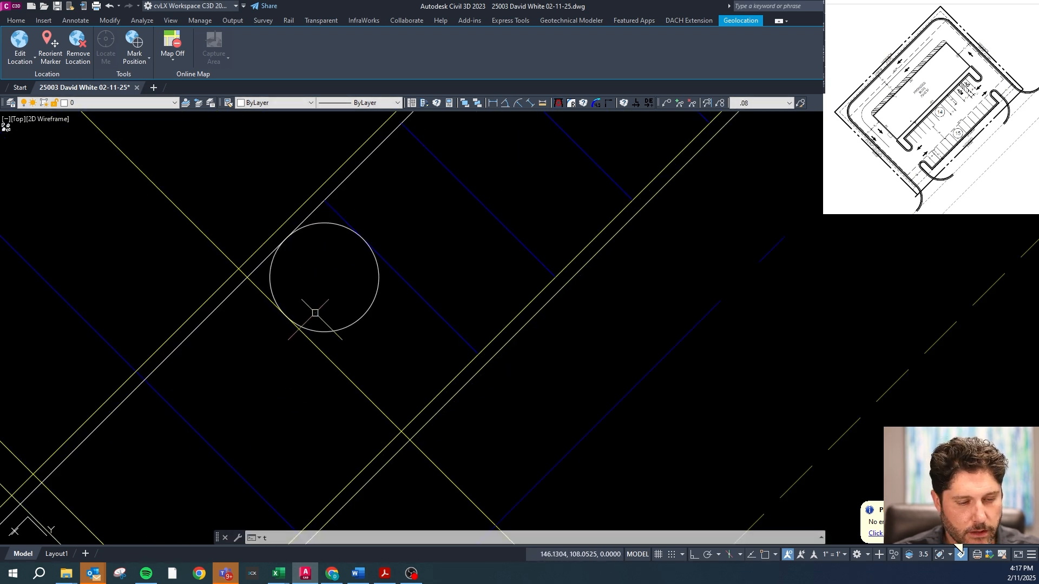
type("t")
key("Return")
key("Escape")
- Shorten the last blue stall line so its northwest end meets the endpoint of the island's arc
left_click(378, 254)
left_click(325, 200)
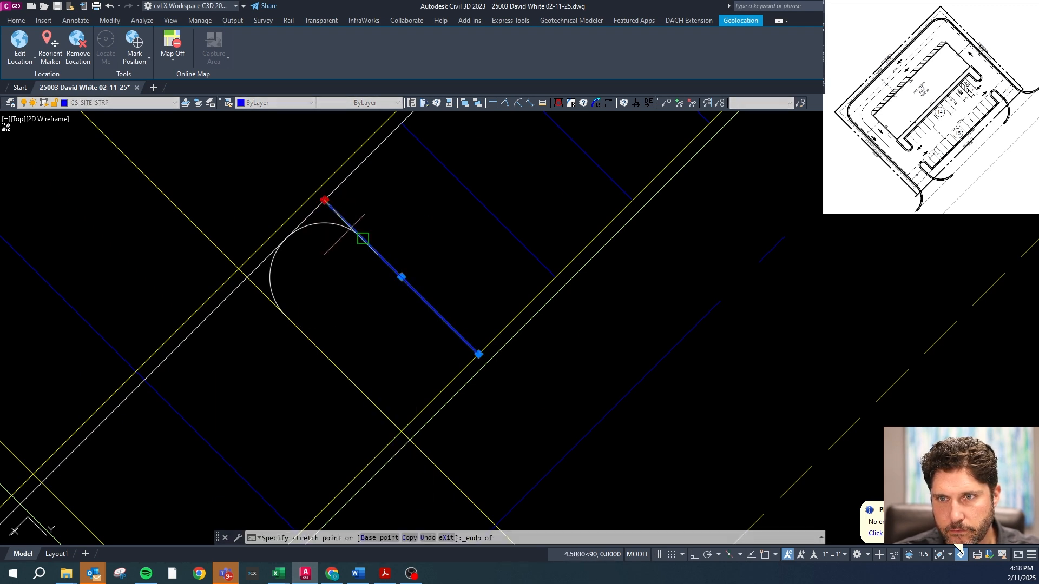
left_click(359, 236)
key("Escape")
- Trim the southwest drive lane line beyond the curb line and pull its northwest end to the endpoint of the island's arc
type("t")
key("Return")
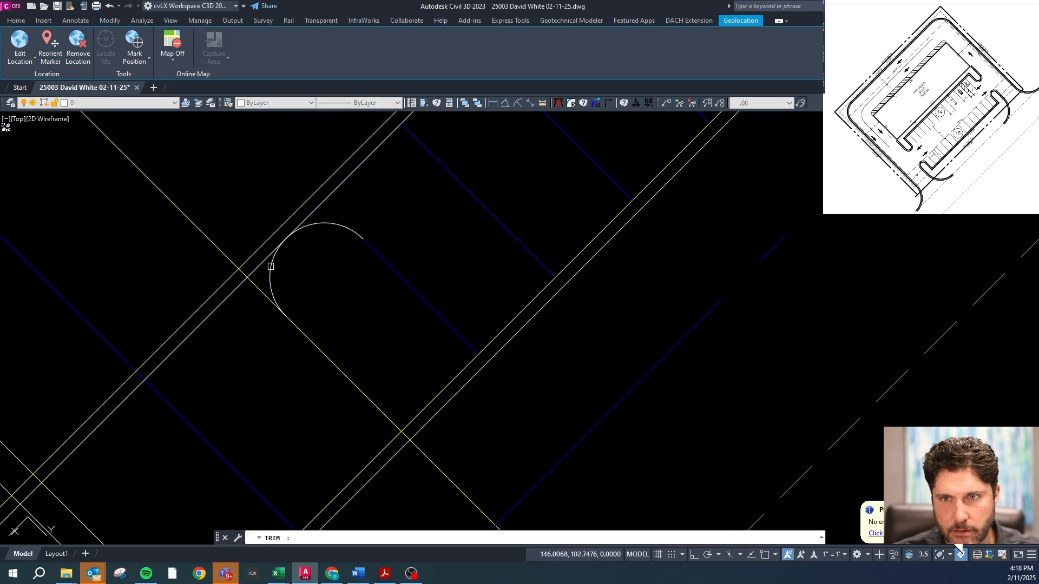
left_click(221, 252)
key("Escape")
left_click(259, 285)
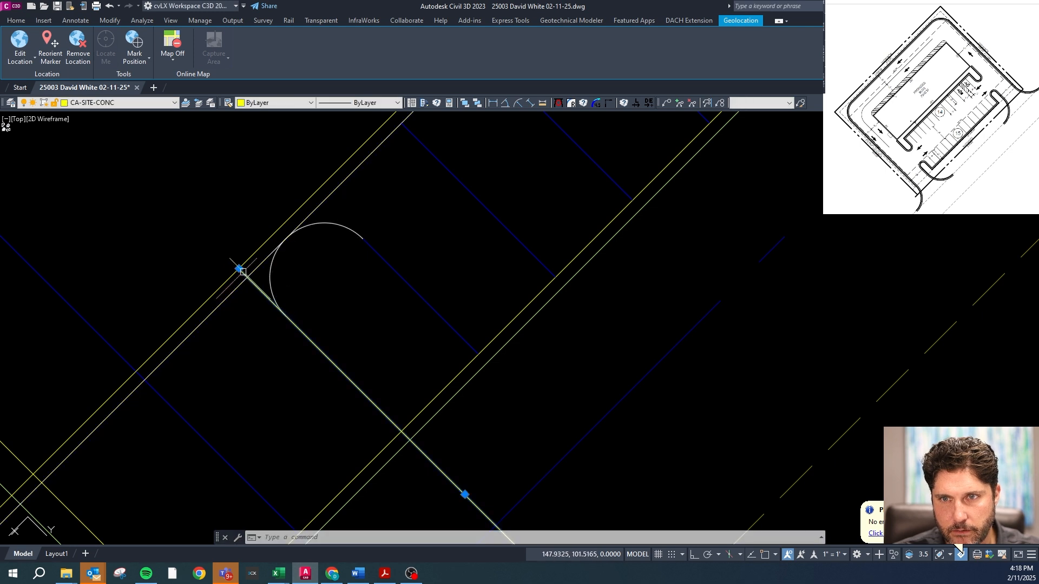
left_click(238, 269)
right_click(269, 293, "shift")
left_click(290, 341)
left_click(275, 306)
key("Escape")
- Match the island arc and the last blue stall line to the drive lane line's layer, CA-SITE-CONC
left_click(271, 304)
left_click(346, 275)
left_click(378, 231)
left_click(354, 273)
type("c")
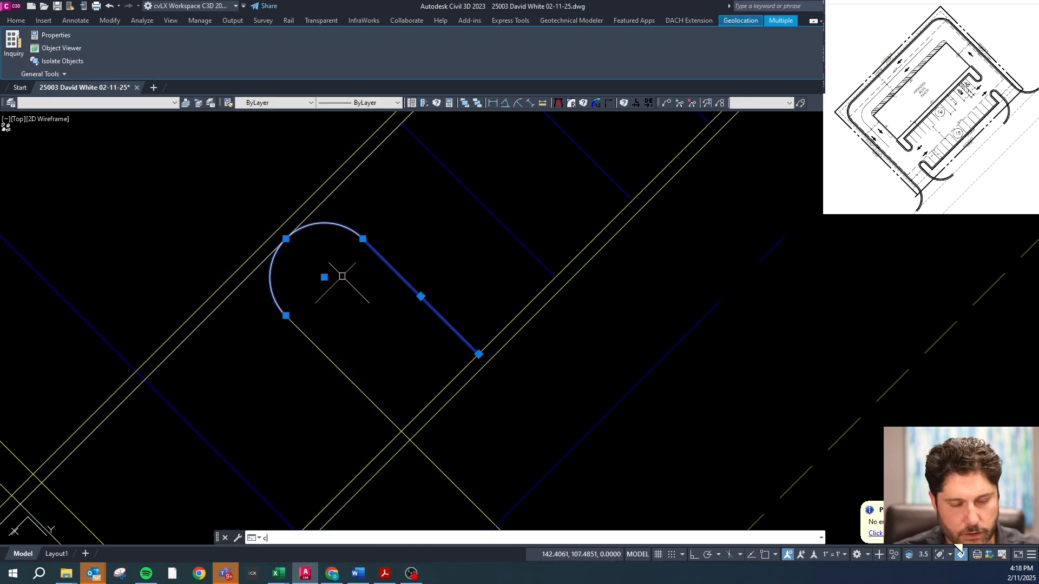
type("l")
key("space")
left_click(315, 347)
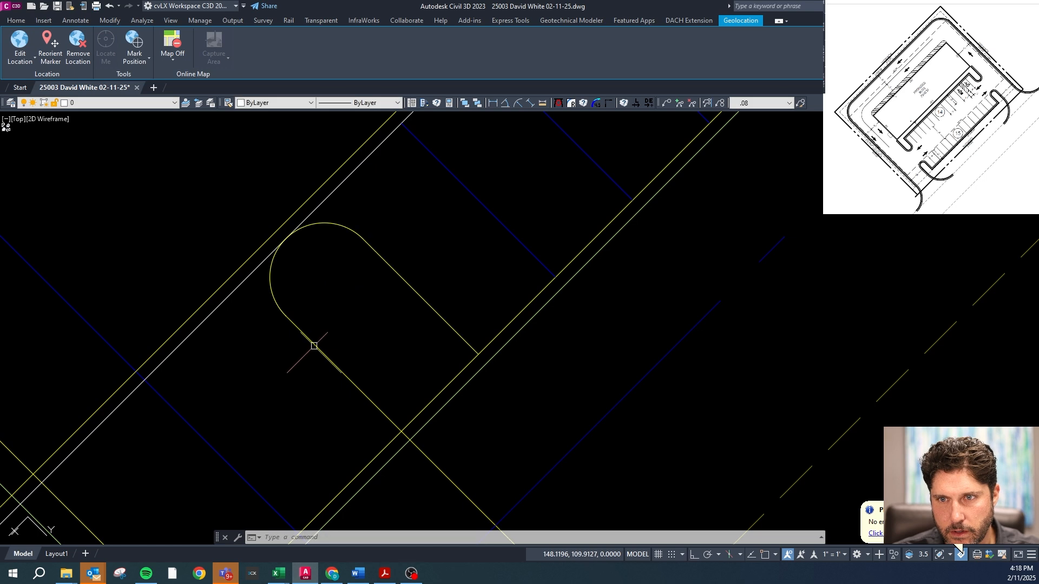
- Shorten the row's southeast curb line to the southwest island's corner and erase the leftover curb segment beyond it
left_click(448, 378)
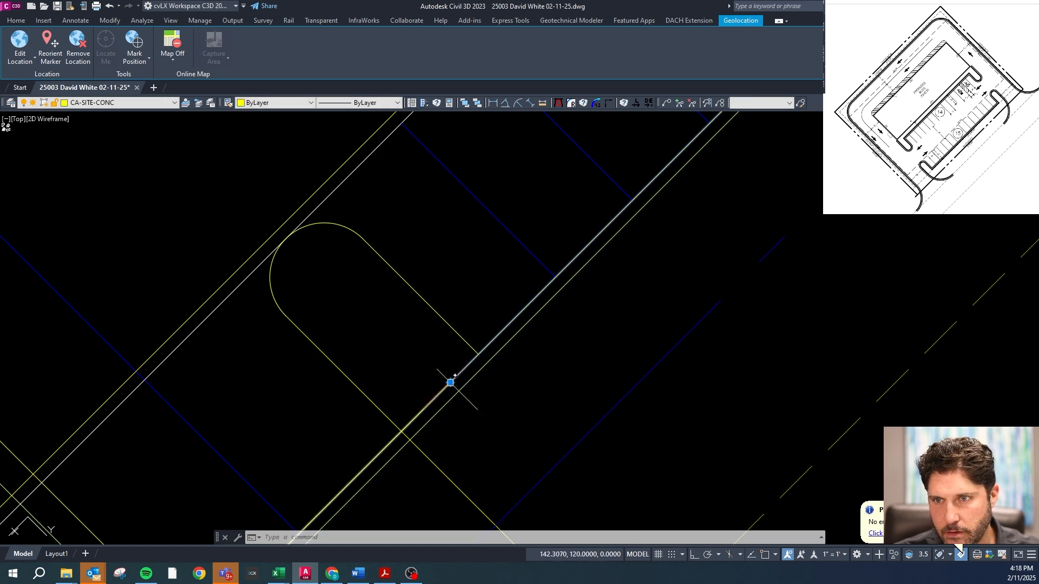
left_click(450, 383)
right_click(464, 359, "shift")
key("e")
left_click(478, 355)
key("Escape")
left_click(438, 393)
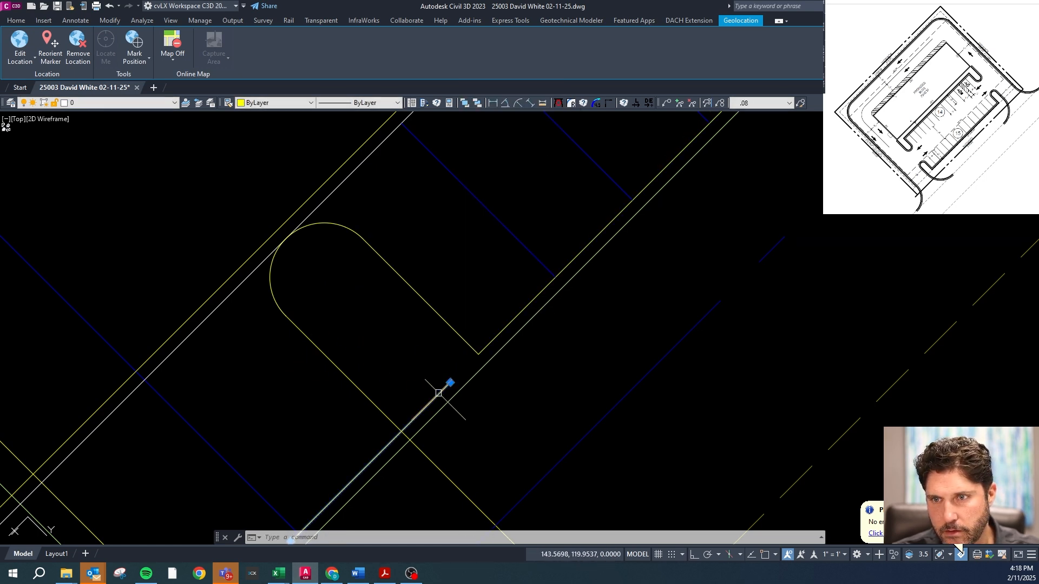
scroll(434, 395, "down", 5)
scroll(481, 247, "up", 6)
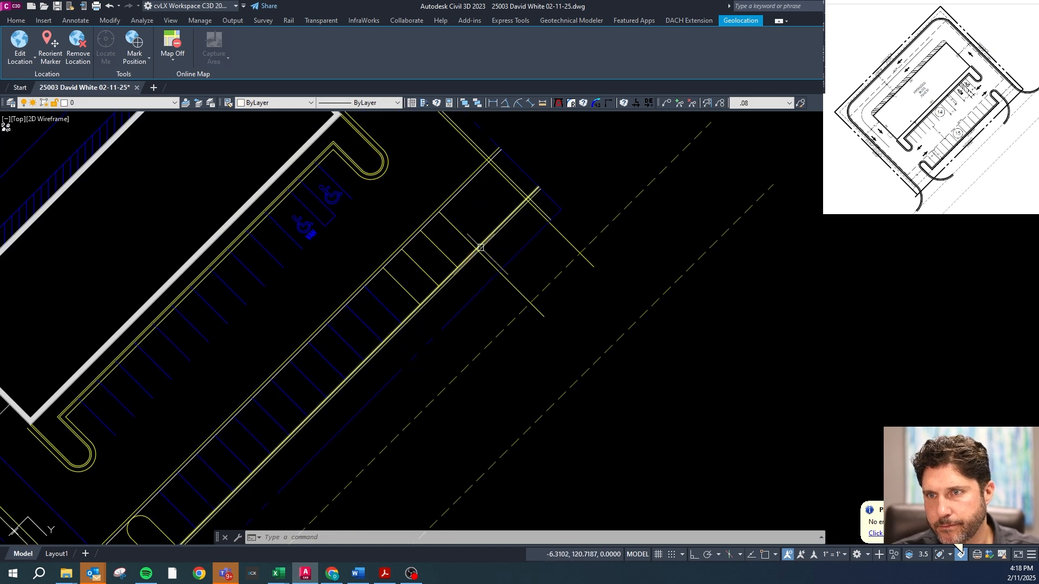
- Match the two yellow lines next to the blue stalls at the row's northeast end to the stall striping layer, CS-SITE-STRP
scroll(413, 270, "up", 4)
left_click(436, 234)
left_click(411, 264)
left_click(392, 295)
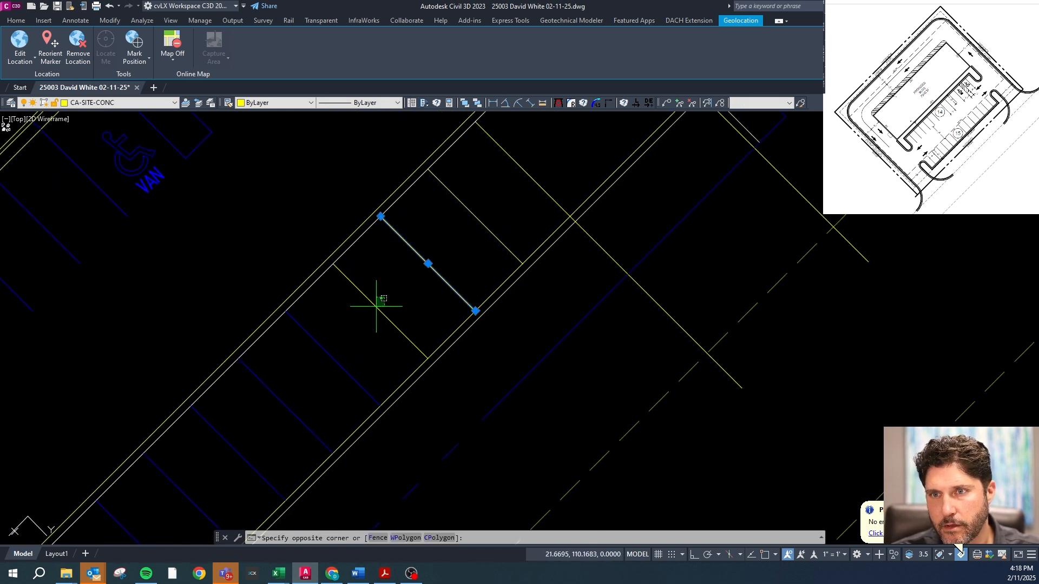
left_click(357, 325)
type("c")
key("space")
left_click(325, 349)
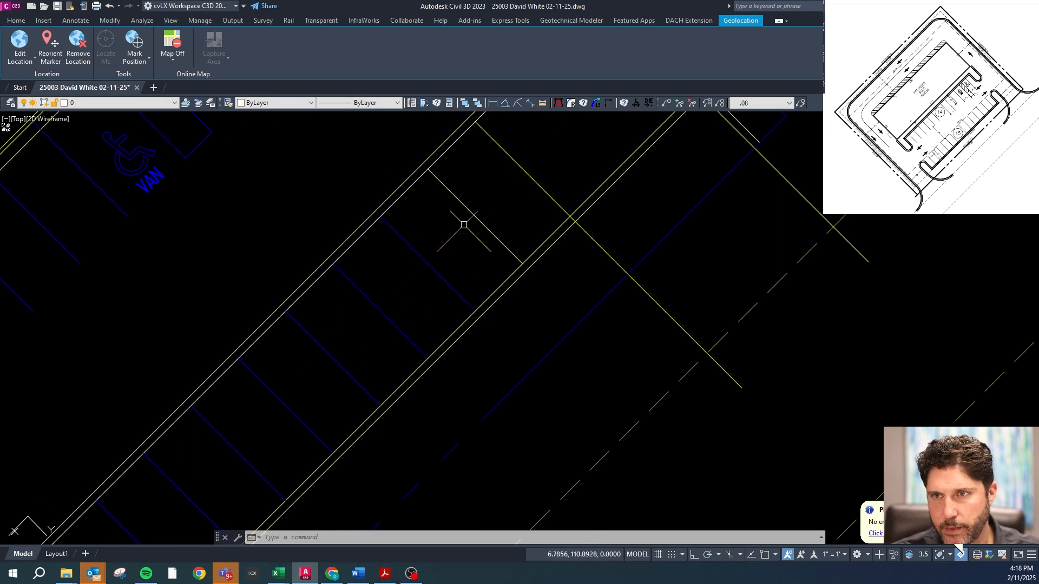
- Copy the southwest island's arc from its endpoint perpendicular to the drive lane line at the row's northeast end
scroll(434, 246, "down", 2)
scroll(436, 241, "up", 2)
scroll(446, 232, "down", 2)
scroll(486, 170, "down", 2)
scroll(187, 469, "up", 2)
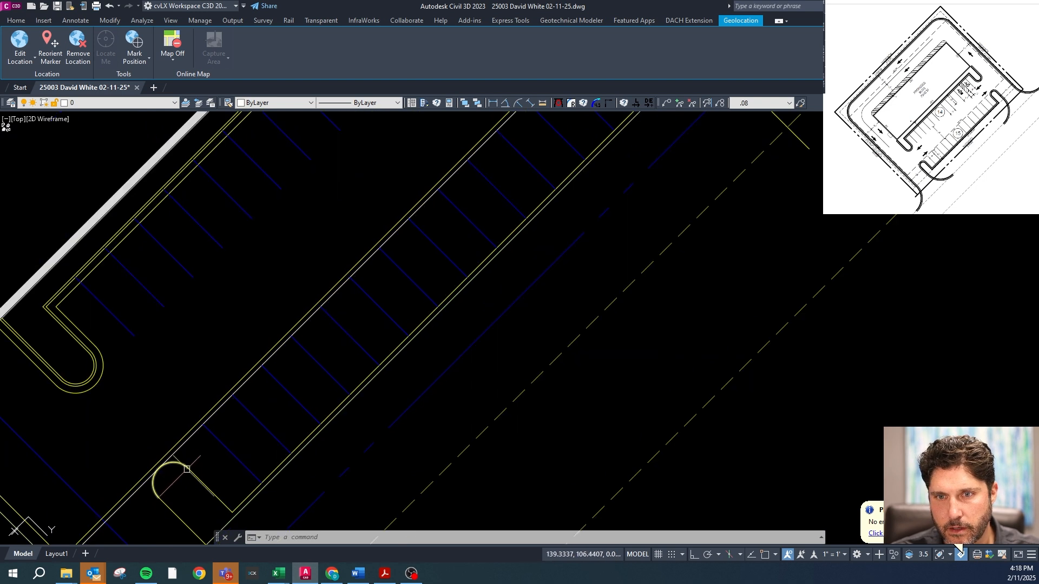
type("co")
key("space")
scroll(181, 476, "up", 2)
right_click(183, 483, "shift")
key("e")
left_click(193, 463)
right_click(186, 479, "shift")
key("p")
scroll(157, 474, "down", 4)
scroll(208, 417, "up", 4)
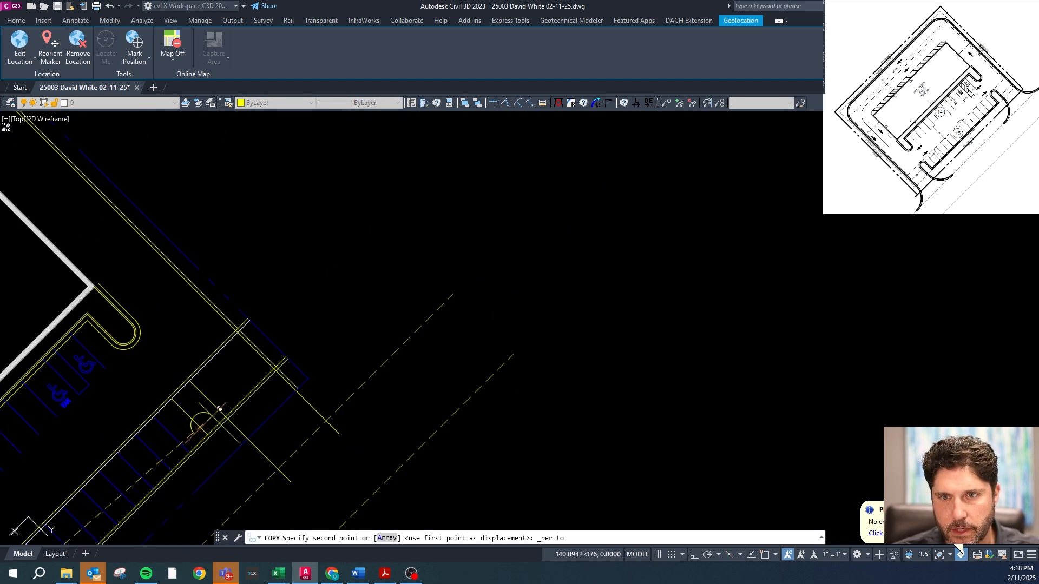
left_click(209, 385)
scroll(200, 387, "up", 5)
key("Escape")
- Shorten the northeast drive lane line so its northwest end meets the endpoint of the copied island arc
left_click(212, 270)
left_click(190, 249)
right_click(241, 302, "shift")
key("e")
left_click(248, 309)
scroll(346, 264, "down", 3)
scroll(285, 307, "up", 1)
key("Escape")
- Pull the northwest end of the northeast island's yellow stall line to the other endpoint of the copied arc
left_click(257, 307)
left_click(251, 301)
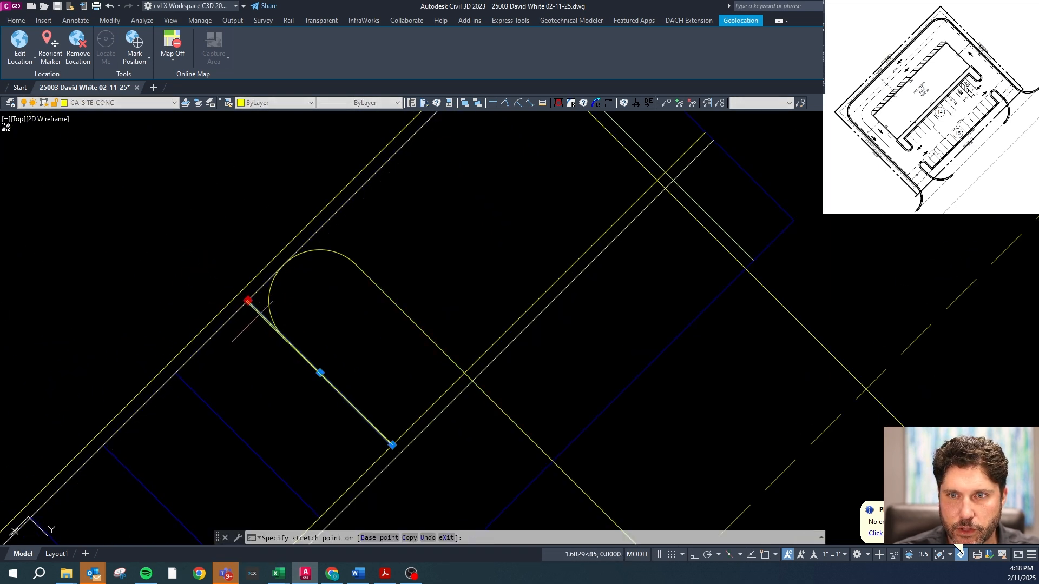
left_click(283, 333)
key("Escape")
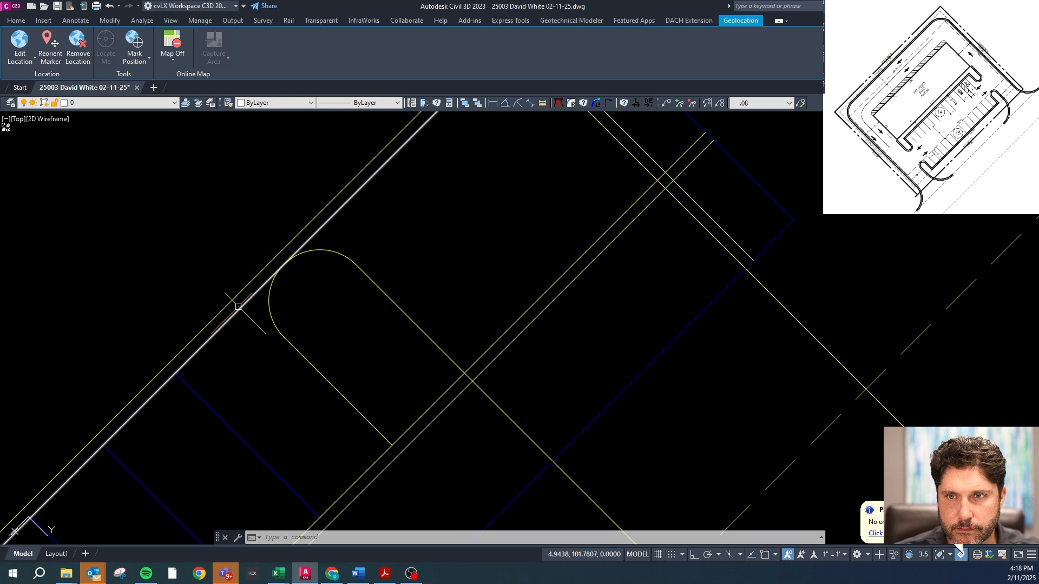
- Erase the inner parallel line along the row's northwest edge and shorten the southeast curb line to the northeast island's corner
scroll(393, 237, "down", 1)
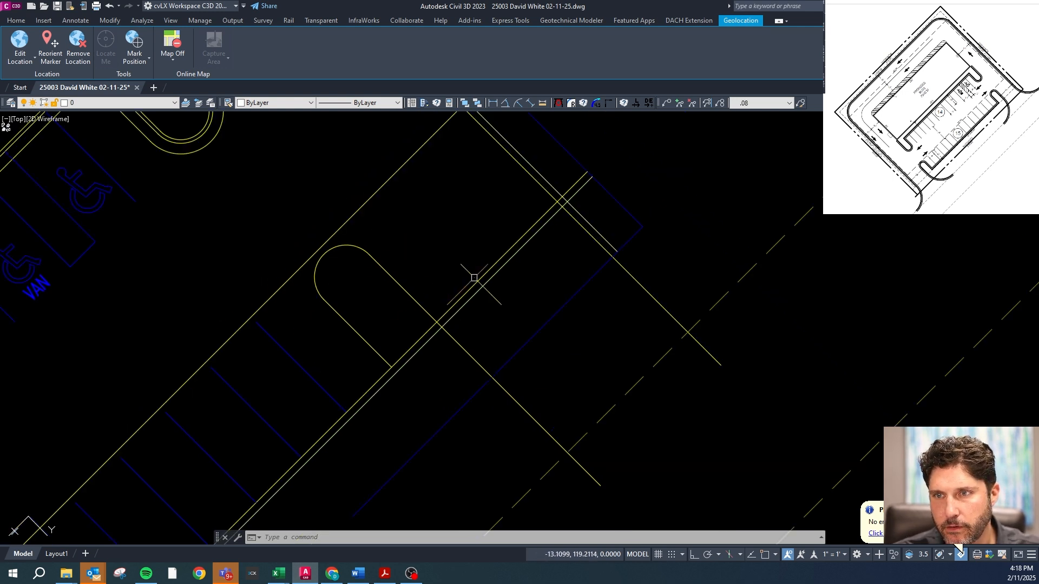
left_click(584, 168)
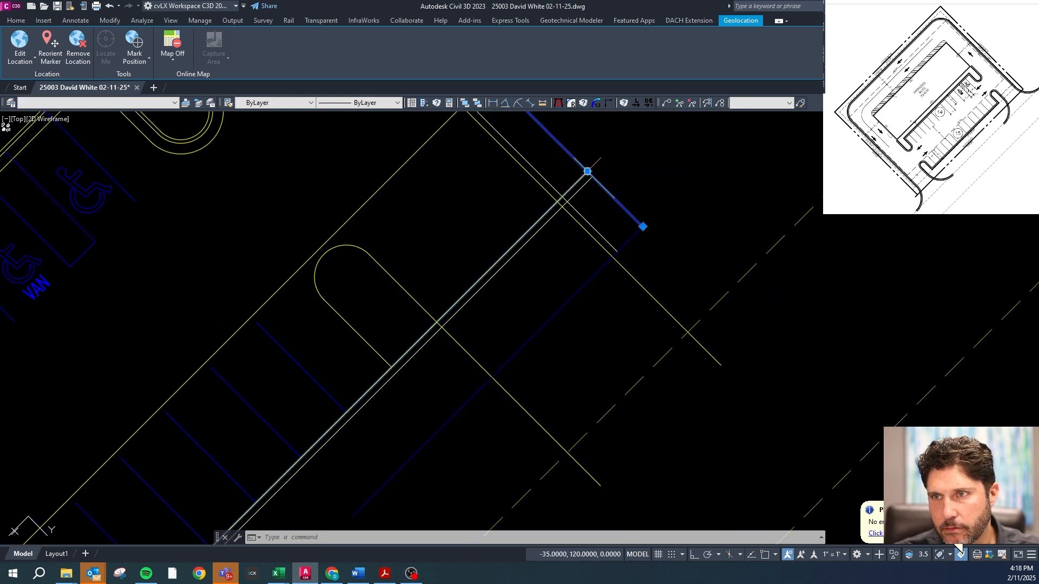
left_click(587, 171)
left_click(392, 367)
key("Escape")
- Fillet the dashed lines just inside the property boundary into sharp corners at the site's east and north corners
scroll(603, 137, "up", 2)
left_click(606, 103)
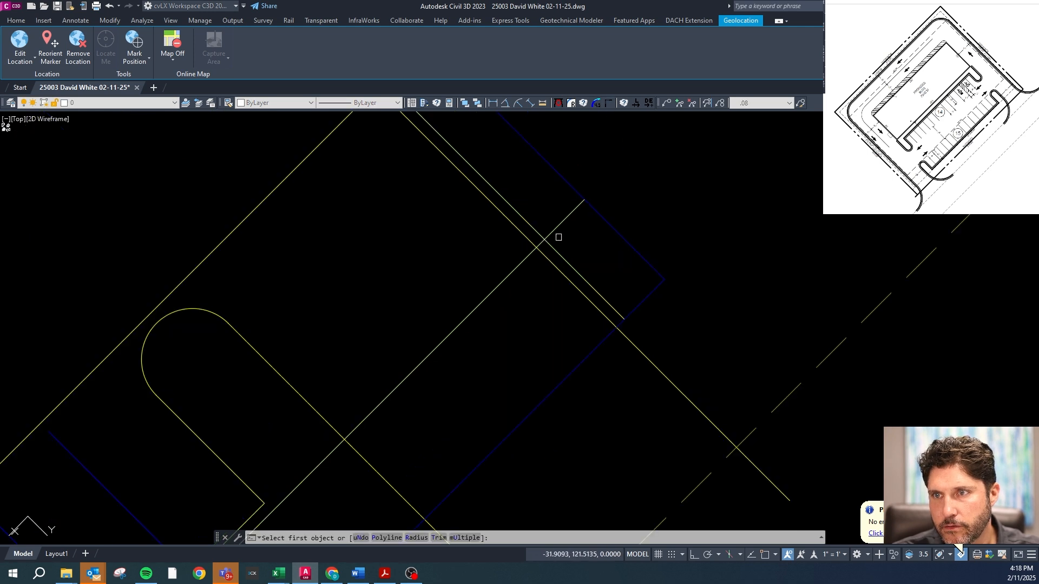
left_click(538, 239)
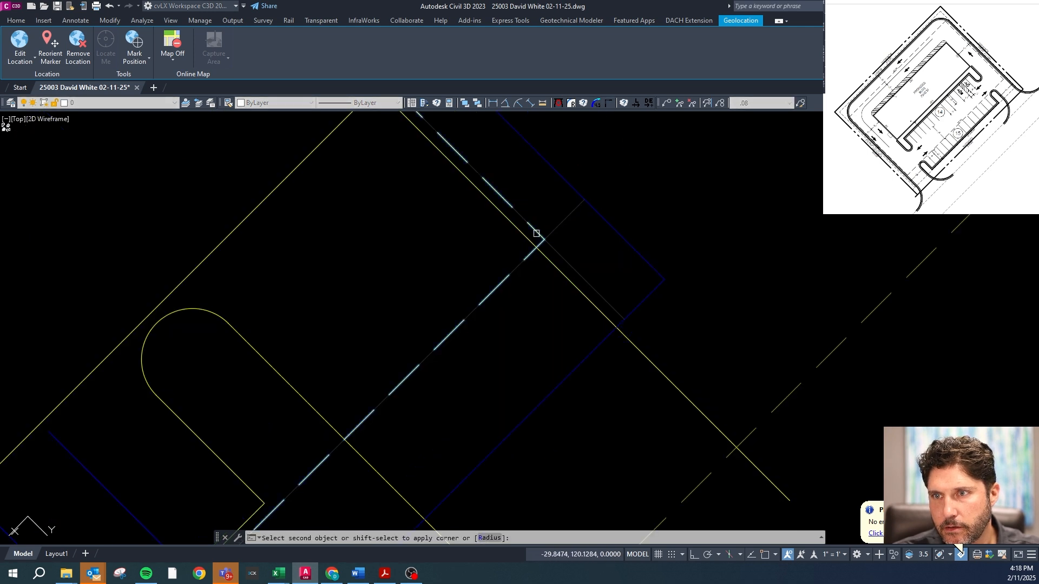
left_click(613, 103)
scroll(494, 309, "down", 5)
scroll(443, 290, "up", 6)
left_click(443, 290)
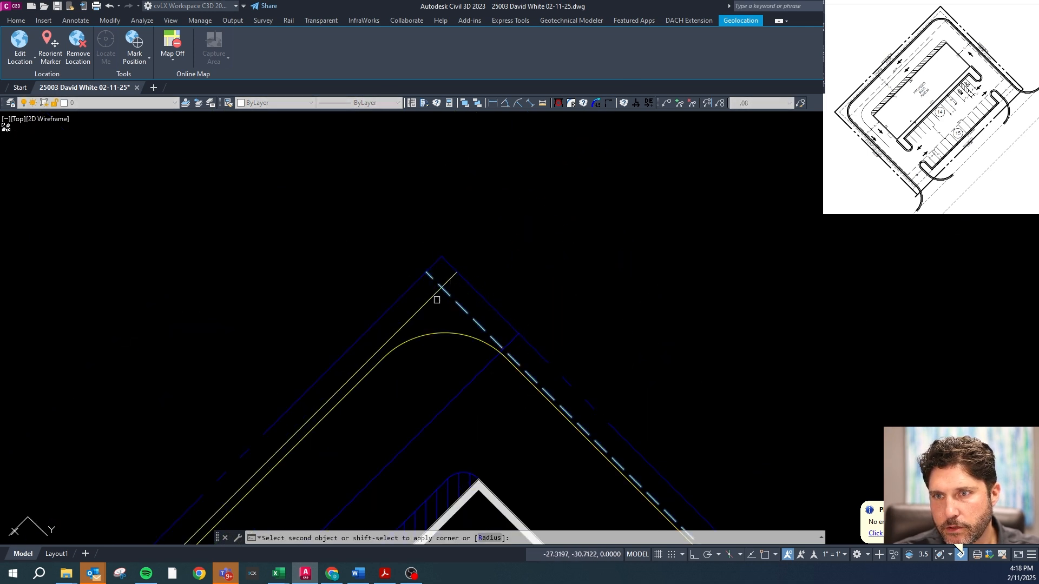
left_click(437, 299)
- Fillet the northwest and southwest dashed lines inside the property boundary into a sharp corner at the site's west corner
scroll(476, 226, "down", 5)
left_click(609, 104)
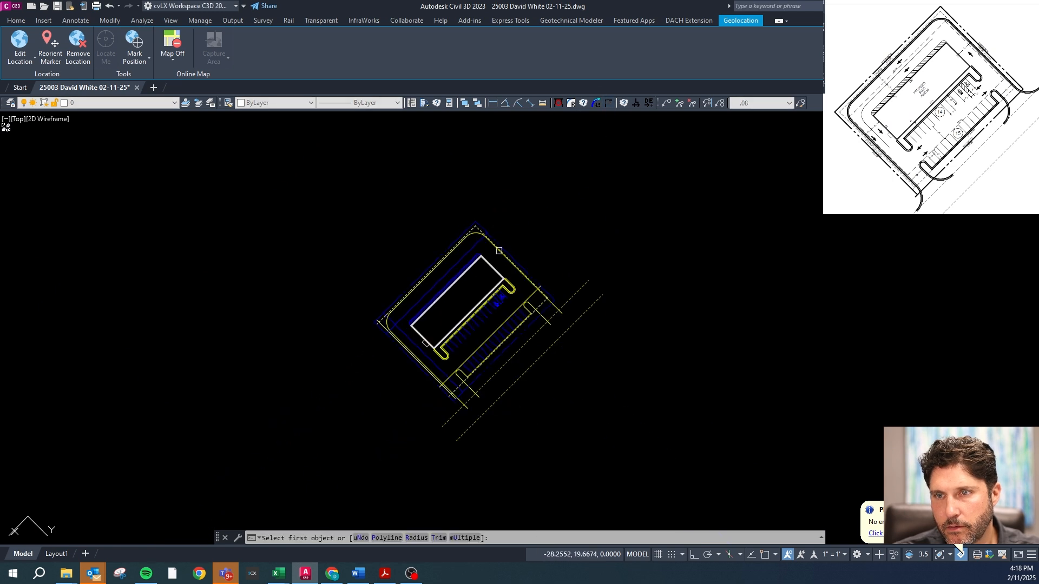
scroll(381, 324, "up", 8)
left_click(364, 293)
left_click(367, 309)
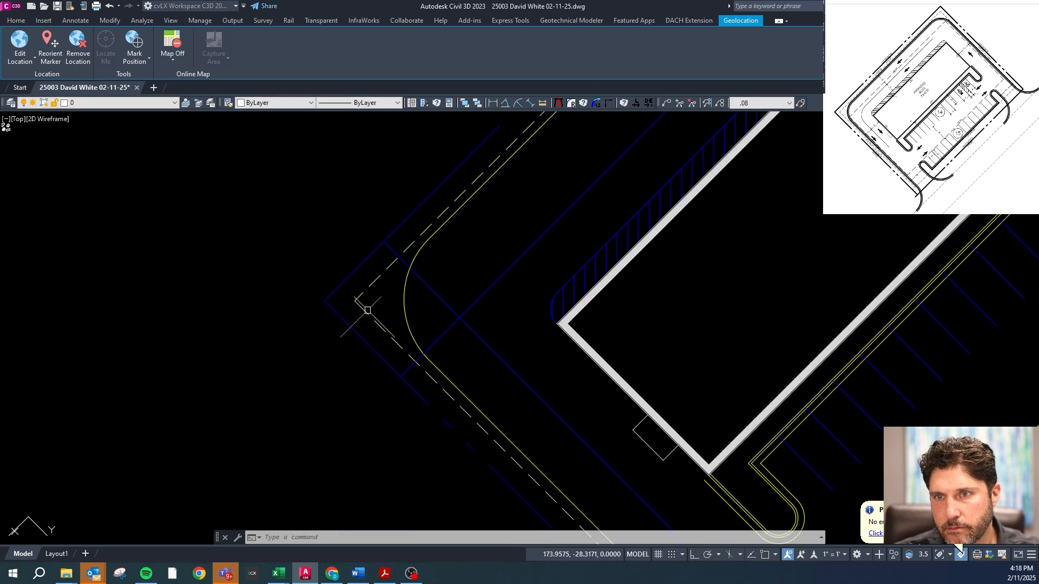
scroll(339, 271, "down", 5)
type("e")
key("Return")
scroll(441, 374, "up", 5)
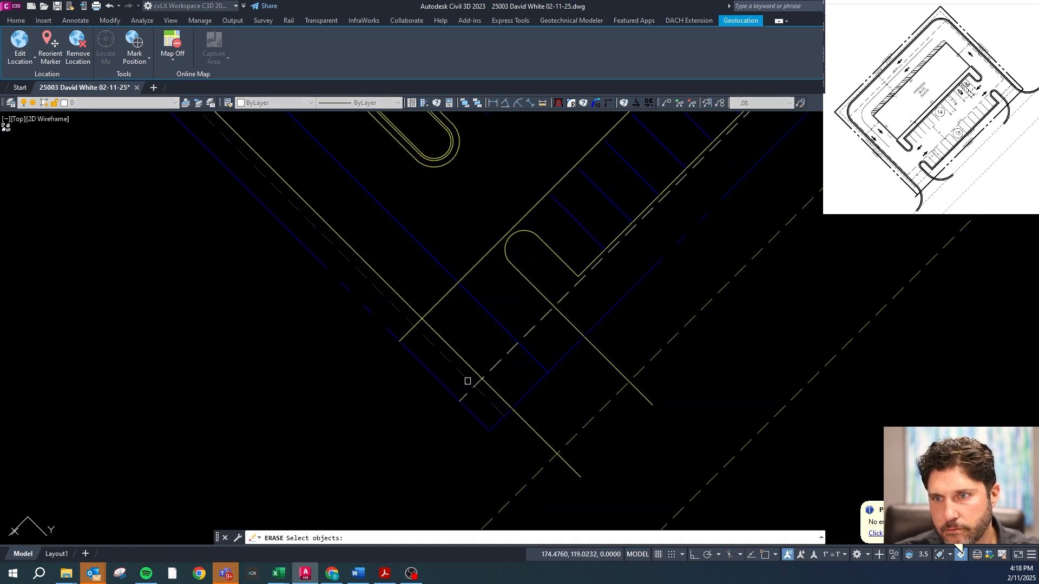
key("Escape")
- Fillet the southwest and southeast dashed lines into a sharp corner at the site's south corner
type("f")
key("Return")
left_click(464, 378)
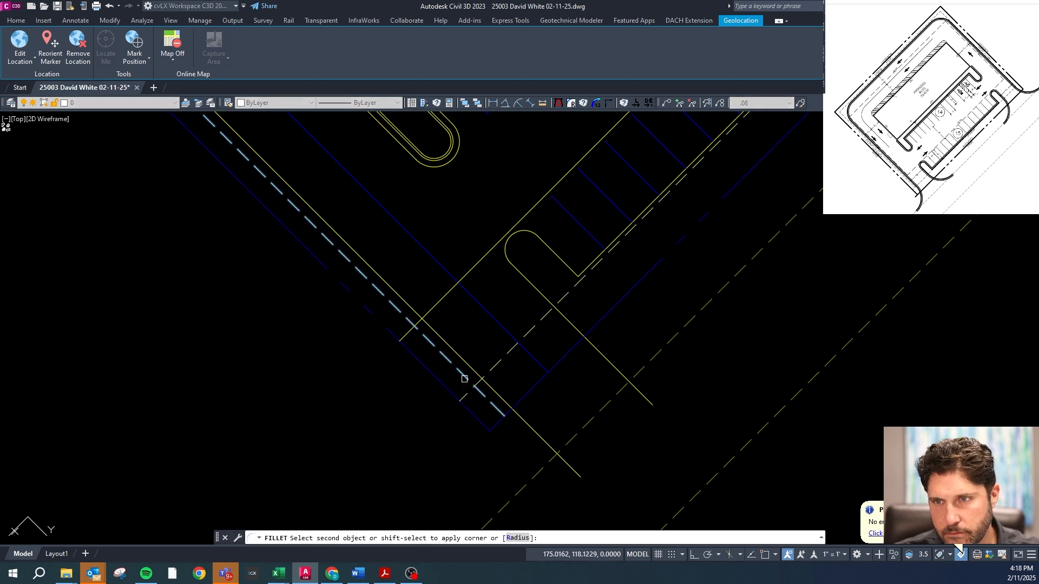
left_click(488, 369)
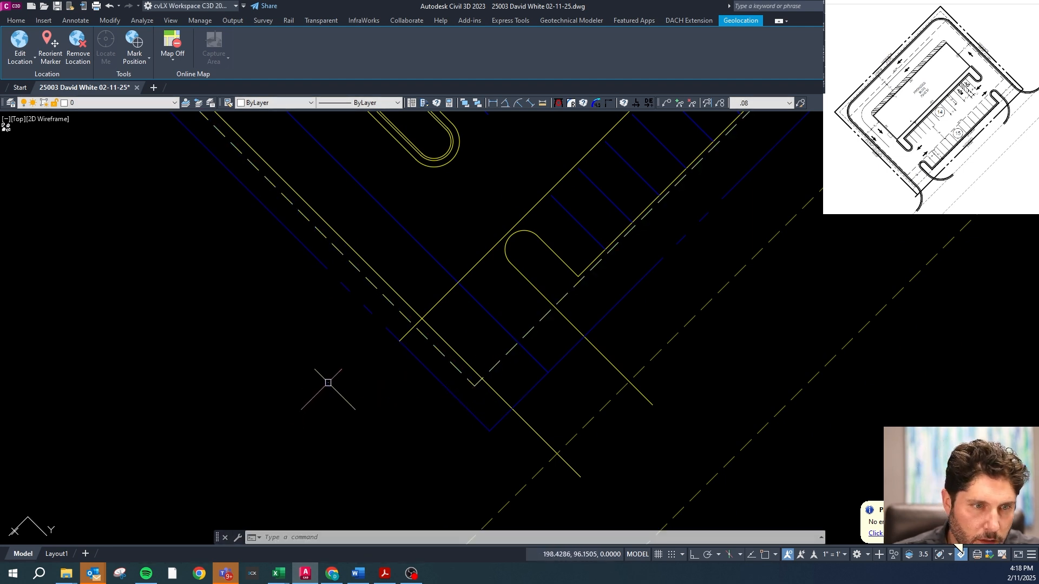
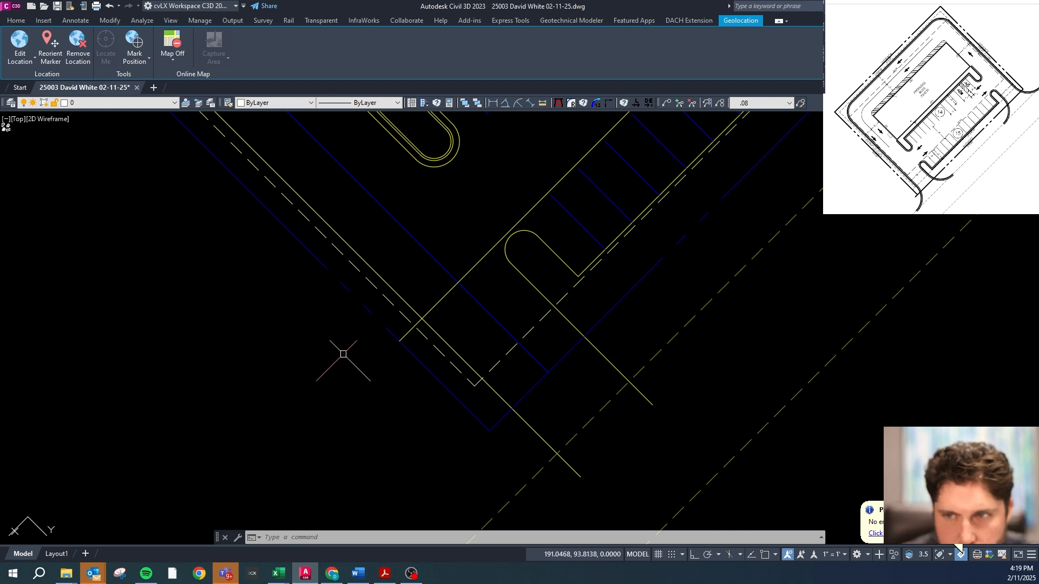
- Offset the southwest and northeast blue property lines inward as setback lines
type("o")
key("Return")
key("Return")
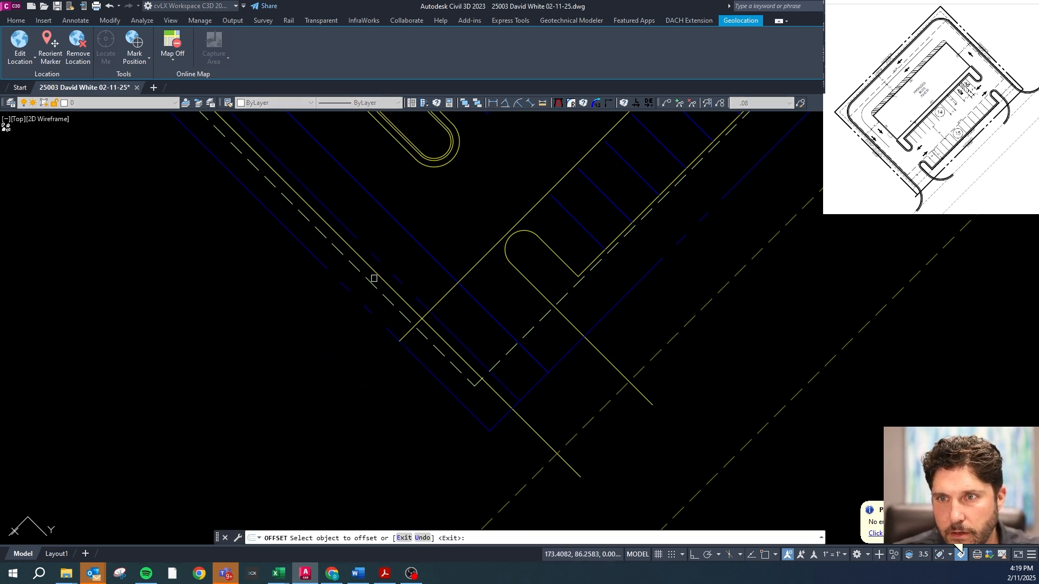
scroll(373, 303, "down", 5)
scroll(375, 304, "up", 2)
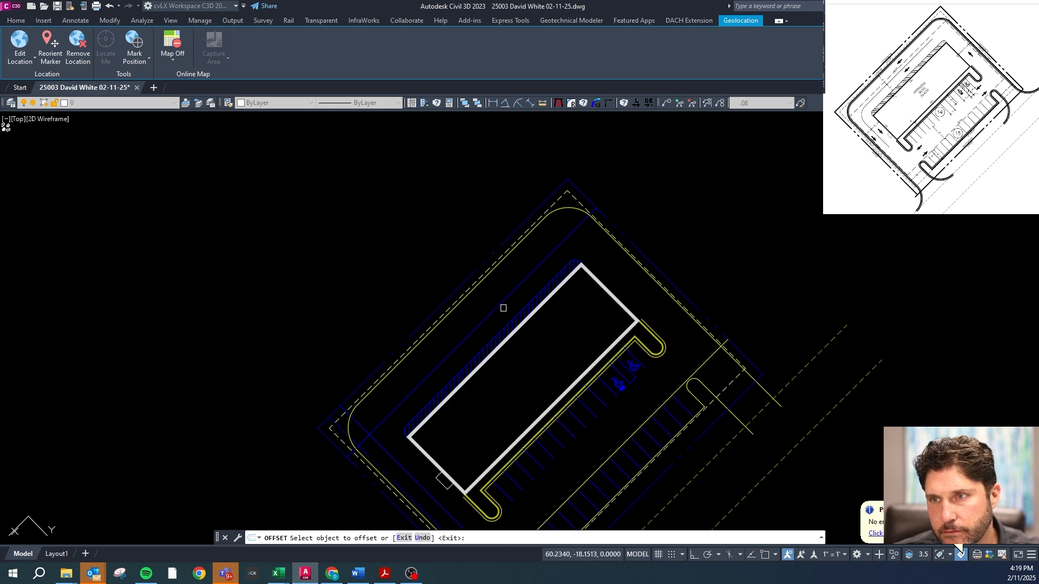
left_click(662, 275)
left_click(640, 292)
- Offset the northwest blue property line inward, toward the building, as a setback line
scroll(593, 249, "up", 4)
key("Escape")
type("o")
key("Return")
key("Return")
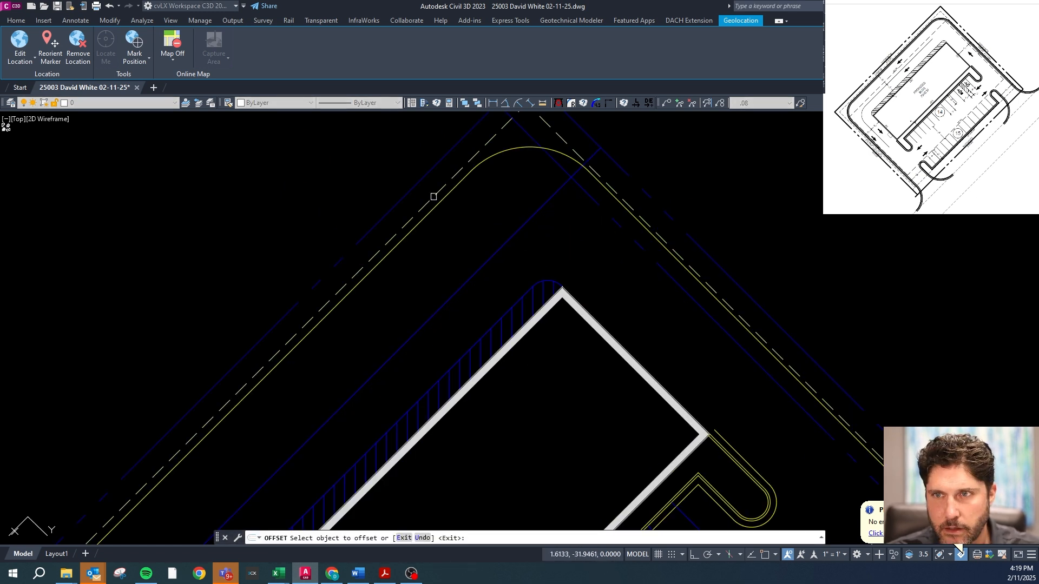
left_click(406, 194)
left_click(452, 225)
key("Escape")
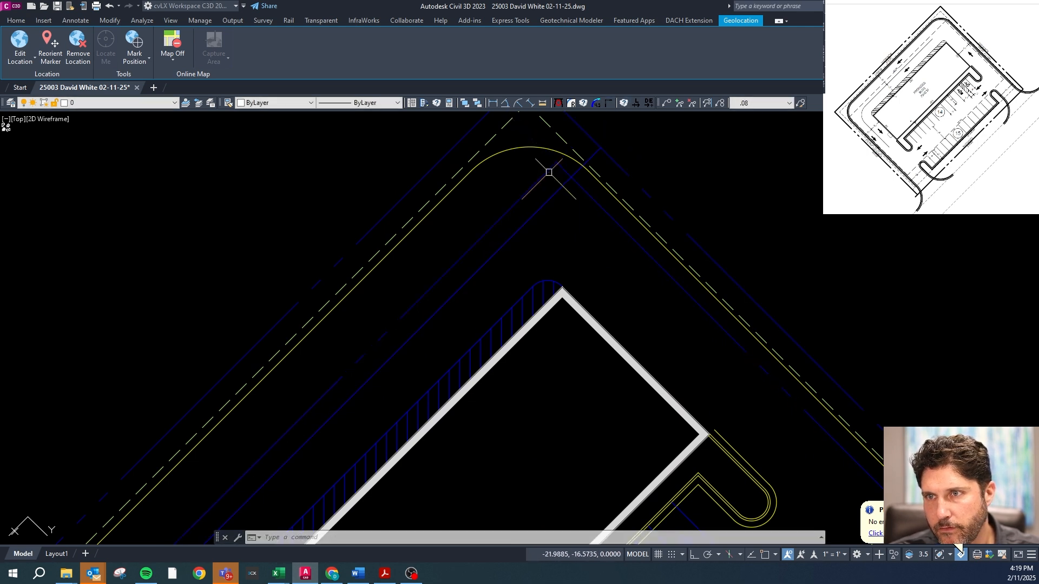
- Try to fillet the northwest setback line with the blue line closest to the building's southwest side
scroll(480, 240, "down", 4)
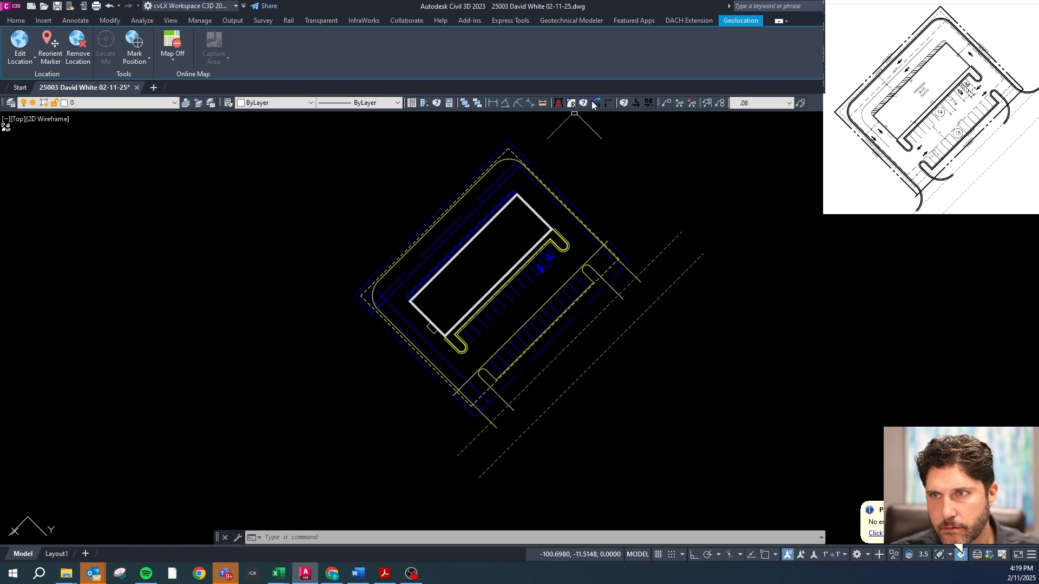
left_click(608, 104)
scroll(408, 285, "up", 4)
left_click(349, 318)
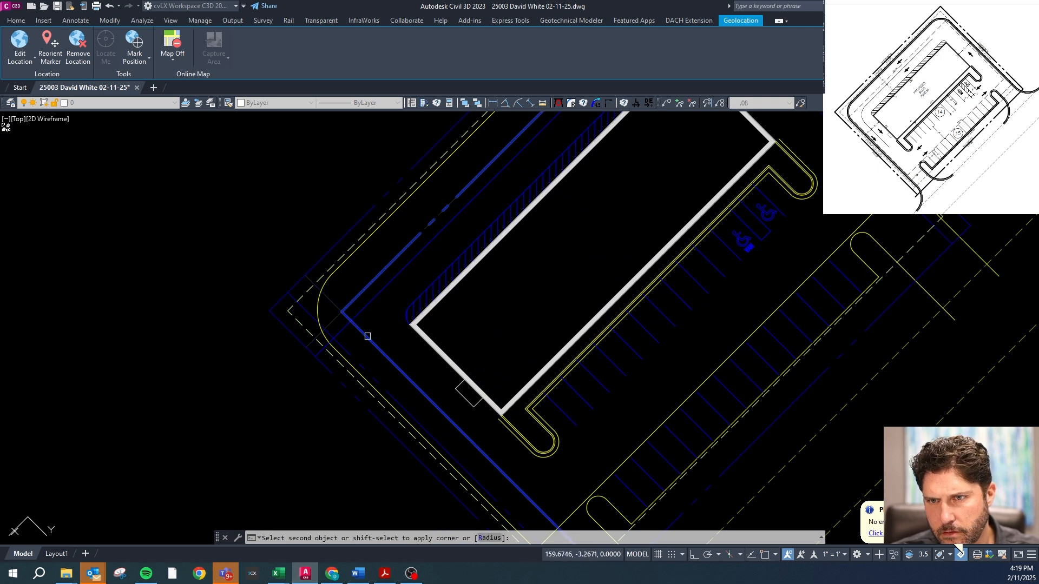
left_click(368, 335)
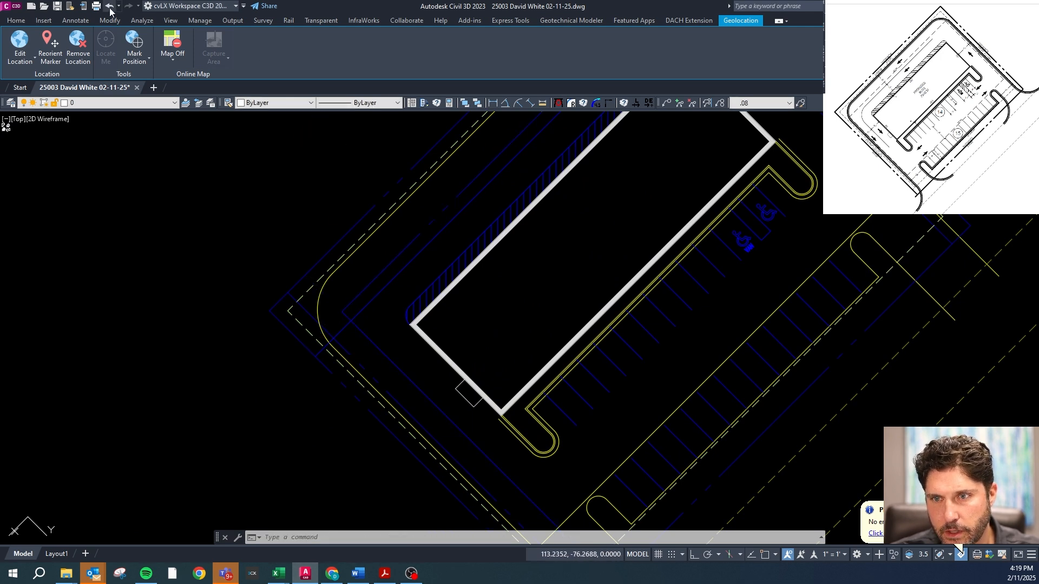
- Undo the last fillet and join the northwest and southwest setback lines in a sharp corner at the site's west corner
scroll(309, 302, "down", 5)
scroll(387, 303, "up", 5)
key("space")
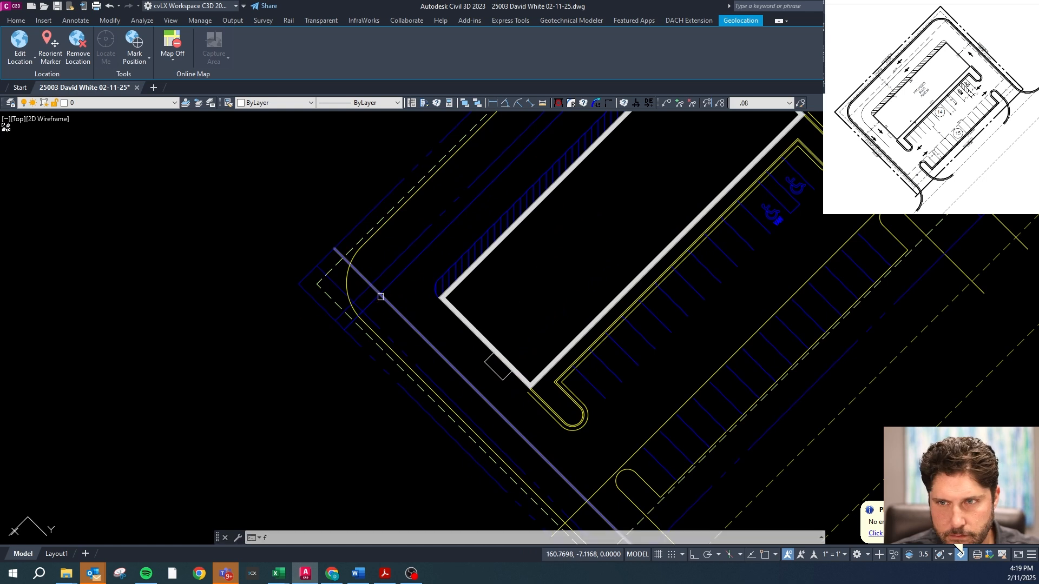
left_click(378, 278)
left_click(381, 329)
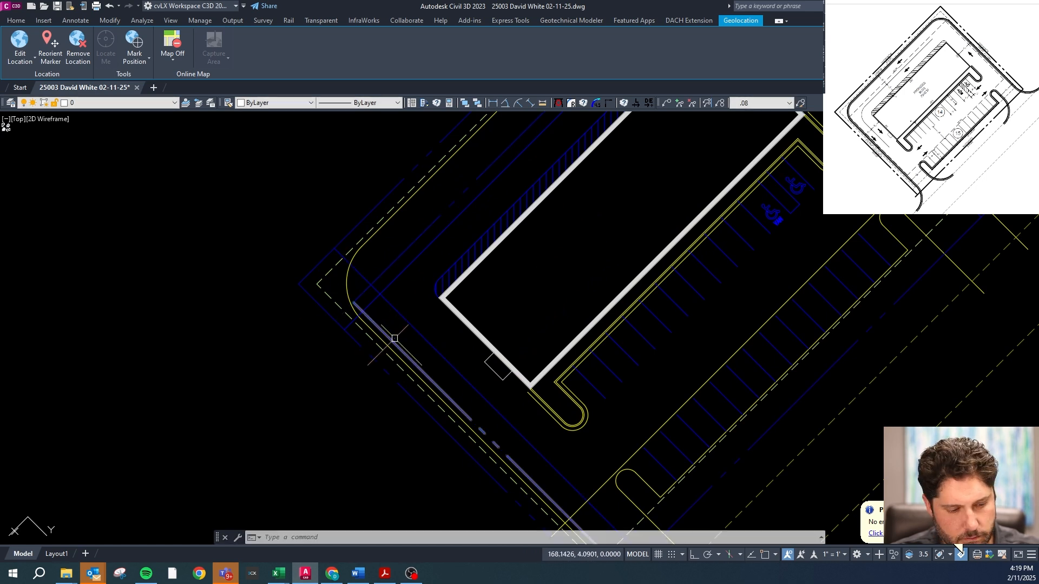
- Join the southwest setback line and the southeast setback line along the outer parking row in a sharp corner at the site's south end
key("space")
scroll(404, 331, "down", 5)
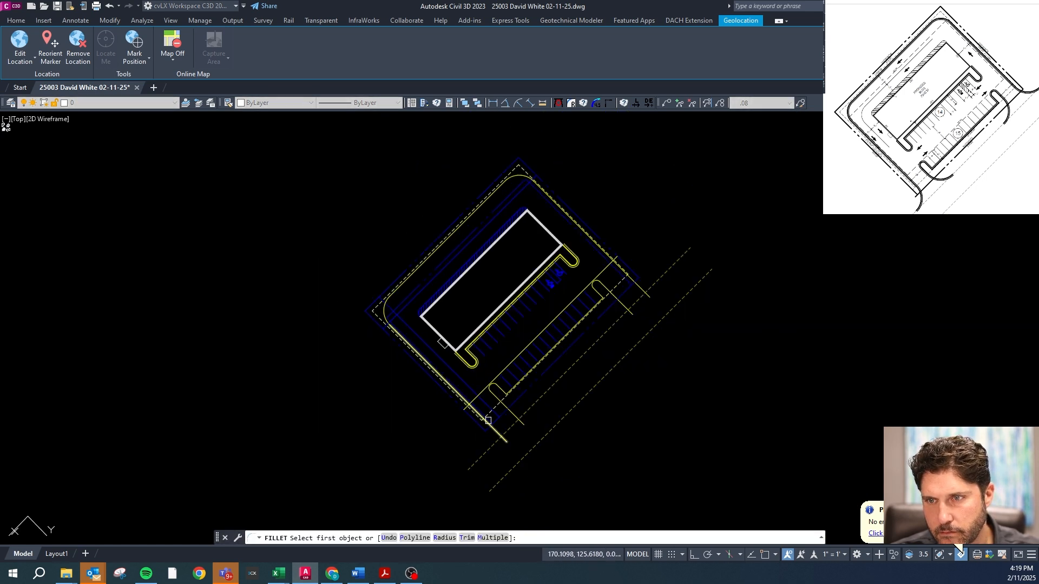
scroll(486, 420, "up", 5)
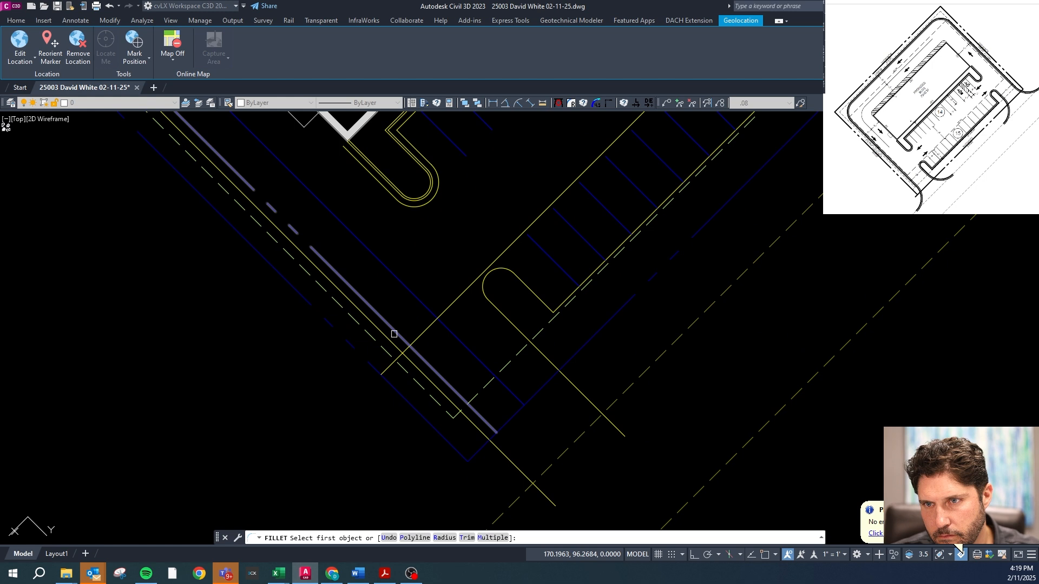
left_click(395, 332)
left_click(422, 331)
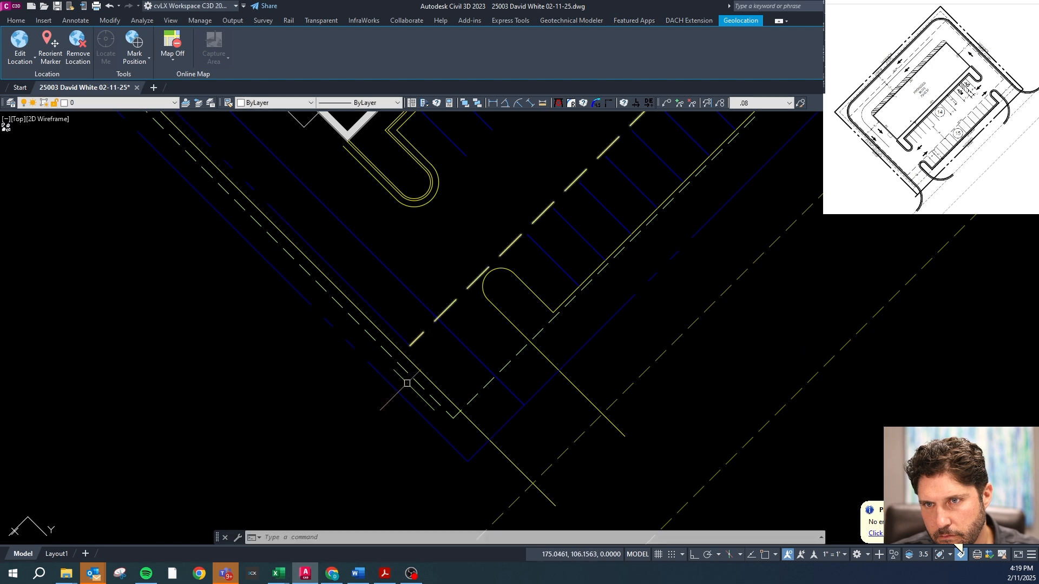
- Join the northeast setback line and the southeast setback line in a sharp corner at the site's east end
scroll(505, 262, "down", 5)
key("space")
scroll(505, 263, "up", 5)
left_click(531, 243)
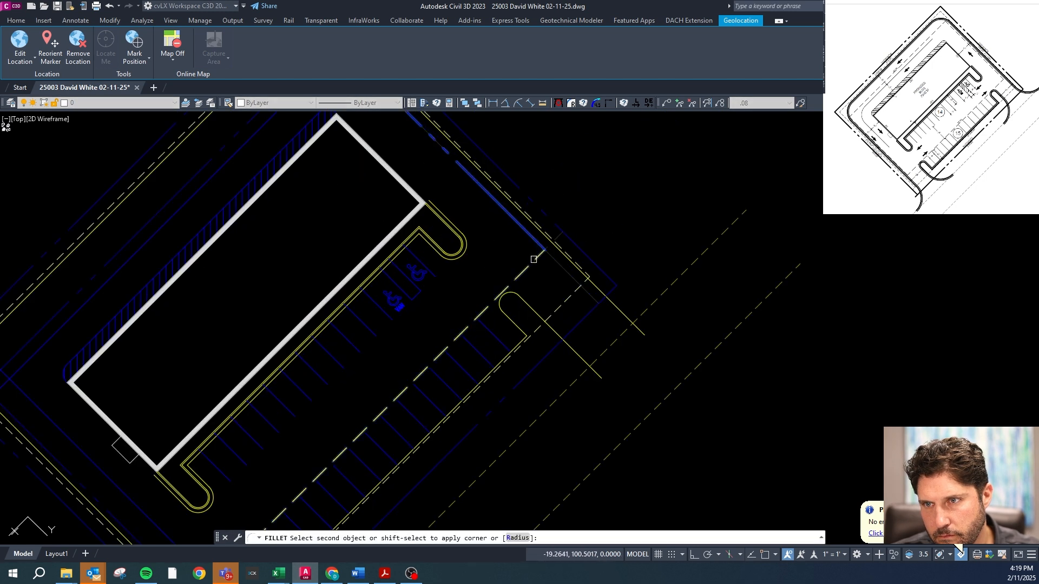
left_click(530, 240)
- Match the blue northeast, northwest and southwest setback lines to the properties of the dashed yellow setback line along the outer parking row
left_click(531, 240)
scroll(528, 243, "down", 4)
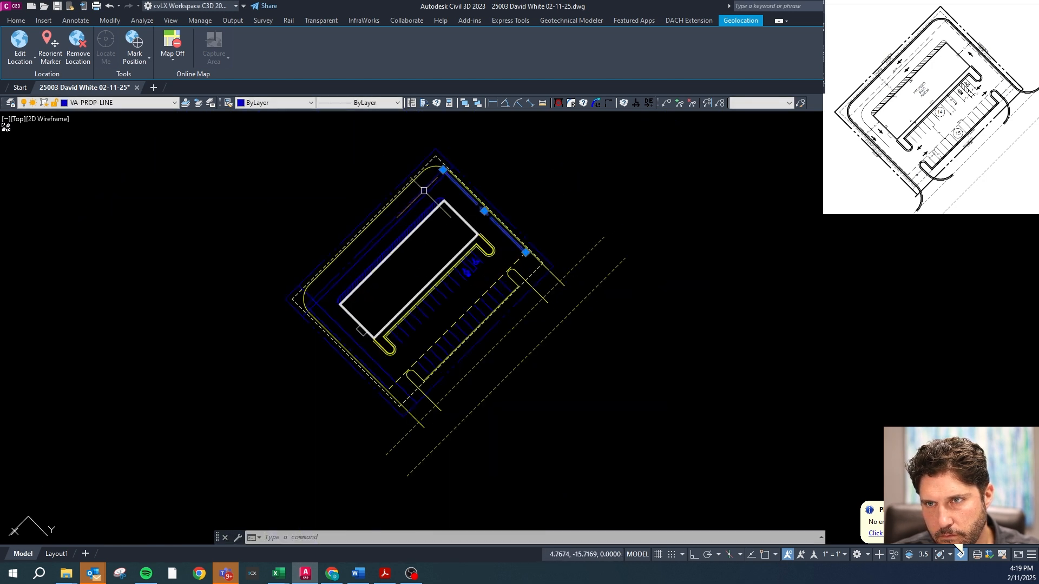
scroll(423, 190, "up", 3)
scroll(379, 244, "down", 2)
scroll(258, 335, "up", 5)
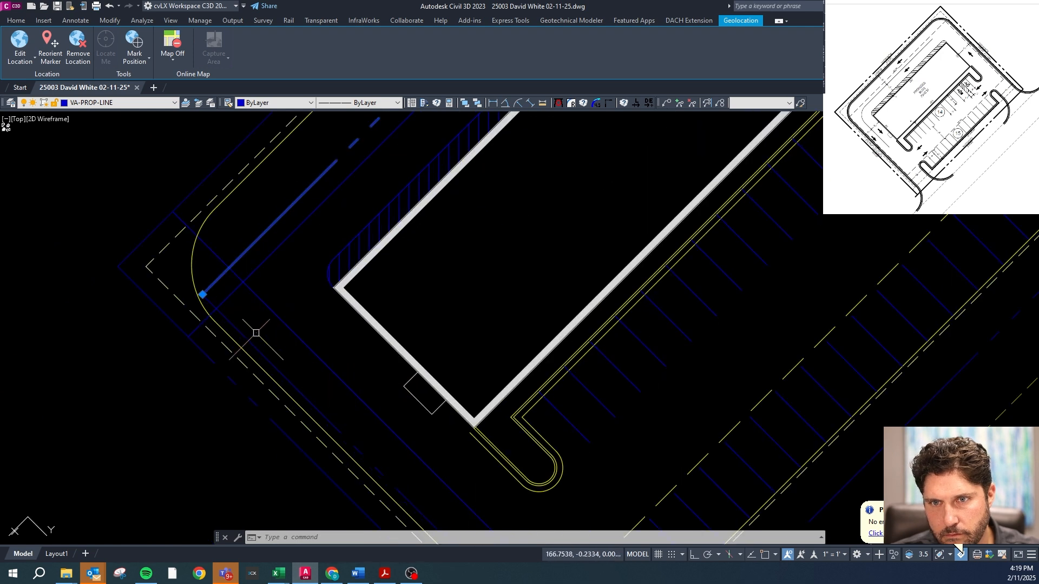
type("c")
key("space")
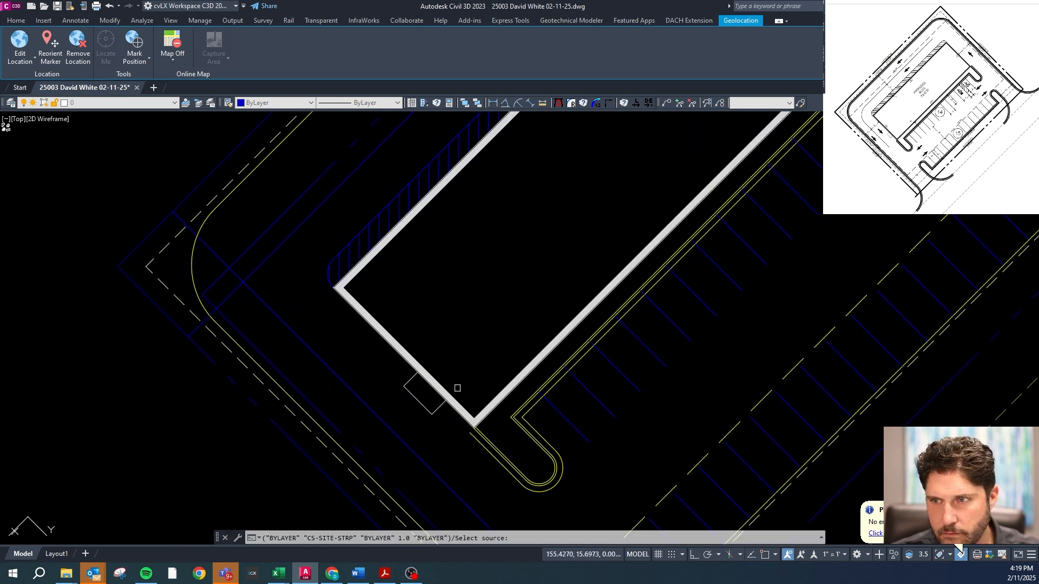
left_click(730, 429)
scroll(338, 392, "down", 4)
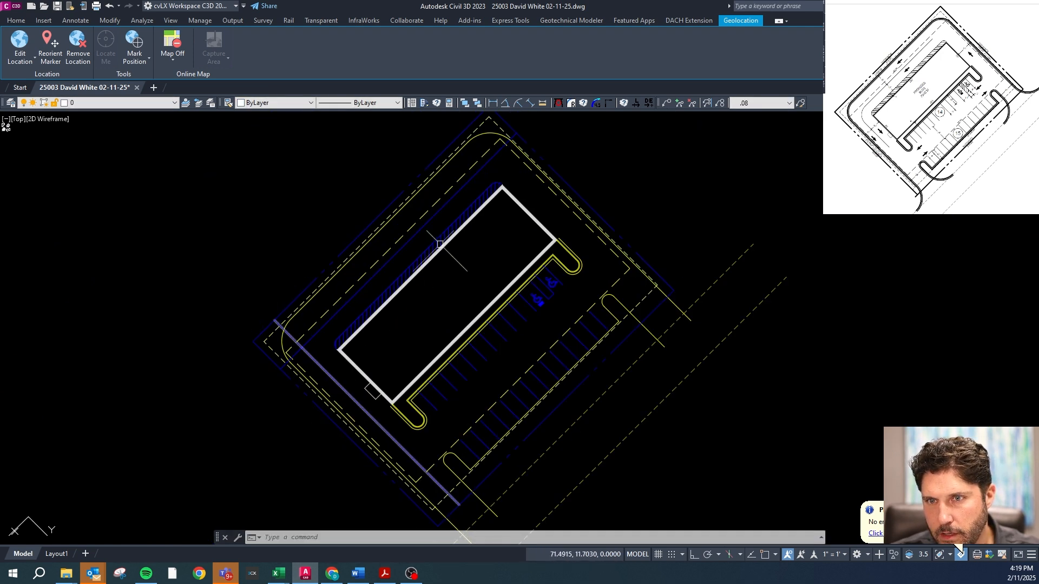
scroll(489, 171, "up", 2)
scroll(167, 448, "down", 4)
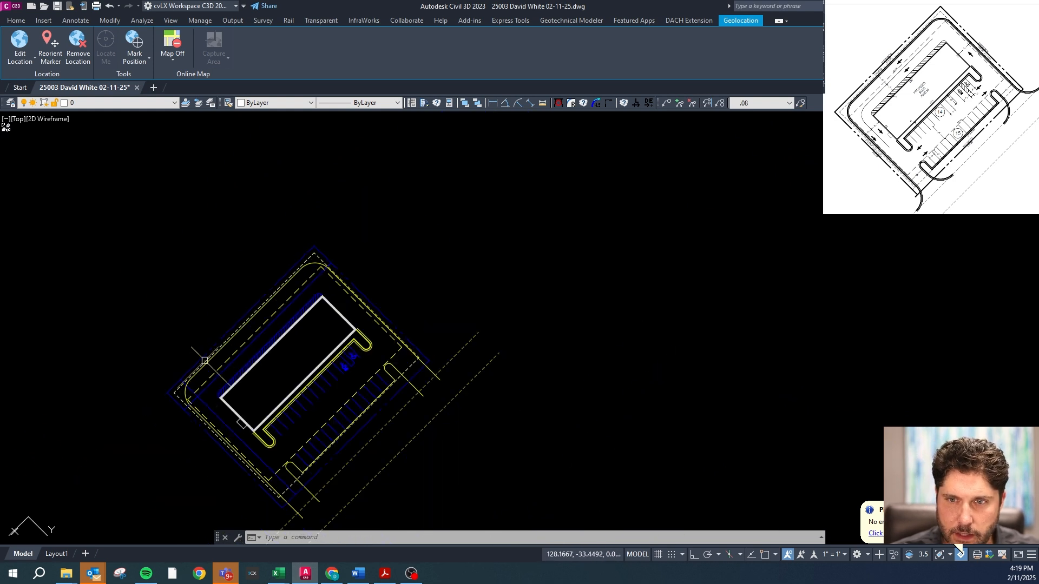
- Fillet the west corner of the inner drive lane striping line around the building with a radius of 20, trimming the lines
scroll(171, 485, "up", 4)
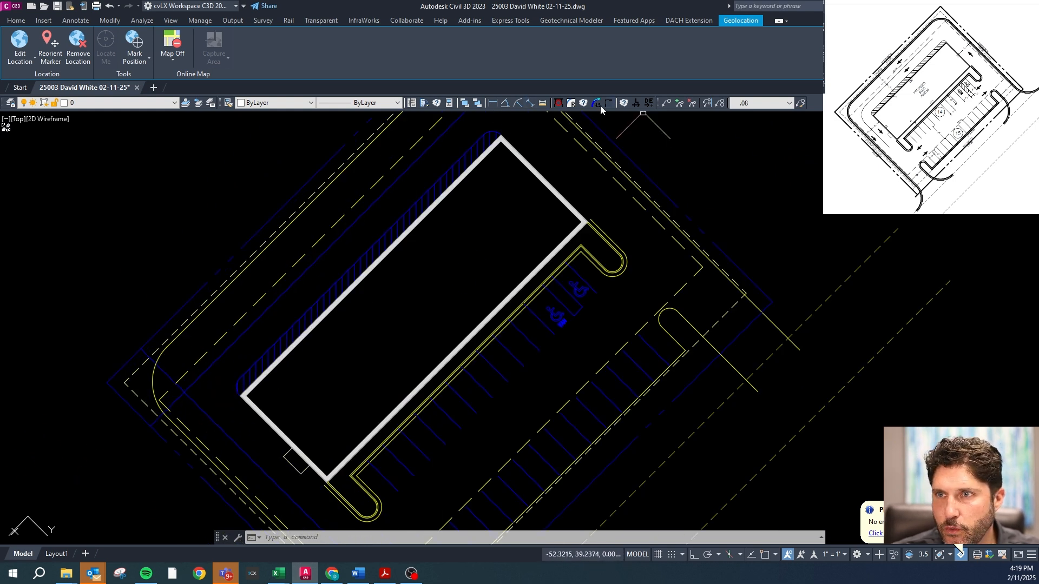
left_click(583, 102)
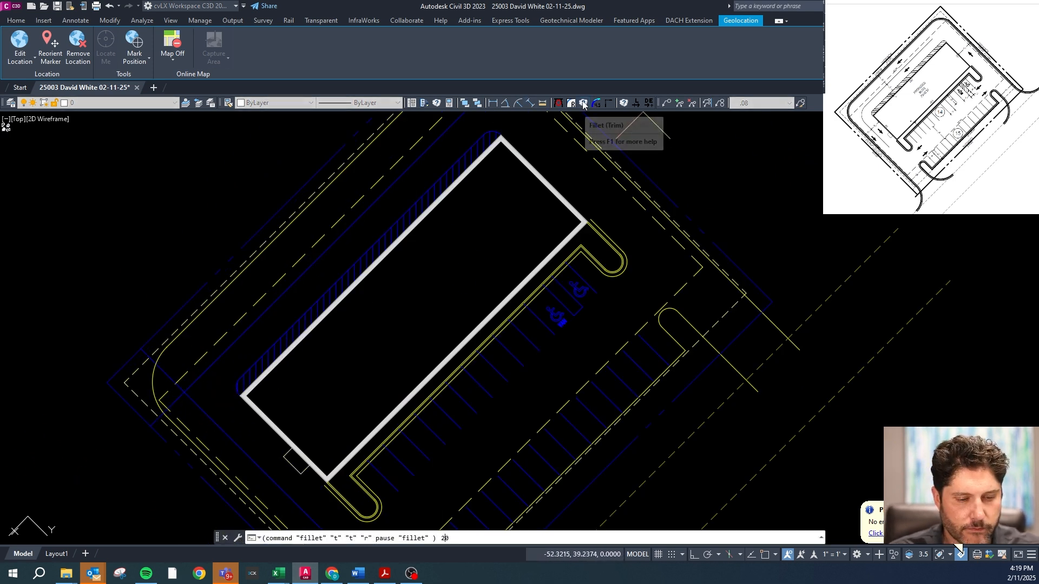
left_click(198, 390)
left_click(199, 406)
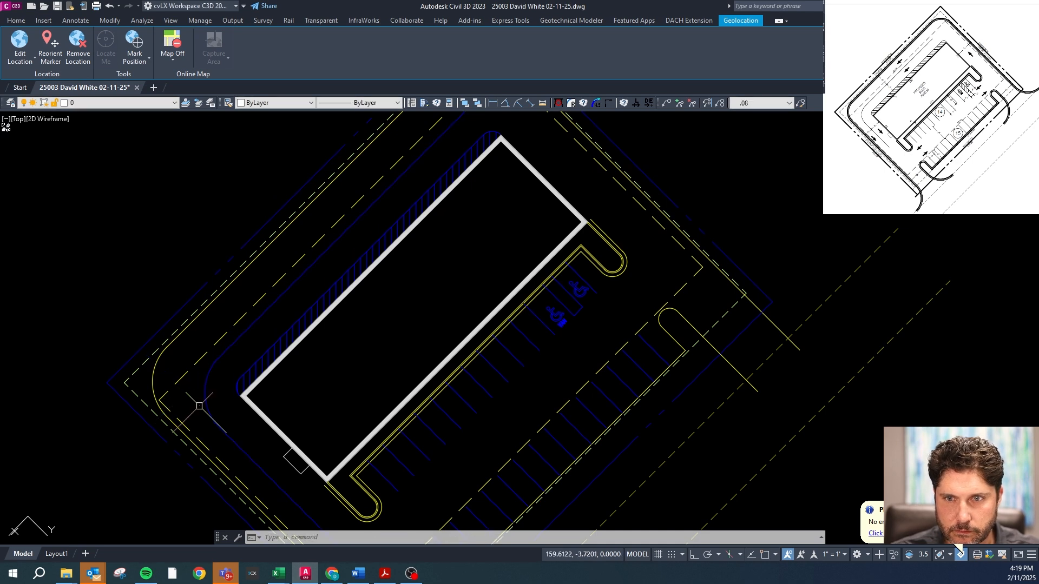
- Fillet both curb lines of the northeast driveway to the near road edge with a radius of 25, leaving the lines untrimmed
scroll(267, 420, "down", 5)
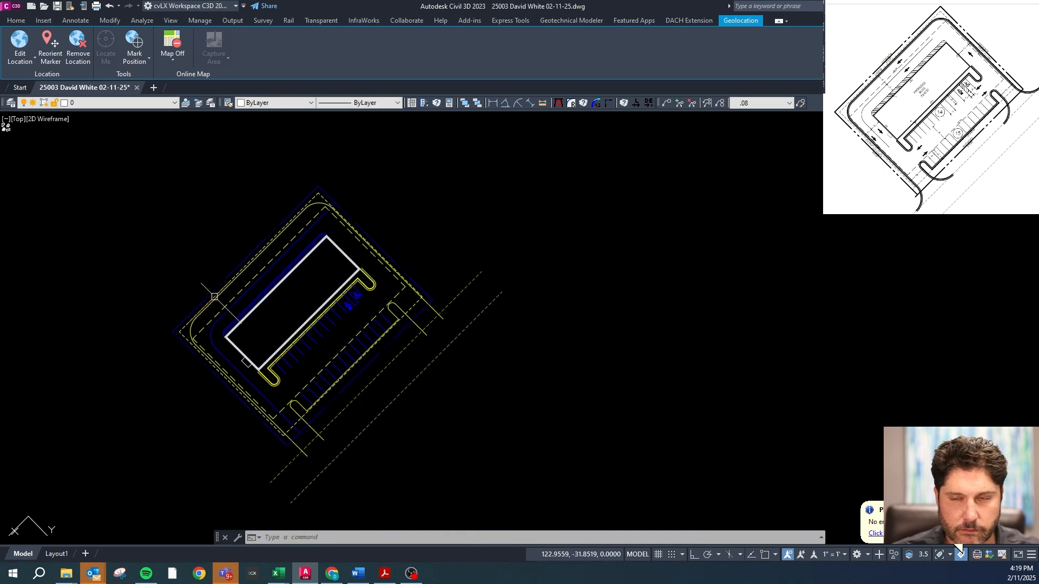
scroll(371, 281, "up", 6)
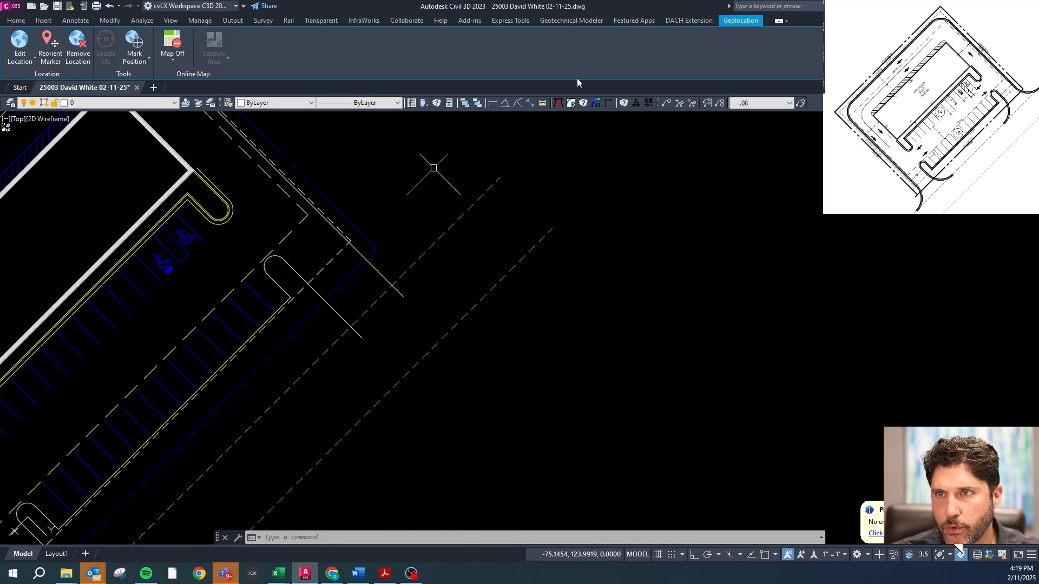
type("25")
key("Return")
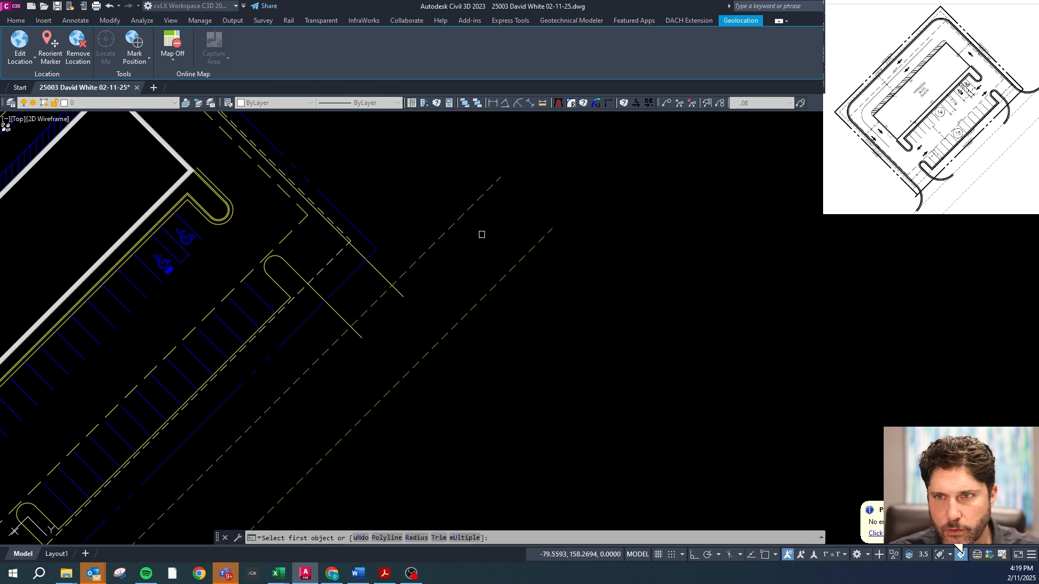
left_click(372, 268)
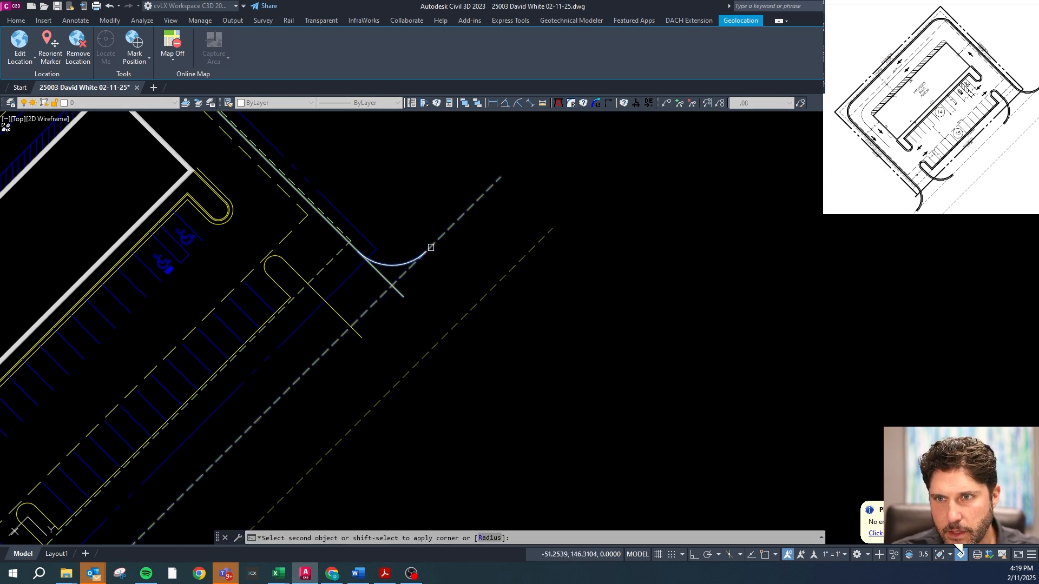
left_click(430, 249)
type("f")
key("Return")
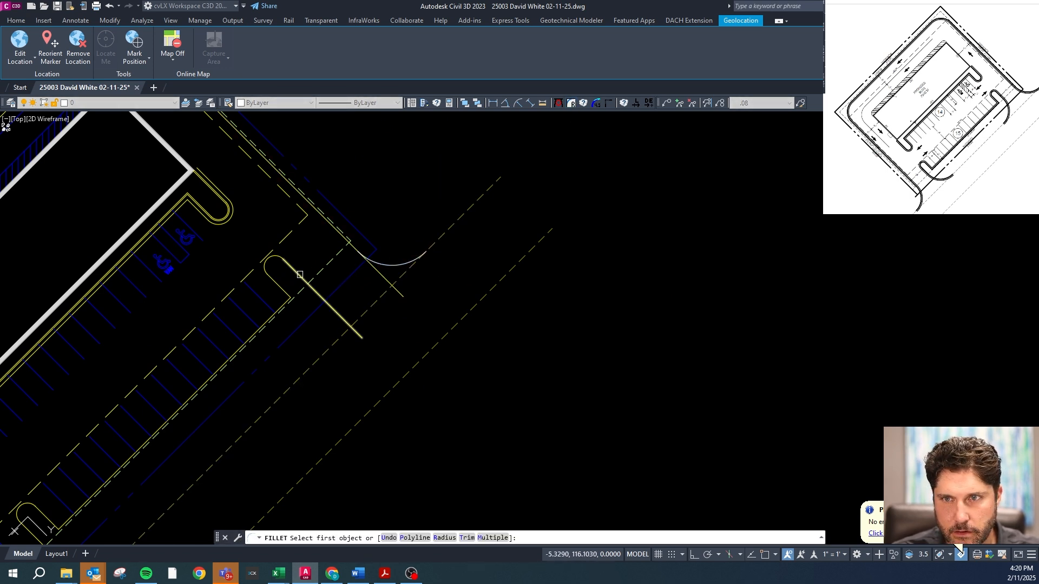
left_click(336, 311)
left_click(319, 356)
- Fillet both curb lines of the southwest driveway to the near road edge with the same 25 radius
scroll(320, 356, "down", 5)
scroll(297, 329, "up", 5)
key("Return")
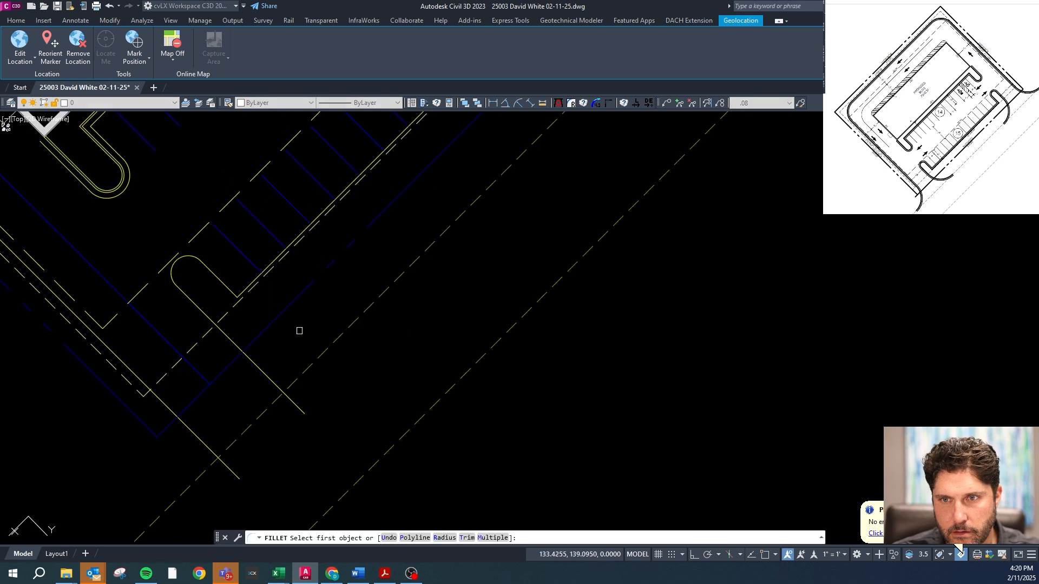
left_click(232, 336)
left_click(336, 329)
key("Return")
left_click(202, 440)
left_click(166, 509)
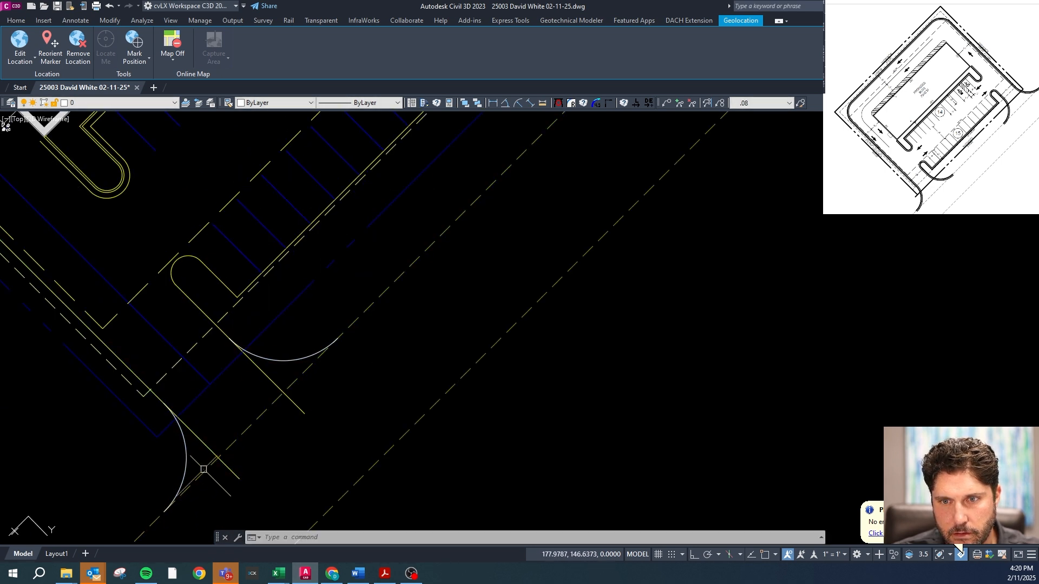
- Shorten the outer and inner curb lines of the southwest driveway to the endpoints of their fillet arcs
left_click(224, 464)
left_click(240, 478)
right_click(182, 466, "shift")
key("e")
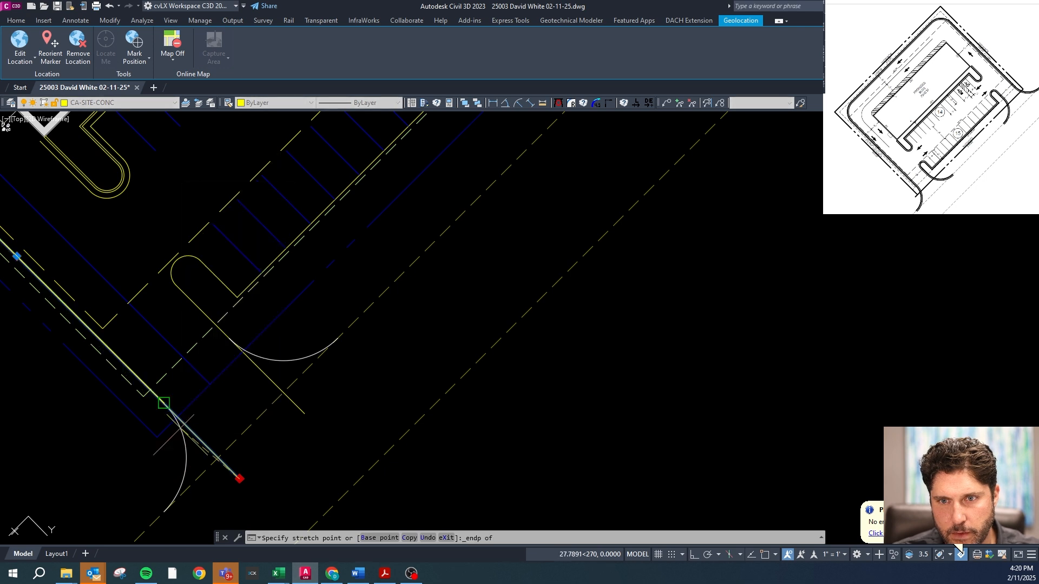
left_click(163, 403)
key("Escape")
left_click(260, 371)
left_click(305, 413)
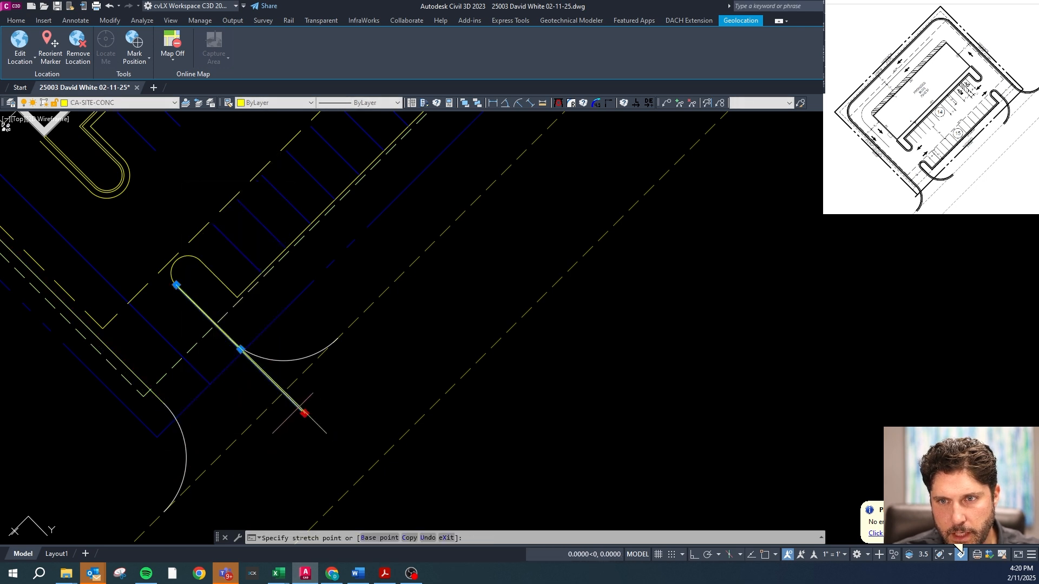
left_click(241, 350)
- Shorten the inner curb line of the northeast driveway to the endpoint of its fillet arc
scroll(152, 426, "down", 5)
scroll(362, 224, "up", 6)
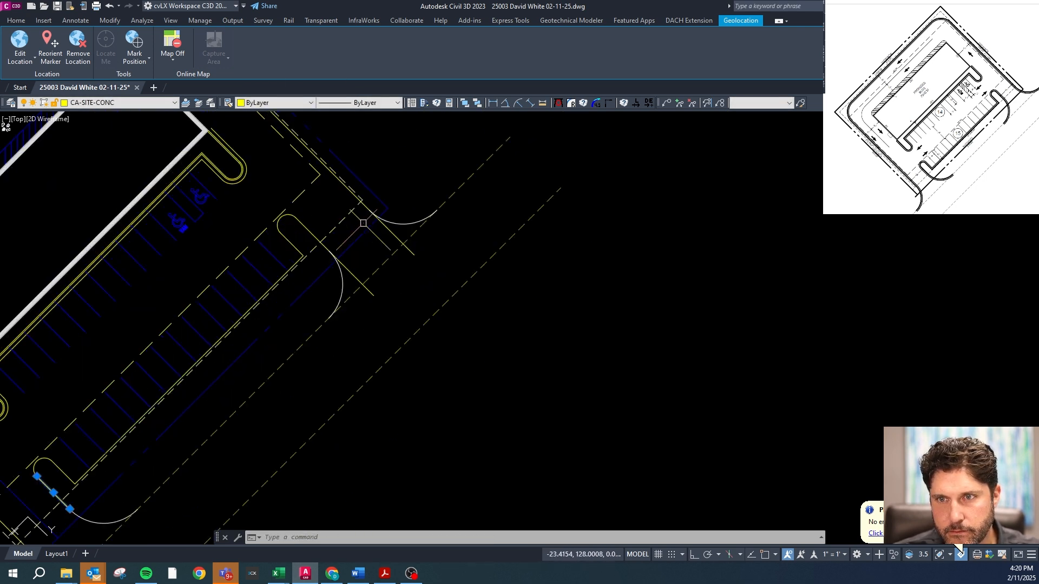
key("Escape")
left_click(318, 327)
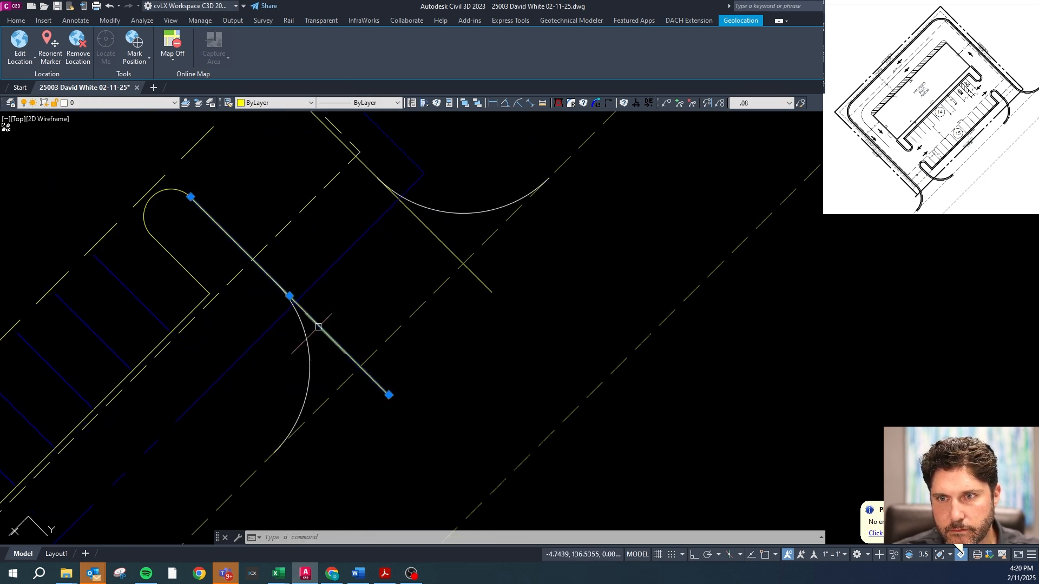
left_click(389, 394)
right_click(290, 309, "shift")
key("e")
left_click(276, 282)
key("Escape")
- Shorten the outer curb line of the northeast driveway to the endpoint of its fillet arc
left_click(428, 226)
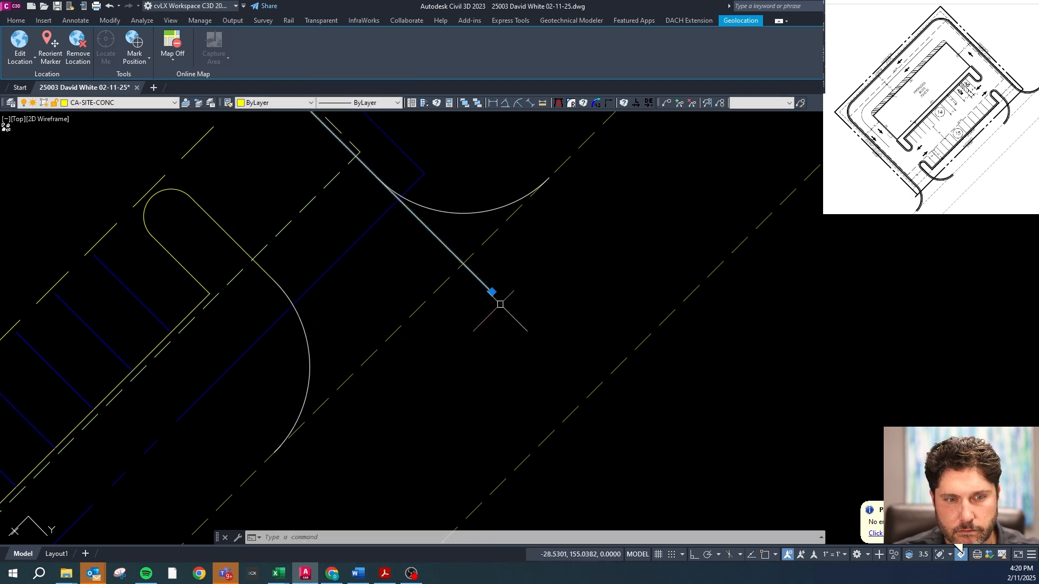
right_click(430, 209, "shift")
key("e")
left_click(429, 205)
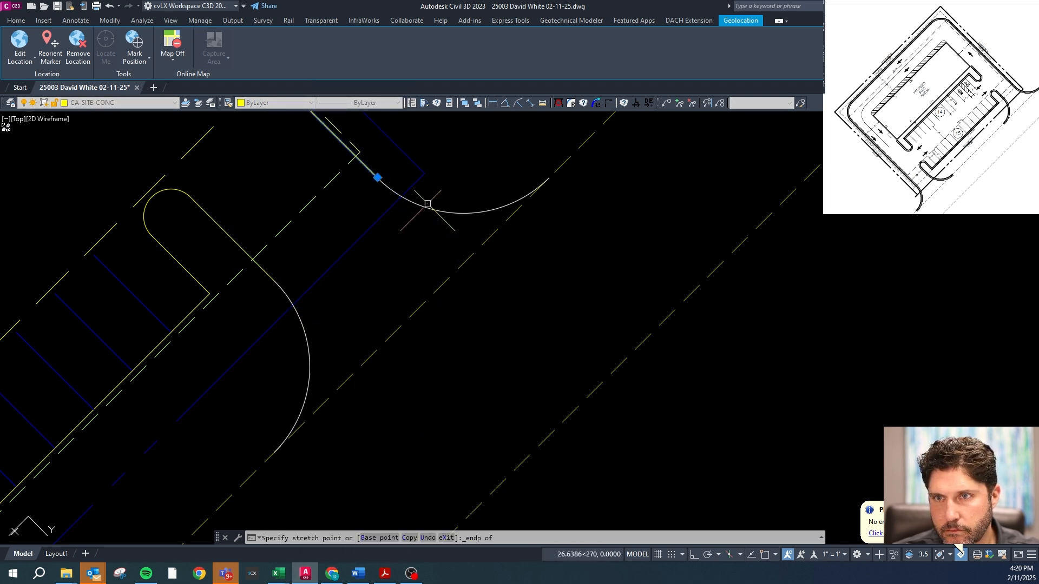
key("Escape")
- Match the driveway fillet arcs to the curb lines so they are on layer CA-SITE-CONC
left_click(420, 208)
left_click(403, 192)
left_click(307, 347)
scroll(379, 281, "down", 5)
scroll(364, 297, "up", 4)
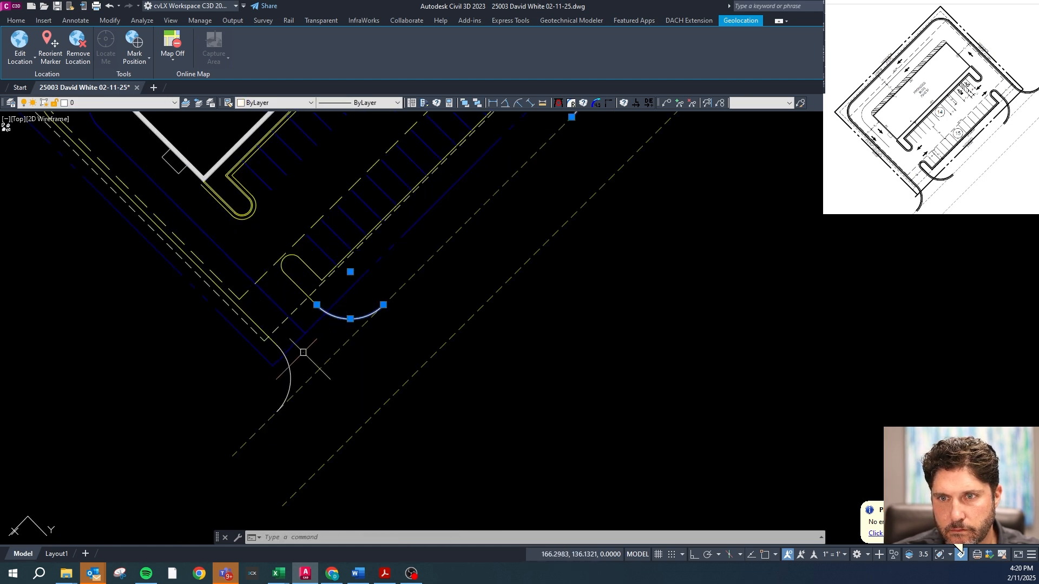
key("Return")
left_click(263, 319)
- Isolate the curb layer CA-SITE-CONC
type("fr")
key("Return")
type("s")
key("Return")
left_click(258, 323)
scroll(371, 389, "down", 3)
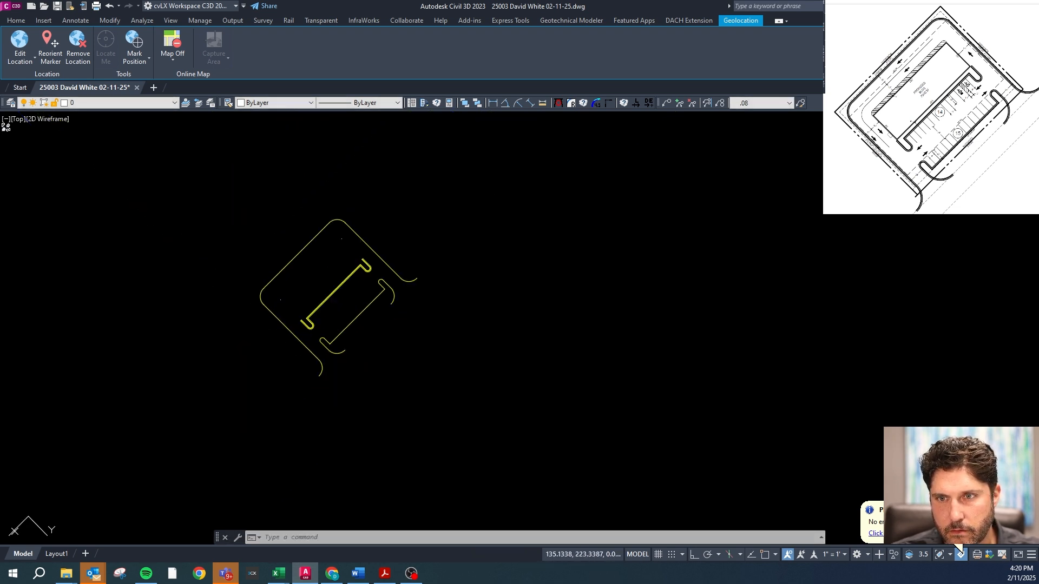
- Join the outer curb and parking curb segments with their driveway arcs into continuous polylines
left_click(371, 383)
left_click(305, 336)
left_click(435, 332)
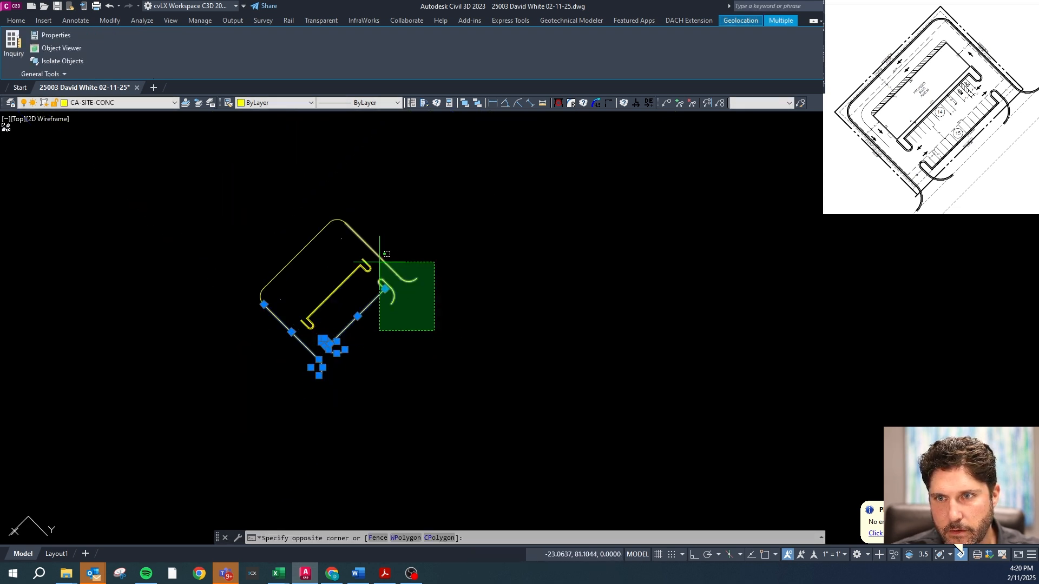
left_click(379, 241)
left_click(367, 219)
left_click(323, 219)
left_click(272, 288)
key("Escape")
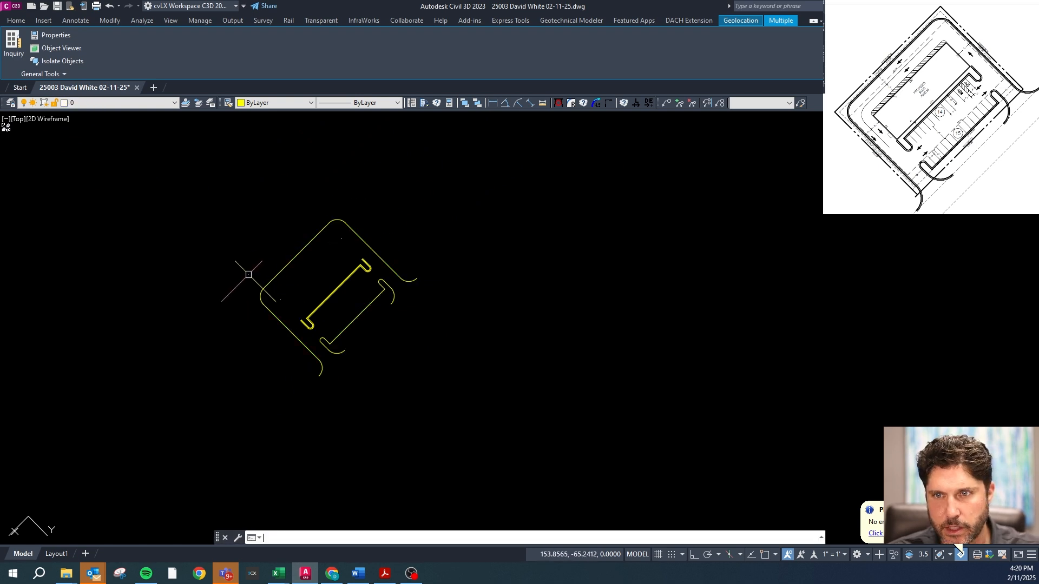
- Run the CC curb command on the joined curb polylines to add the parallel curb lines
type("cc")
key("Return")
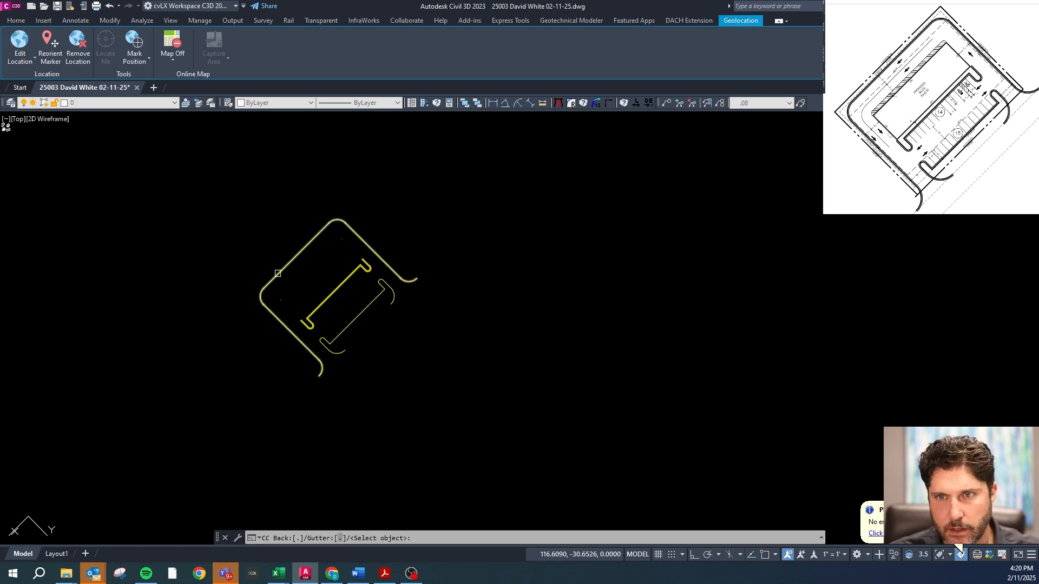
left_click(281, 281)
left_click(320, 289)
scroll(358, 324, "up", 2)
key("Escape")
key("Escape")
key("Escape")
- Erase the two stray objects inside the outer curb and restore the isolated layers with LAYUNISO
left_click(336, 200)
left_click(318, 216)
left_click(248, 282)
left_click(233, 299)
key("Delete")
key("Escape")
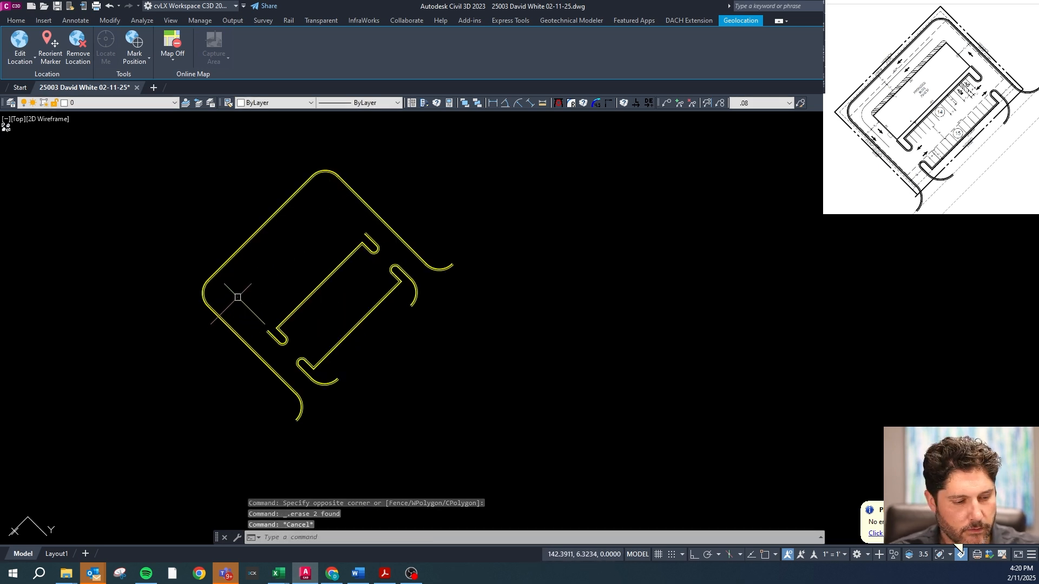
type("layuniso")
key("Return")
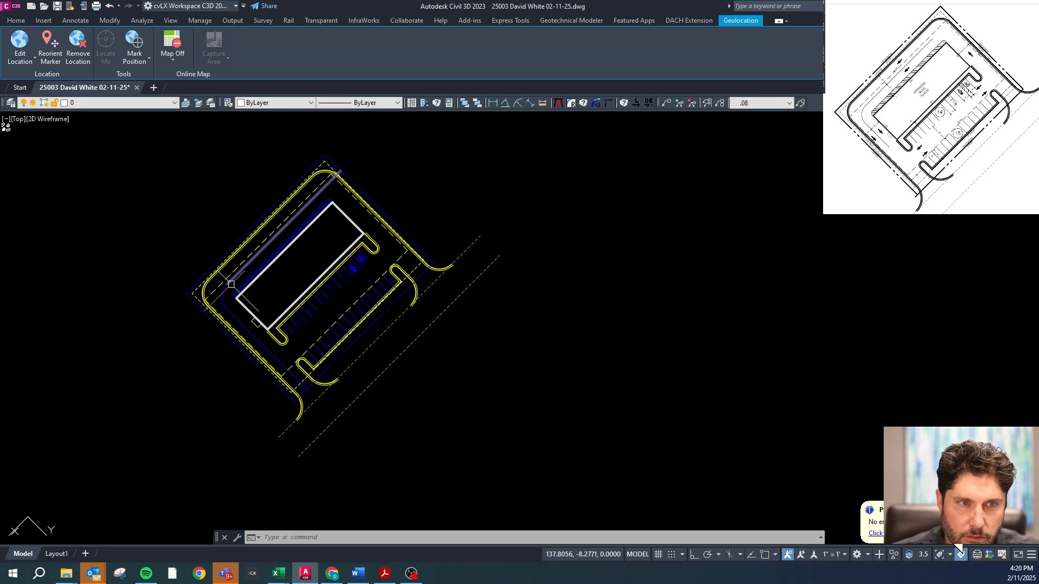
- Copy a blue straight traffic arrow from the SITE section of the block library into the drive lane northwest of the building
scroll(258, 252, "down", 7)
scroll(221, 239, "down", 3)
scroll(162, 225, "up", 8)
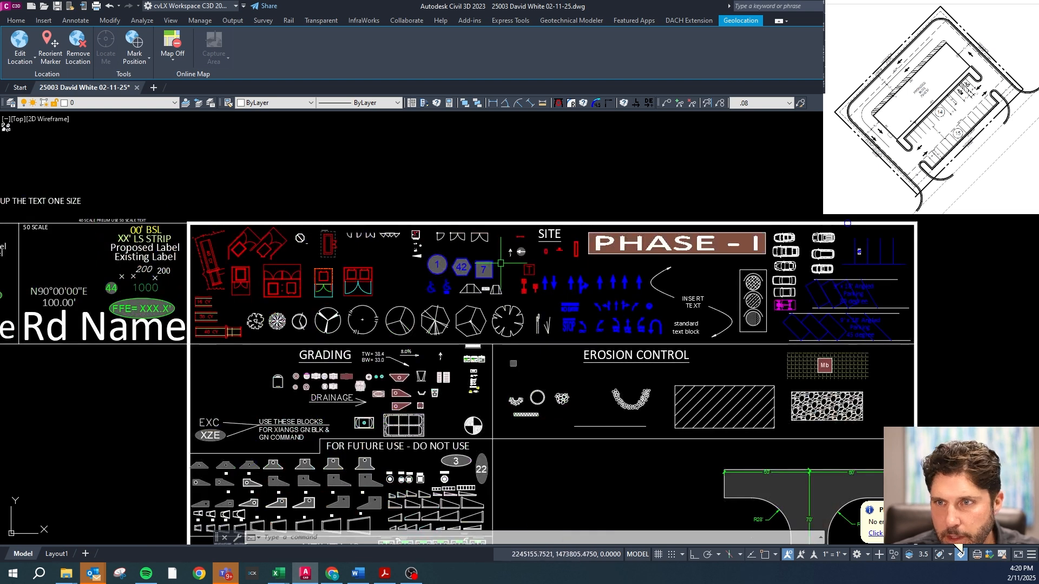
scroll(572, 270, "up", 3)
type("co")
key("space")
left_click(503, 319)
key("F8")
scroll(414, 341, "down", 8)
key("F8")
scroll(286, 393, "down", 5)
scroll(487, 363, "up", 15)
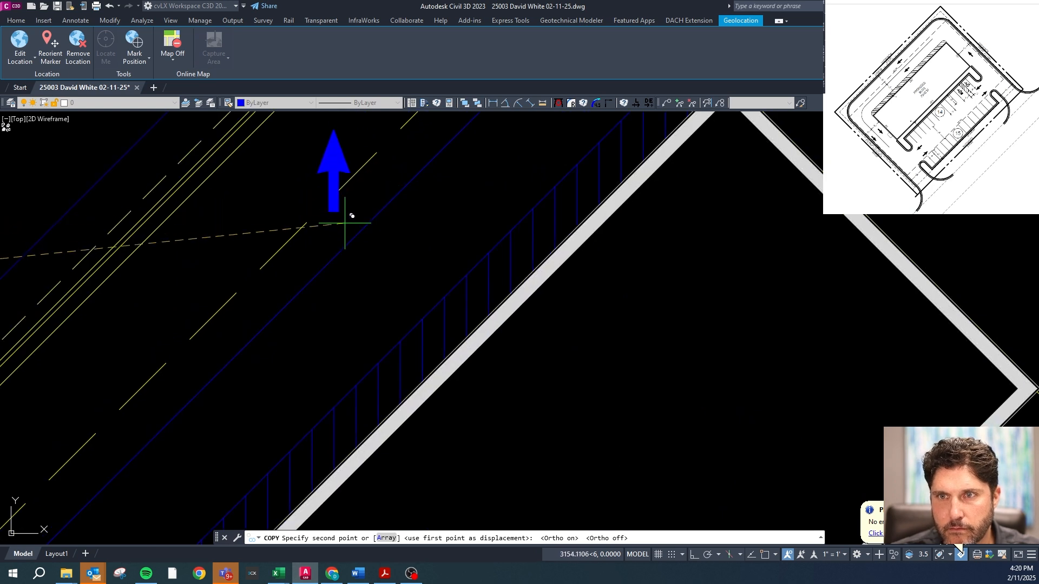
scroll(346, 239, "down", 5)
left_click(333, 236)
key("space")
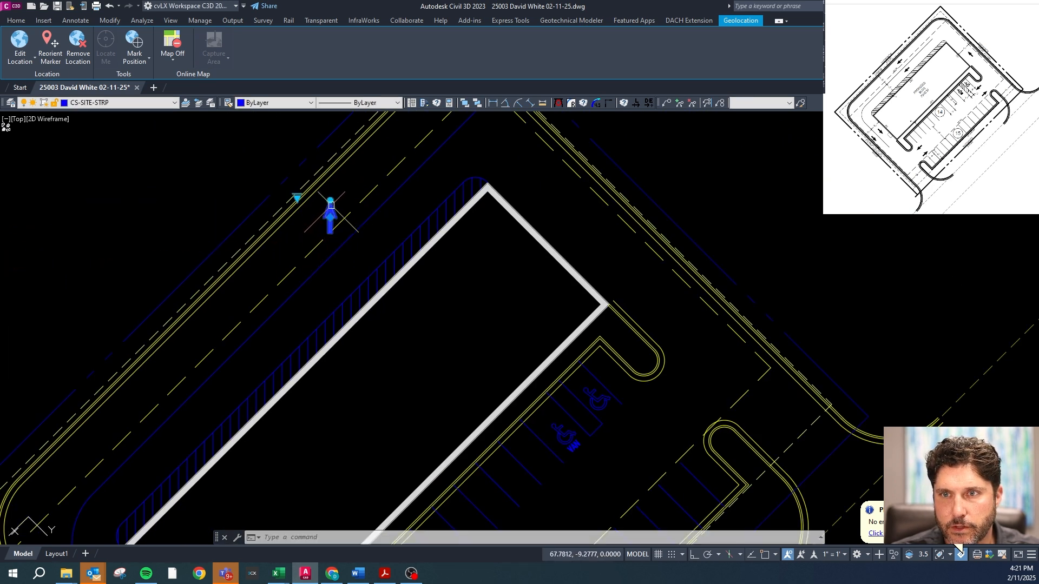
- Rotate the traffic arrow to point southwest along the lane and move it nearer the lane's centre
left_click(330, 201)
key("F8")
left_click(278, 277)
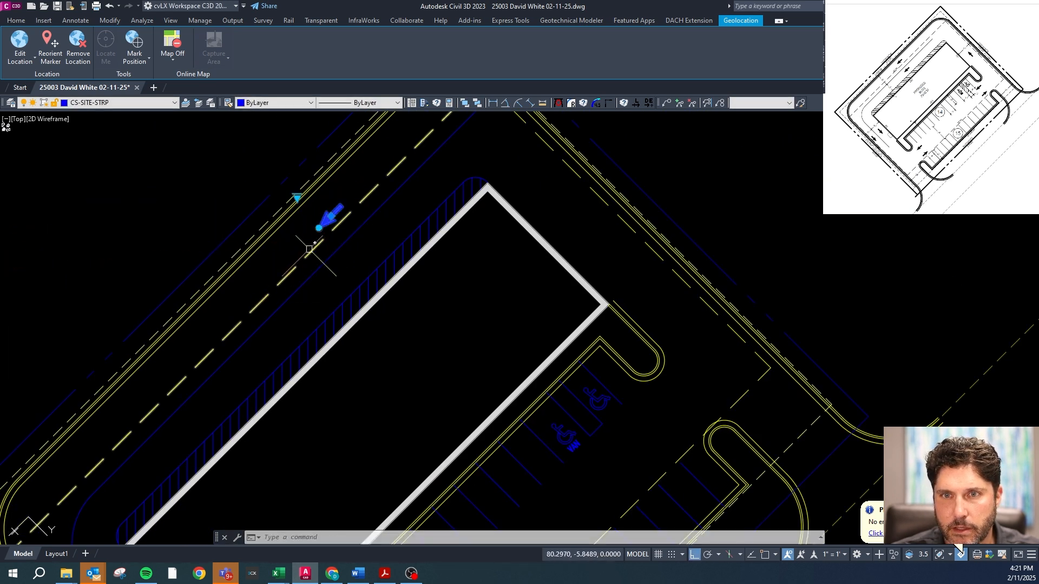
left_click(331, 216)
key("F8")
left_click(292, 244)
scroll(292, 244, "up", 4)
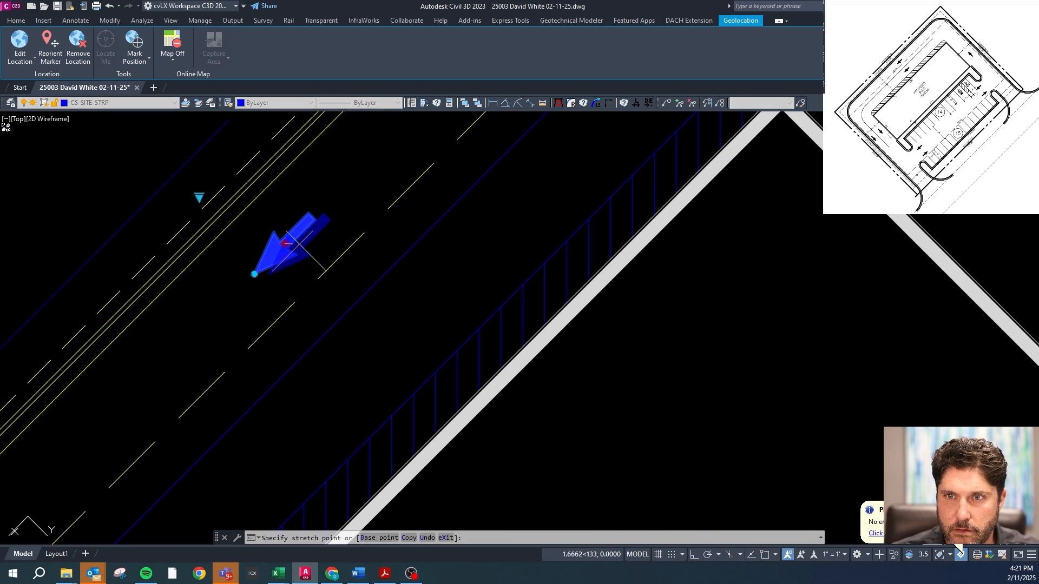
- Copy the traffic arrow into the drive lane northeast of the building
type("co")
key("space")
left_click(340, 254)
key("F8")
left_click(422, 363)
scroll(354, 298, "down", 5)
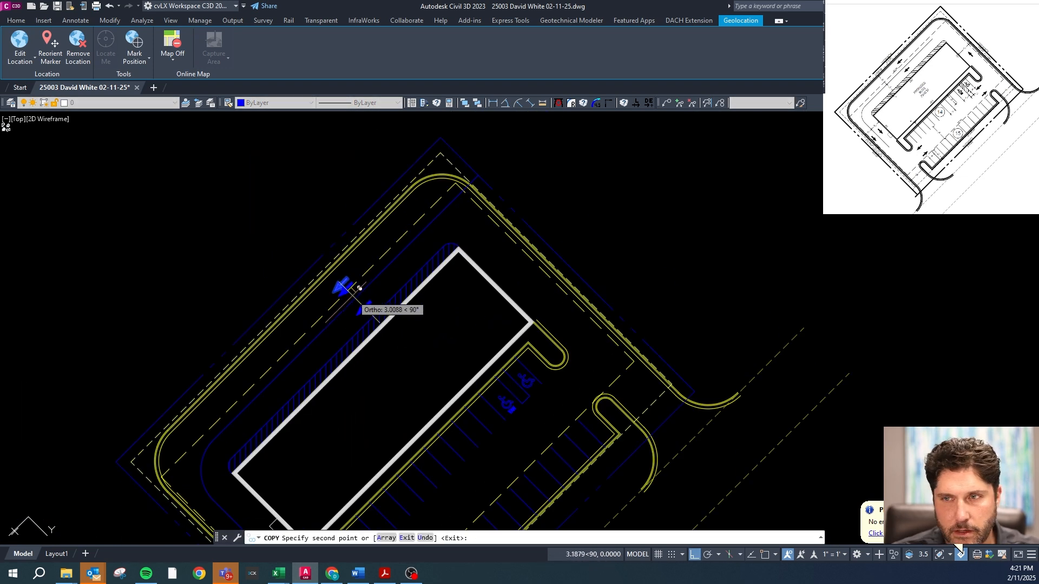
scroll(592, 321, "up", 4)
left_click(498, 299)
key("Escape")
- Rotate the northeast lane's arrow to point northwest and move it farther up along the lane
left_click(477, 291)
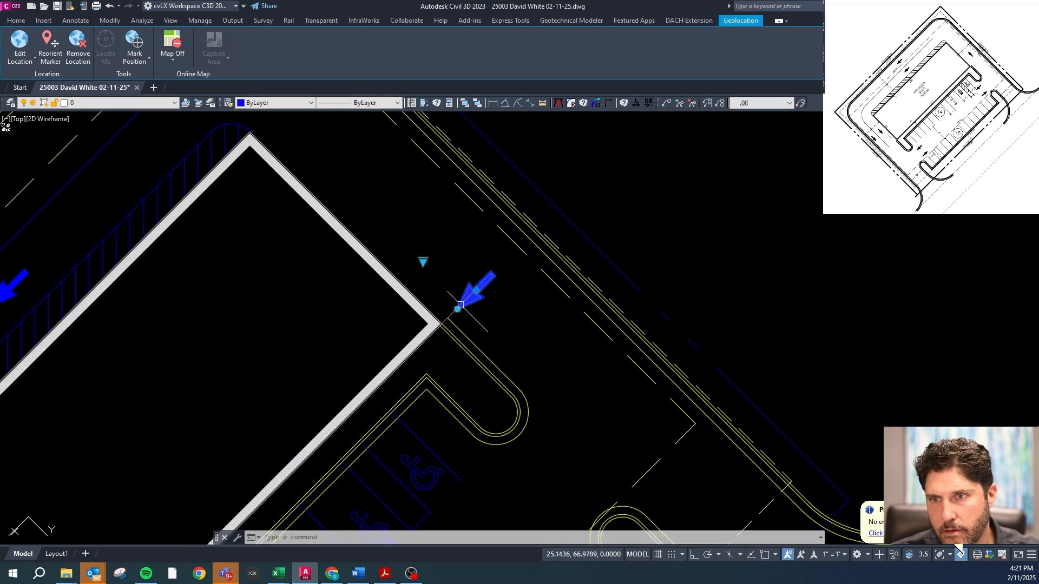
left_click(457, 310)
key("F8")
left_click(440, 256)
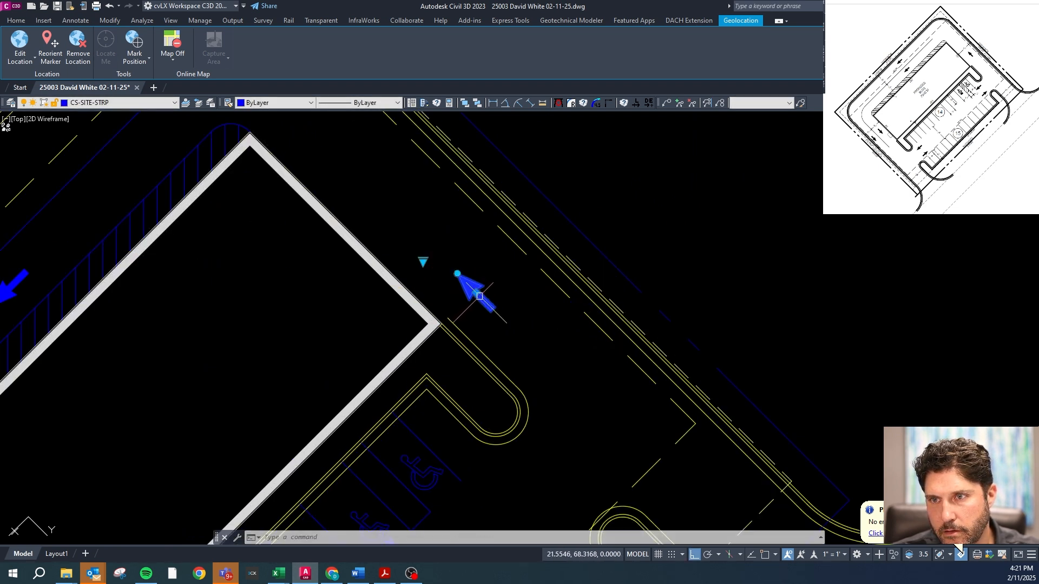
left_click(476, 293)
key("F8")
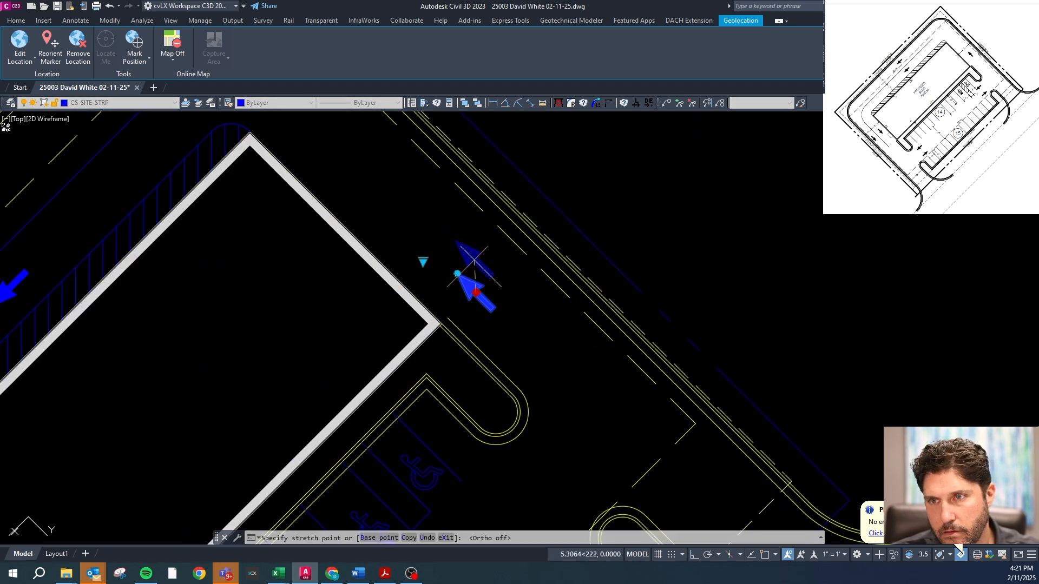
left_click(455, 250)
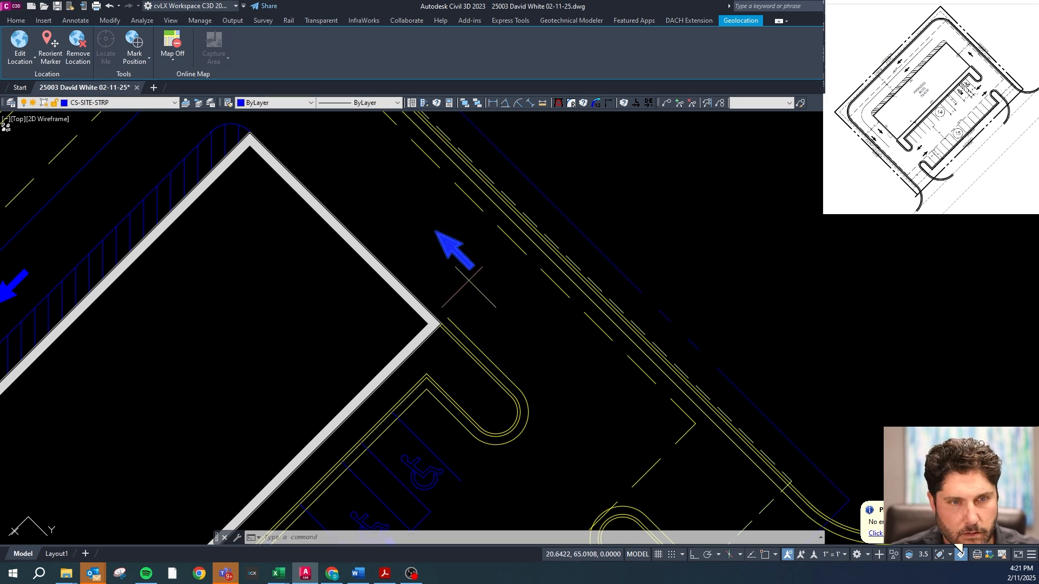
- Copy the northwest-pointing arrow into the drive lane southwest of the building
type("co")
key("Return")
left_click(468, 280)
scroll(499, 250, "down", 3)
scroll(284, 421, "up", 4)
left_click(402, 243)
key("Escape")
scroll(348, 292, "down", 4)
- Rotate the southwest lane's arrow to point southeast along the lane
left_click(358, 257)
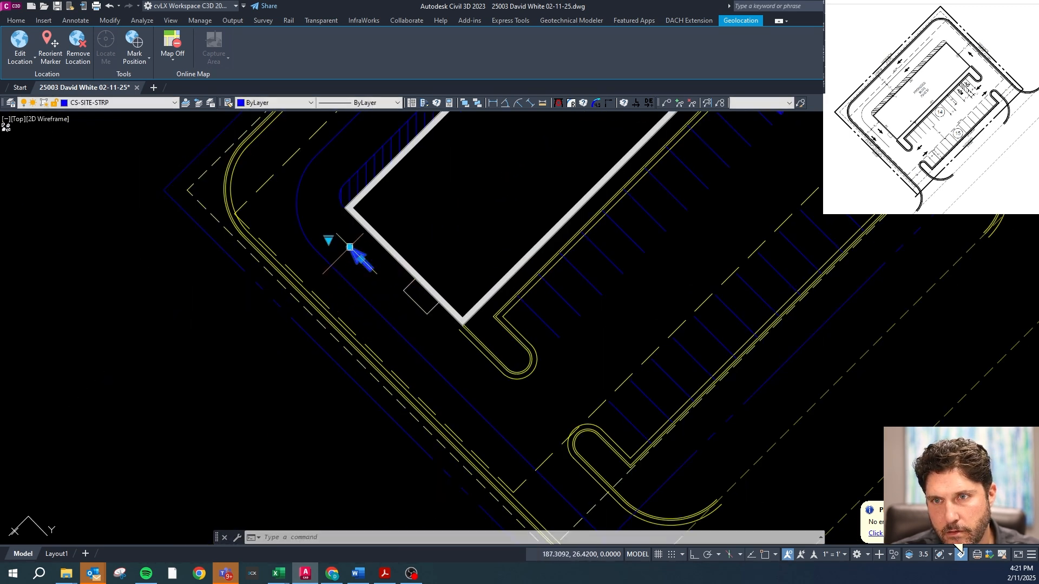
left_click(349, 247)
key("F8")
left_click(371, 265)
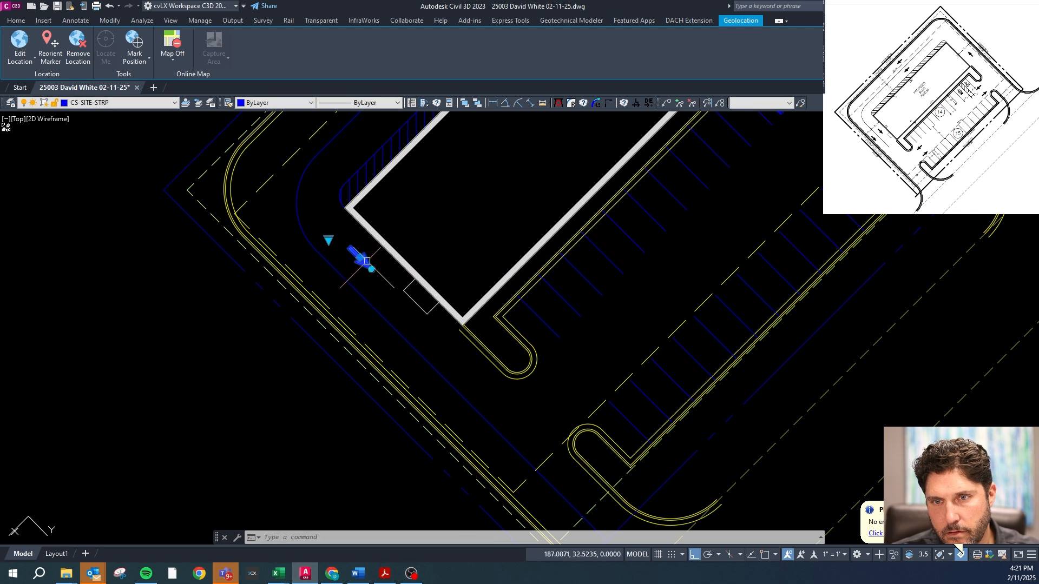
- Copy the southeast-pointing traffic arrow sideways into the adjacent outer lane southwest of the building
type("co")
key("Return")
left_click(384, 260)
scroll(365, 302, "up", 2)
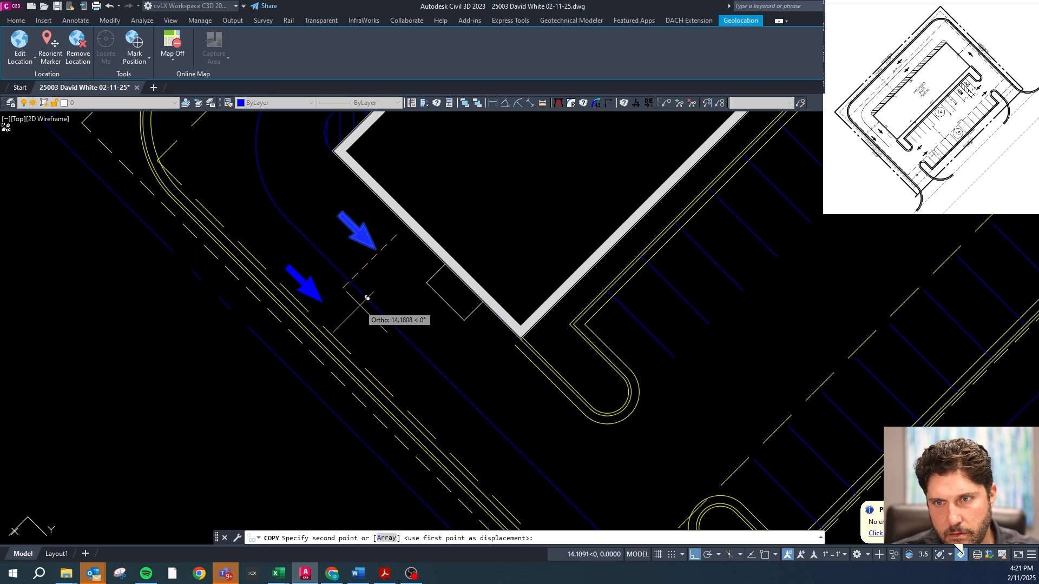
left_click(366, 295)
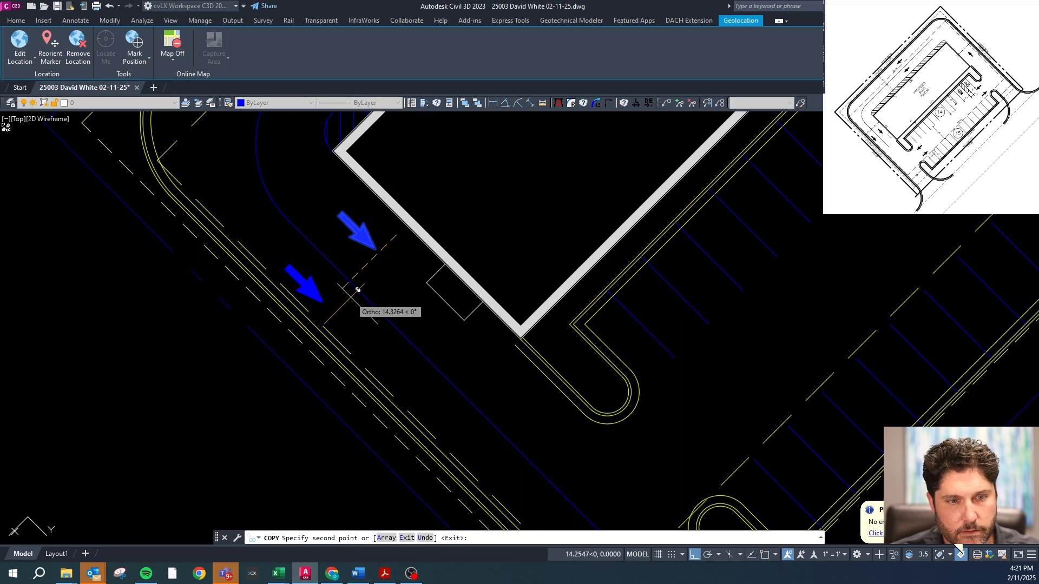
- Place another copy of the arrow, without ortho restriction, at the southwest end of the front parking drive aisle
right_click(358, 290)
key("Escape")
key("F8")
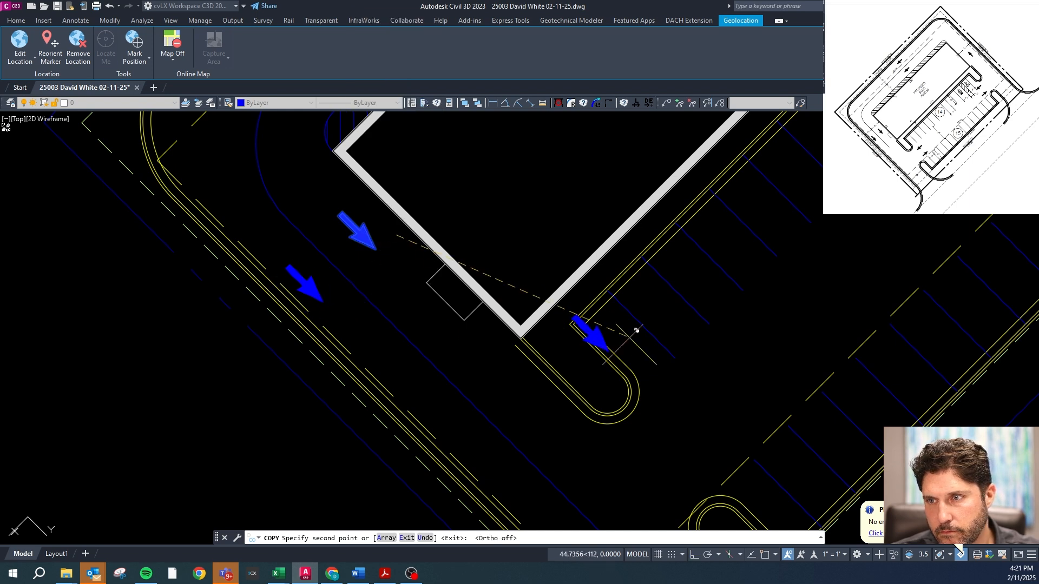
left_click(751, 379)
key("Escape")
- Switch the parking aisle's arrow to DUAL STRAIGHT and rotate it to run along the aisle
left_click(723, 386)
left_click(729, 394)
key("F8")
left_click(671, 359)
left_click(665, 347)
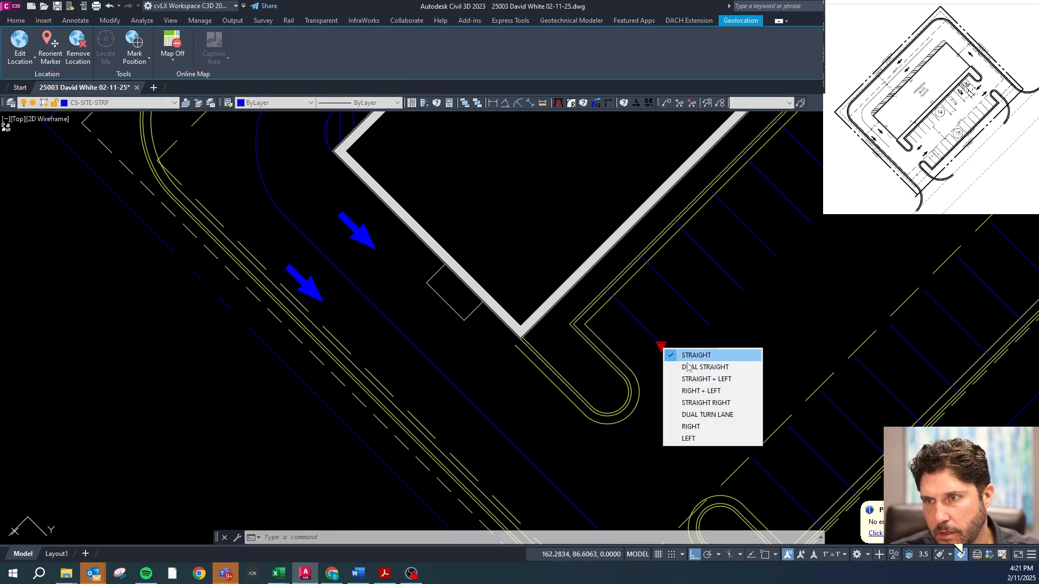
left_click(700, 364)
left_click(712, 353)
left_click(759, 326)
- Adjust the dual arrow's position between the two parking rows with ortho off
left_click(713, 381)
left_click(715, 381)
left_click(712, 376)
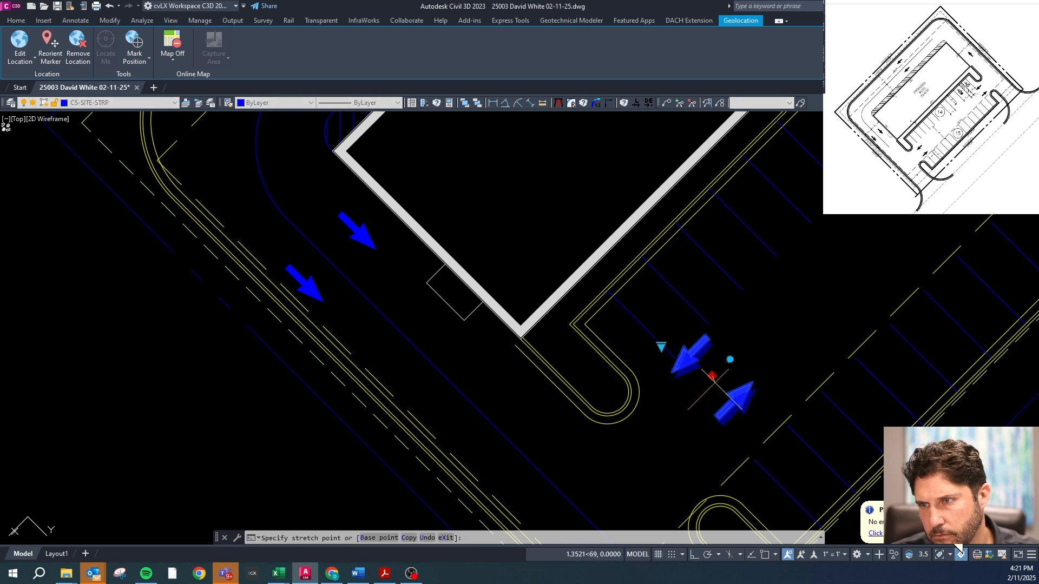
left_click(717, 388)
- Copy the dual arrow to the northeast end of the parking drive aisle
left_click(738, 382)
key("F8")
scroll(663, 384, "down", 3)
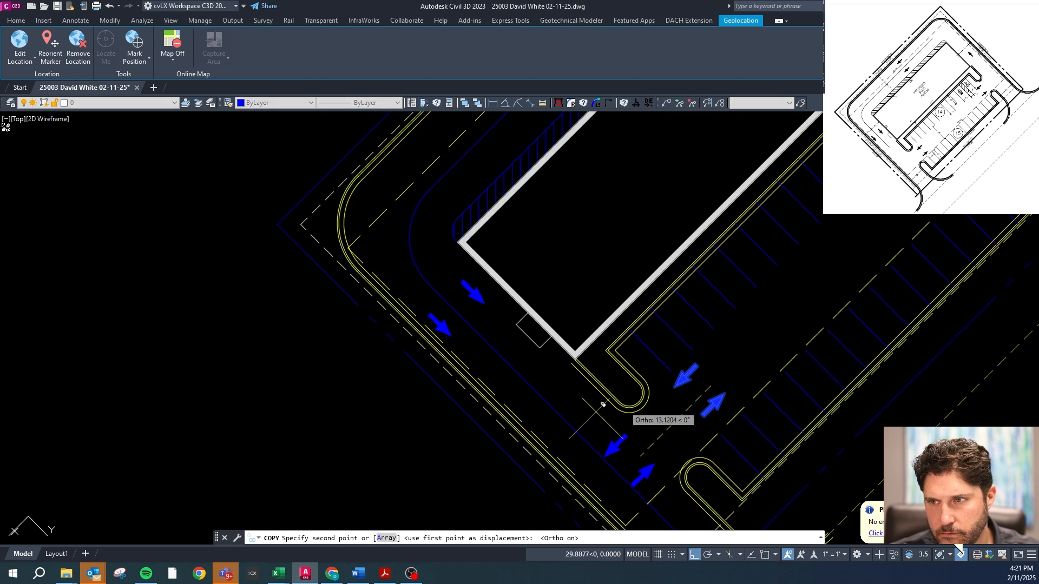
key("F8")
scroll(649, 343, "up", 4)
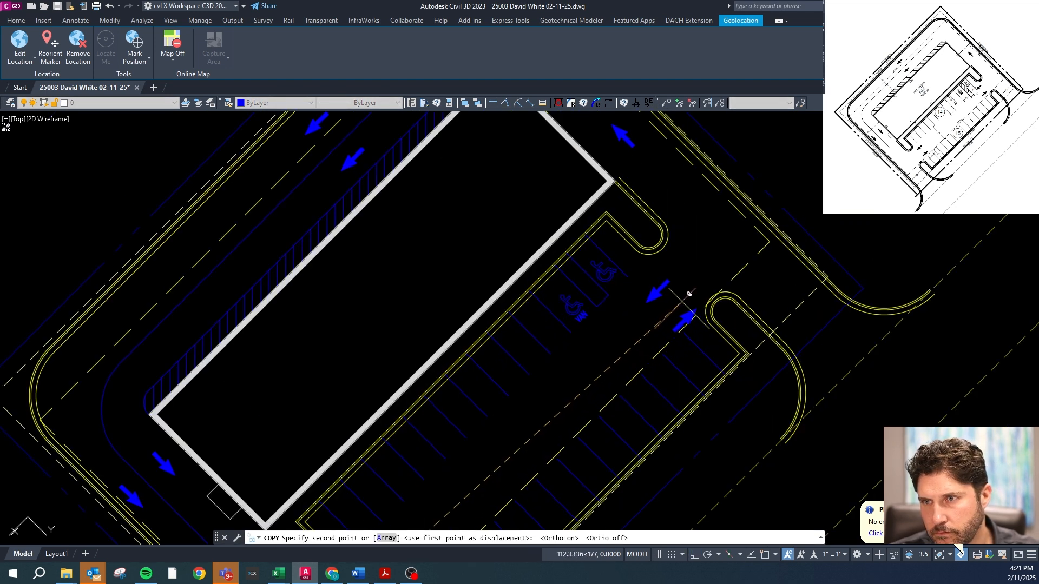
left_click(691, 273)
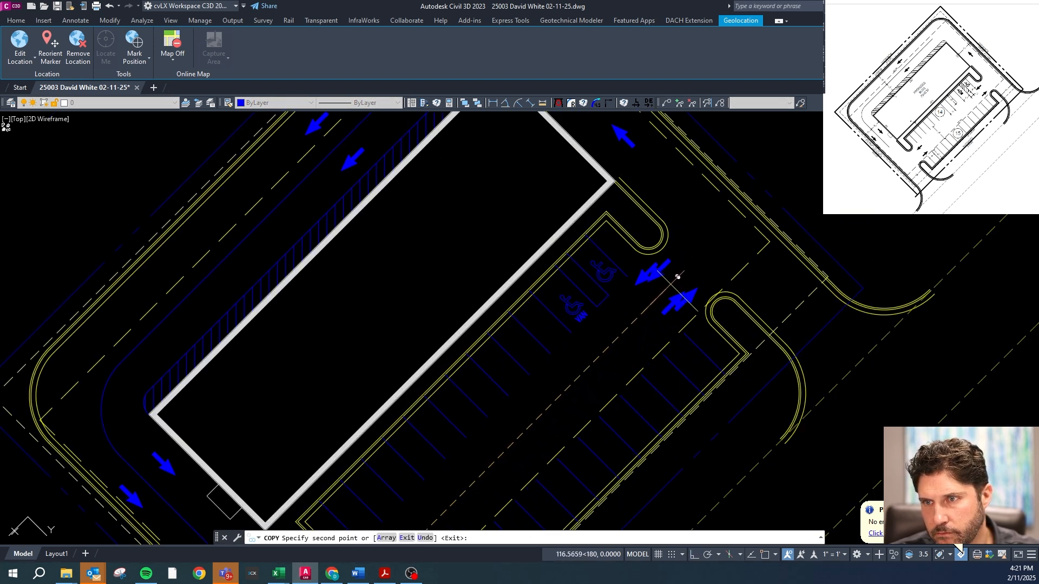
key("Return")
- Fill the access aisle between the two accessible parking stalls with a solid hatch picked from an internal point
scroll(614, 286, "up", 4)
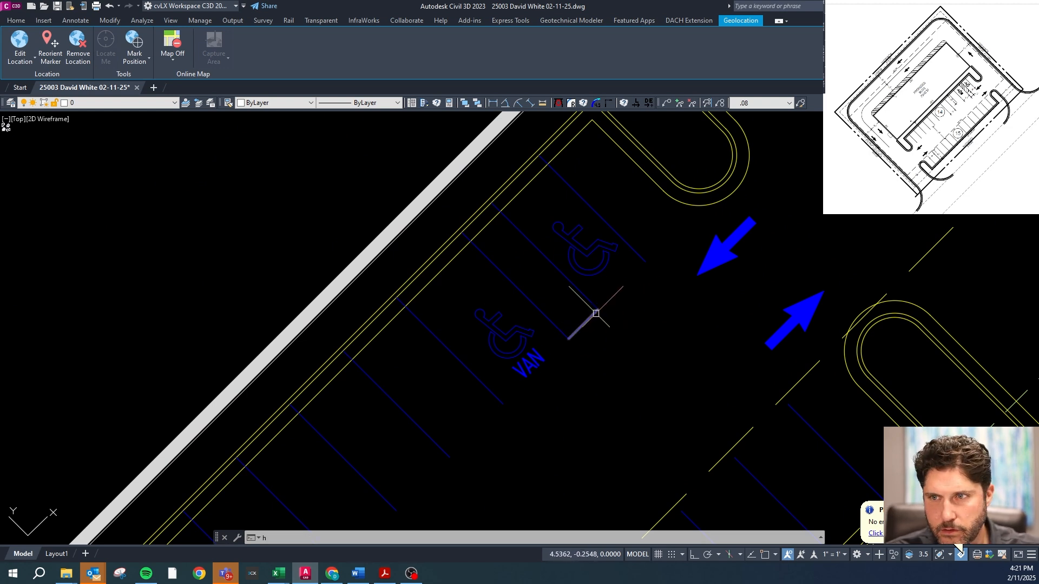
scroll(593, 311, "up", 2)
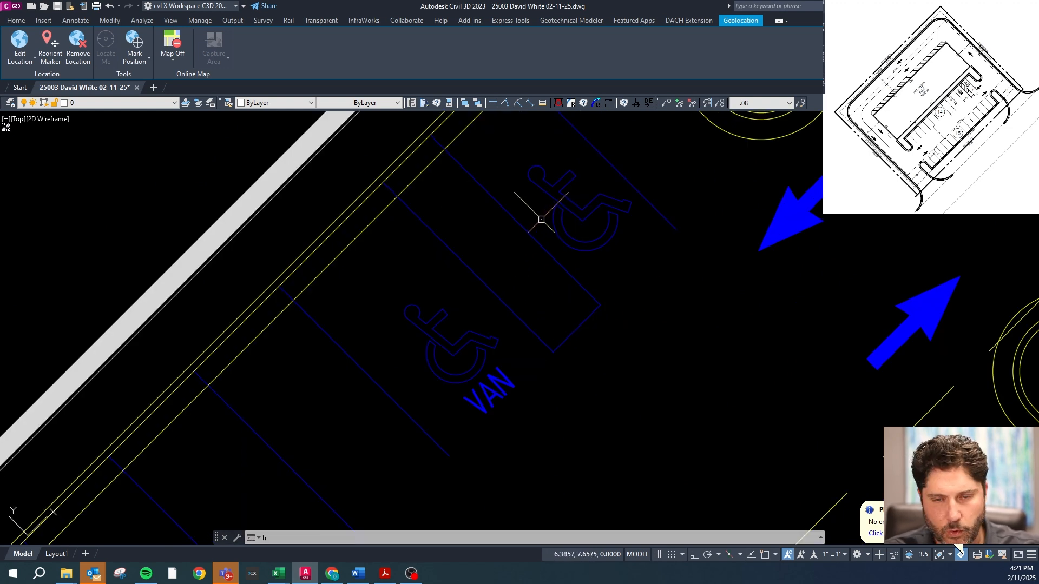
type("h")
key("Return")
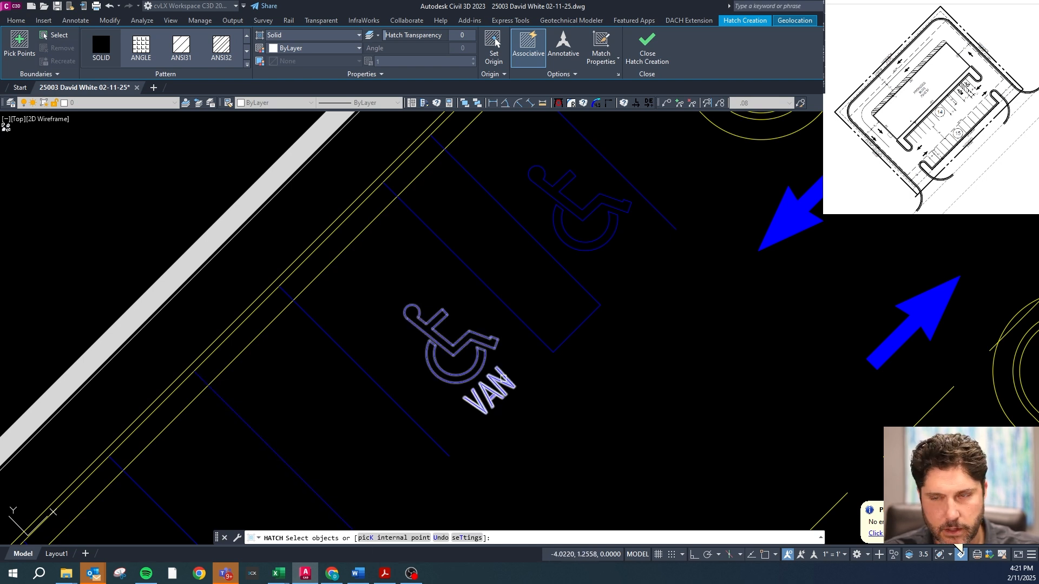
type("k")
key("Return")
left_click(521, 254)
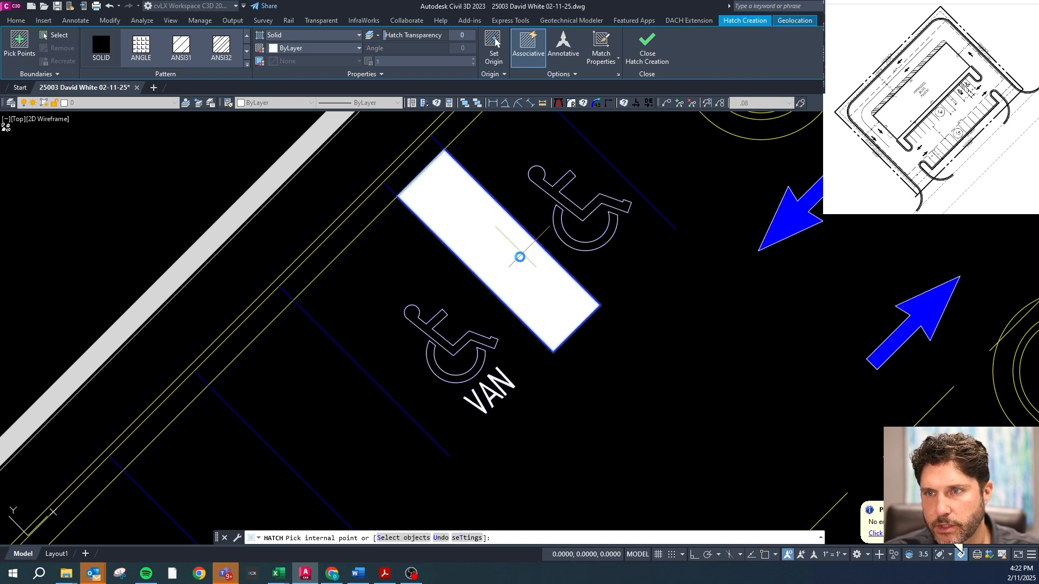
key("Return")
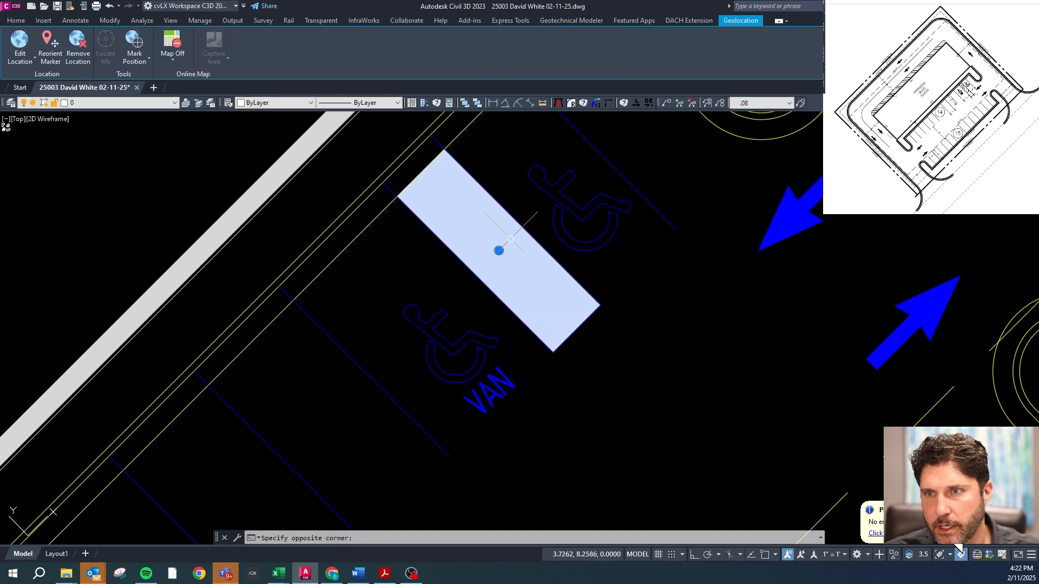
key("Escape")
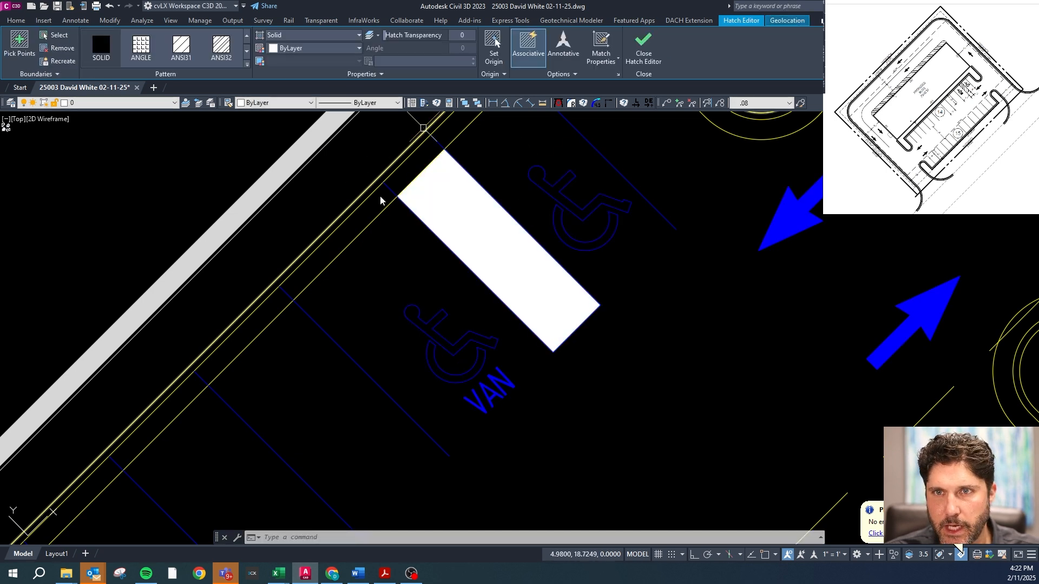
- Match the access aisle hatch to the blue diagonal striping along the building's northwest side
scroll(387, 214, "down", 2)
type("ma")
key("Return")
scroll(432, 253, "down", 3)
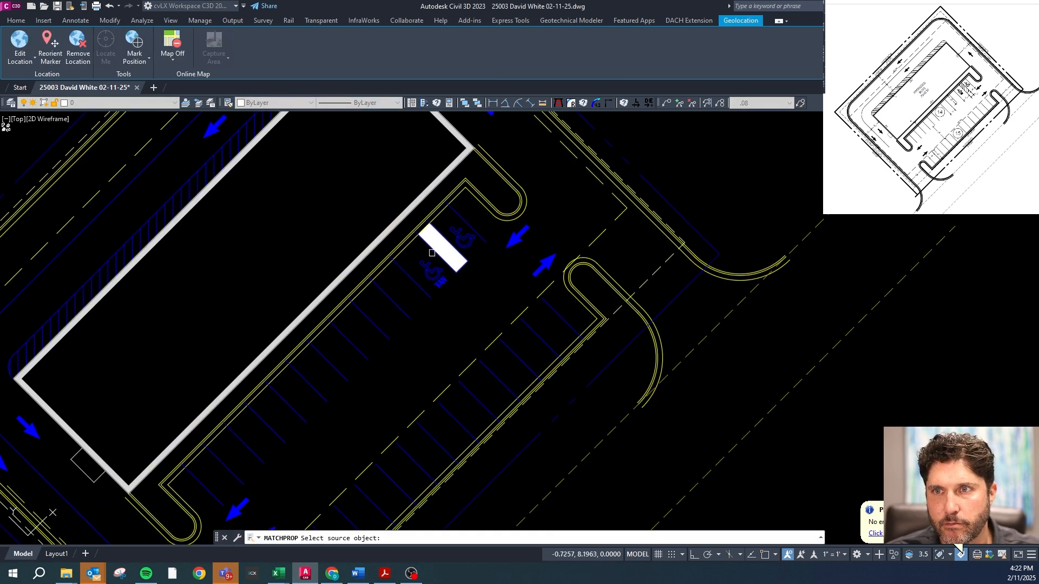
left_click(205, 171)
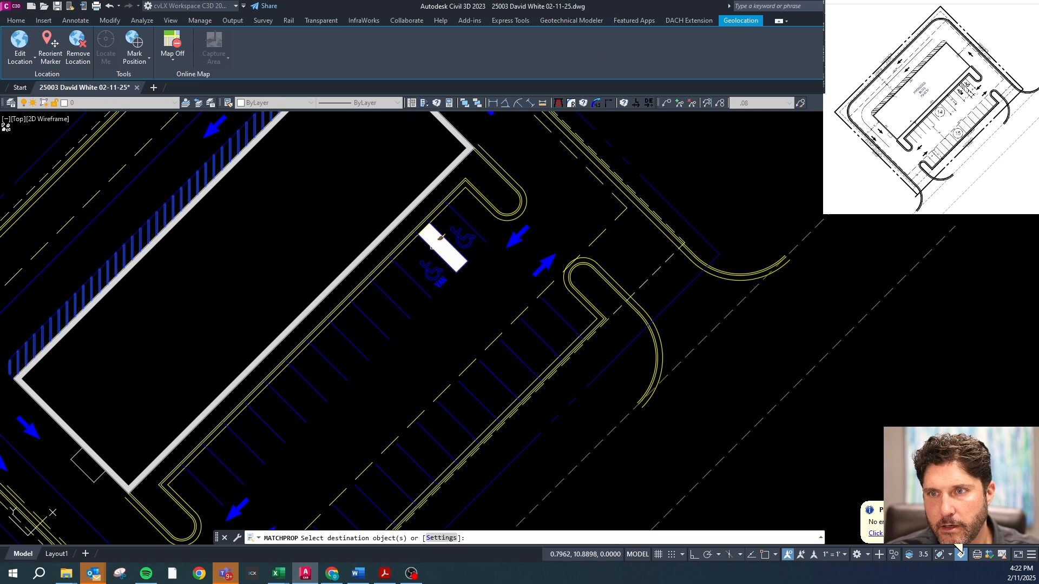
key("Escape")
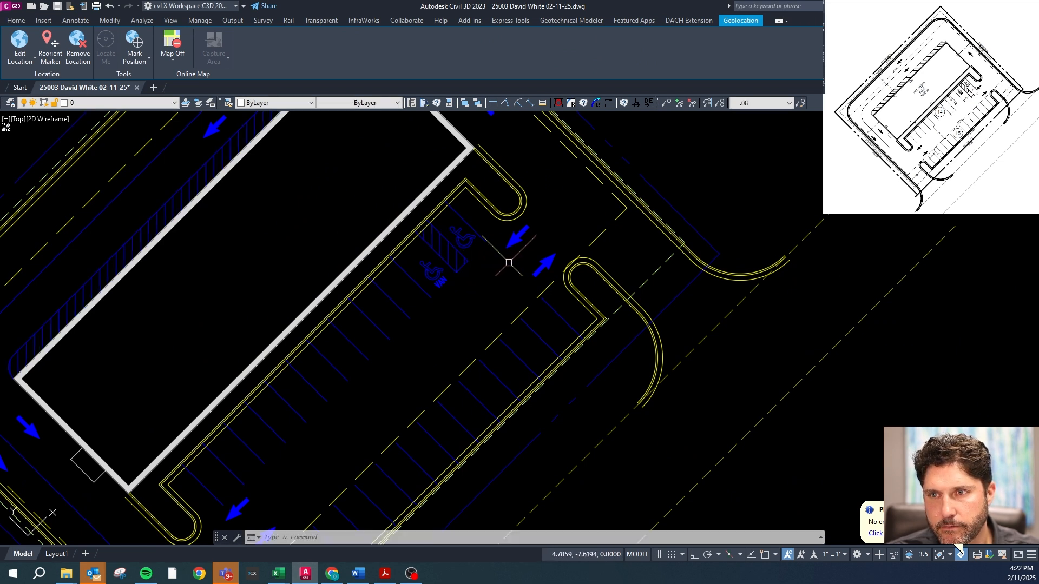
- Copy the 20 SCALE "00' BSL" and "XX' LS STRIP" labels from the template blocks into the site plan's parking area
scroll(508, 263, "down", 5)
scroll(441, 292, "down", 6)
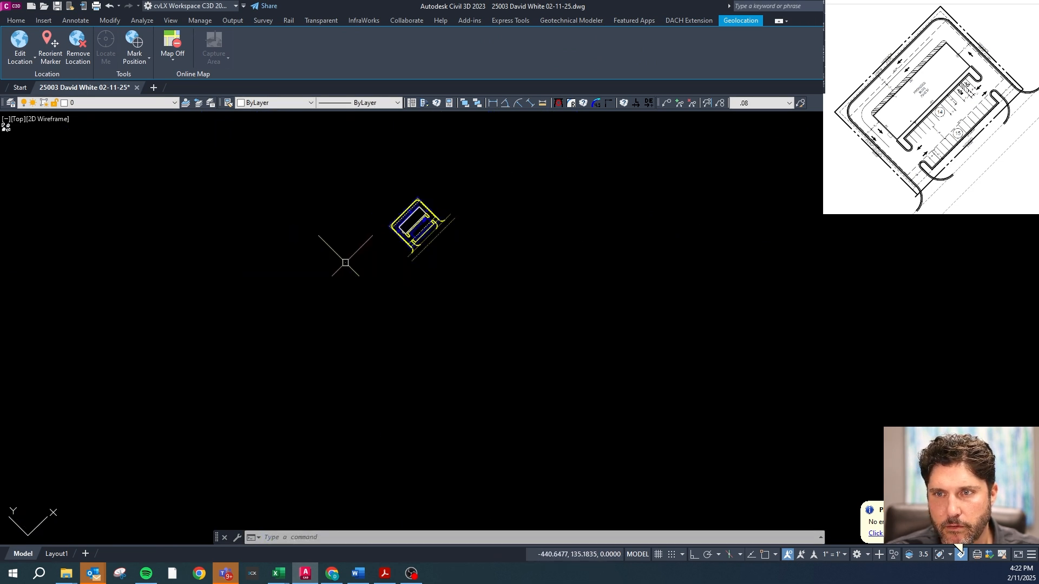
scroll(306, 271, "up", 6)
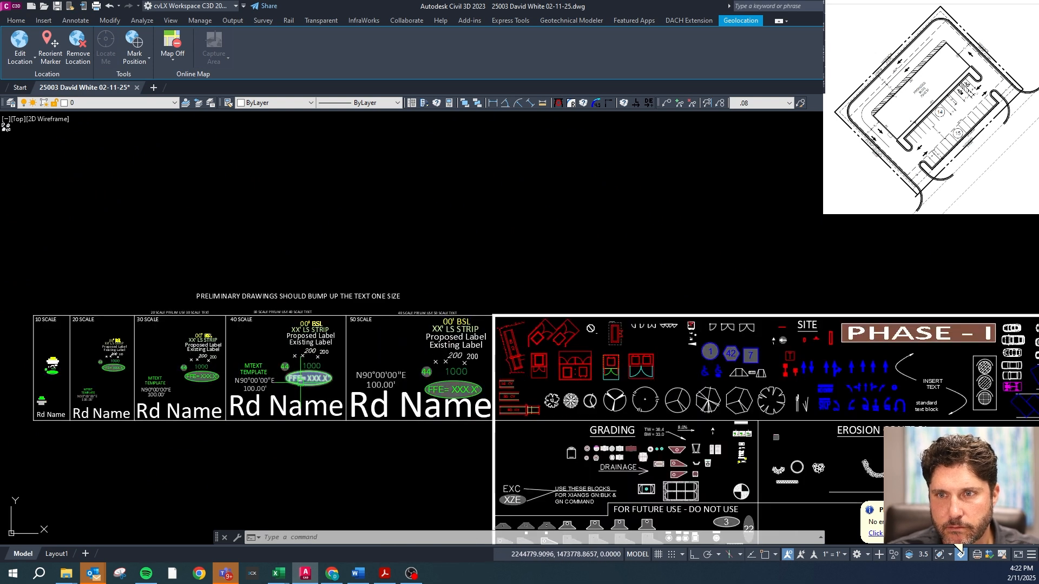
scroll(108, 354, "up", 4)
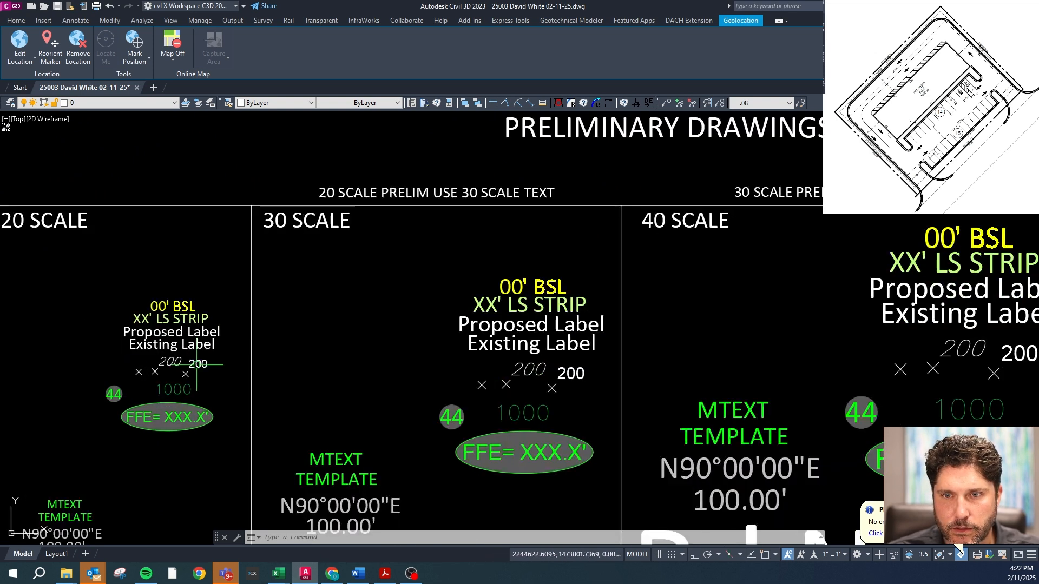
scroll(168, 330, "up", 2)
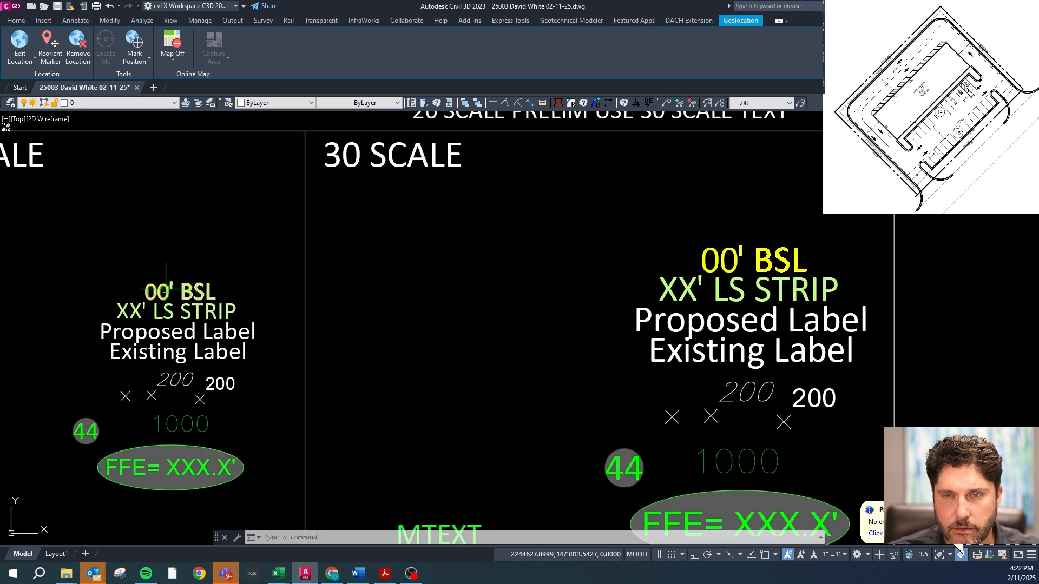
left_click(165, 290)
scroll(220, 244, "down", 3)
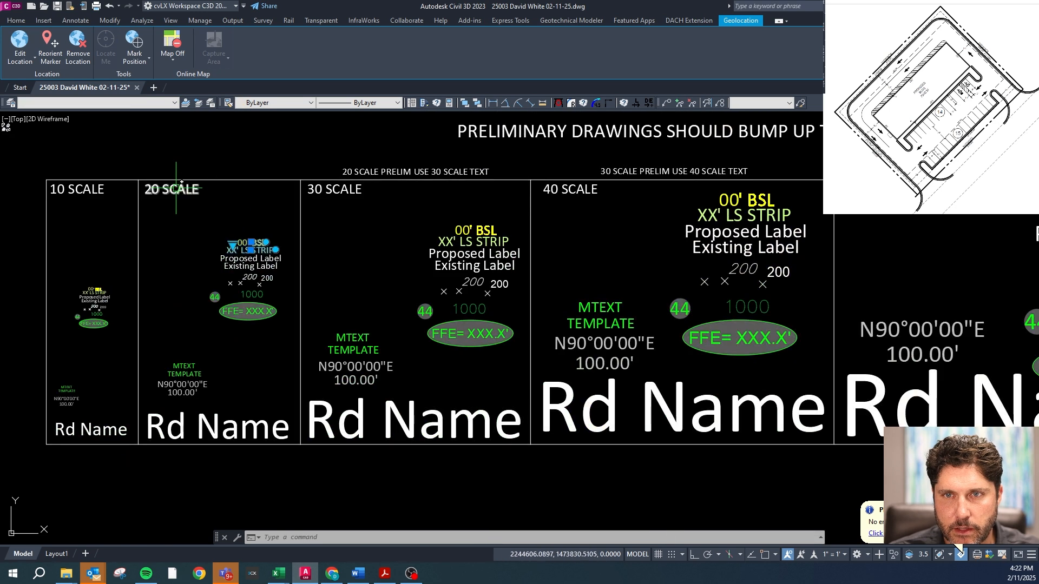
scroll(262, 270, "up", 4)
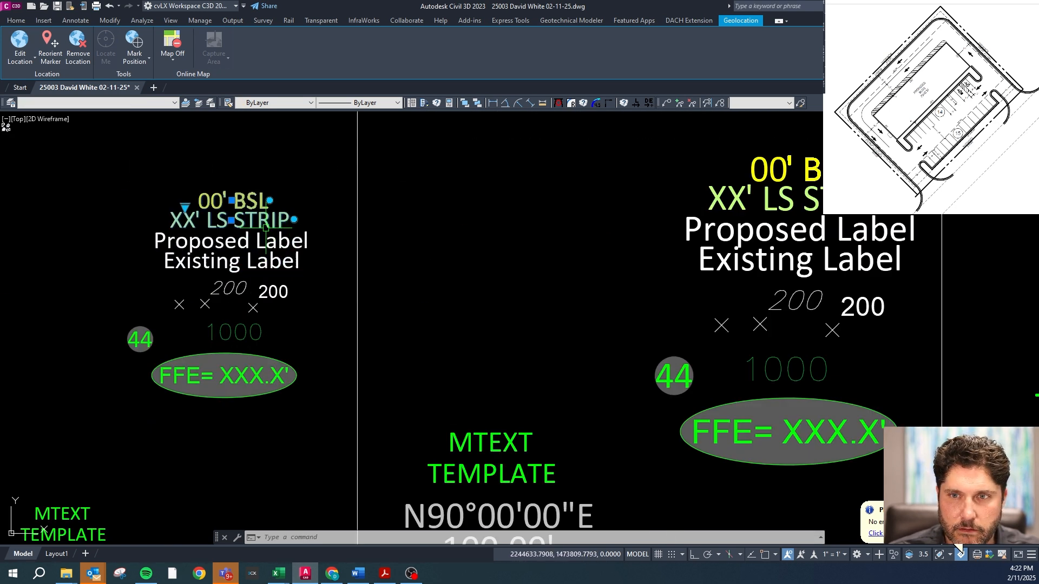
scroll(300, 204, "down", 4)
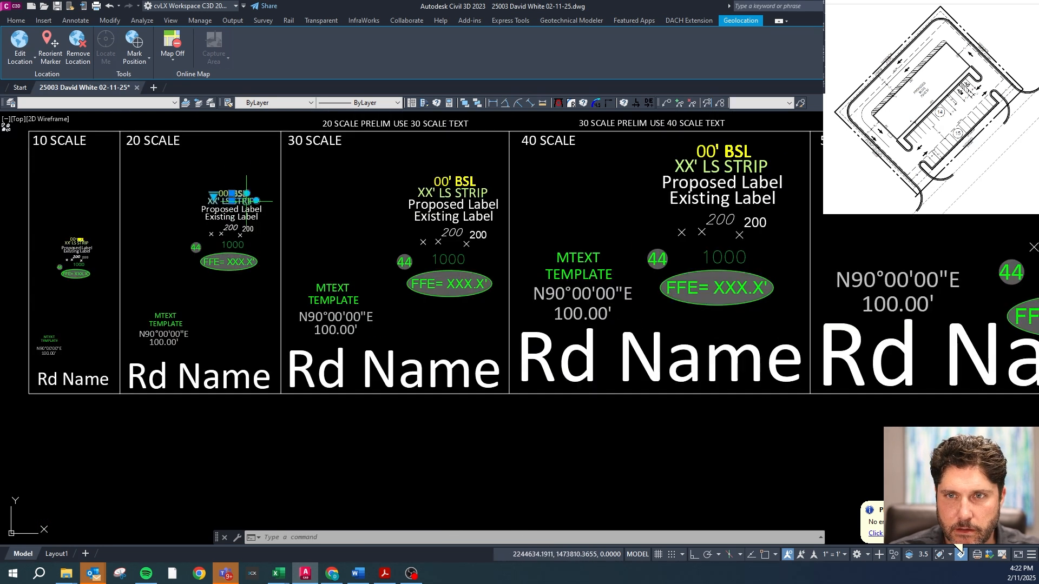
type("co")
key("space")
left_click(233, 168)
scroll(216, 214, "down", 16)
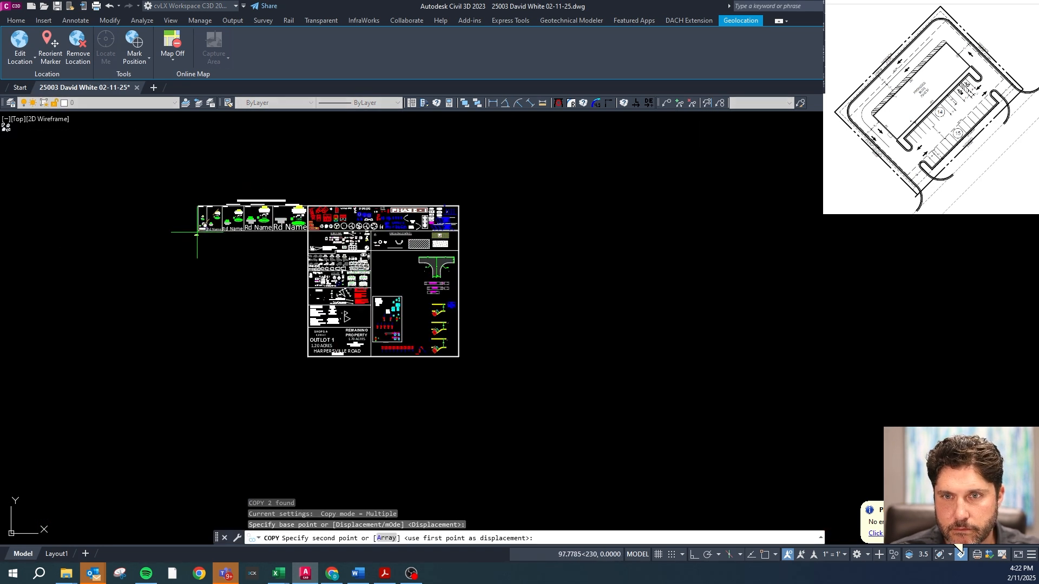
scroll(357, 236, "up", 8)
scroll(363, 247, "up", 8)
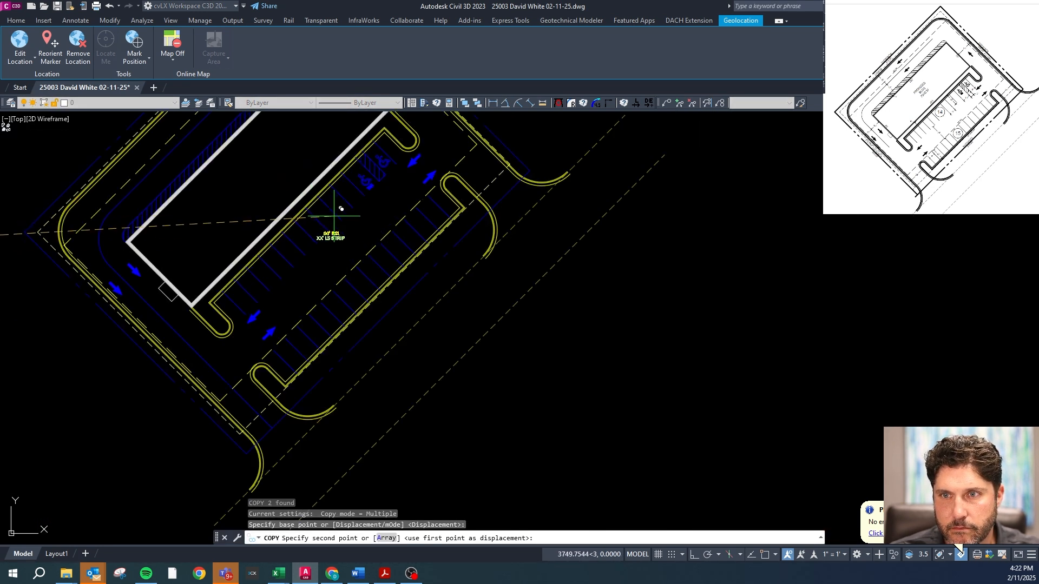
left_click(334, 215)
scroll(322, 197, "down", 7)
key("Escape")
- Copy the circled number 1 symbol from the SITE template blocks into the building outline on the site plan
scroll(320, 194, "down", 6)
scroll(286, 239, "down", 8)
scroll(226, 237, "up", 8)
scroll(225, 237, "up", 12)
key("Escape")
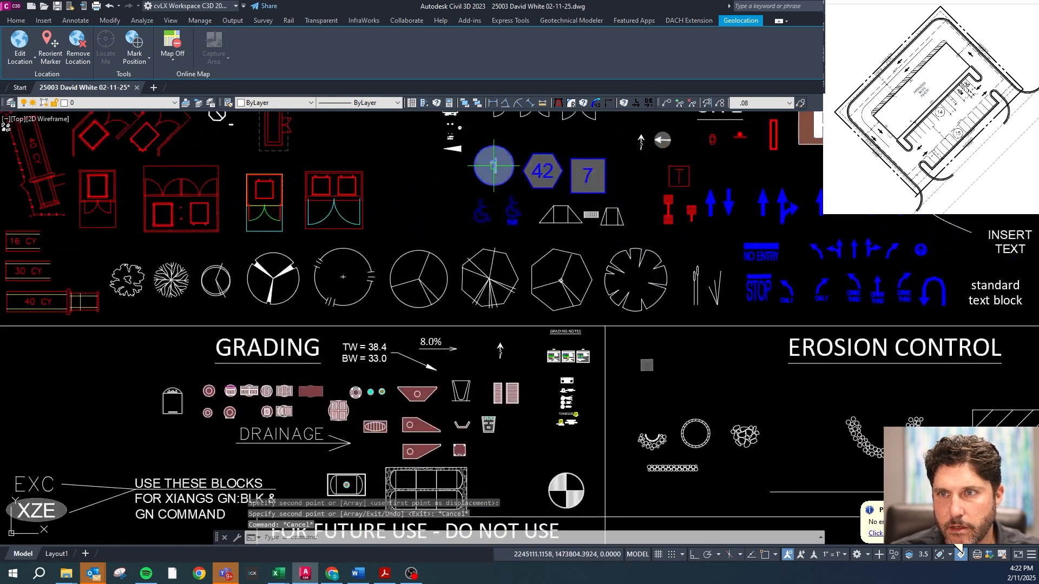
left_click(493, 165)
type("co")
key("space")
left_click(464, 182)
scroll(347, 264, "down", 12)
scroll(355, 271, "up", 10)
left_click(360, 252)
scroll(436, 163, "up", 6)
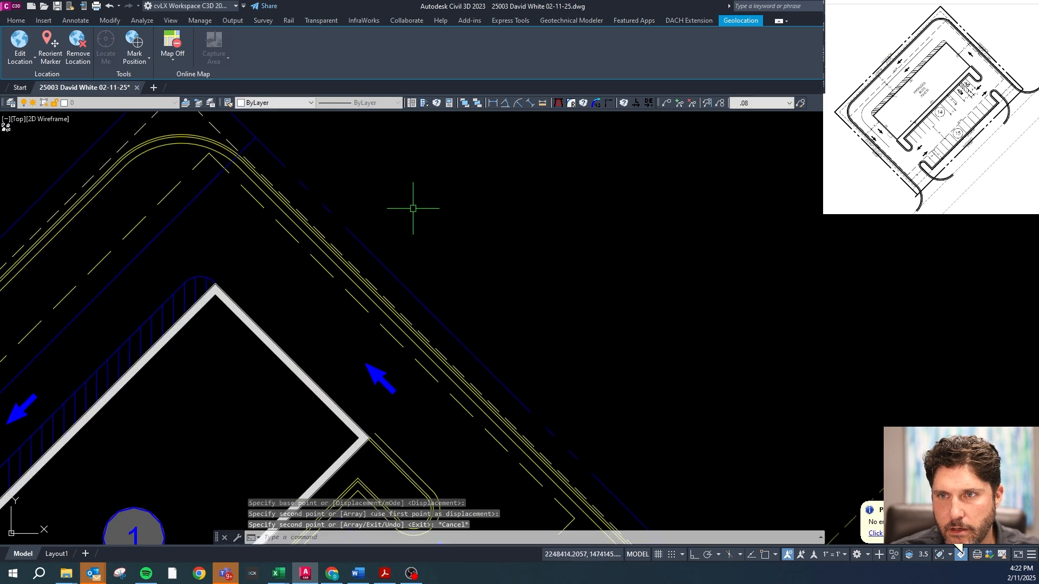
key("Escape")
key("Escape")
key("Escape")
key("Escape")
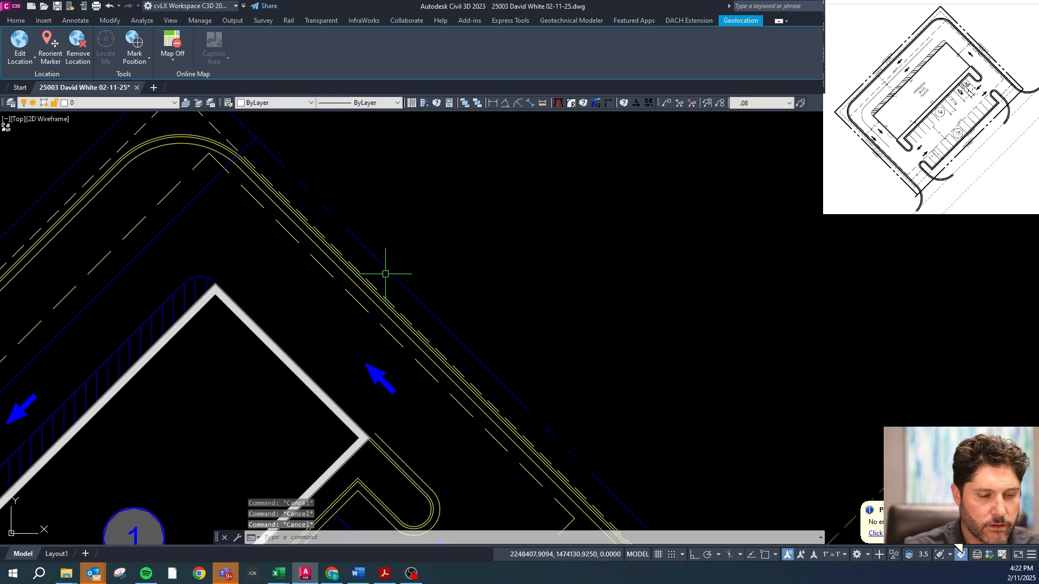
type("textsiz")
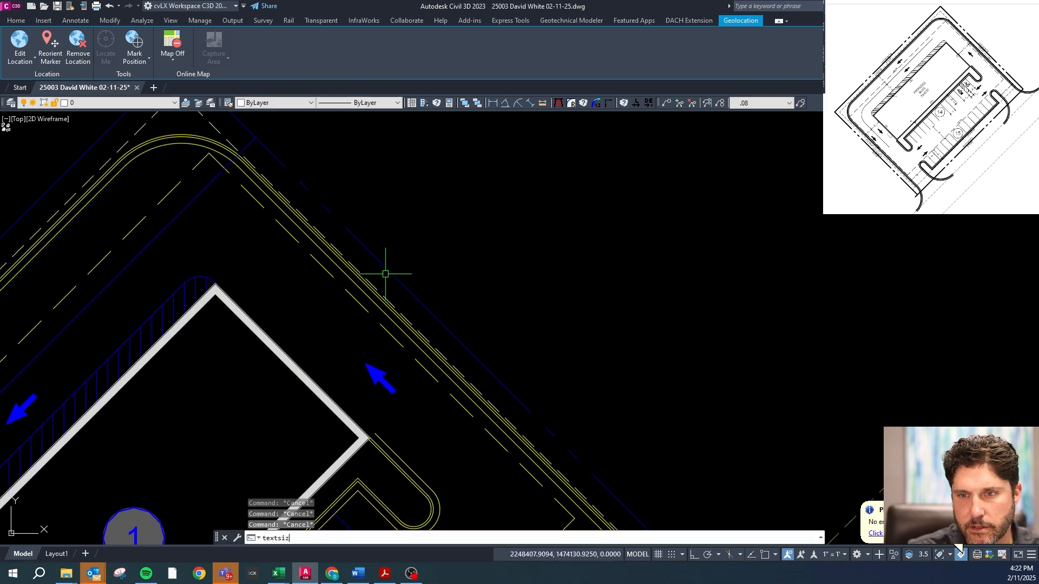
type("e")
key("Return")
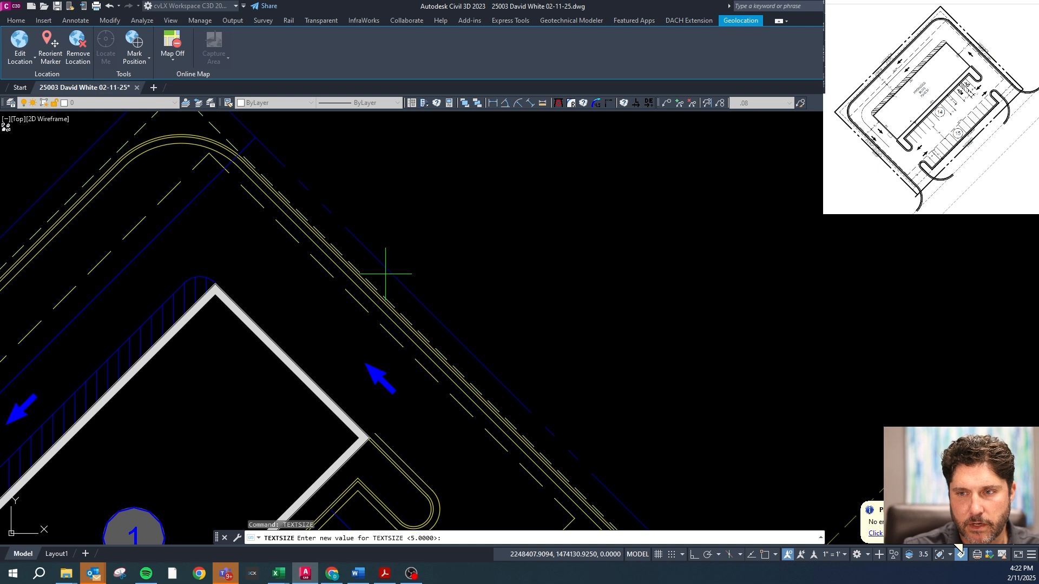
key("Escape")
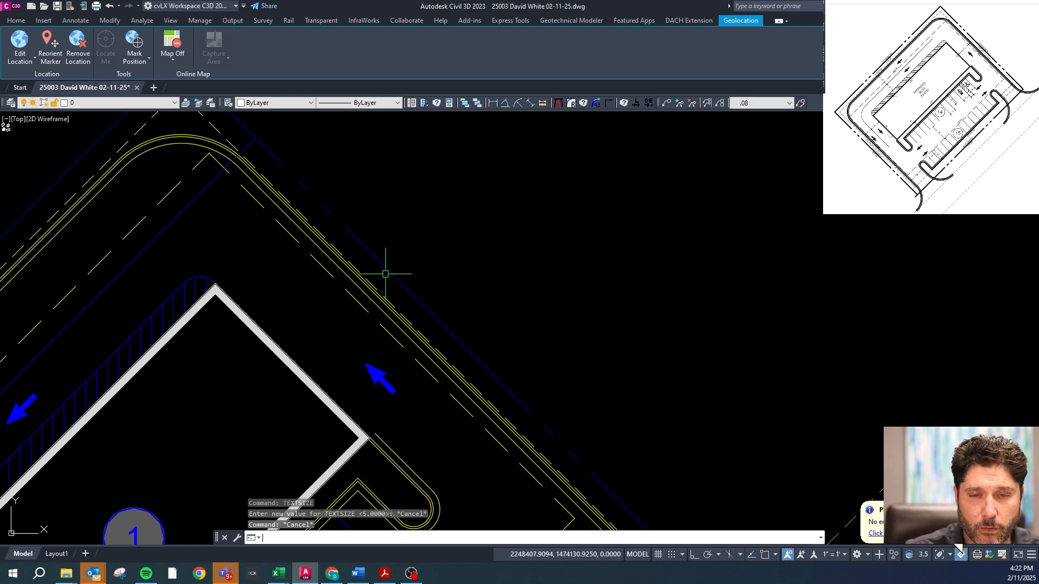
key("Escape")
- Set the TEXTSIZE variable to 3
type("textsize")
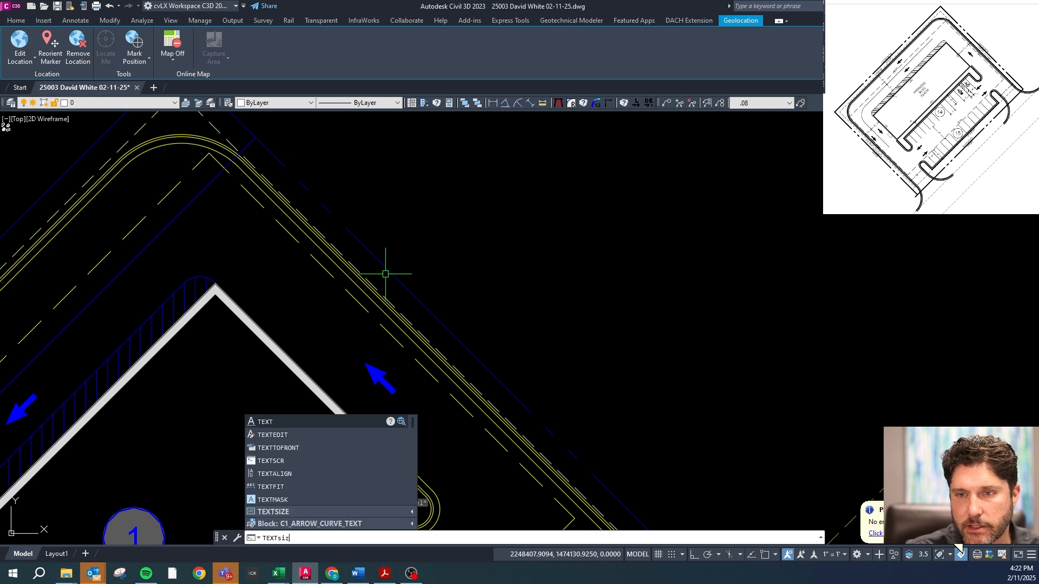
key("Return")
type("3")
key("Return")
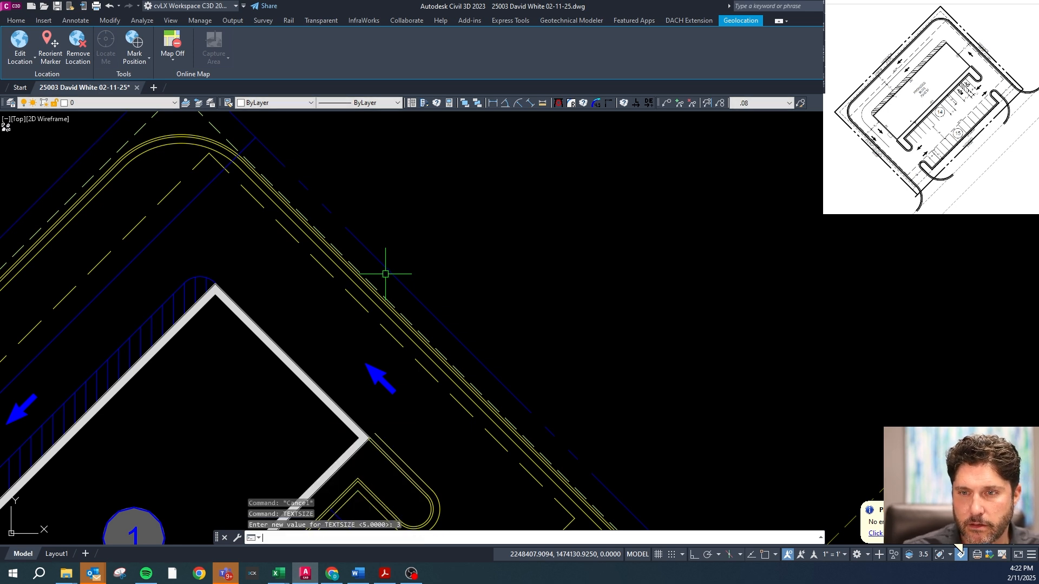
key("Escape")
key("Escape")
- Label the northeast and northwest property lines with their bearings and distances using the lp routine
type("lp")
key("Return")
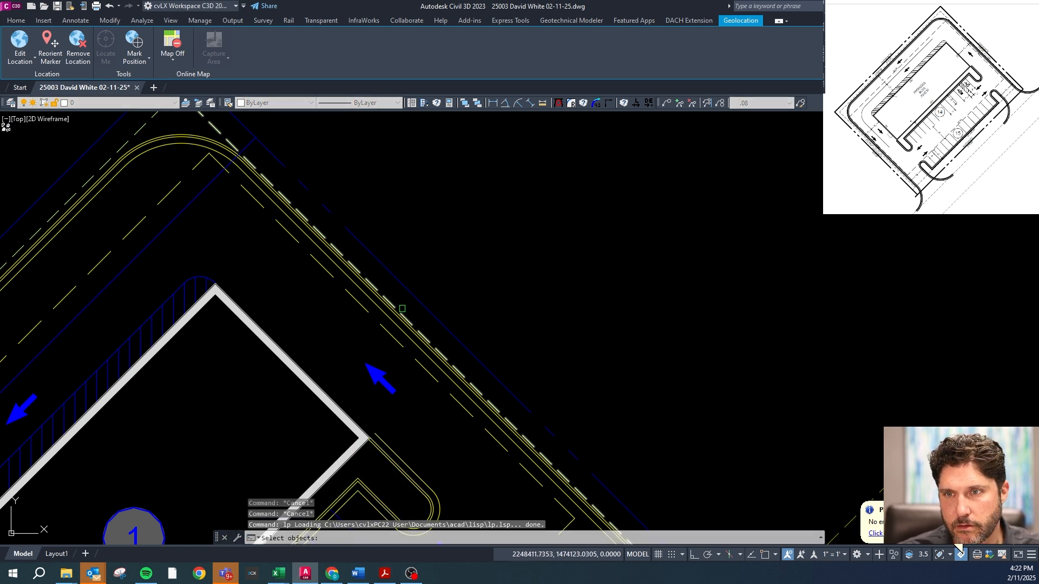
left_click(413, 298)
key("Return")
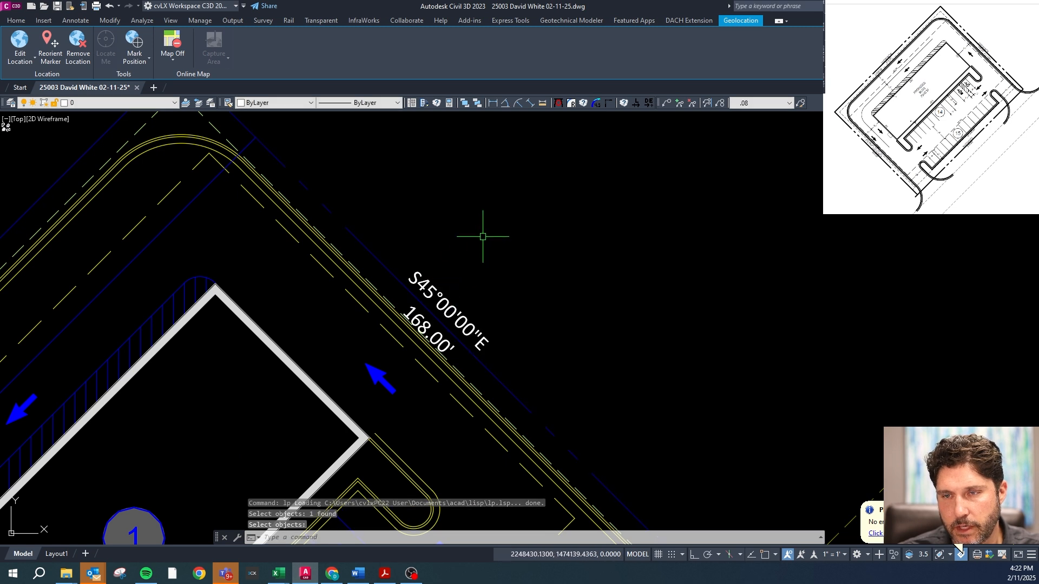
scroll(482, 236, "down", 4)
key("Return")
left_click(254, 275)
key("Return")
scroll(281, 244, "down", 2)
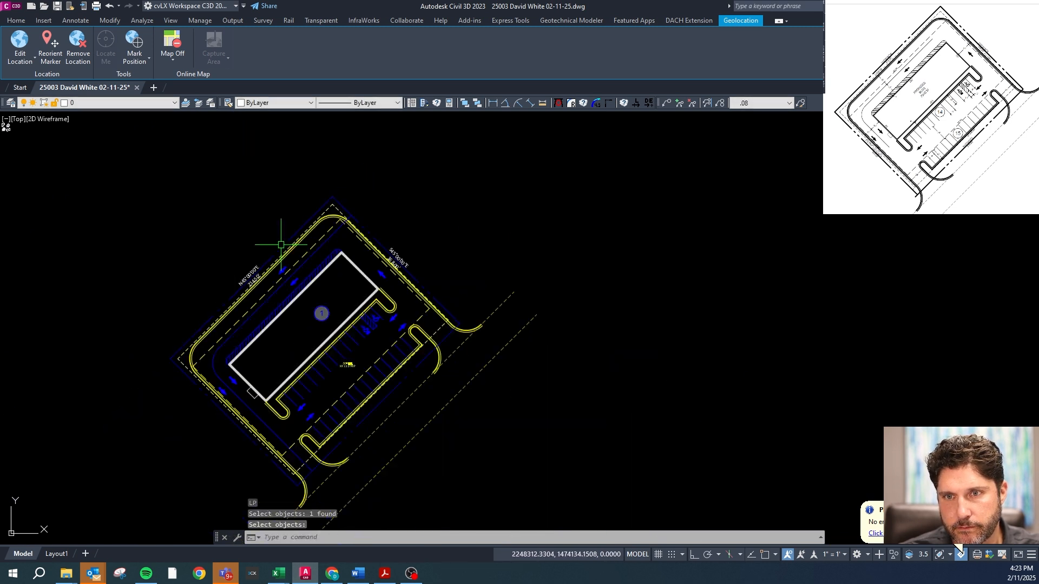
- Label the southwest and southeast property lines with their bearings and distances
scroll(281, 245, "down", 2)
scroll(250, 378, "up", 4)
key("Return")
left_click(267, 337)
key("Return")
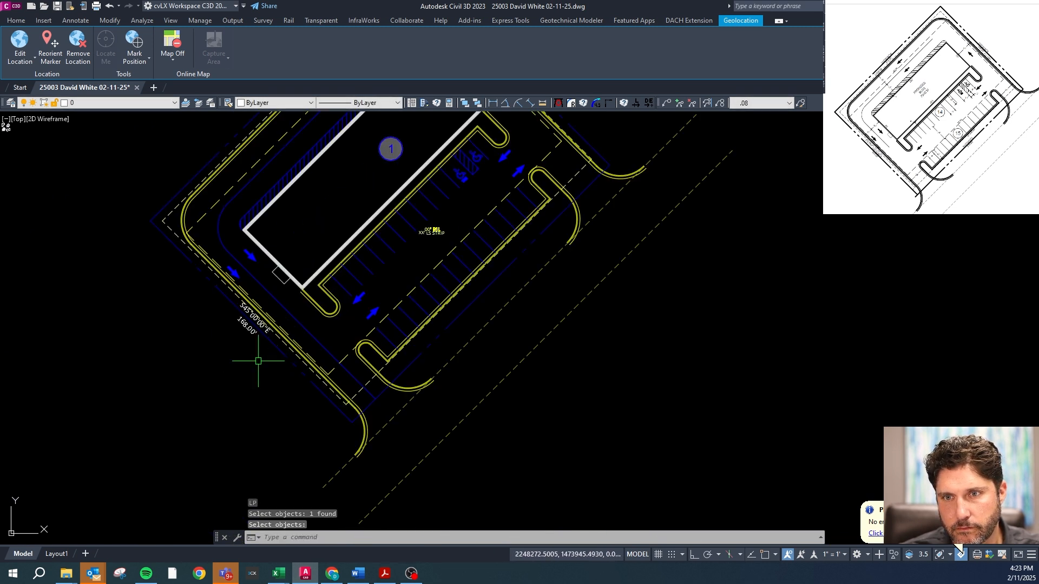
left_click(498, 308)
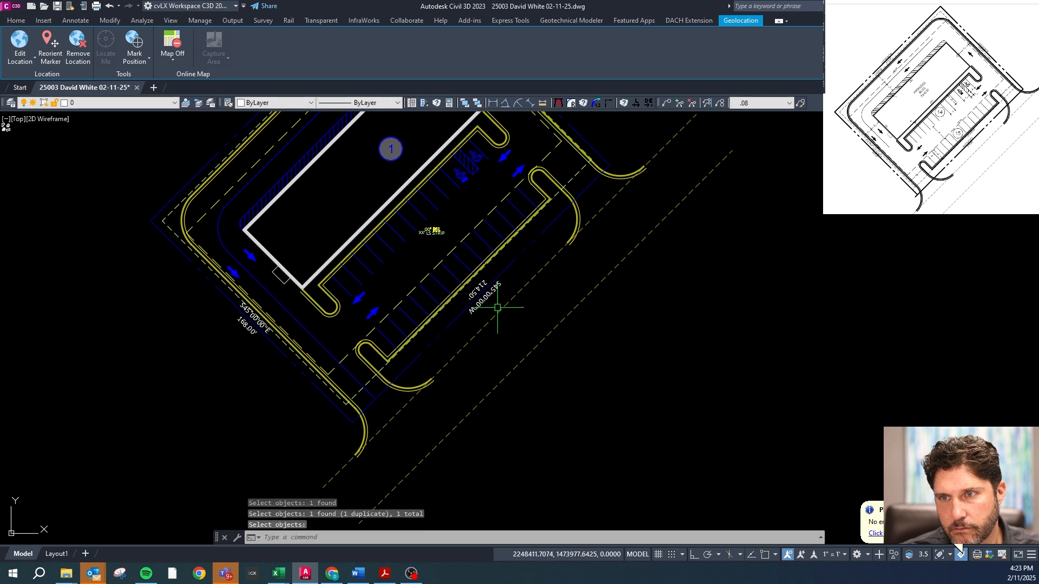
scroll(246, 317, "up", 5)
key("Escape")
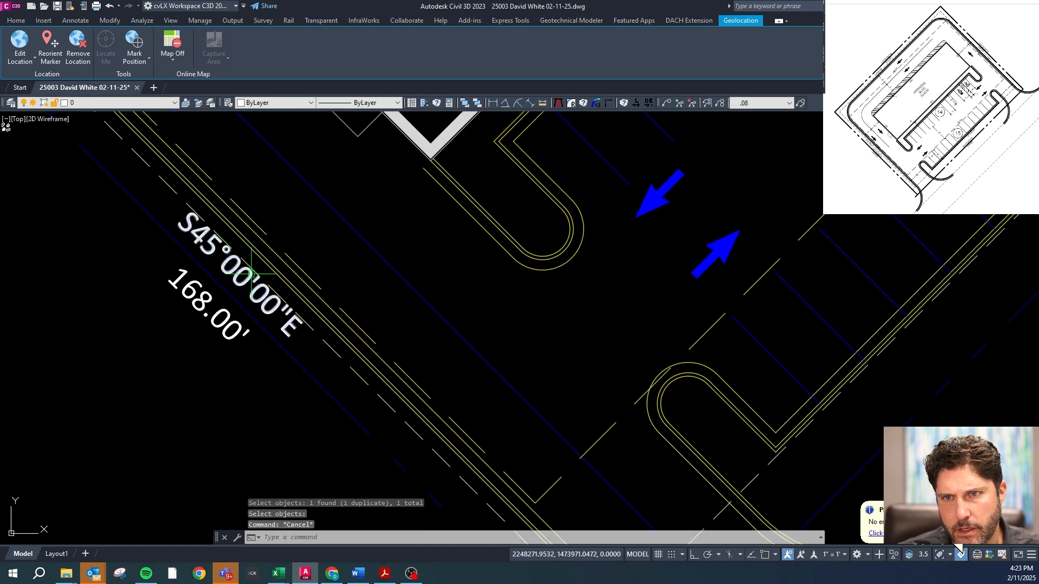
- Move the S45°00'00"E bearing text outside the southwest property line, in line with the 168.00' distance
left_click(240, 283)
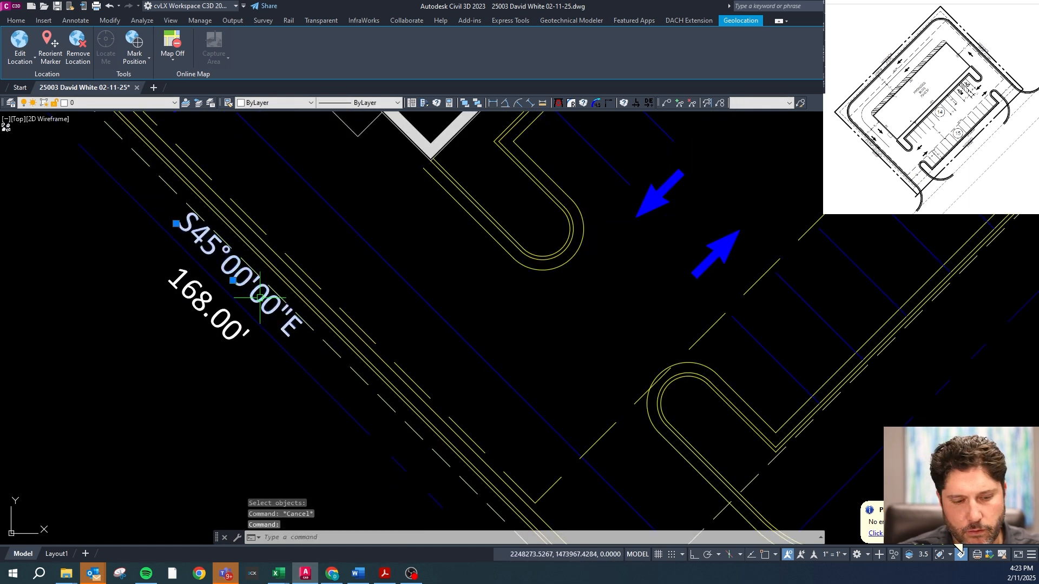
type("m")
key("Return")
scroll(287, 316, "down", 3)
left_click(286, 315)
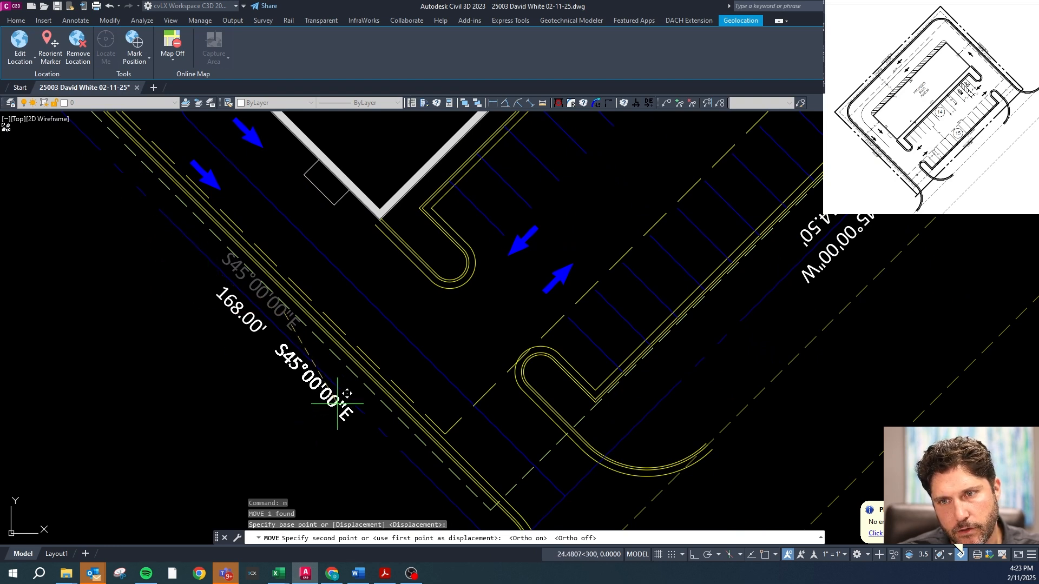
left_click(333, 401)
key("Escape")
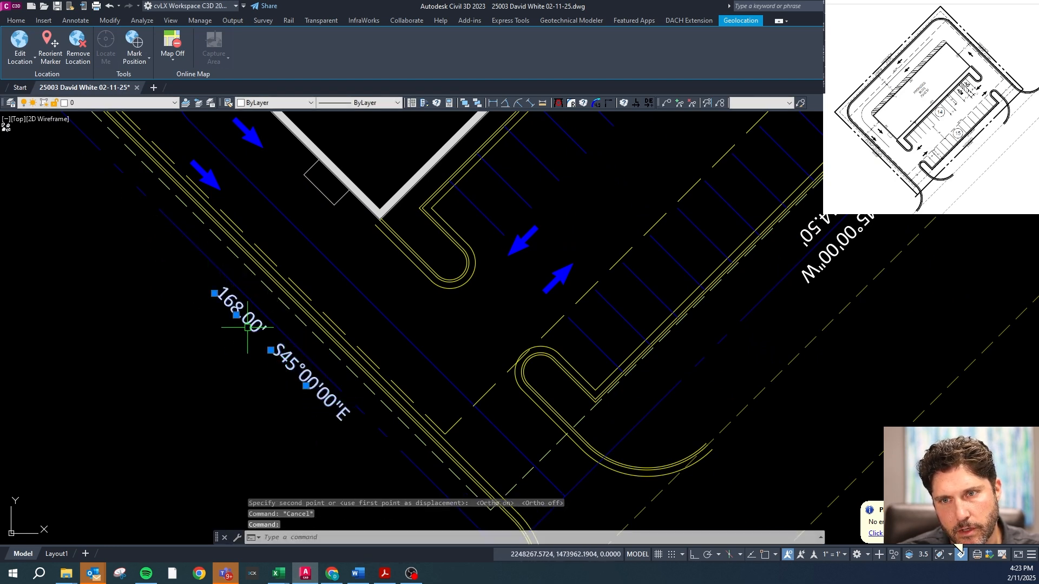
- Select all similar bearing and distance labels and assign them to the VS-ANN1-METE layer
type("ssa")
key("Return")
scroll(211, 336, "down", 5)
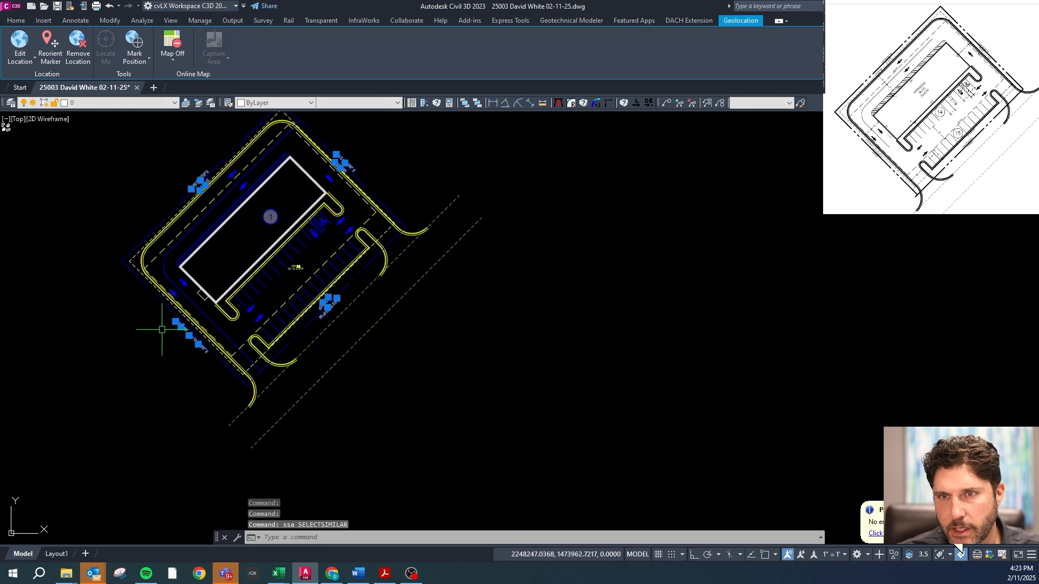
left_click(175, 103)
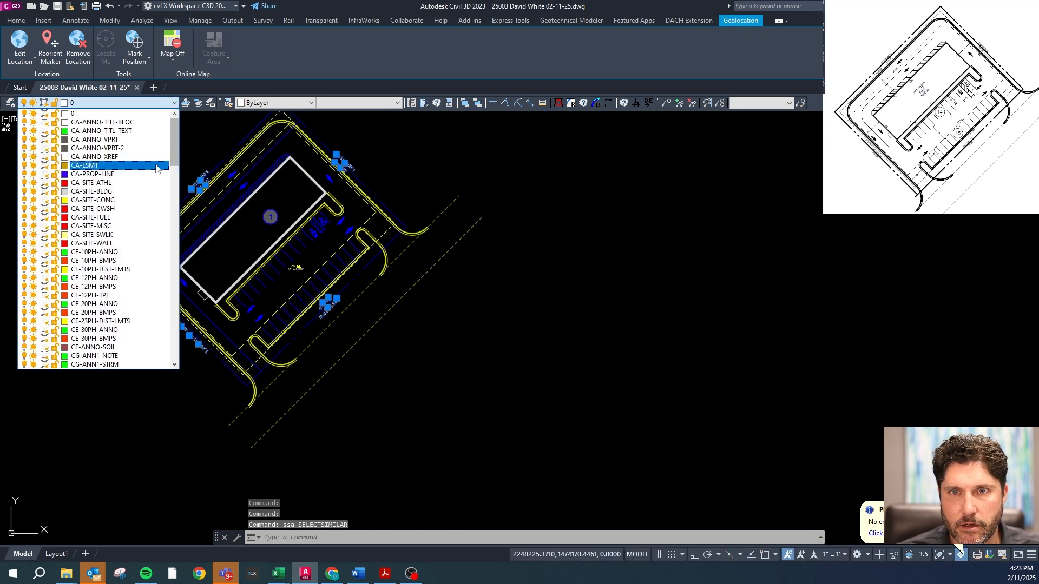
left_click_drag(174, 150, 180, 219)
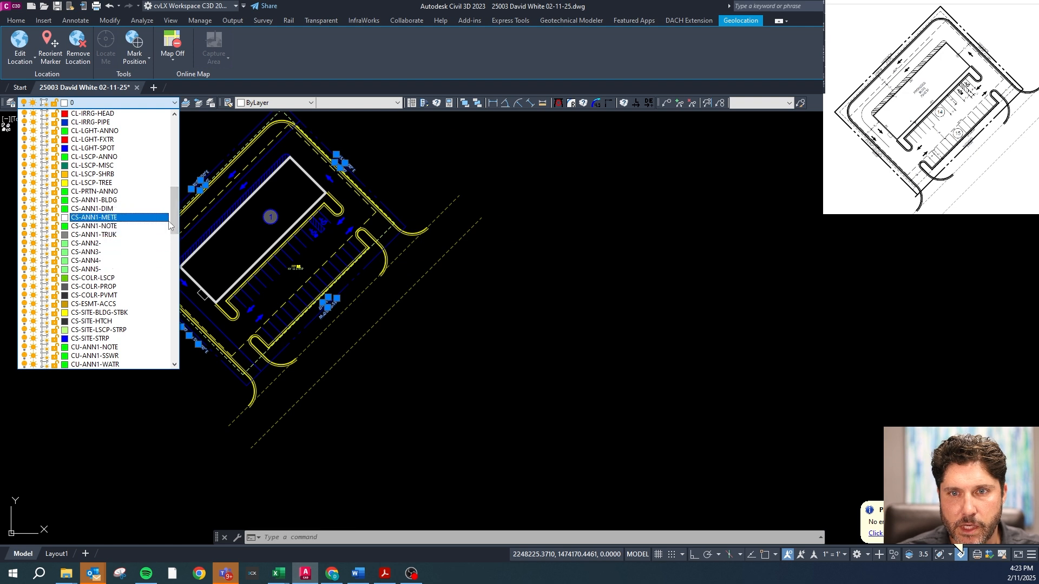
left_click_drag(176, 220, 179, 330)
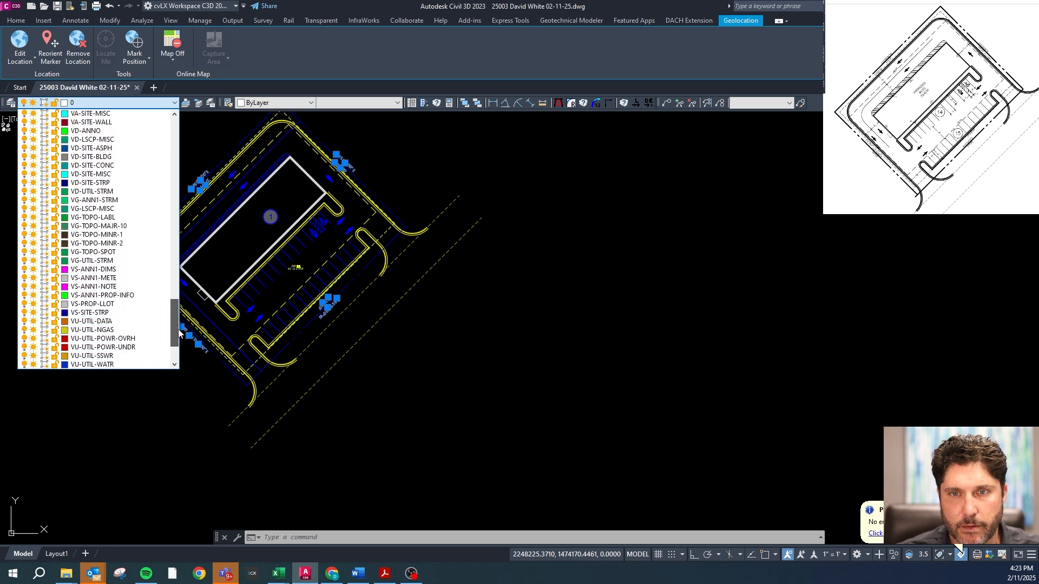
left_click(108, 278)
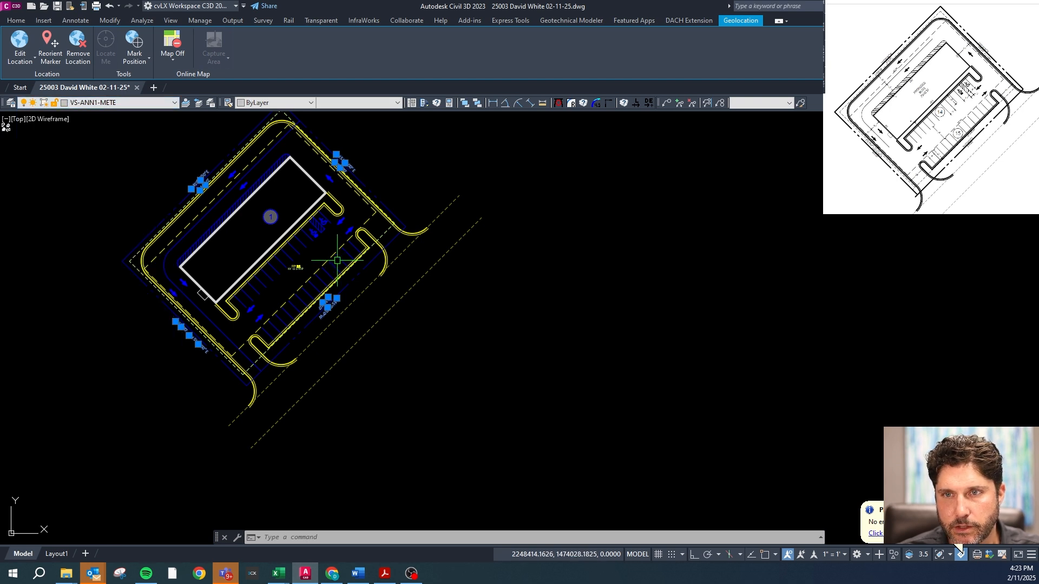
key("Escape")
key("Escape")
- Move the distance texts on the northwest and northeast property lines outside the lines, in line with their bearings
scroll(209, 127, "up", 6)
left_click(199, 309)
left_click(209, 315)
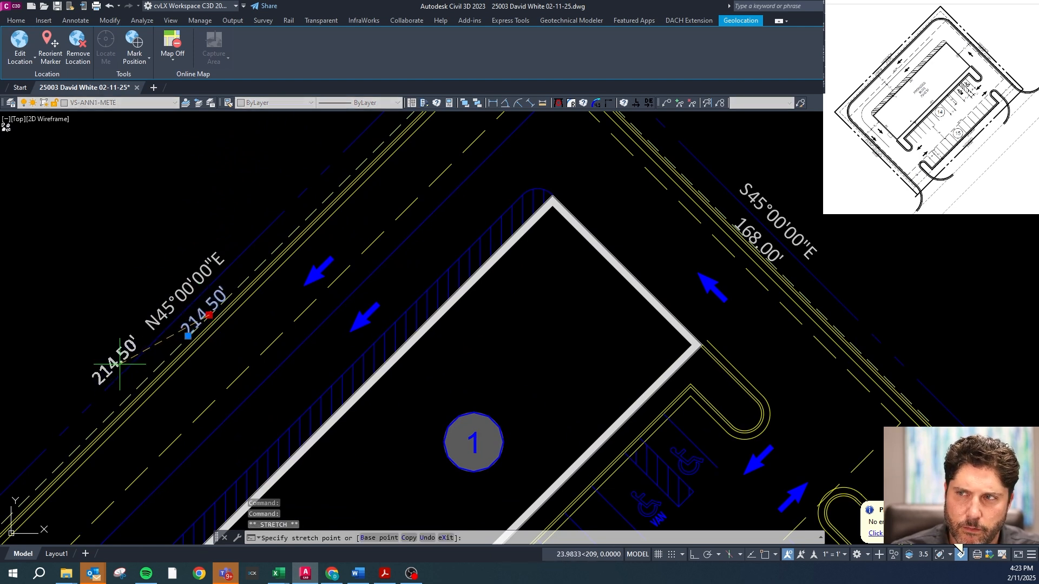
key("Escape")
left_click(753, 238)
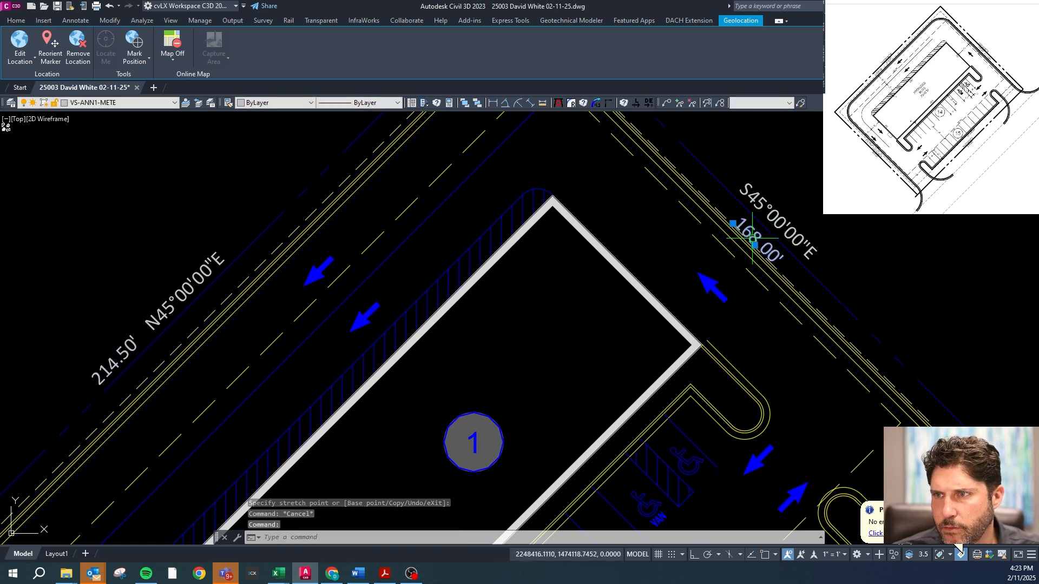
left_click(754, 246)
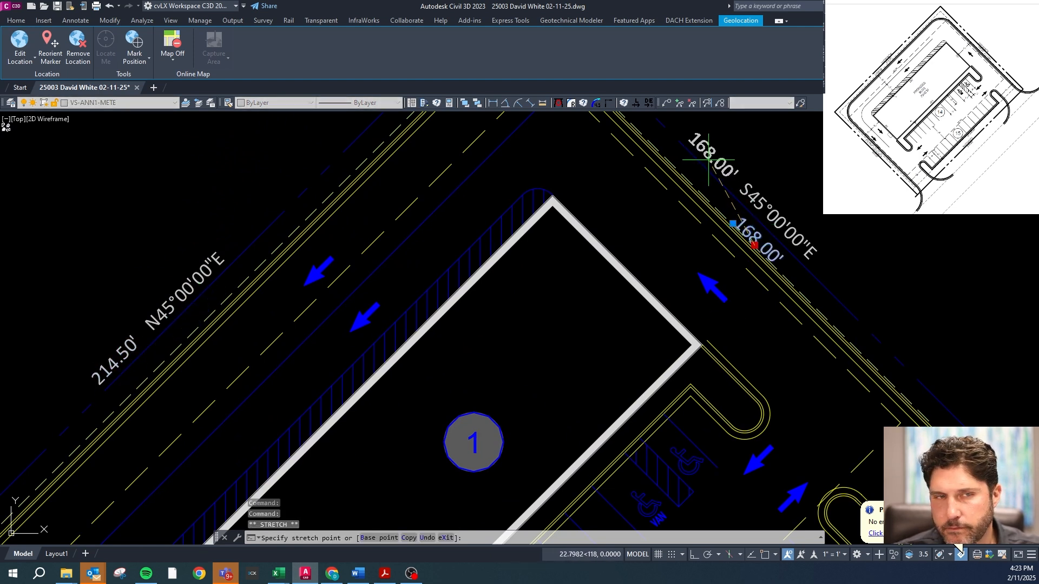
key("Escape")
- Draw a circle of radius 2 centred on the endpoint at the property's north corner
scroll(679, 170, "down", 3)
scroll(592, 117, "up", 2)
scroll(547, 162, "down", 3)
scroll(535, 157, "up", 5)
key("Escape")
key("Escape")
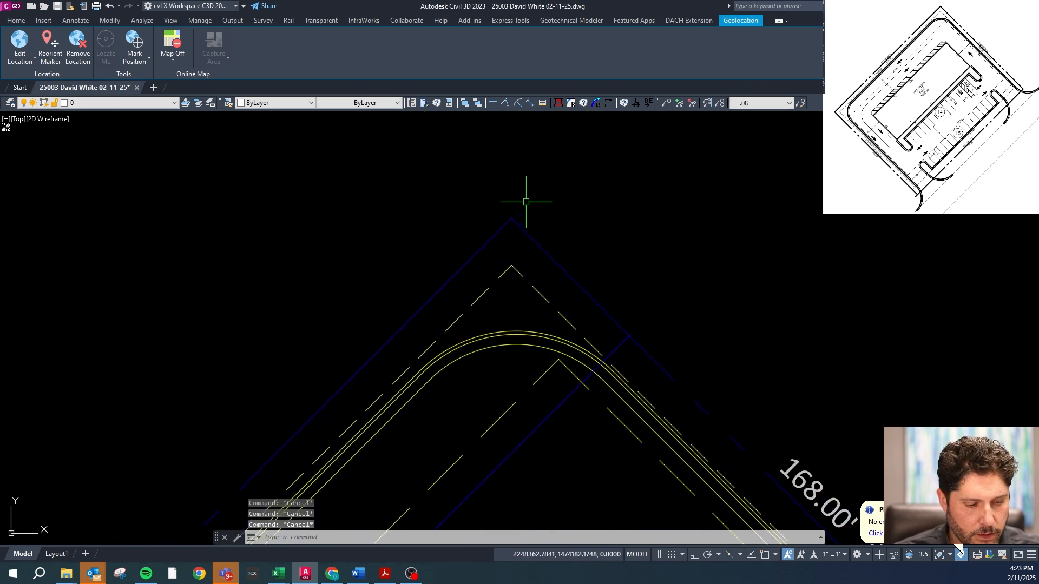
type("c")
key("Return")
right_click(527, 203, "shift")
left_click(520, 227)
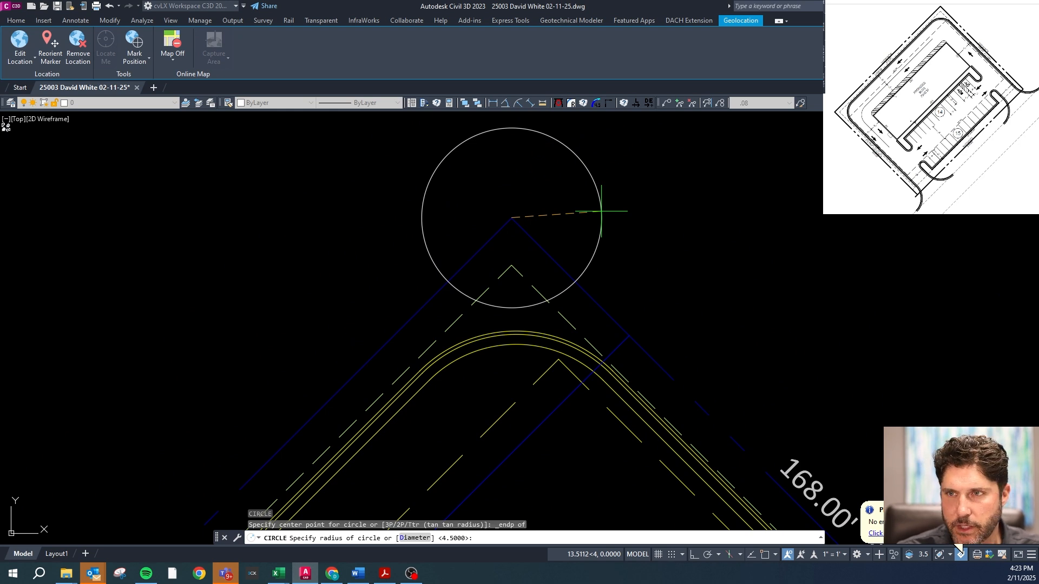
key("Return")
key("Escape")
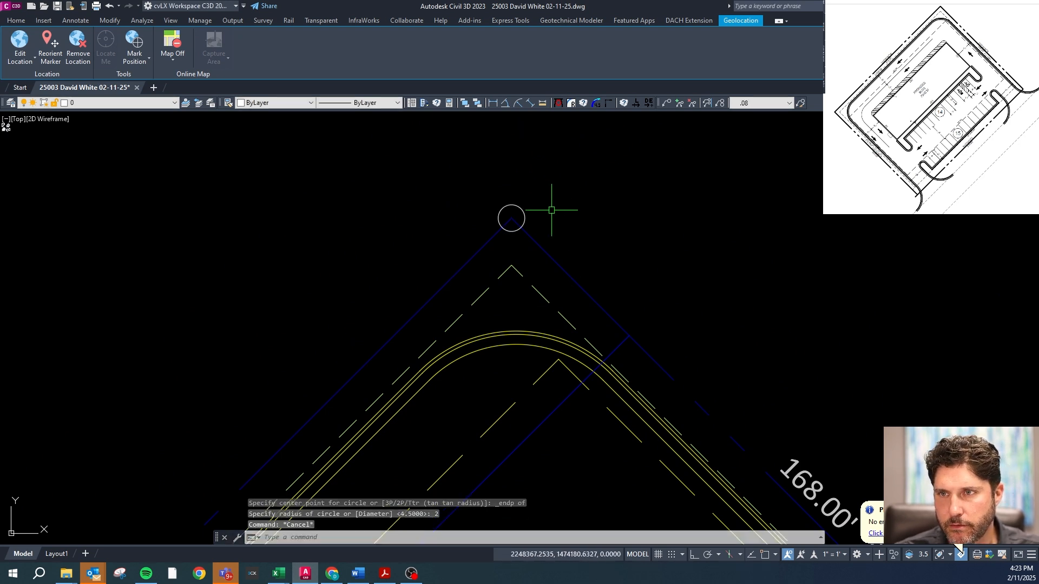
- Match the corner circle to the bearing labels' VS-ANN1-METE layer and reduce its size
left_click(524, 209)
type("ce")
key("Return")
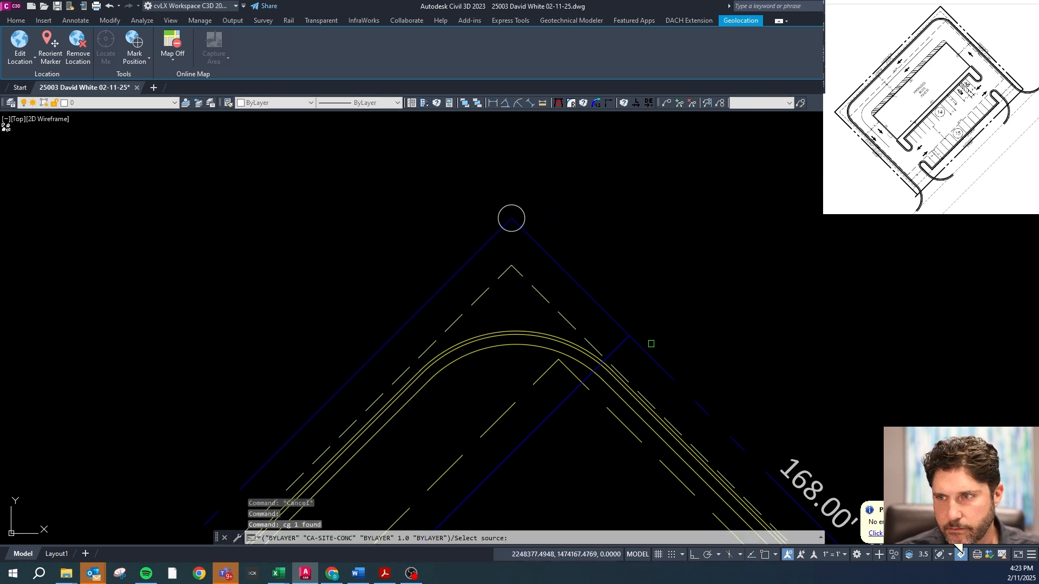
left_click(748, 417)
key("Escape")
left_click(525, 211)
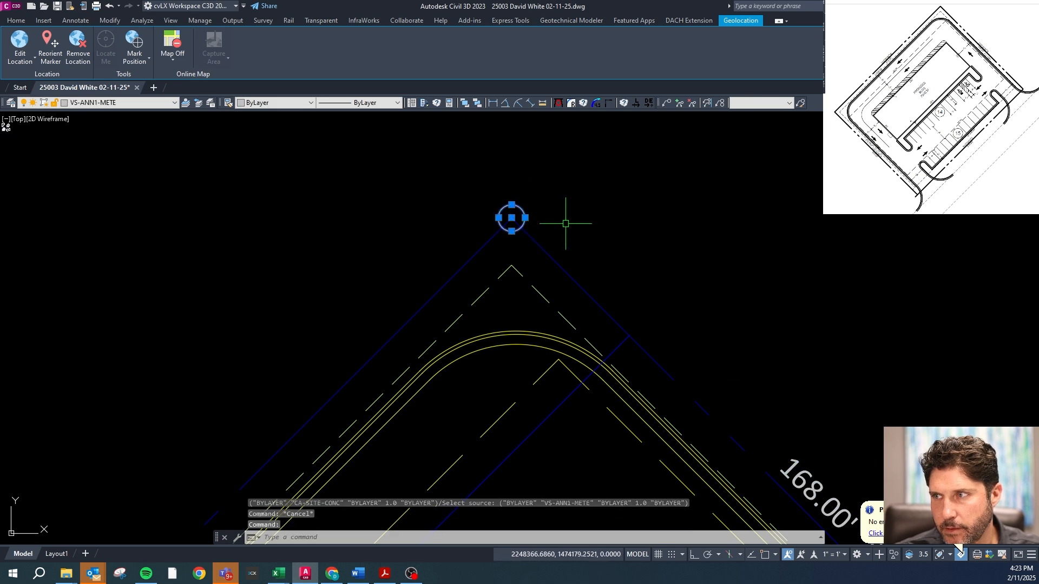
type("c")
key("Escape")
key("Escape")
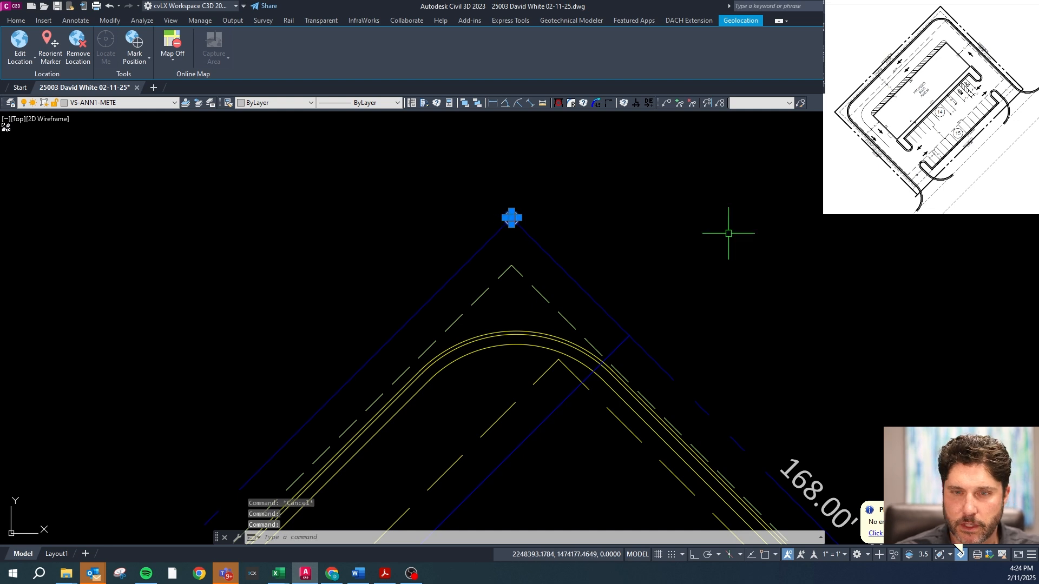
- Copy the circle from the north corner to the endpoints at the property's east, south and west corners
type("c")
key("Return")
right_click(548, 201, "shift")
left_click(573, 270)
left_click(513, 221)
scroll(530, 216, "down", 5)
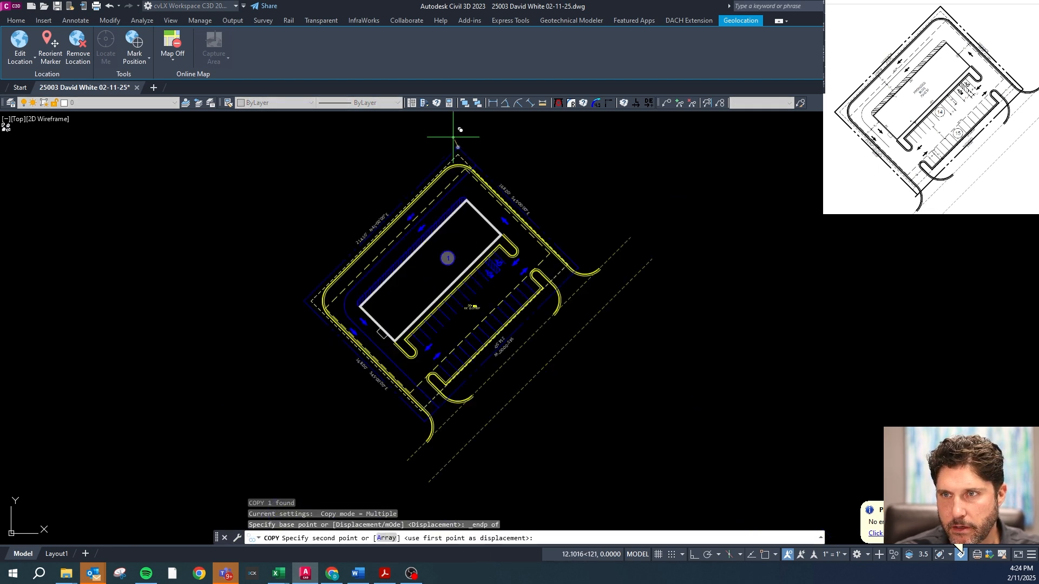
scroll(530, 213, "up", 2)
right_click(522, 186, "shift")
left_click(547, 254)
left_click(529, 216)
right_click(381, 128, "shift")
left_click(406, 198)
left_click(291, 471)
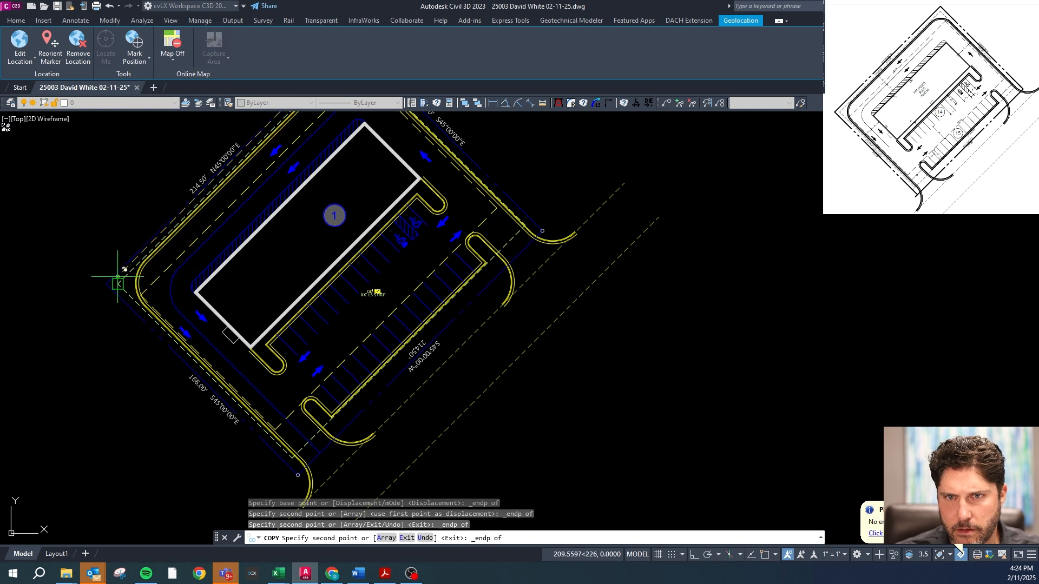
key("Escape")
key("Escape")
- Add a radius label to the curb return arc on the east side of the south driveway using the lr routine
type("l")
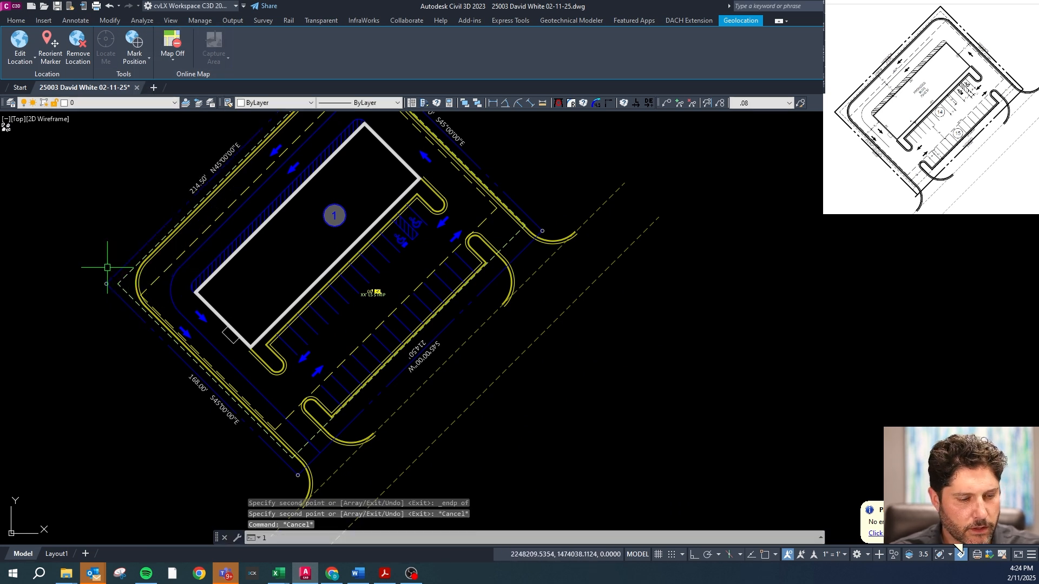
type("r")
key("Return")
scroll(371, 303, "up", 5)
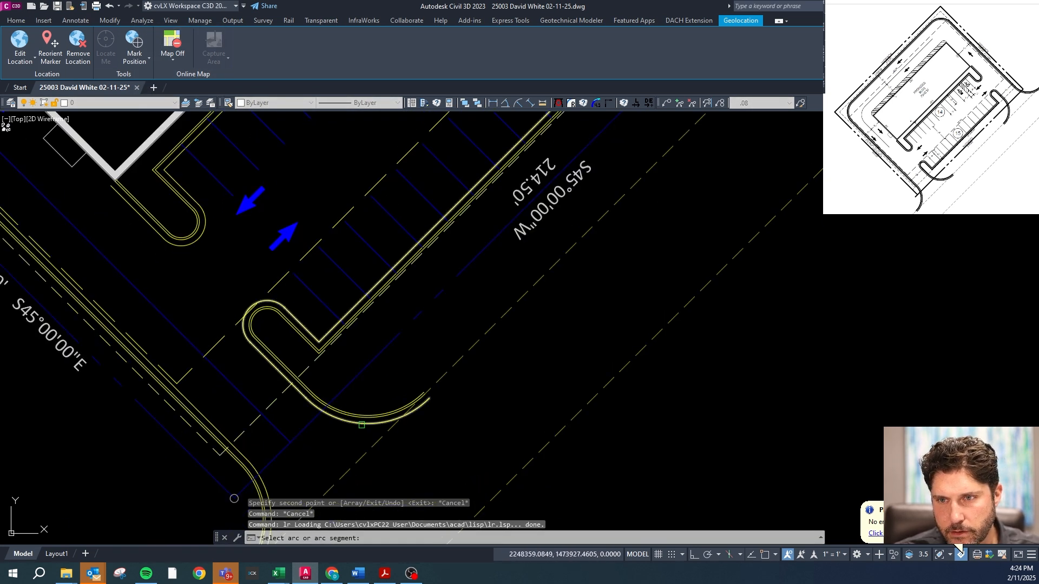
scroll(362, 425, "up", 2)
left_click(360, 424)
left_click(349, 400)
scroll(394, 336, "down", 4)
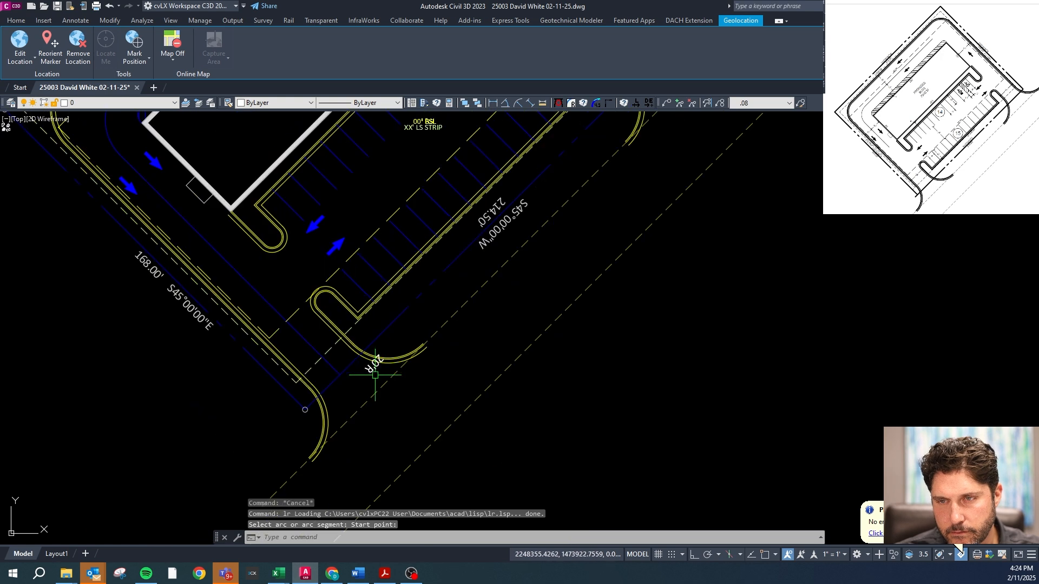
key("Escape")
key("Escape")
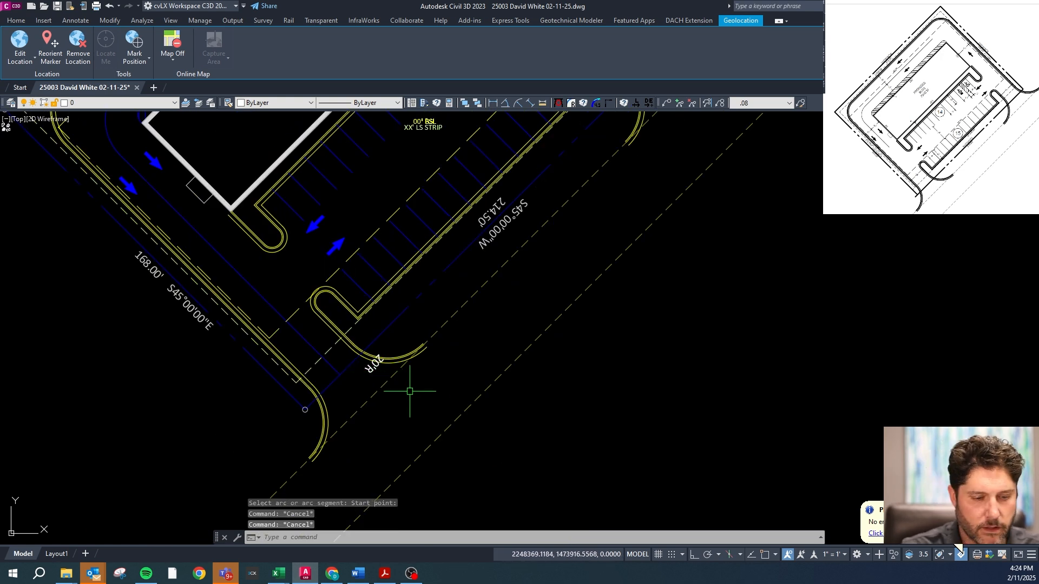
- Examine the length and angle type and precision in the drawing units settings
type("unit")
key("Return")
key("Escape")
type("s")
key("Return")
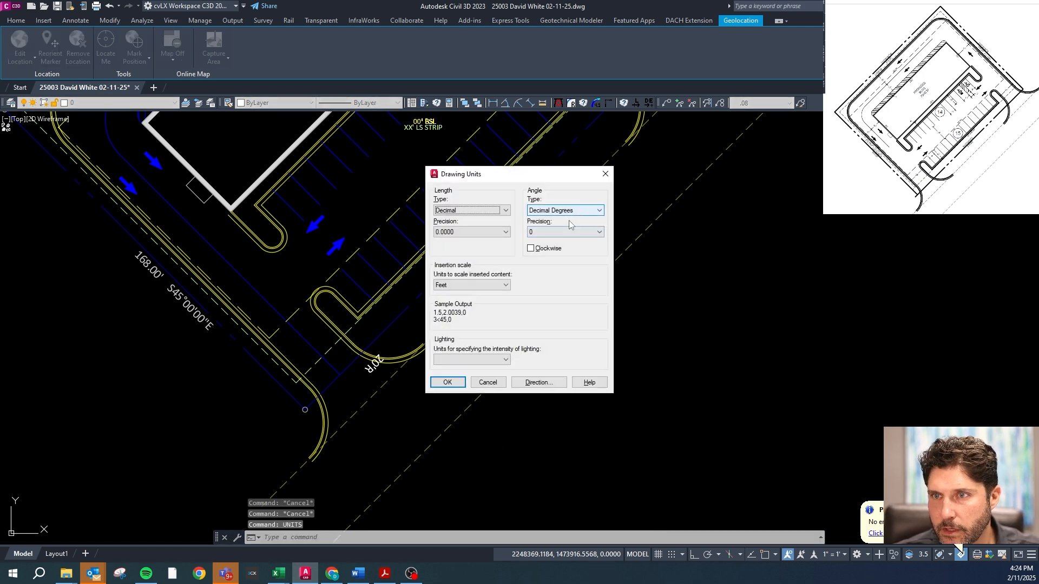
key("Escape")
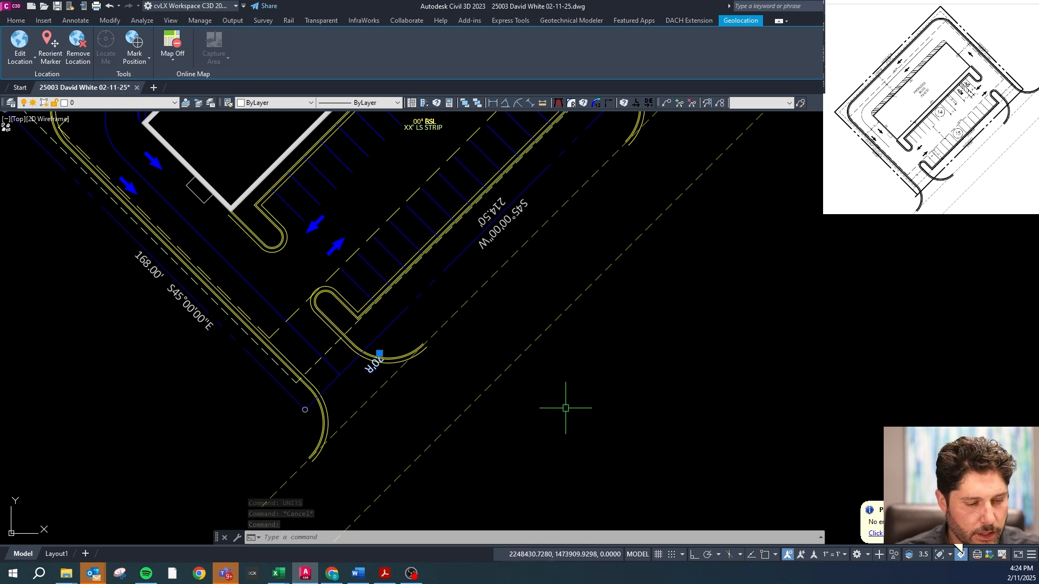
- Turn the 20'R label horizontal and place it just inside the south driveway's east curb return
type("te")
key("Return")
left_click(374, 361)
scroll(378, 371, "up", 2)
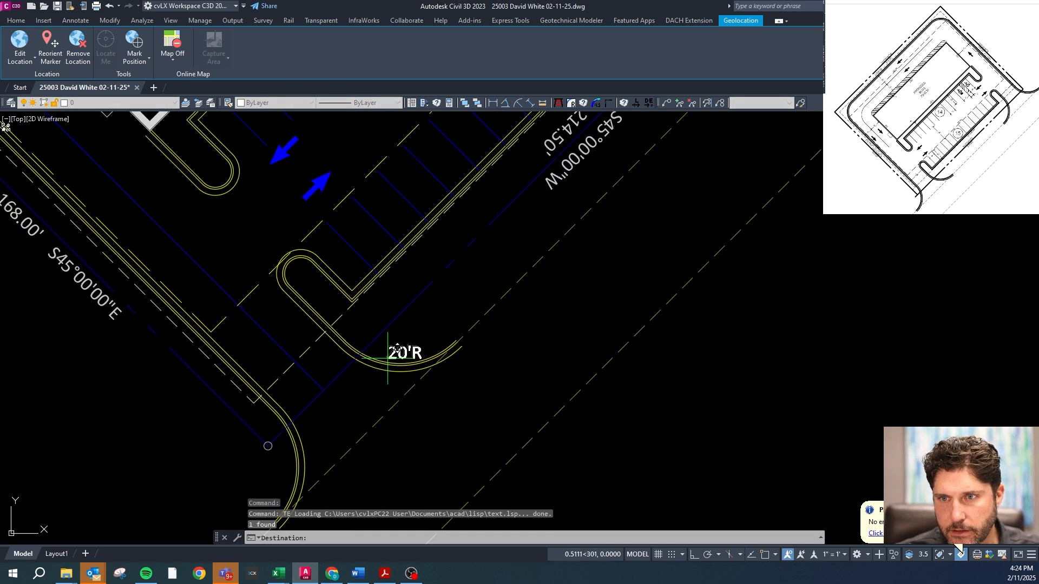
key("Escape")
- Assign the 20'R radius label to the CS-ANN1-DIM layer
left_click(385, 358)
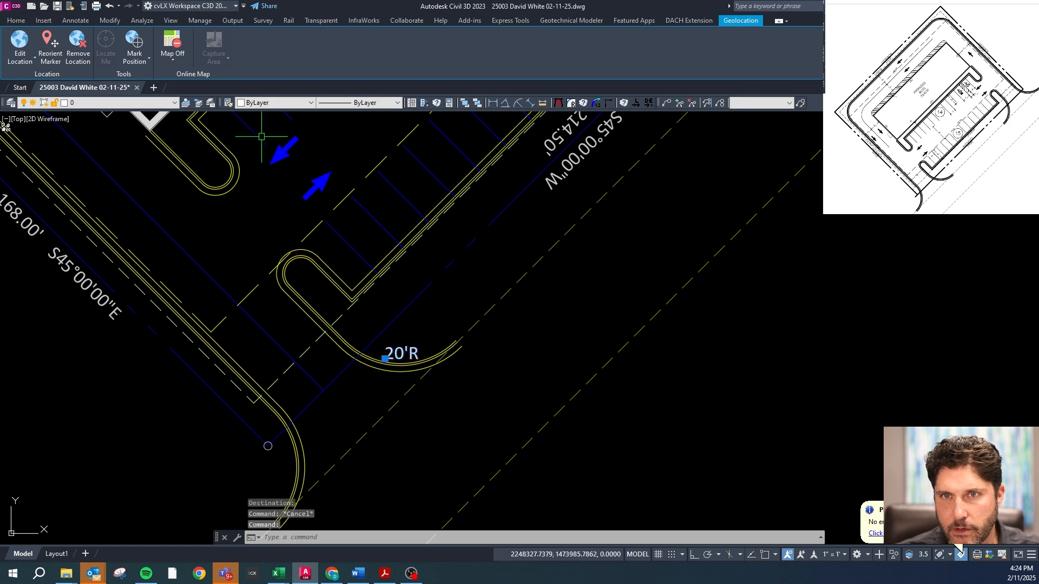
left_click(138, 103)
left_click_drag(174, 139, 175, 204)
left_click(103, 226)
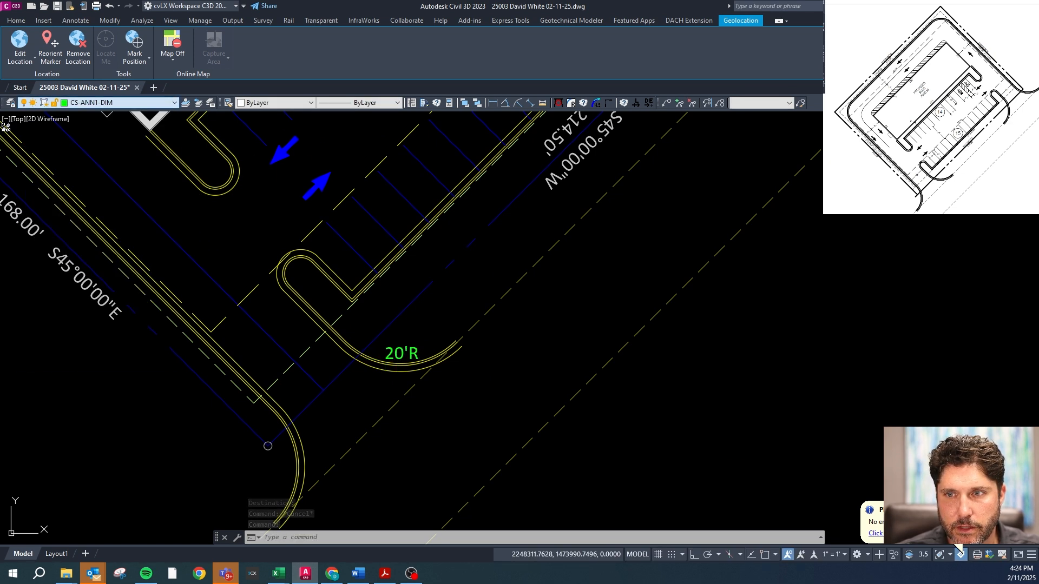
- Copy the 20'R label to the south driveway's other curb return and both curb returns of the east driveway
type("co")
key("Return")
left_click(447, 334)
scroll(454, 333, "down", 2)
scroll(384, 394, "up", 2)
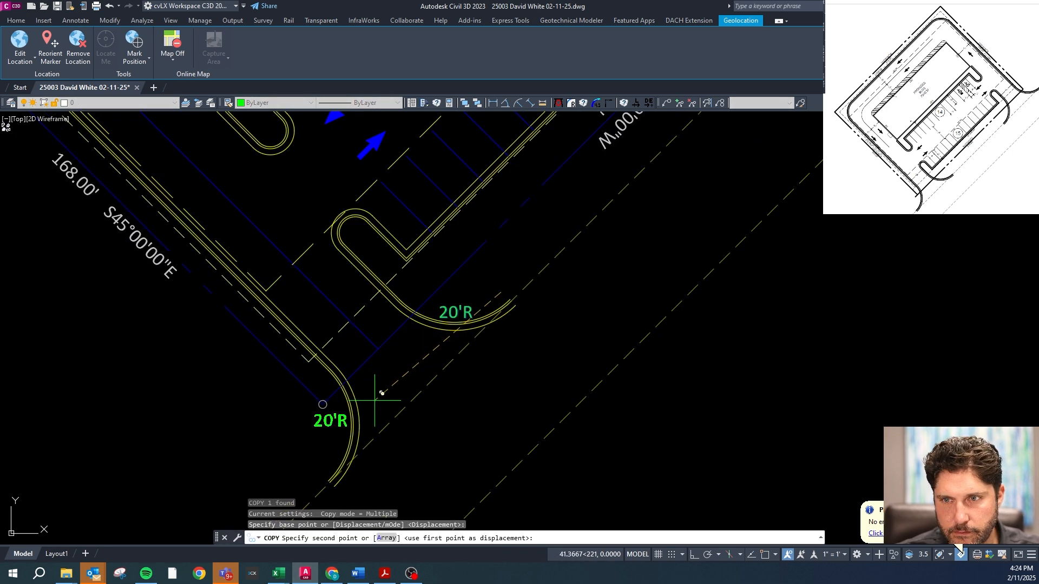
left_click(382, 401)
scroll(382, 401, "down", 3)
scroll(417, 307, "up", 2)
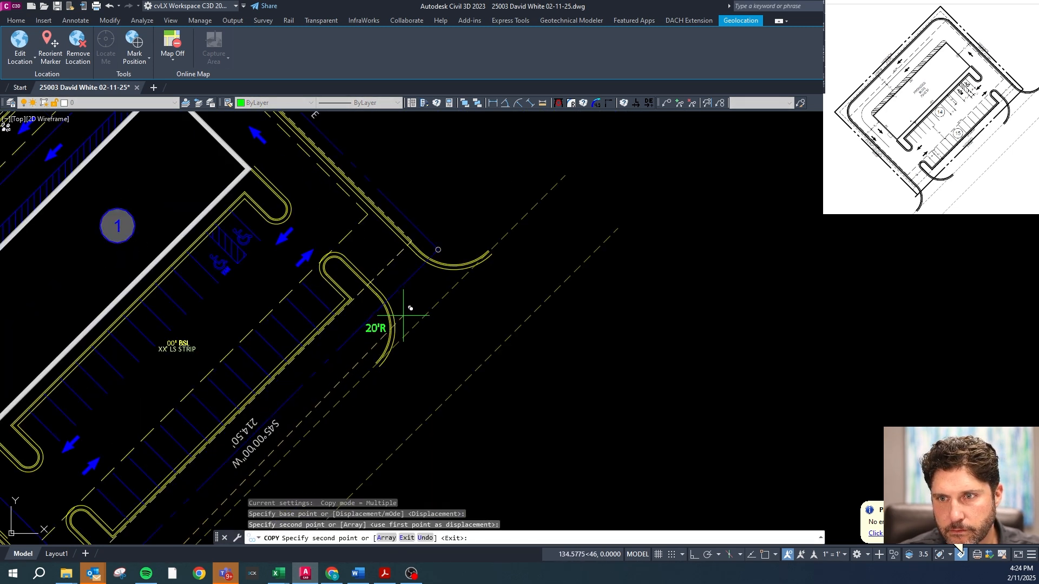
left_click(407, 313)
left_click(485, 238)
- Place further copies of the 20'R label at the site's rounded north and west curb corners
scroll(389, 195, "down", 3)
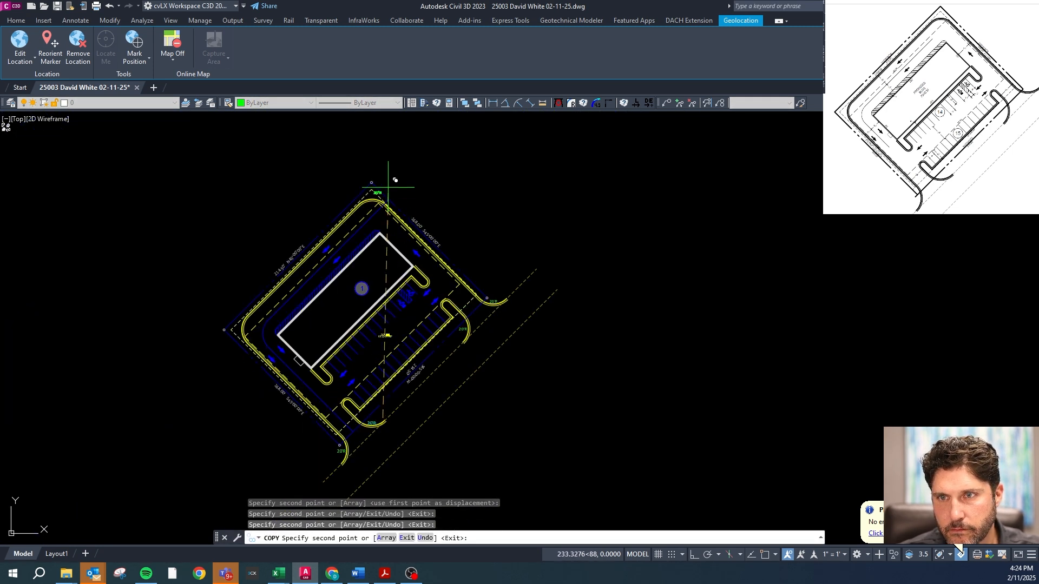
scroll(389, 195, "up", 3)
left_click(397, 270)
scroll(537, 218, "down", 4)
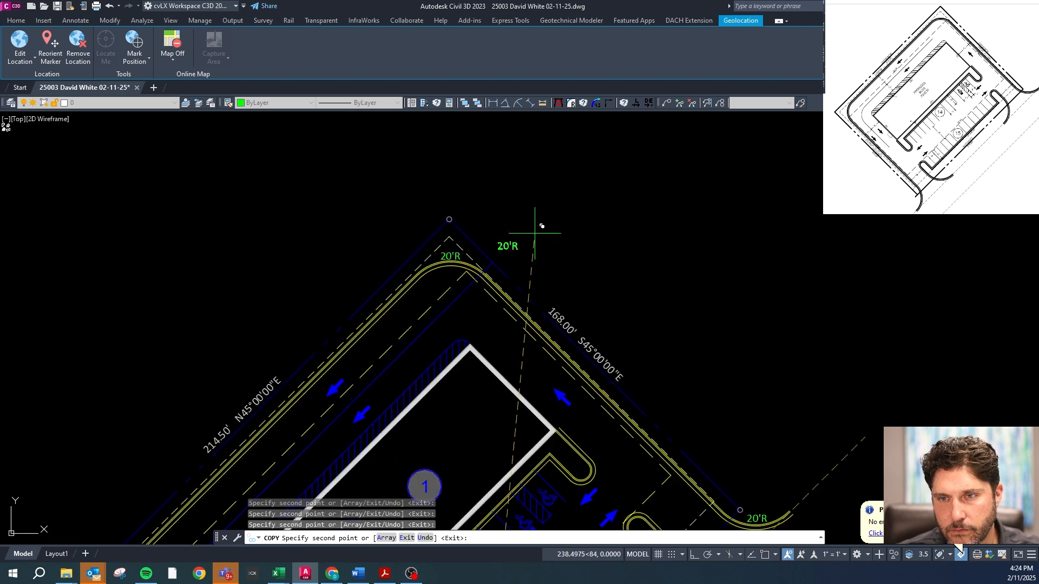
scroll(346, 325, "up", 4)
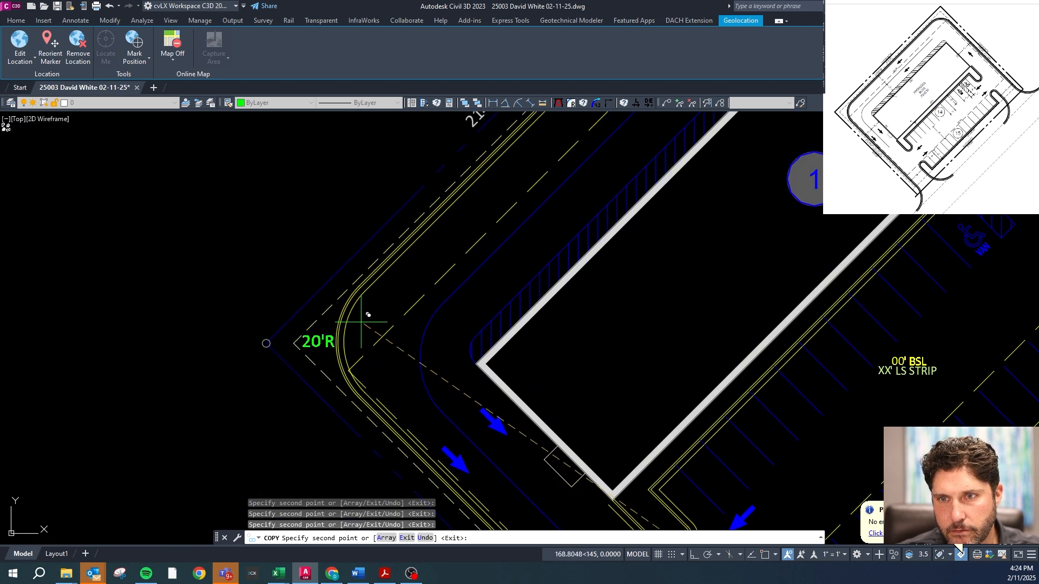
scroll(367, 314, "down", 4)
key("Escape")
scroll(429, 252, "up", 4)
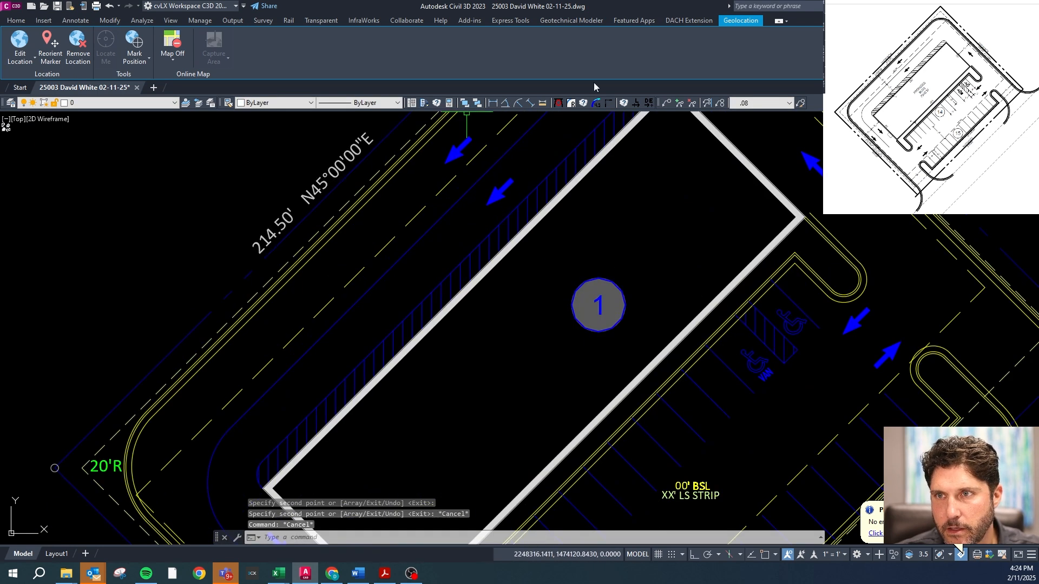
left_click(531, 105)
right_click(381, 322)
key("s")
key("r")
left_click(399, 324)
right_click(389, 315)
key("s")
key("p")
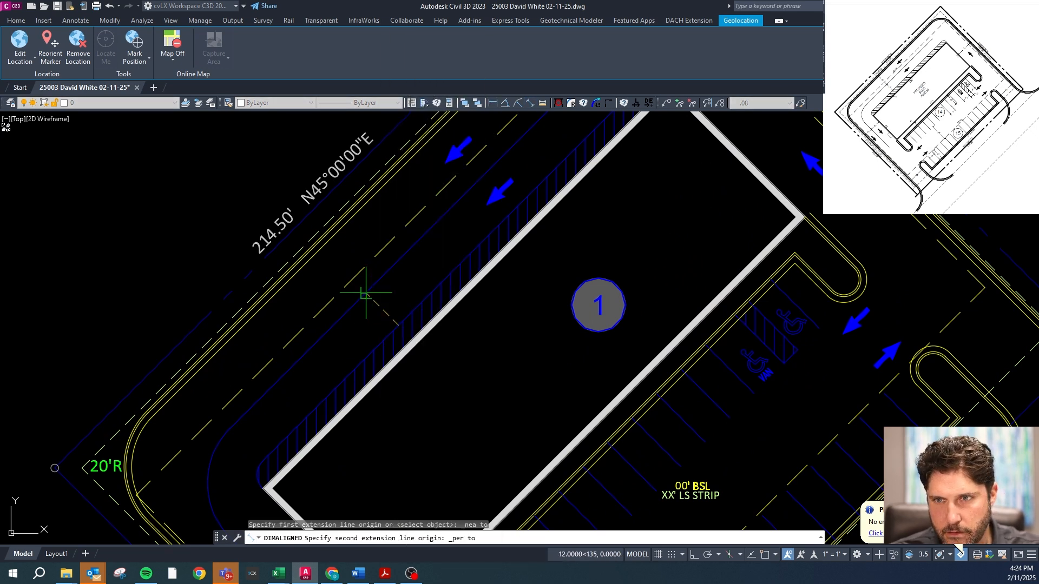
left_click(368, 294)
key("Escape")
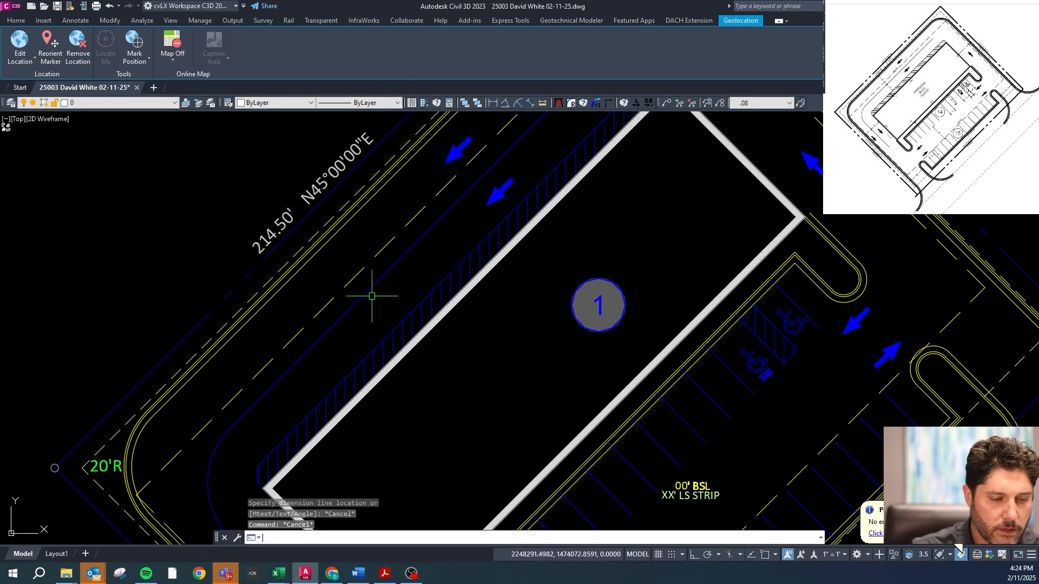
- Check the linetype scale factor and run the civdim routine to set up the dimensions
key("Return")
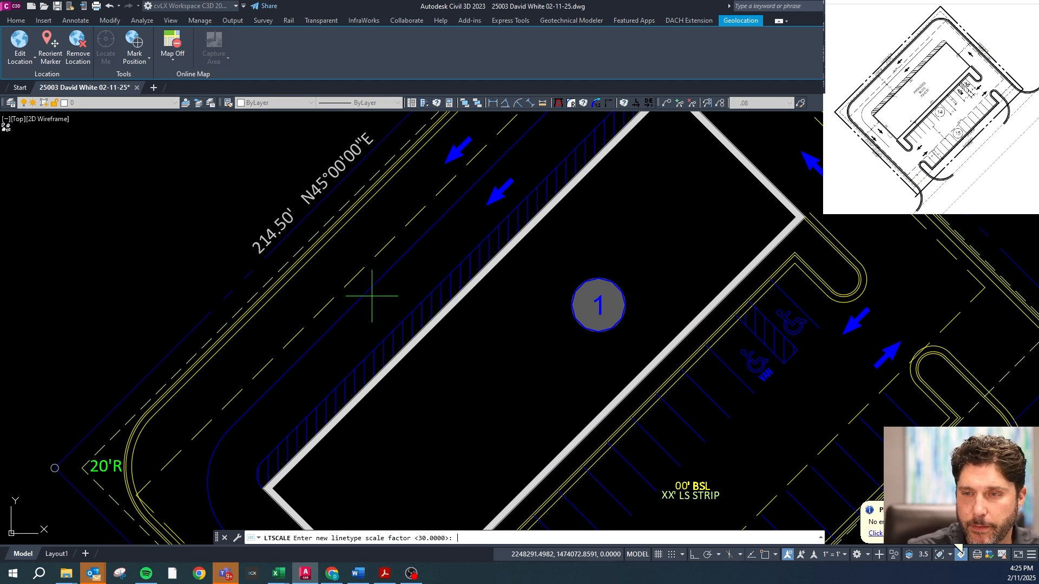
key("Escape")
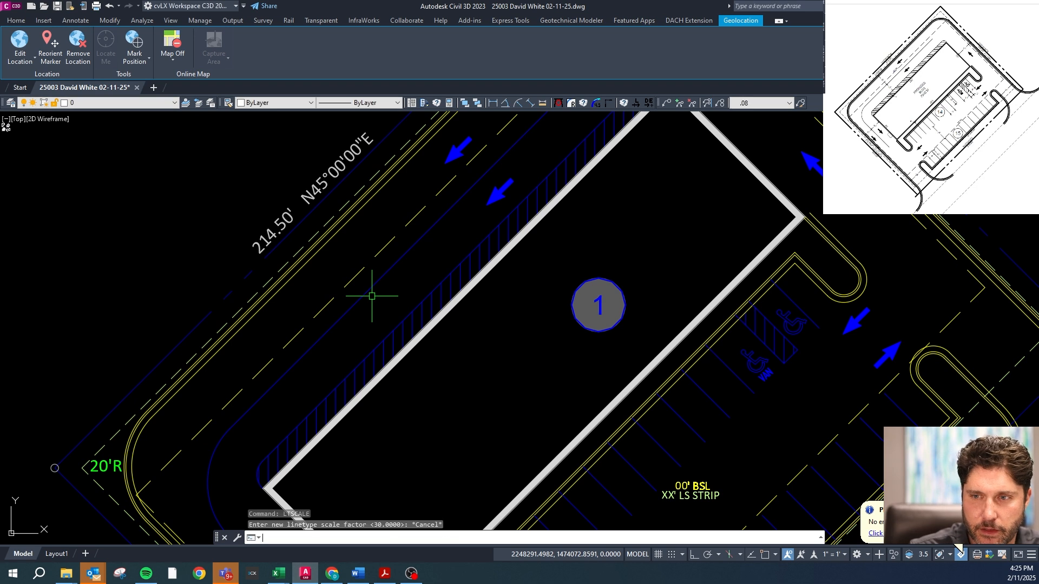
type("civd")
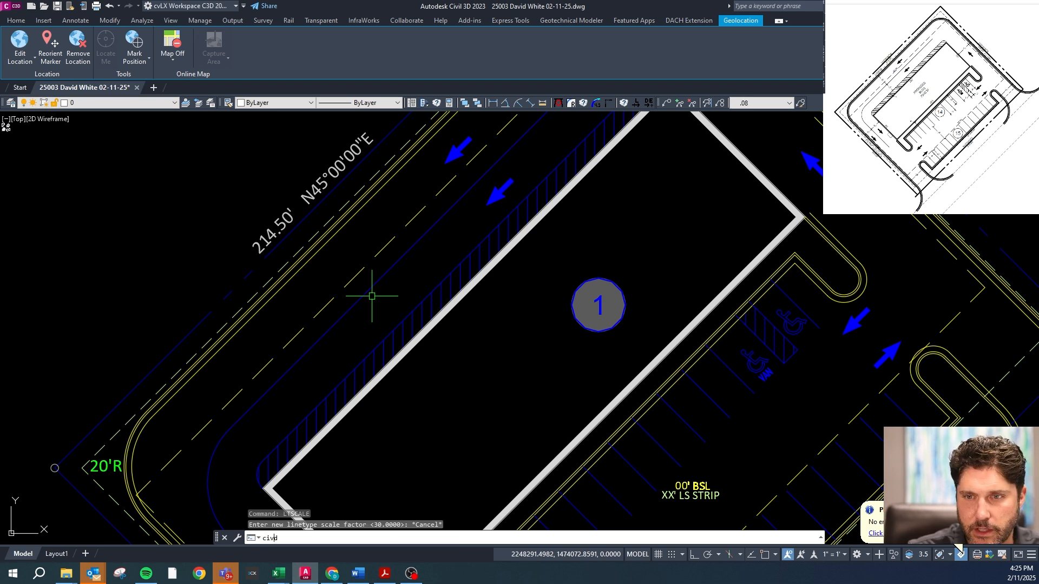
type("im")
key("Return")
- Add an aligned dimension northwest of the building, from the hatched strip's outer edge perpendicular to the blue lane line
left_click(529, 105)
right_click(429, 269)
right_click(409, 293, "shift")
key("r")
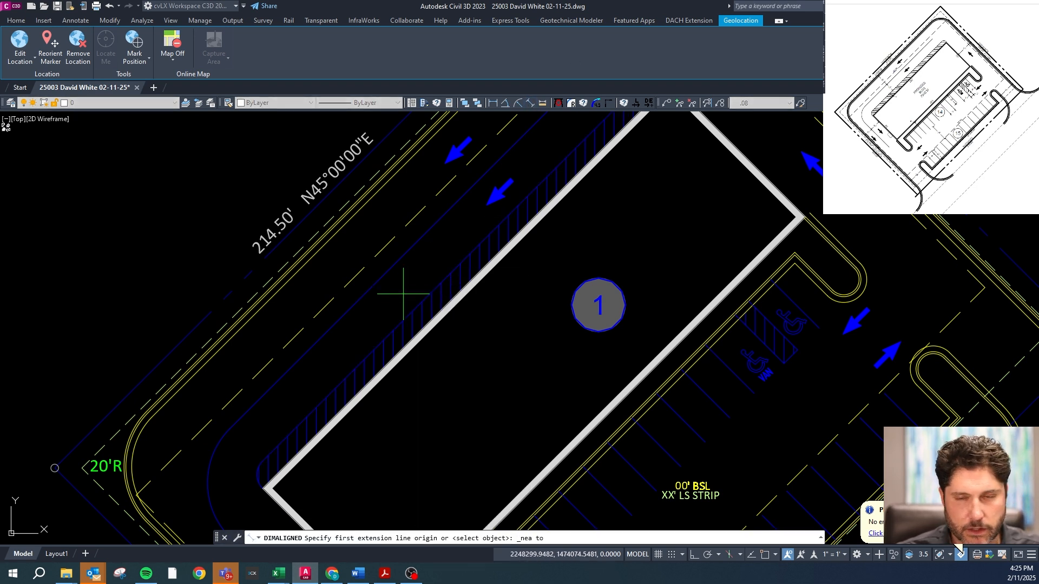
left_click(395, 328)
right_click(393, 308, "shift")
key("p")
left_click(377, 289)
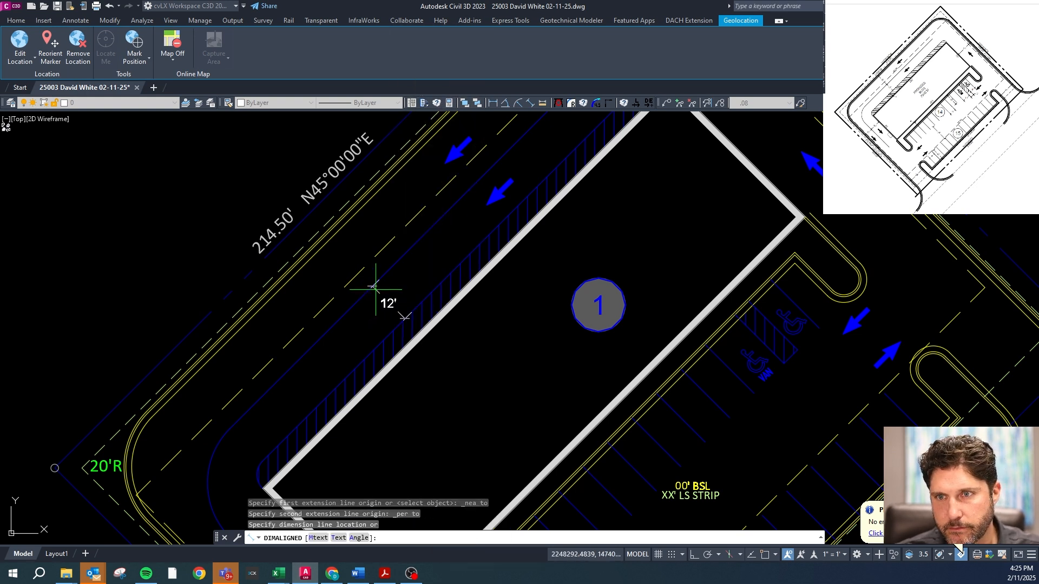
left_click(374, 287)
key("Escape")
- Add an aligned dimension from the northwest lane line perpendicular to the outer curb, in line with the 12' dimension
left_click(530, 105)
right_click(461, 200)
right_click(456, 205, "shift")
key("r")
left_click(378, 282)
right_click(349, 259, "shift")
key("p")
scroll(336, 248, "up", 3)
left_click(309, 218)
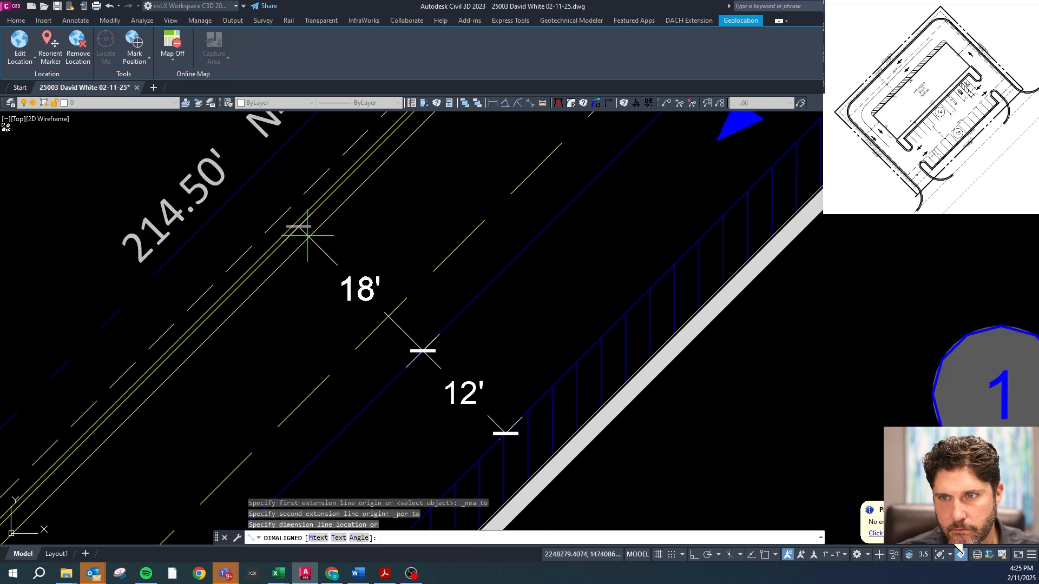
left_click(300, 227)
key("Escape")
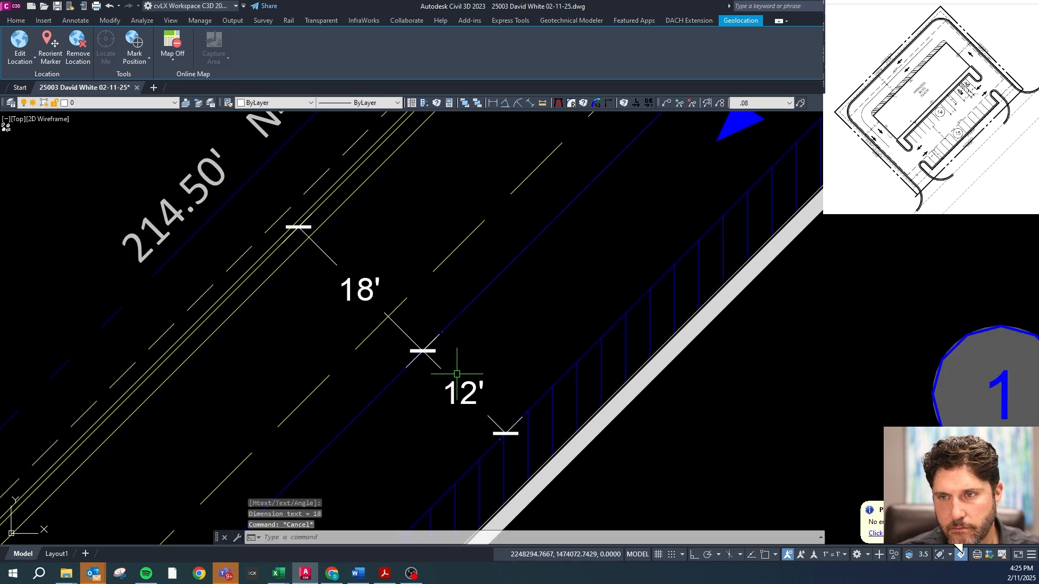
- Match both northwest lane dimensions to the 20'R label's CS-ANN1-DIM layer using the cg routine
left_click(405, 367)
left_click(344, 272)
type("cg")
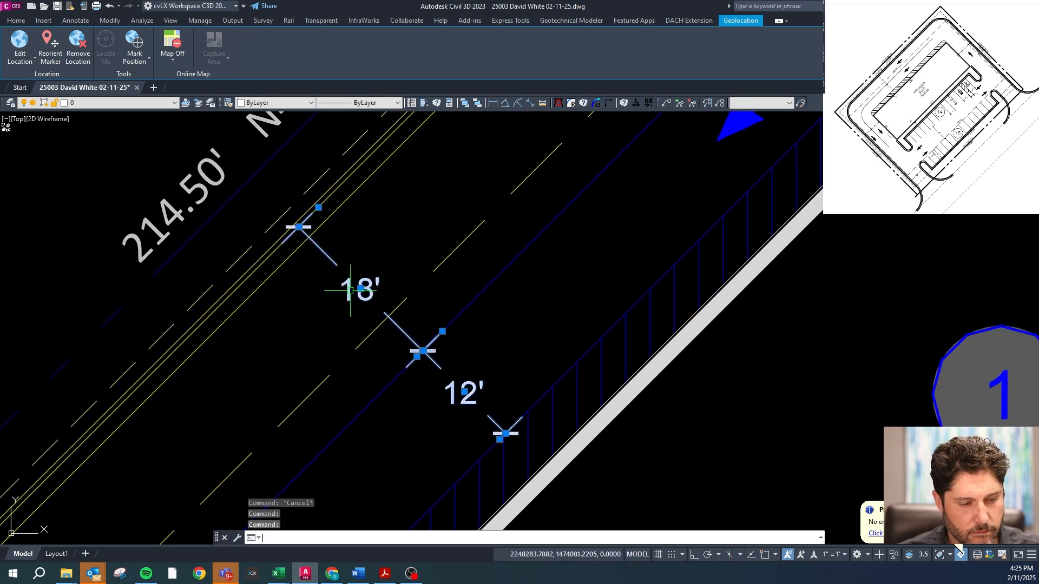
key("Return")
scroll(346, 241, "down", 2)
scroll(375, 380, "up", 8)
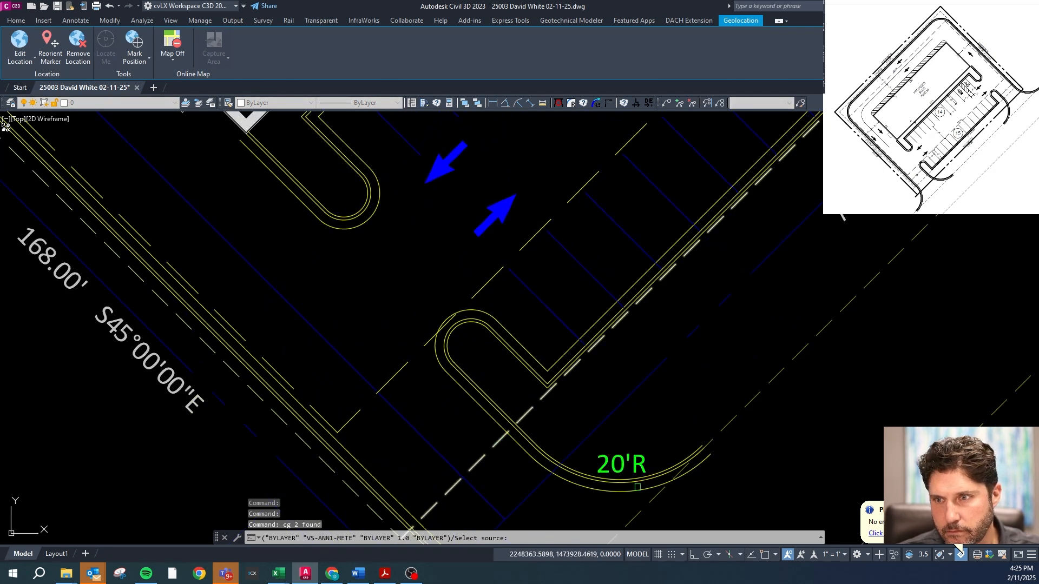
left_click(607, 464)
- Add an aligned dimension from the building's southwest wall perpendicular to the blue lane line
scroll(270, 322, "down", 3)
scroll(217, 245, "up", 3)
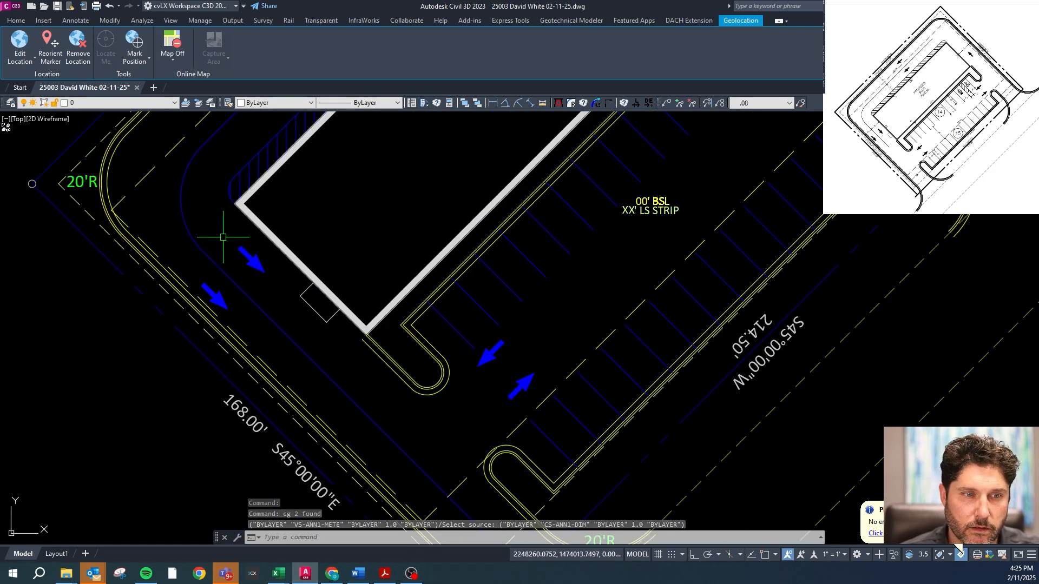
scroll(223, 237, "up", 2)
key("Escape")
left_click(531, 103)
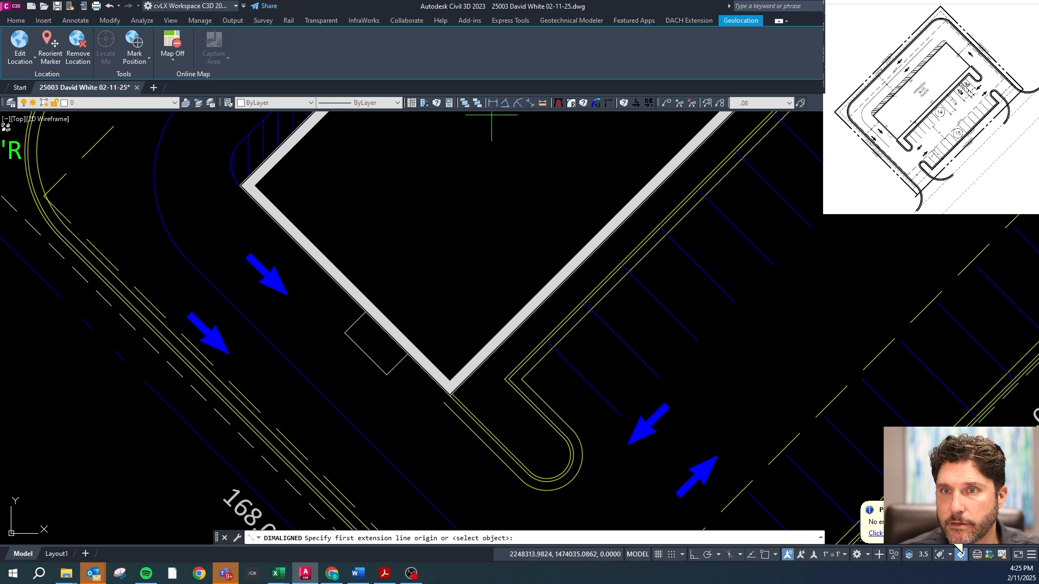
right_click(267, 221, "shift")
left_click(290, 420)
left_click(264, 223)
right_click(218, 260, "shift")
key("p")
left_click(203, 280)
left_click(207, 277)
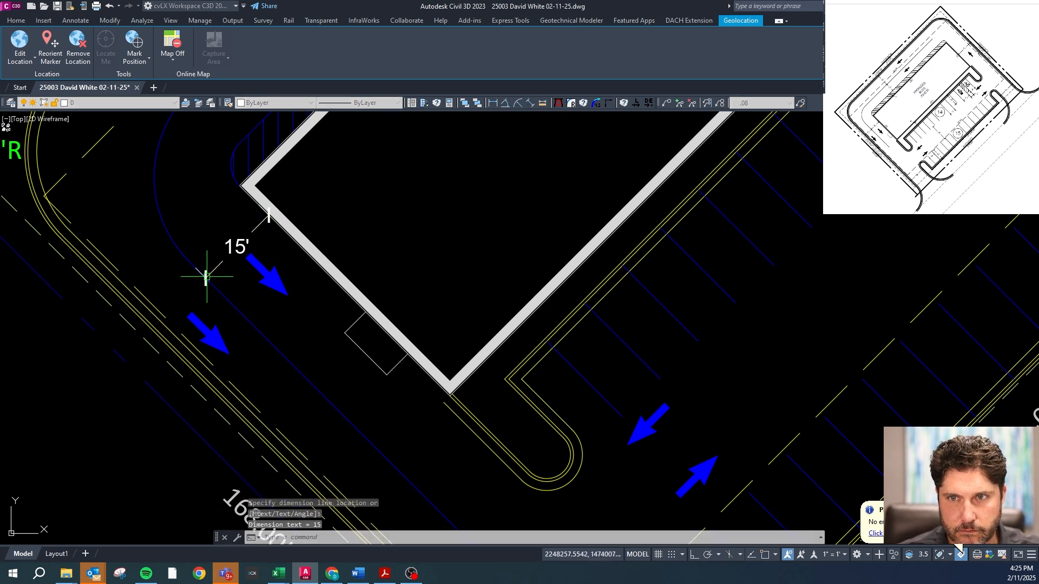
key("Escape")
- Add an aligned dimension from the southwest lane line perpendicular to the outer curb, in line with the 15' dimension
left_click(531, 105)
right_click(254, 265, "shift")
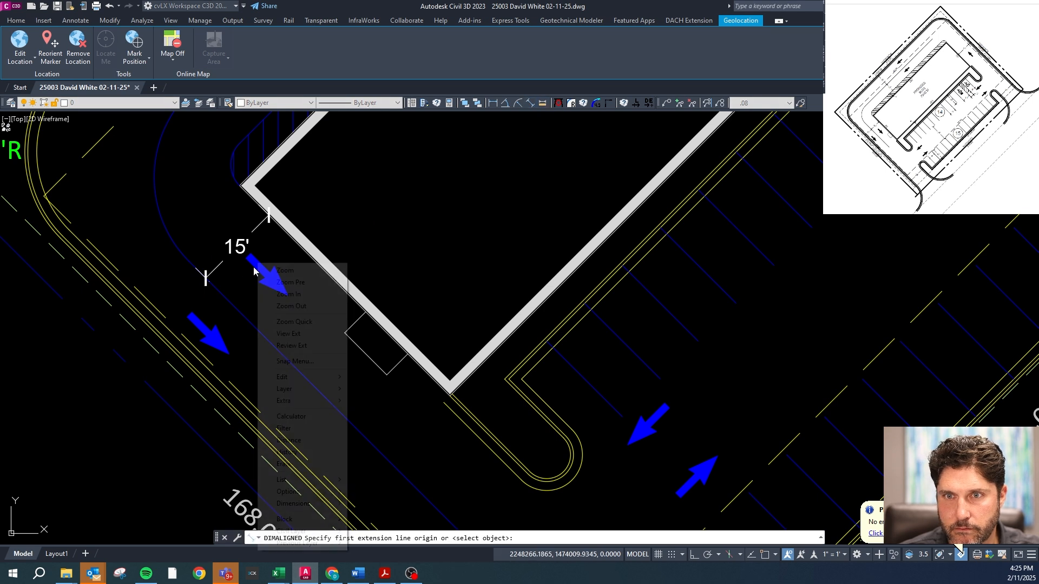
left_click(273, 489)
scroll(204, 284, "up", 2)
left_click(218, 274)
right_click(206, 277, "shift")
key("p")
left_click(100, 400)
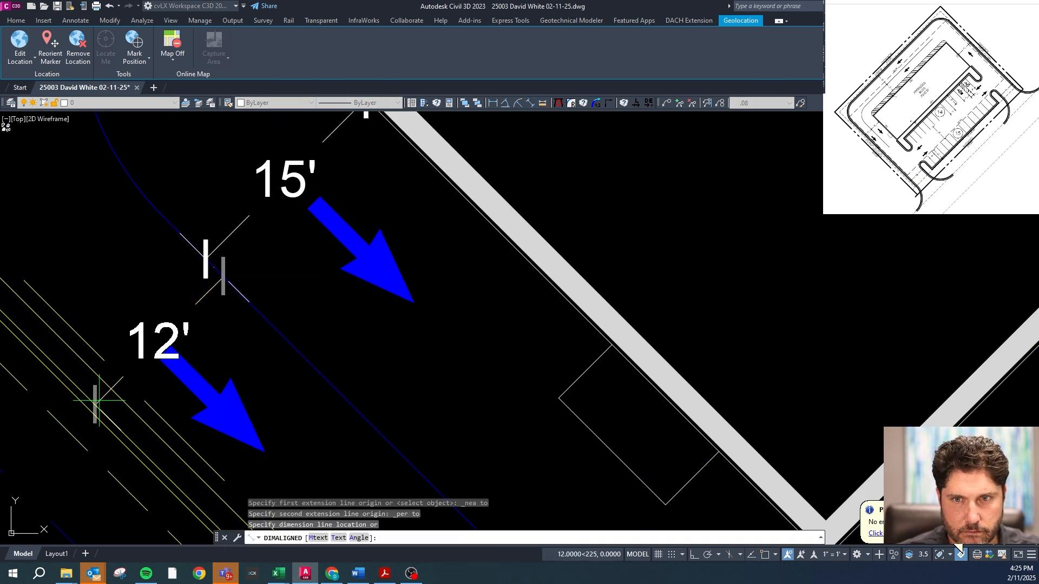
left_click(88, 371)
key("Escape")
- Match both southwest lane dimensions to the CS-ANN1-DIM layer using the cg routine with an existing dimension as source
left_click(157, 313)
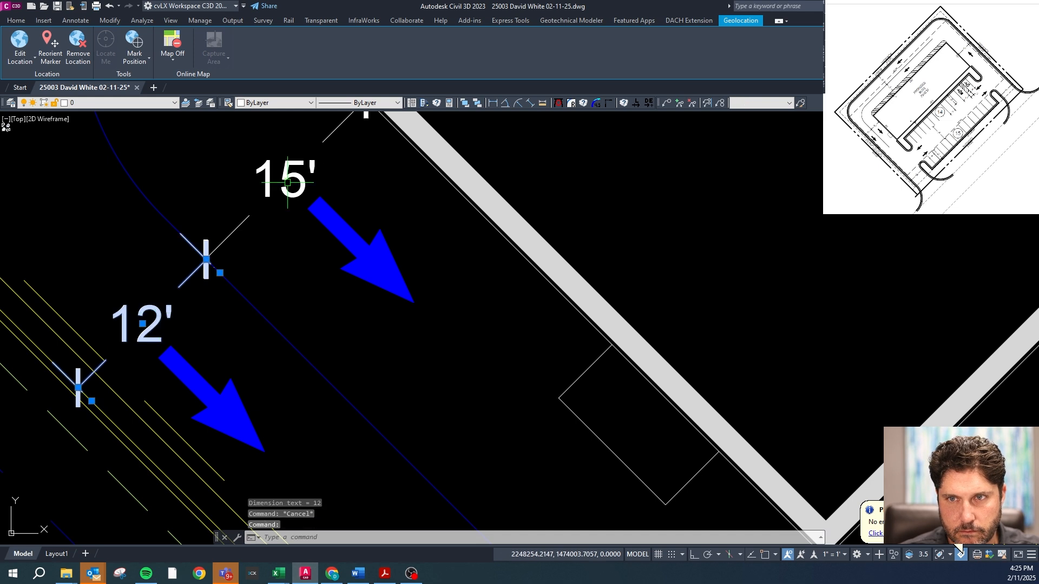
scroll(242, 352, "down", 3)
type("cg")
key("Return")
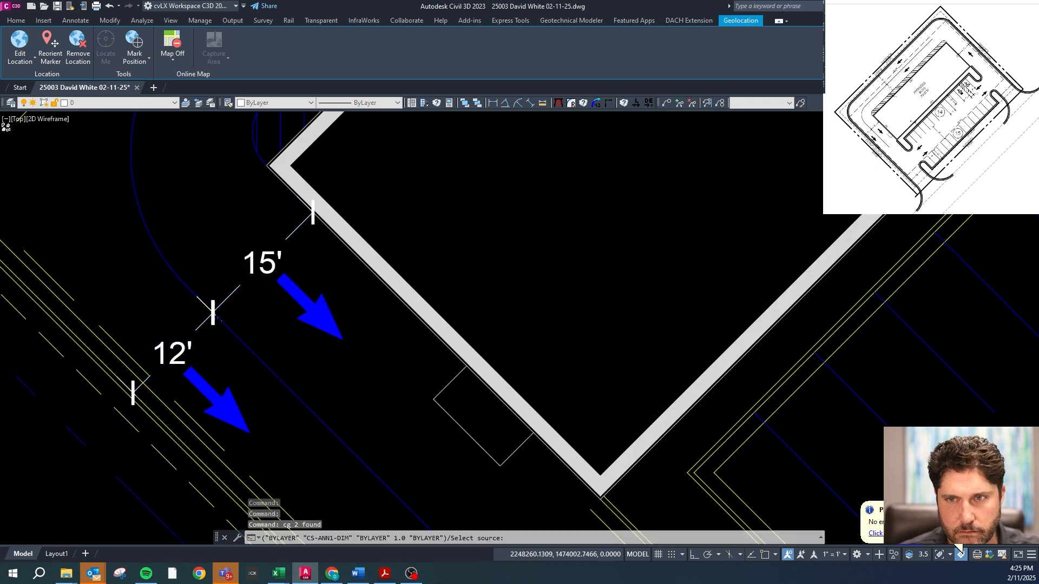
scroll(268, 253, "down", 10)
scroll(269, 252, "up", 5)
left_click(274, 241)
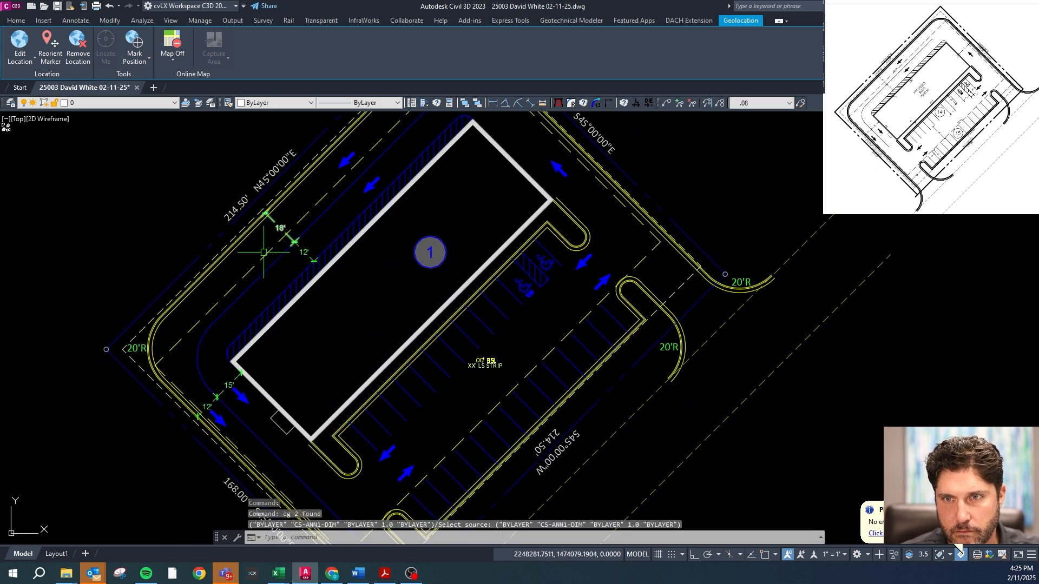
- Move the two southwest traffic arrows southeast along their lanes, clear of the 12' and 15' dimensions
scroll(273, 242, "up", 5)
key("Escape")
left_click(313, 280)
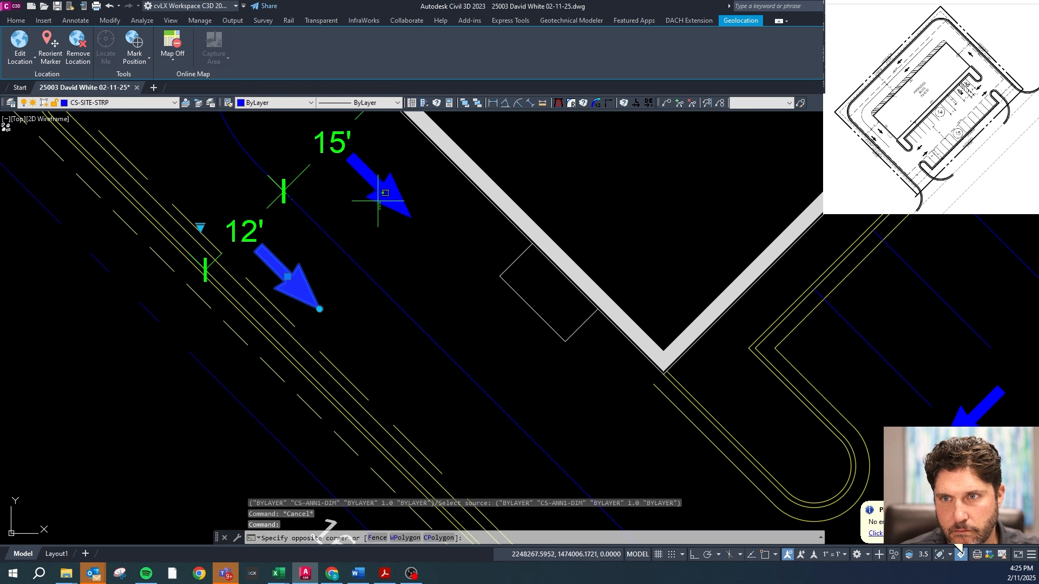
left_click(378, 204)
left_click(404, 241)
type("m")
key("Return")
left_click(408, 240)
key("F8")
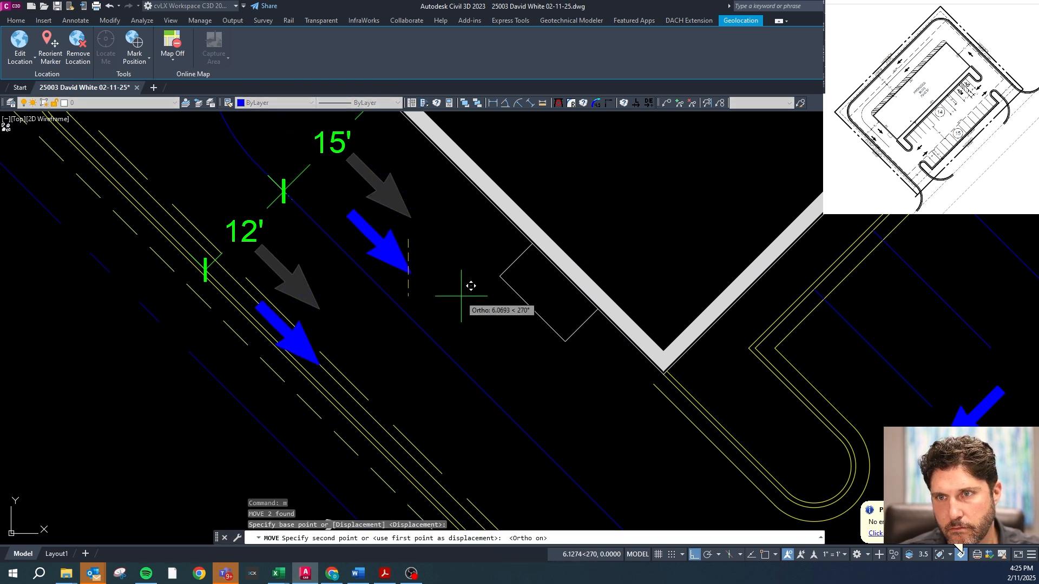
key("F8")
scroll(465, 294, "up", 2)
left_click(464, 284)
- Add an aligned dimension from the building's northeast wall perpendicular to the outer curb, just ahead of the traffic arrow
scroll(465, 284, "down", 6)
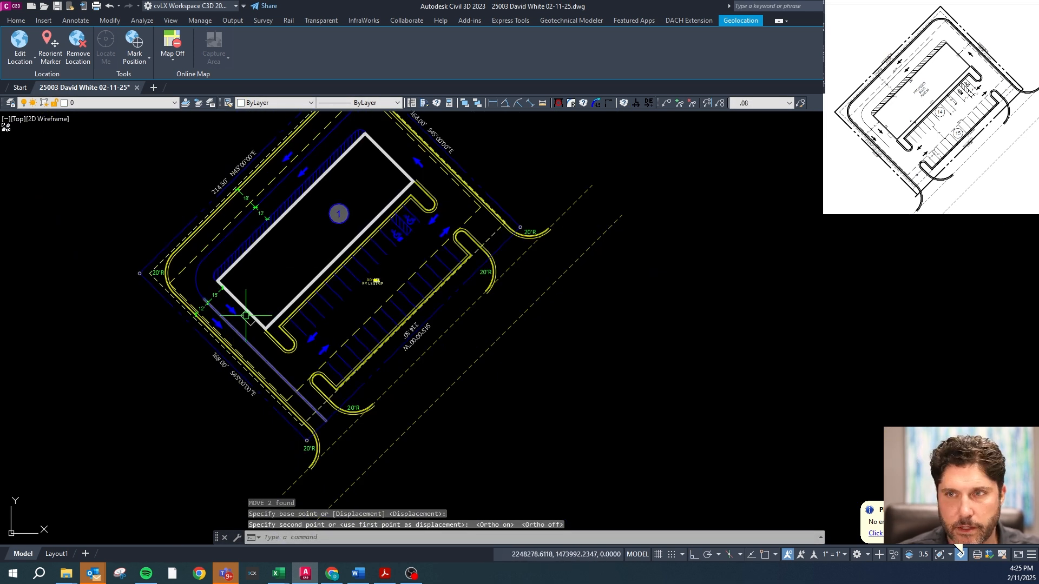
scroll(351, 310, "up", 2)
scroll(351, 310, "down", 2)
scroll(351, 310, "up", 5)
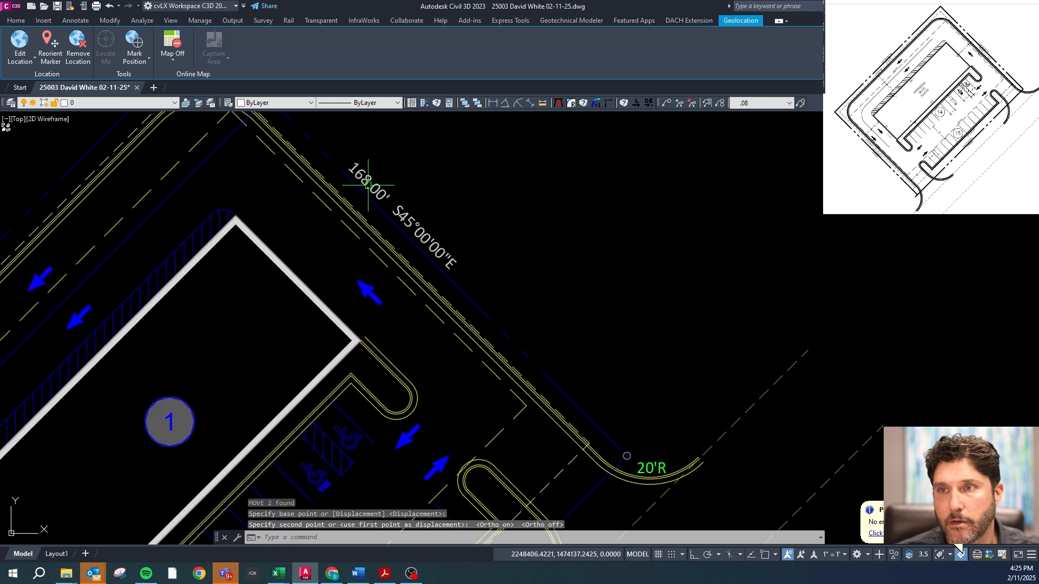
key("Escape")
left_click(533, 104)
right_click(435, 174, "shift")
key("r")
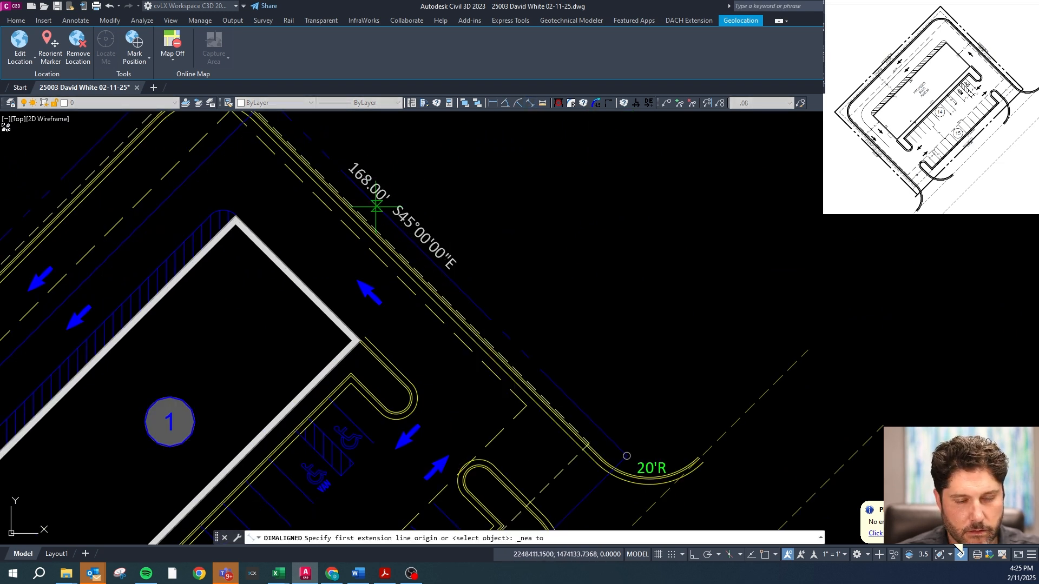
scroll(362, 221, "up", 2)
left_click(278, 340)
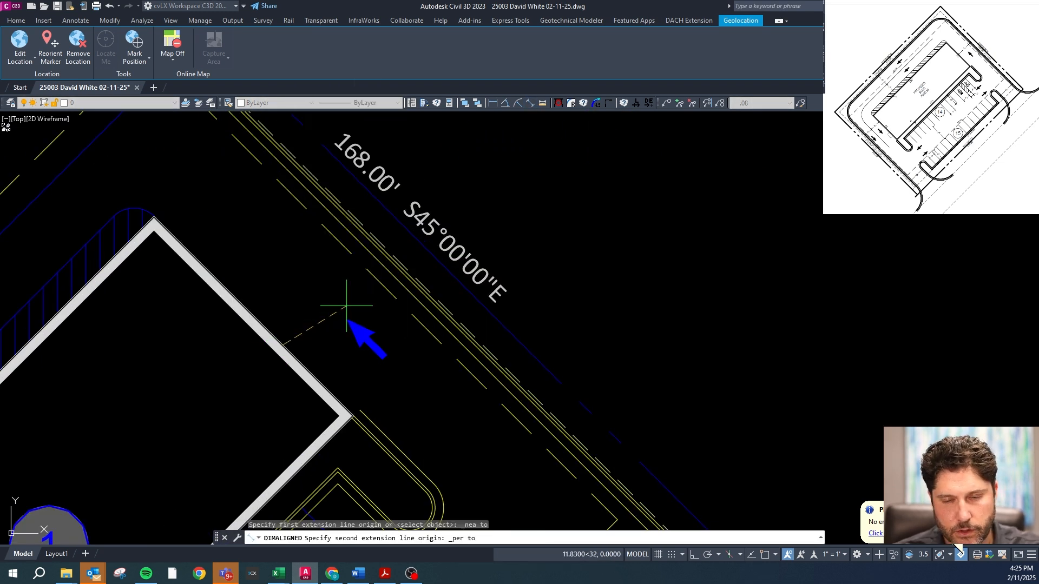
right_click(326, 316, "shift")
key("p")
scroll(368, 293, "up", 3)
left_click(423, 215)
left_click(371, 232)
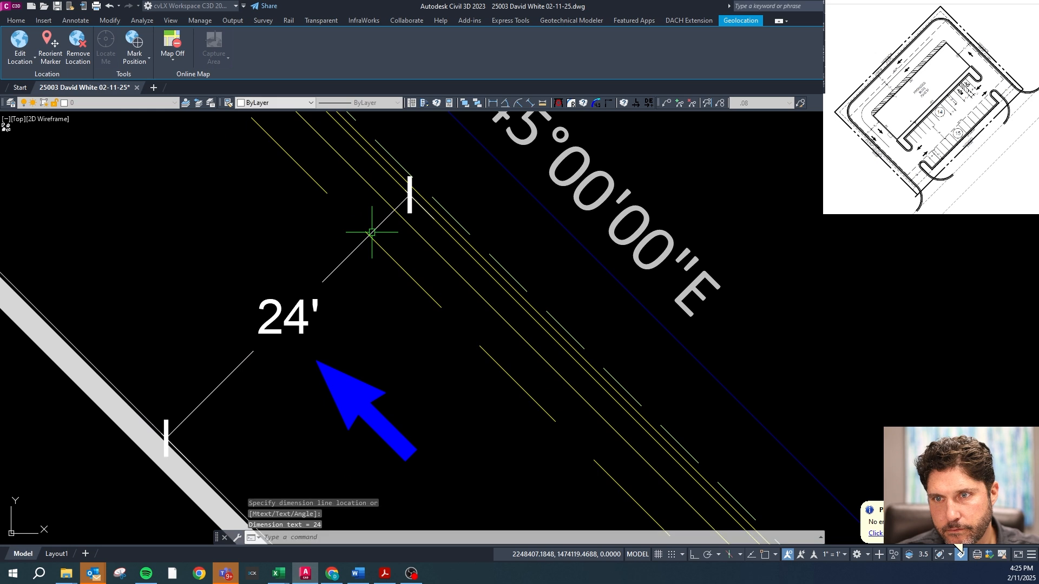
- Match the northeast drive aisle dimension to the CS-ANN1-DIM layer using the cg routine
key("Escape")
left_click(340, 259)
type("cg")
key("space")
scroll(358, 232, "down", 9)
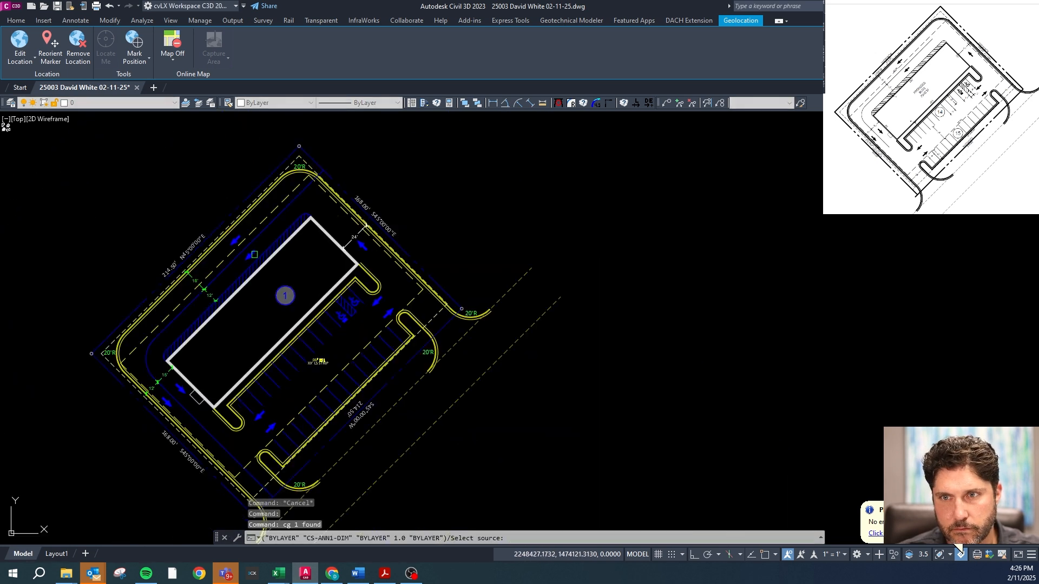
scroll(198, 275, "up", 2)
left_click(196, 274)
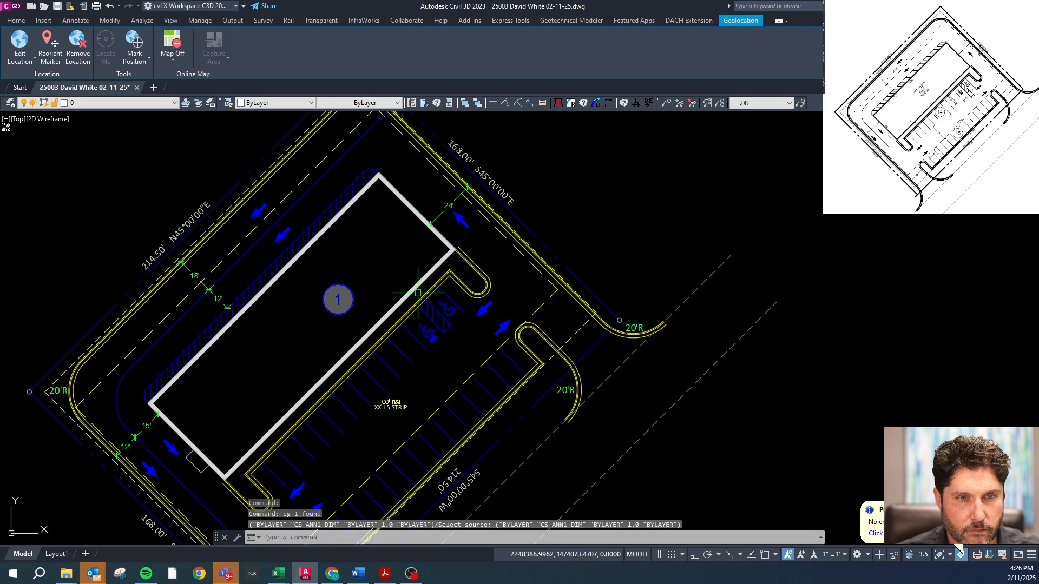
scroll(562, 338, "up", 2)
key("Escape")
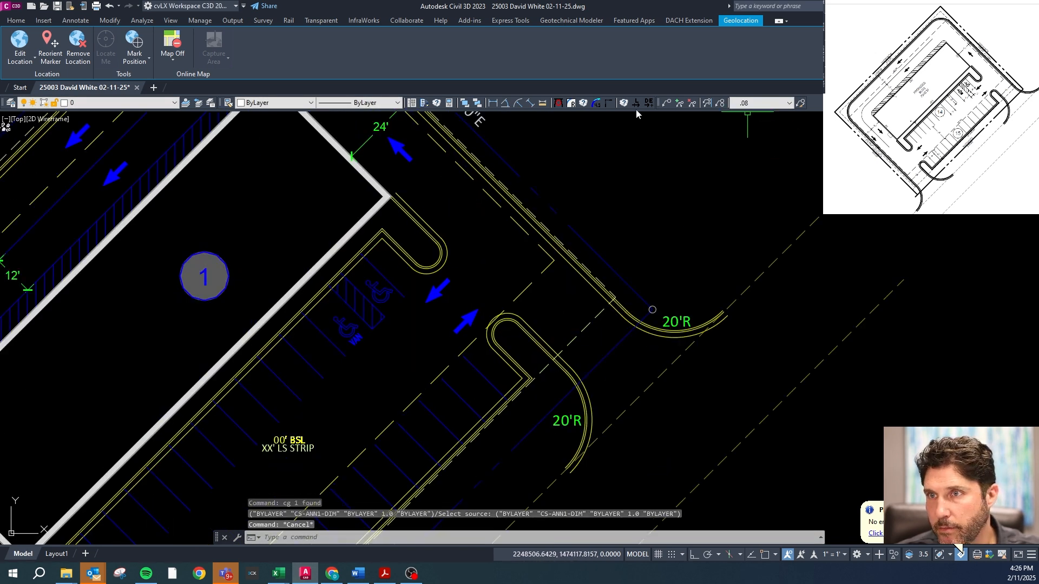
- Add an aligned dimension across the northeast entrance drive, from the island curb perpendicular to the outer curb
left_click(531, 105)
right_click(602, 275, "shift")
left_click(622, 528)
scroll(592, 373, "up", 4)
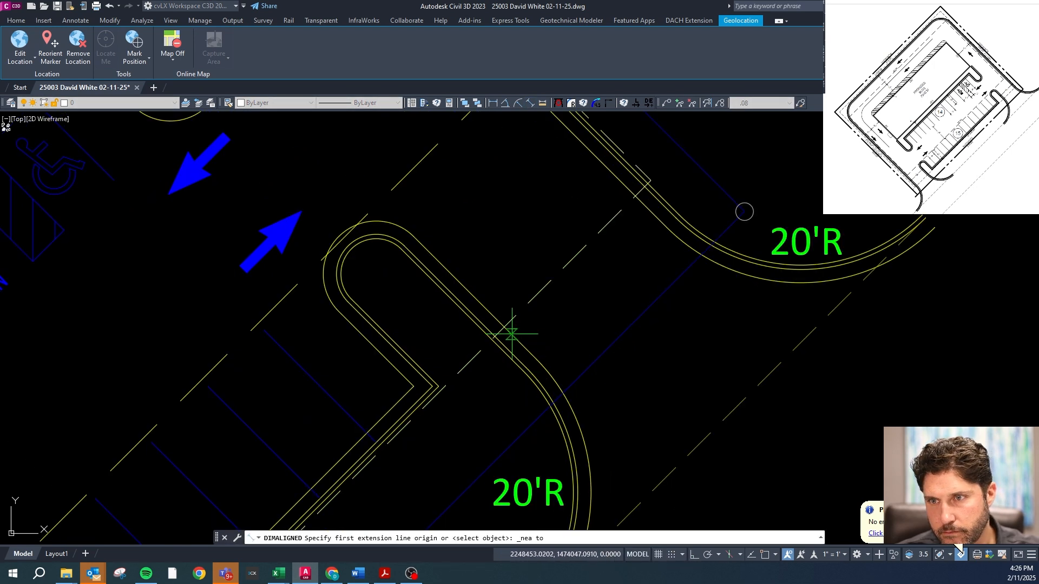
left_click(484, 325)
right_click(490, 319, "shift")
left_click(552, 232)
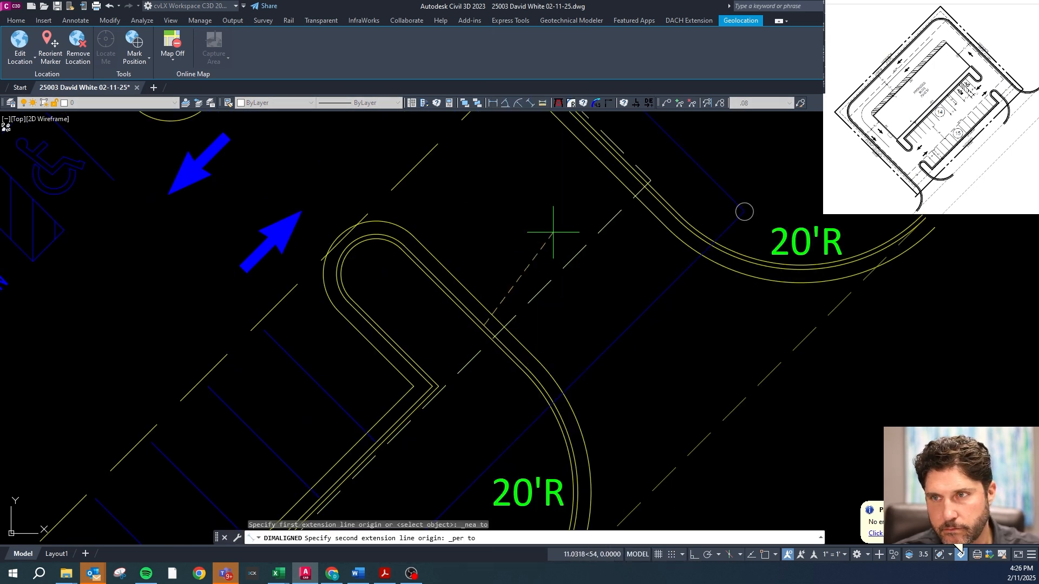
left_click(625, 170)
left_click(553, 239)
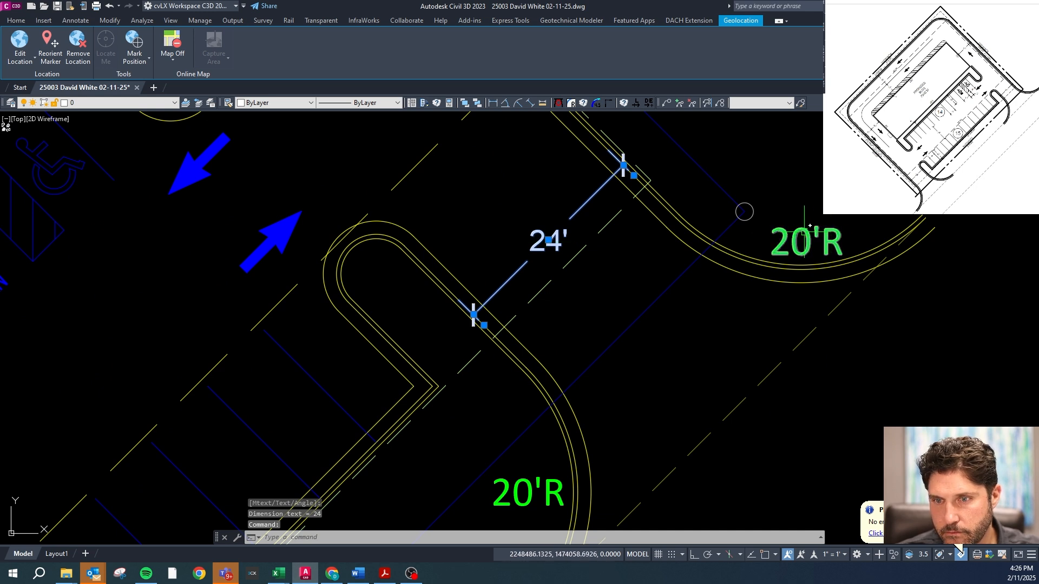
- Match the northeast entrance dimension to the CS-ANN1-DIM layer using the cg routine with the nearby 20'R label as source
key("Escape")
left_click(538, 232)
type("cg")
key("Return")
left_click(804, 242)
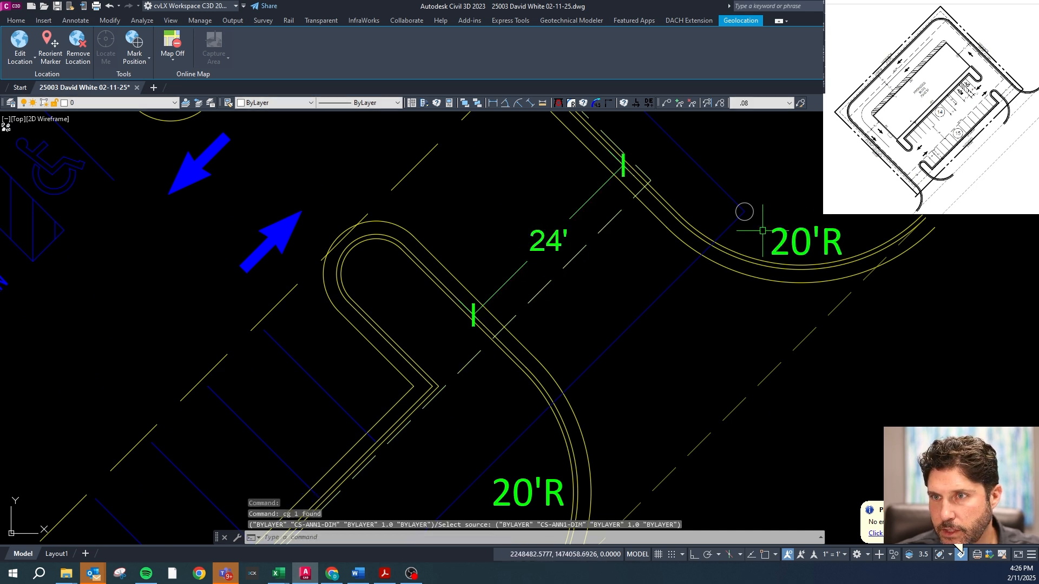
key("Escape")
- Copy the northeast entrance dimension onto the southwest entrance drive, using nearest snaps for both points
left_click(628, 178)
type("c")
key("Return")
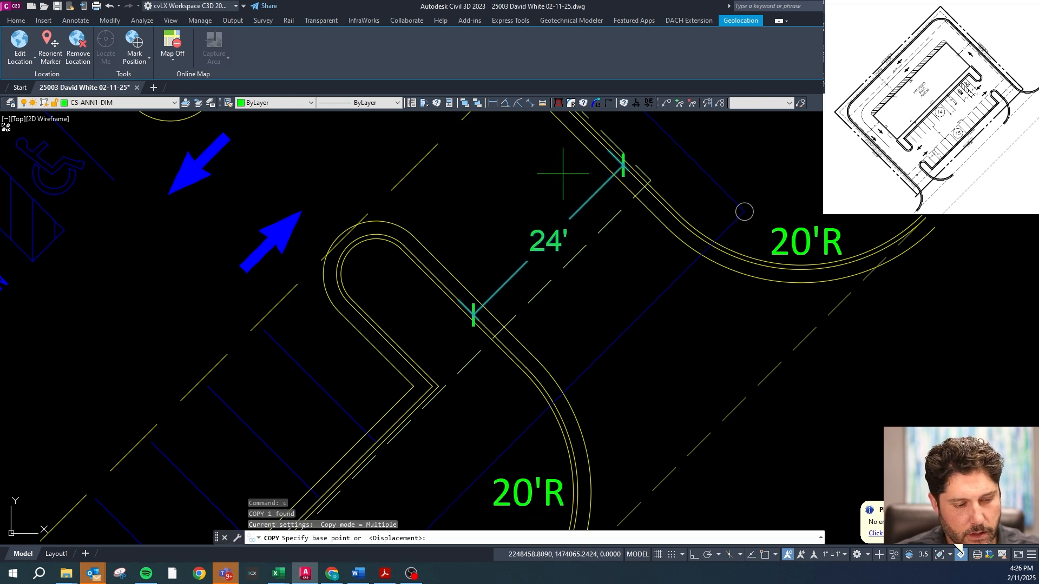
left_click(744, 212)
scroll(703, 162, "down", 6)
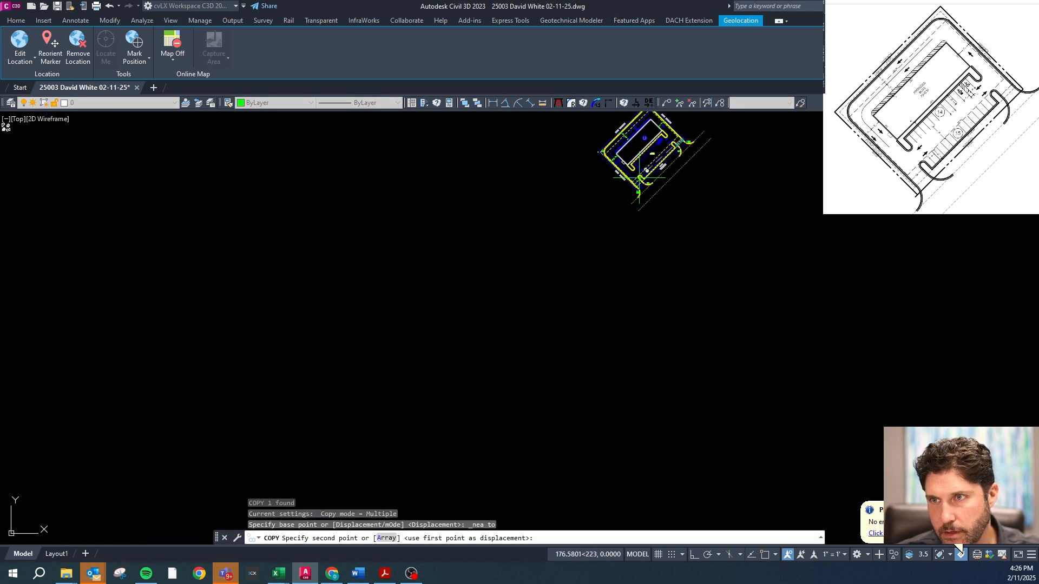
scroll(639, 177, "up", 8)
right_click(601, 259, "shift")
left_click(622, 482)
left_click(599, 249)
key("Escape")
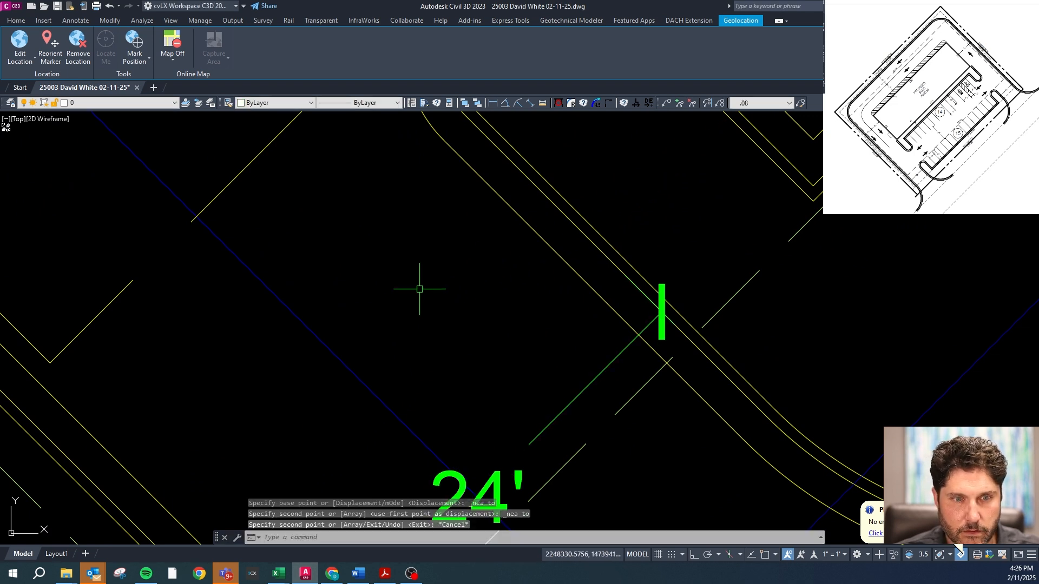
- Move the circled parking number from inside the building to the midpoint of a stall stripe in the southeast parking row
scroll(420, 289, "down", 5)
scroll(432, 249, "up", 3)
key("Escape")
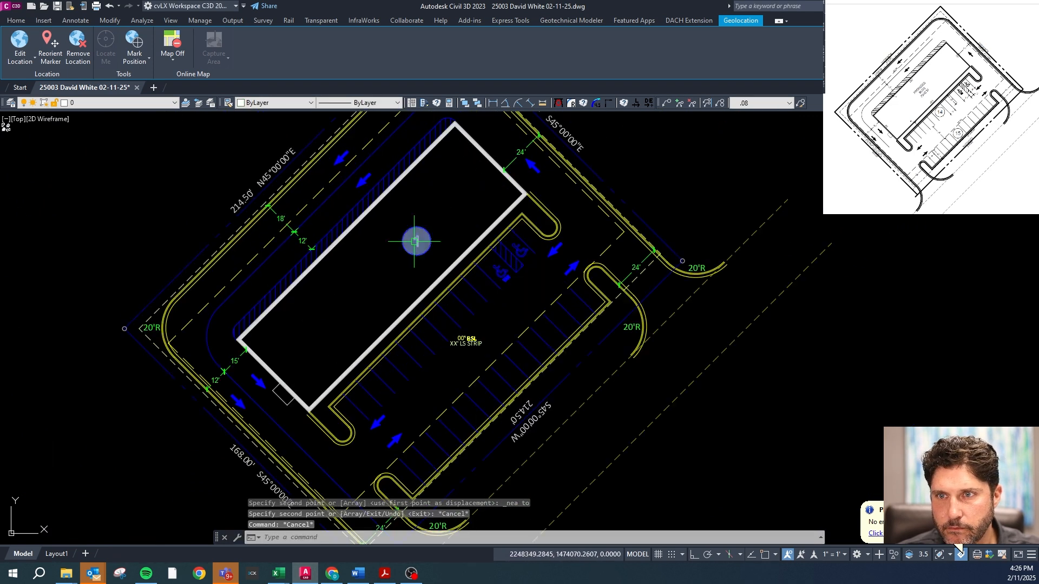
left_click(413, 241)
left_click(417, 241)
right_click(447, 328, "ctrl")
right_click(448, 328, "shift")
key("Escape")
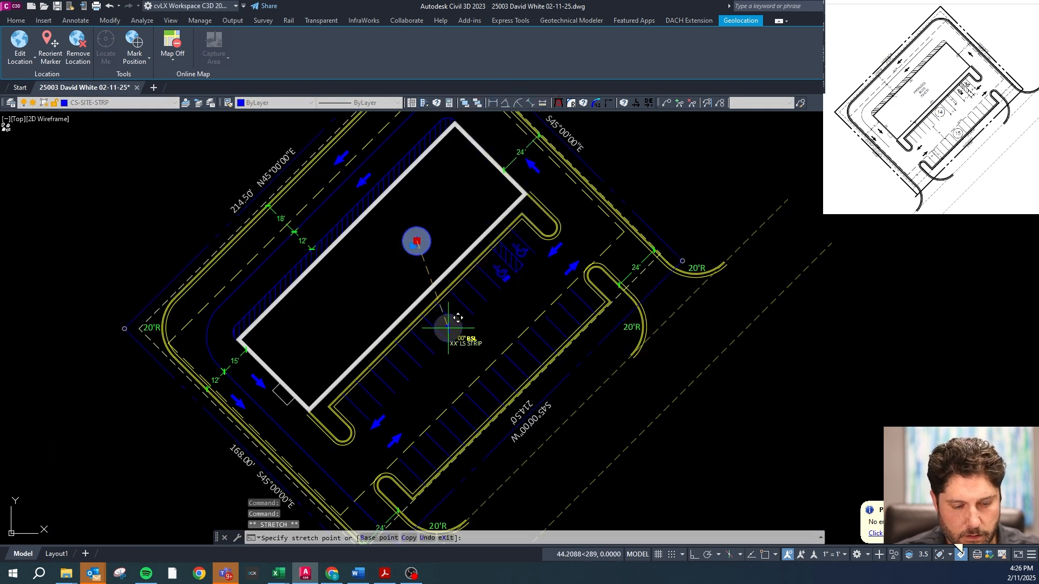
scroll(473, 346, "up", 2)
left_click(490, 383)
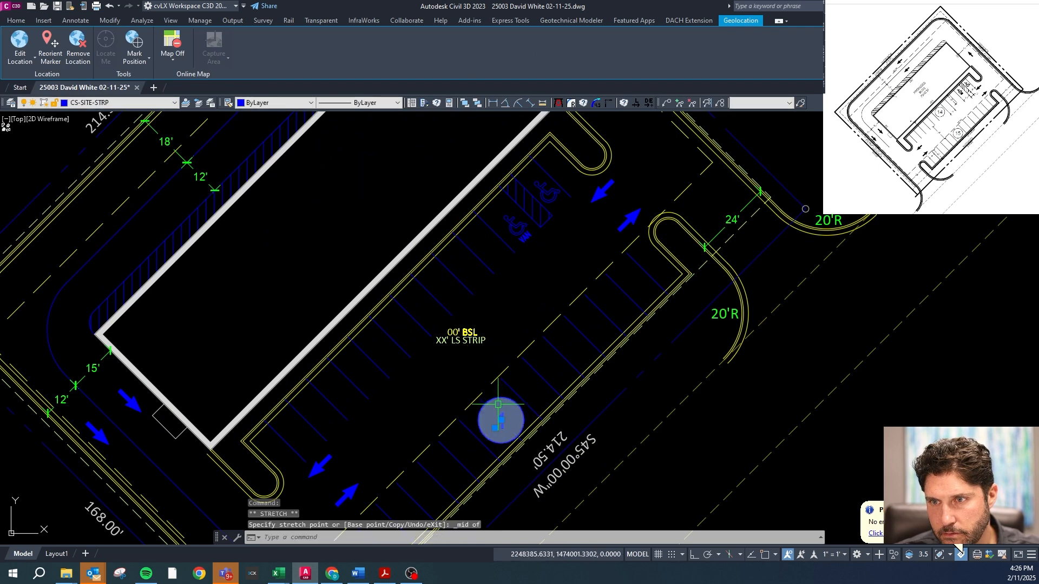
- Copy the circled parking number from its center to the midpoint of a stall stripe in the row along the building
type("co")
key("space")
right_click(502, 396, "shift")
key("c")
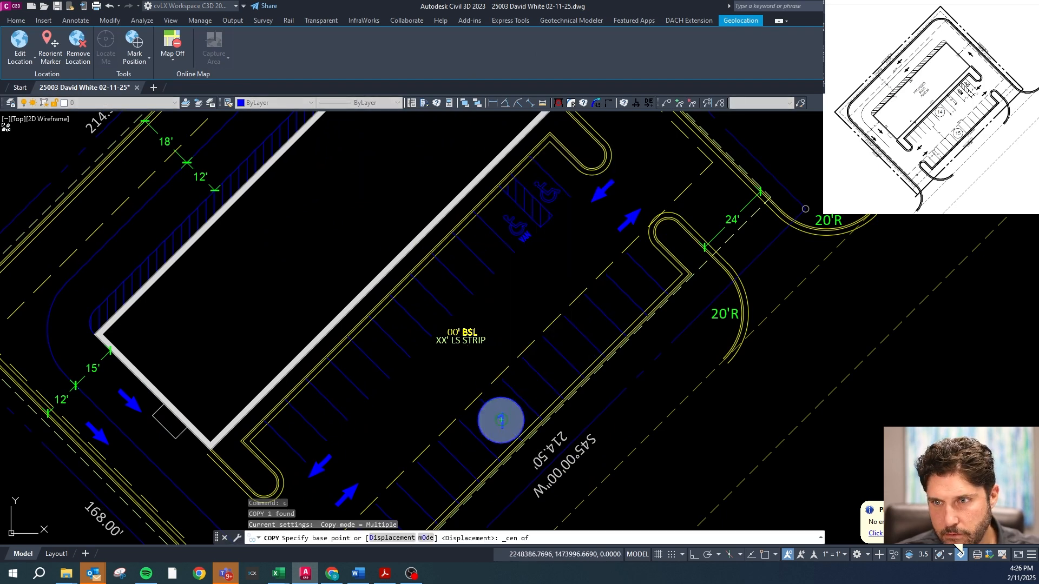
left_click(511, 401)
right_click(423, 321, "shift")
key("m")
left_click(422, 316)
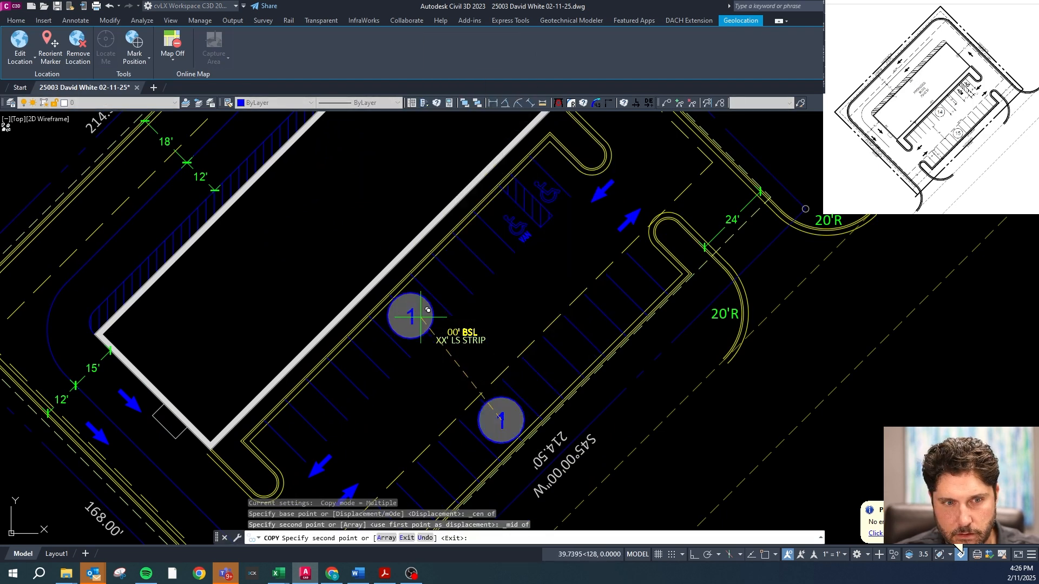
key("Escape")
left_click(424, 302)
type("1")
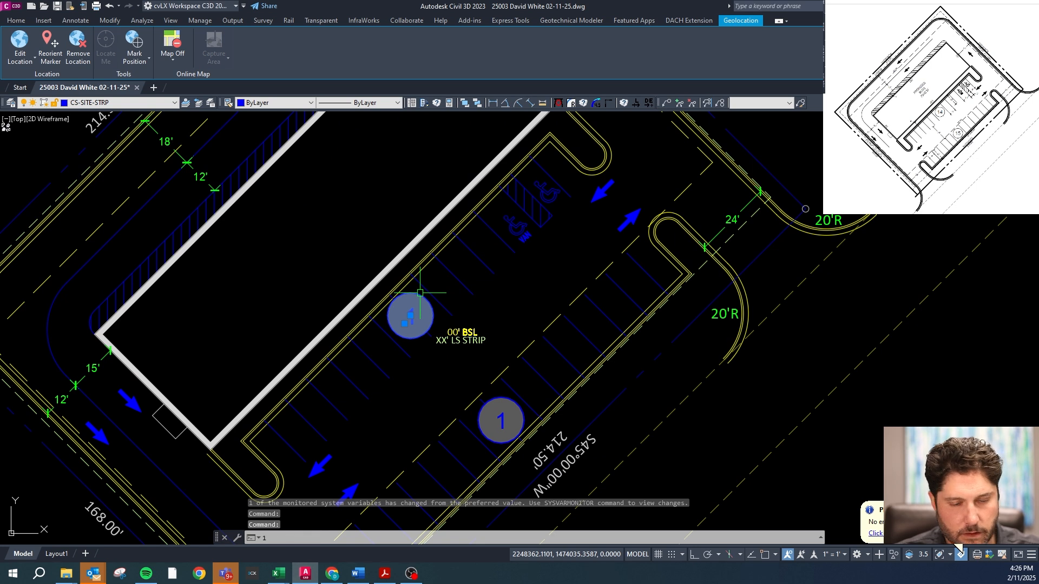
type("4")
left_click(508, 316)
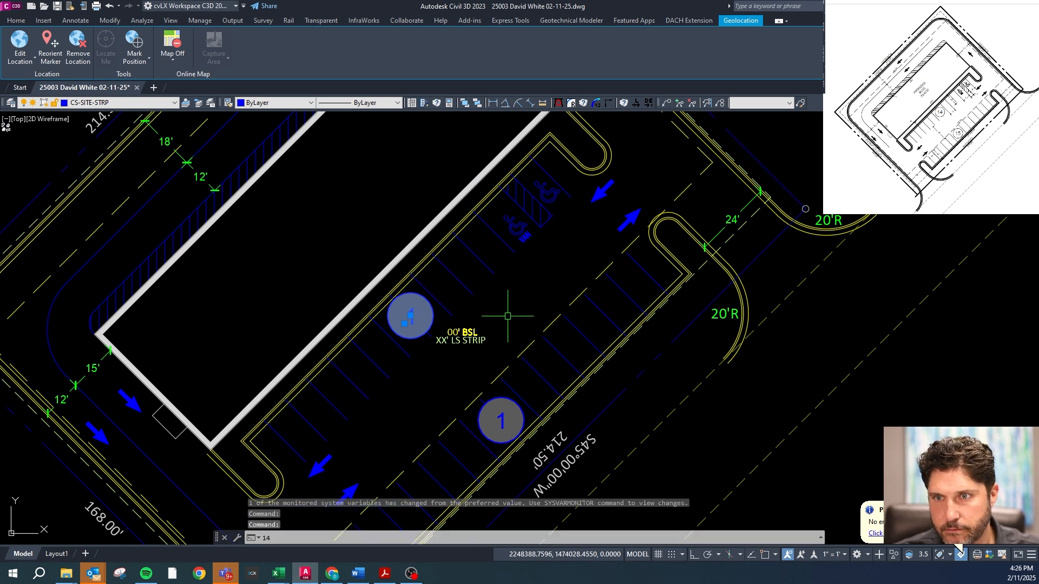
key("Escape")
key("Escape")
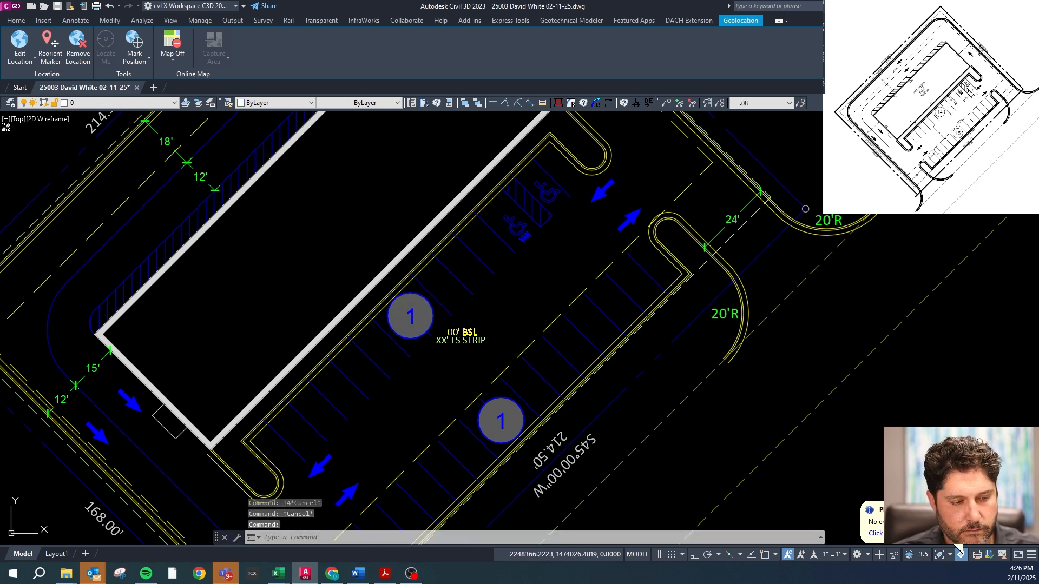
- Set the parking number symbols to 14 for the row along the building and 15 for the southeast row
double_click(410, 316)
type("14")
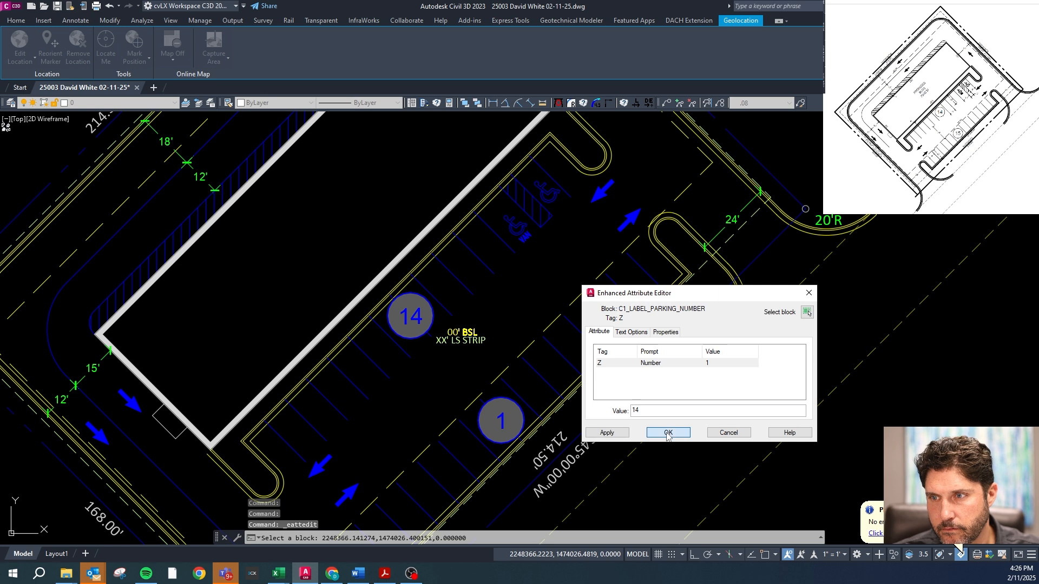
left_click(667, 432)
scroll(355, 275, "down", 2)
scroll(471, 364, "up", 2)
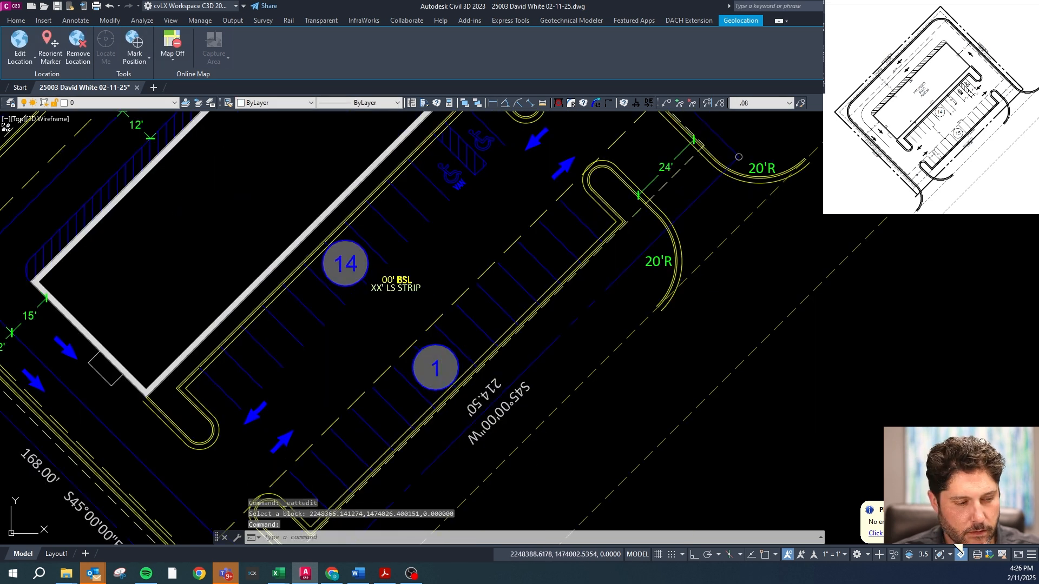
double_click(436, 357)
type("15")
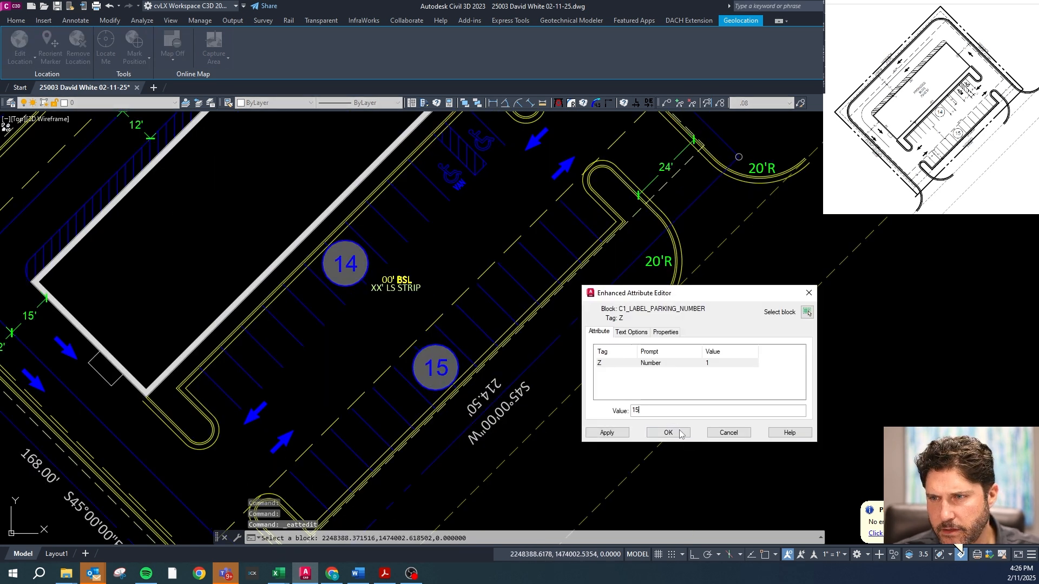
left_click(669, 433)
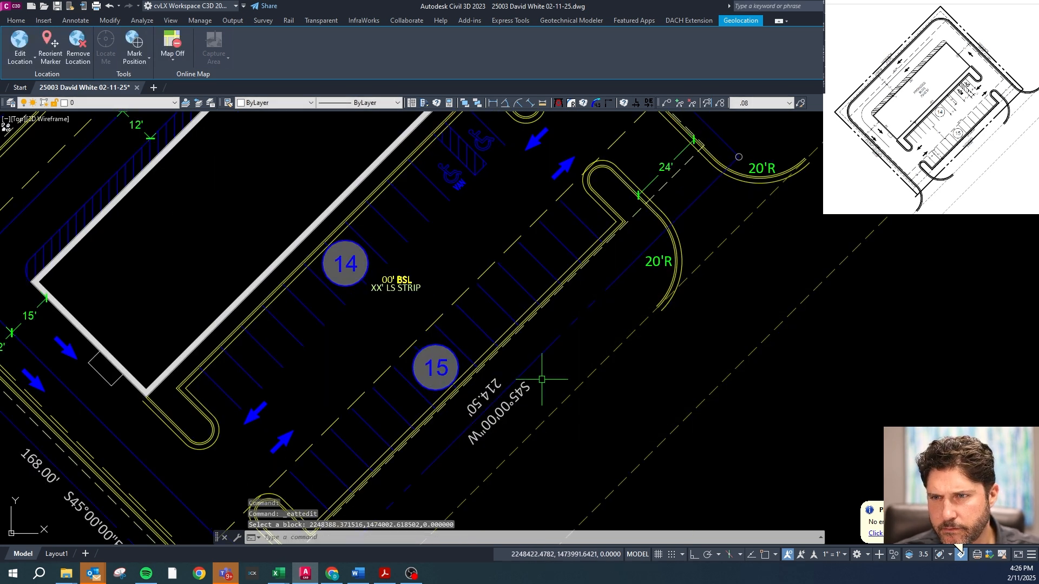
- Rotate the southeast property line's bearing and distance labels 180 degrees so they read upright
left_click(476, 401)
type("ro")
key("space")
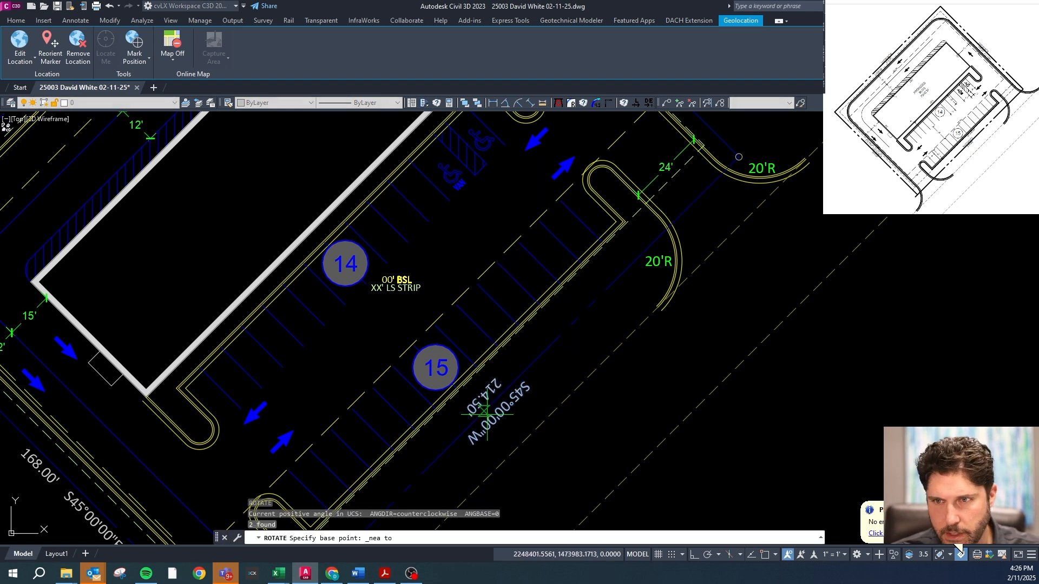
left_click(487, 409)
key("F8")
key("Escape")
- Label the lengths of the building's sides by running the lp0 routine on the building outline
scroll(397, 319, "down", 4)
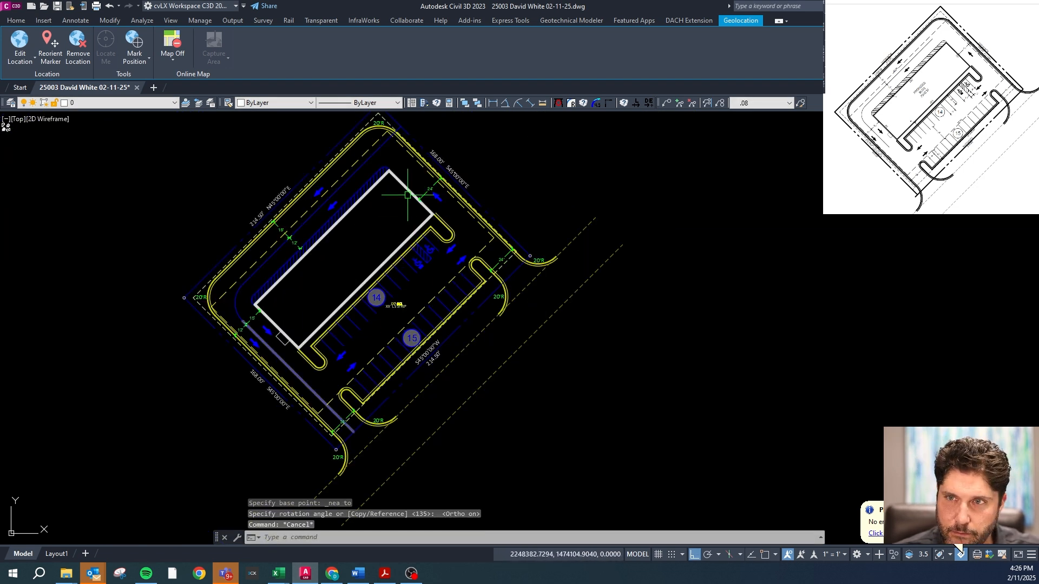
scroll(403, 215, "up", 5)
key("Escape")
key("Escape")
type("1p")
scroll(434, 188, "up", 2)
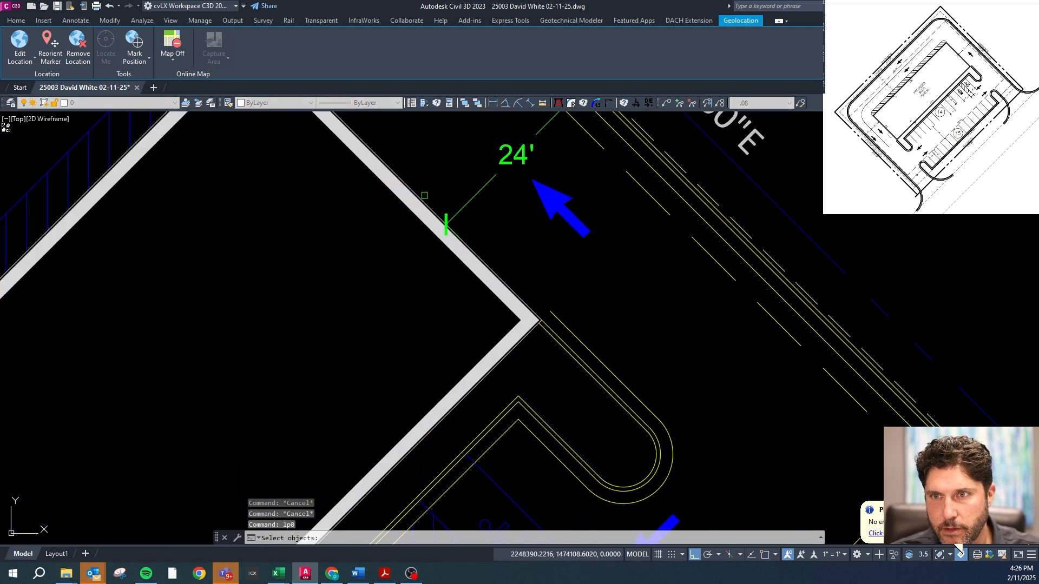
left_click(429, 190)
scroll(429, 190, "down", 3)
key("Escape")
- Move the 150' label on the building's southeast wall slightly inward, clear of the thick wall line
scroll(345, 322, "up", 2)
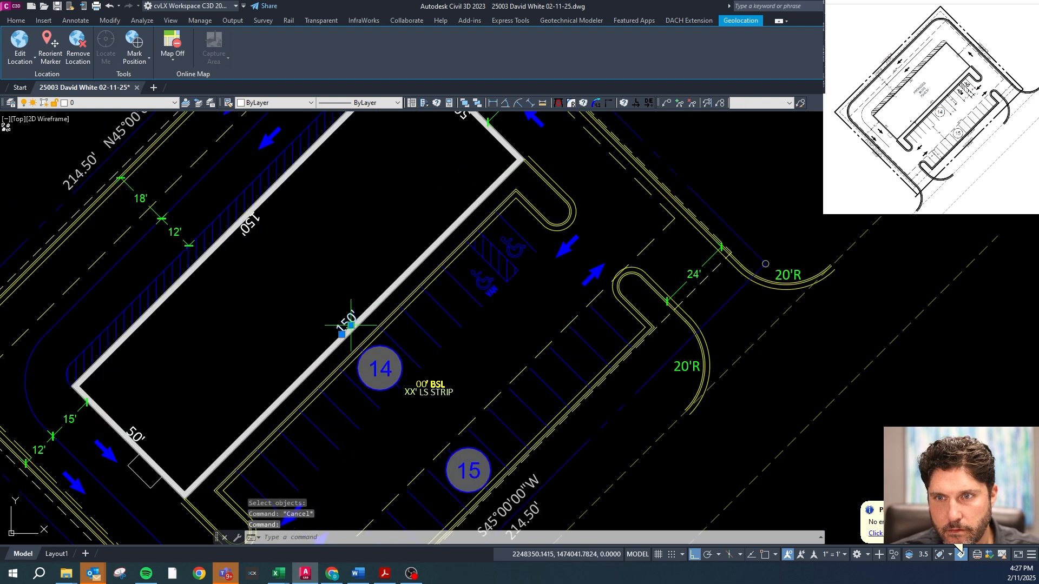
left_click(351, 325)
scroll(354, 326, "up", 4)
left_click(338, 314)
scroll(351, 375, "down", 2)
key("Escape")
- Replace the upside-down 150' label on the building's northwest wall with a copy of the southeast wall's label
left_click(191, 184)
key("Delete")
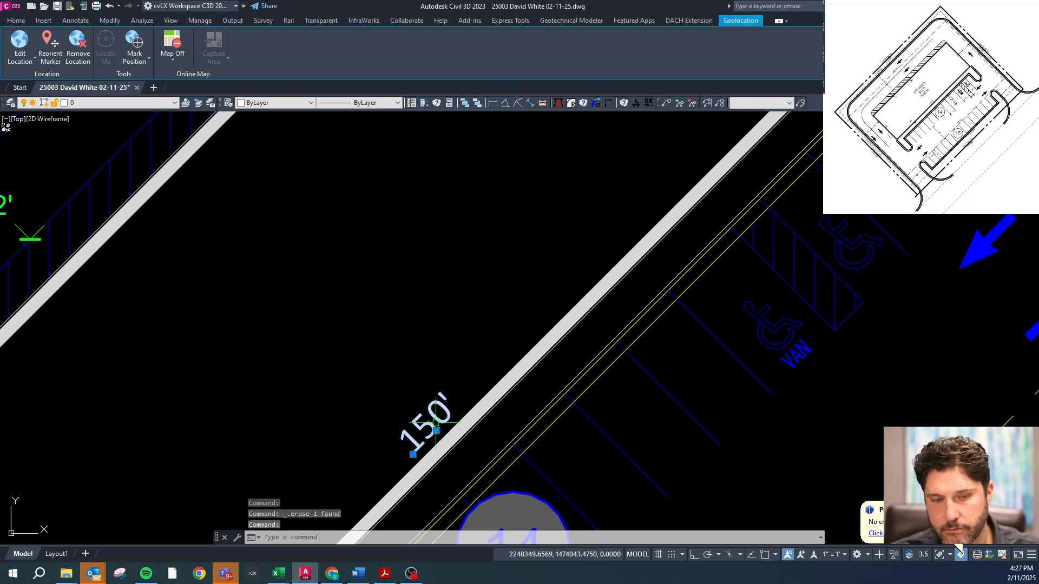
left_click(193, 118)
key("Escape")
- Match both 150' building labels to the CS-ANN1-DIM layer using the cg routine with a northwest aisle dimension as source
left_click(218, 210)
left_click(168, 158)
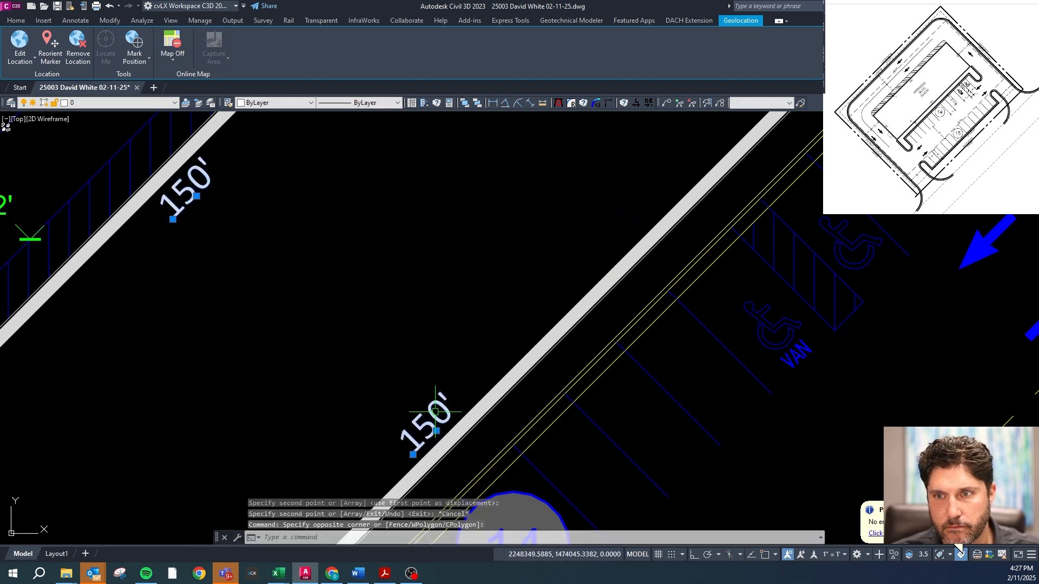
type("cg")
key("Return")
scroll(311, 300, "down", 2)
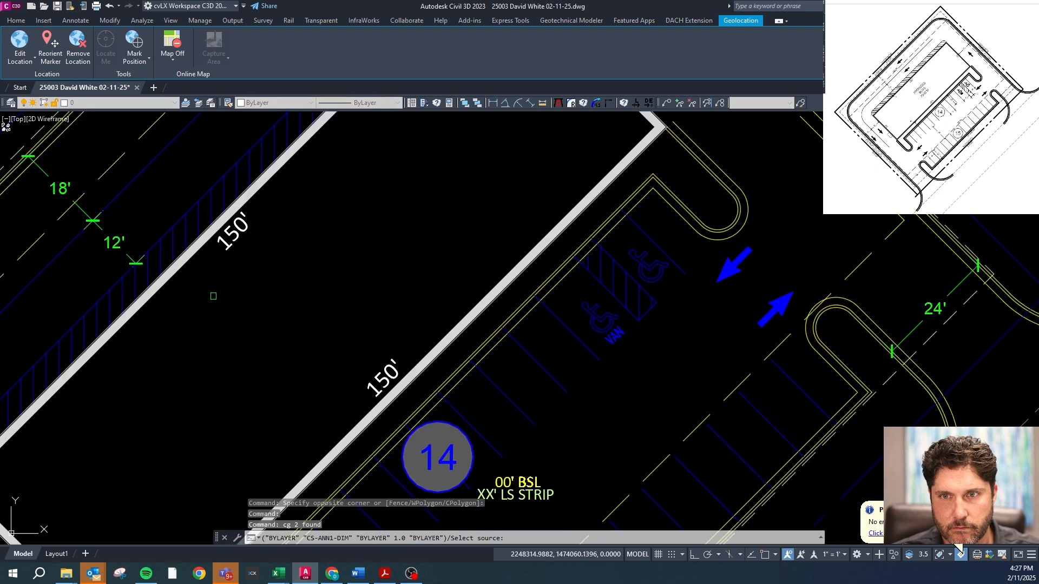
left_click(97, 233)
- Move the southwest wall's 50' label inward, clear of the wall, and match it to the CS-ANN1-DIM layer using the cg routine
scroll(259, 195, "down", 2)
scroll(137, 426, "up", 2)
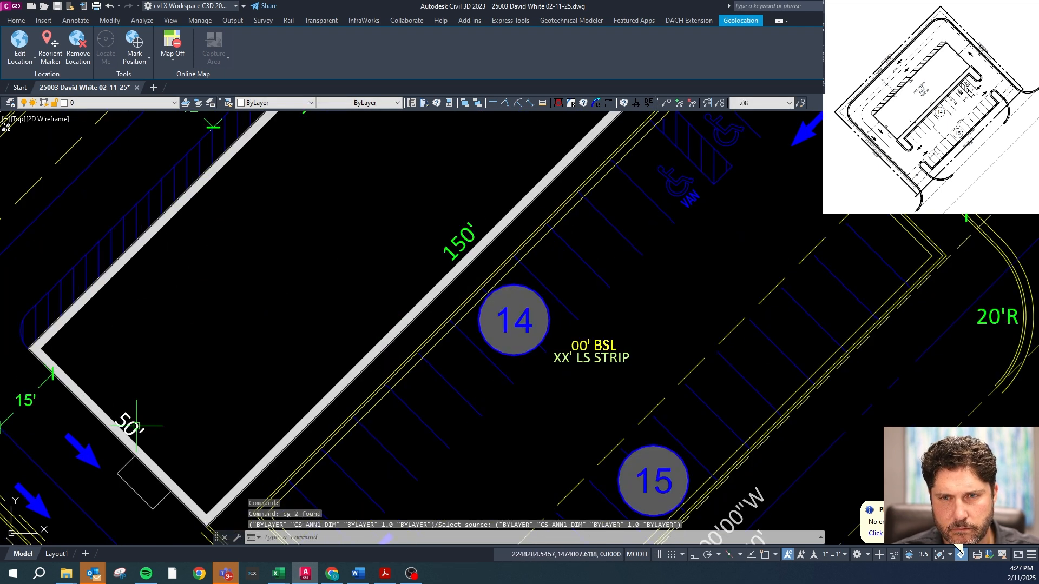
key("Escape")
scroll(137, 426, "up", 4)
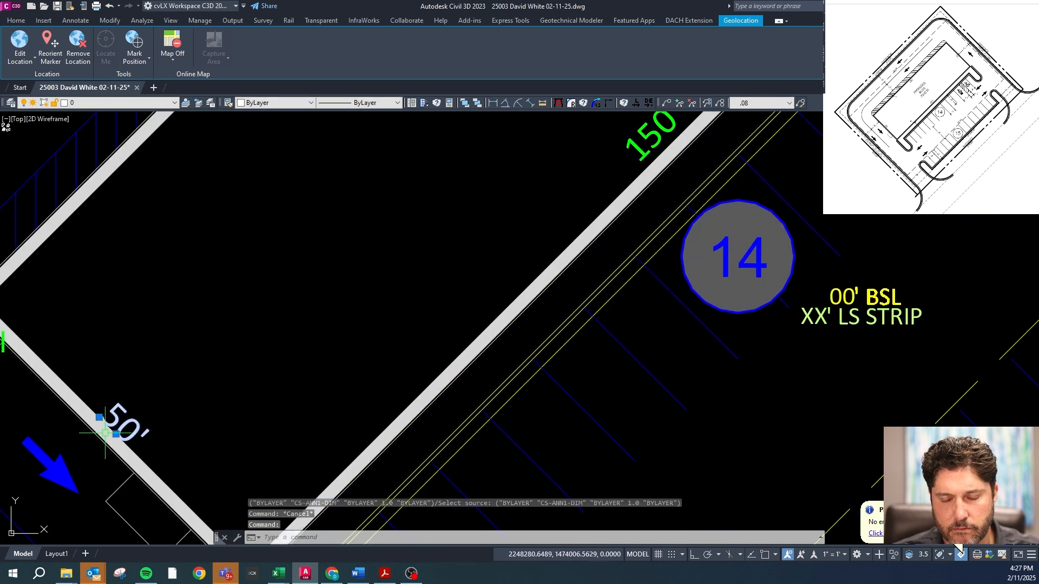
left_click(89, 397)
left_click(91, 398)
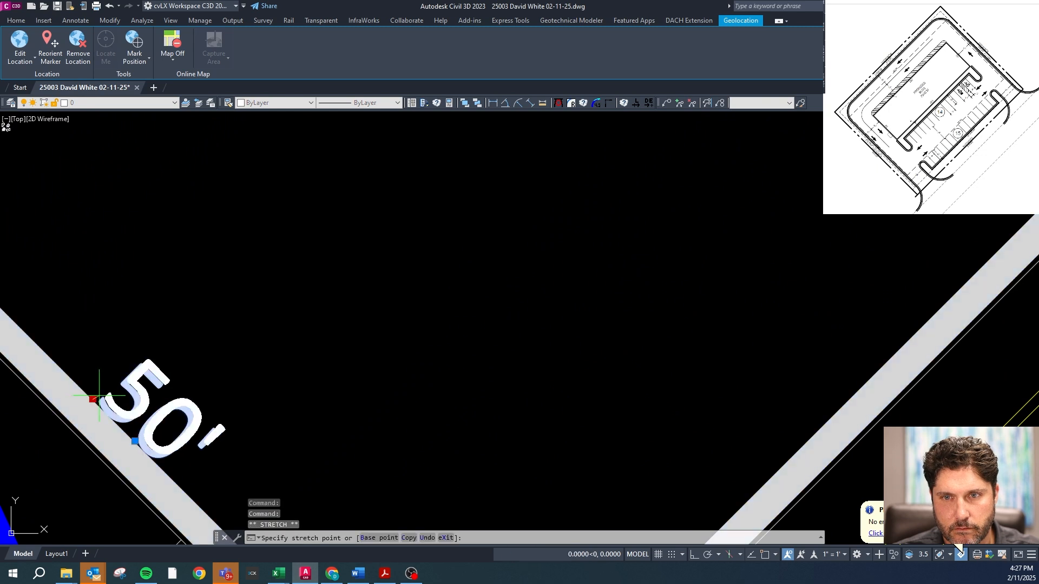
left_click(119, 390)
type("cg")
key("Return")
scroll(171, 369, "down", 3)
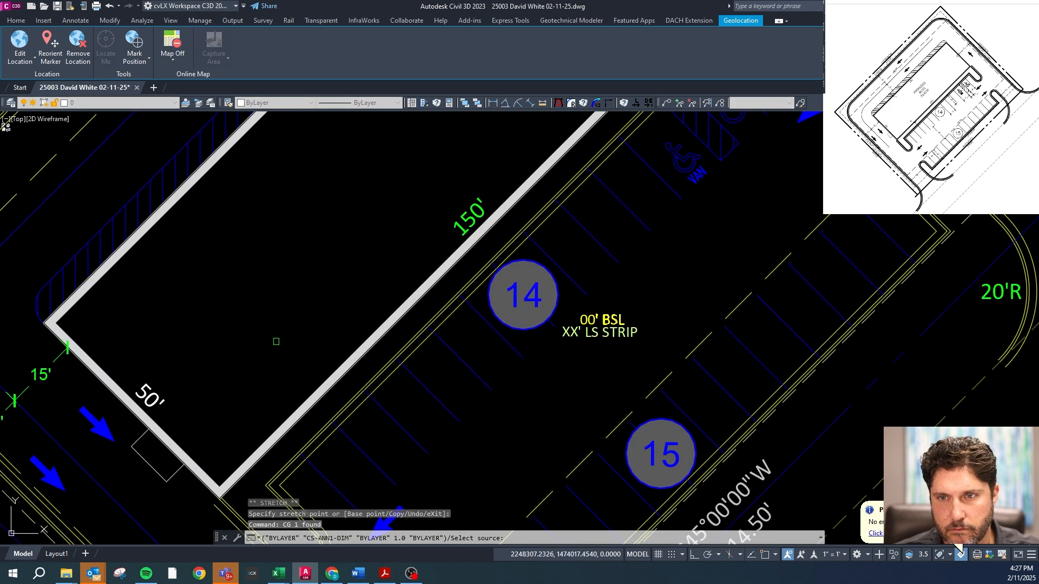
scroll(473, 206, "down", 3)
- Rotate the 50' label on the building's northeast wall 180 degrees so it reads upright inside the wall
scroll(359, 220, "up", 6)
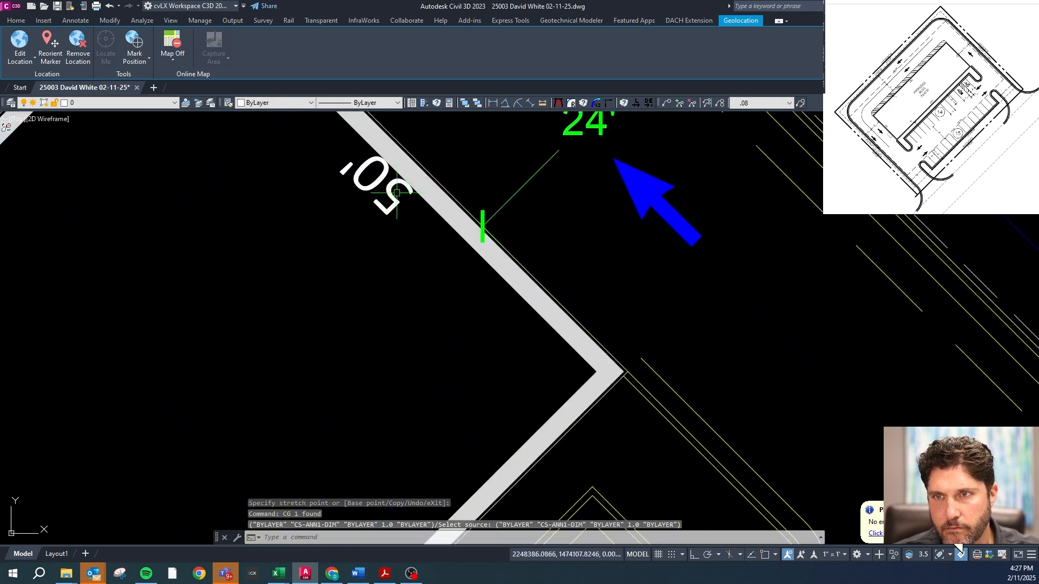
left_click(391, 198)
key("Escape")
type("ro")
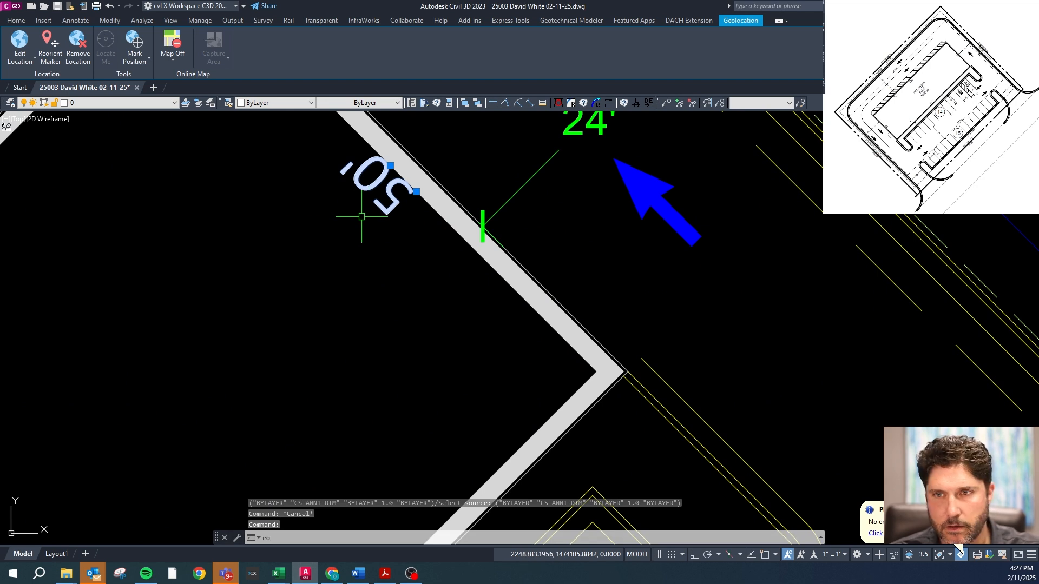
key("Return")
left_click(373, 186)
key("F8")
left_click(341, 186)
key("Escape")
- Match the northeast wall's 50' label to the CS-ANN1-DIM layer using the cg routine with the 24' dimension as source
left_click(354, 218)
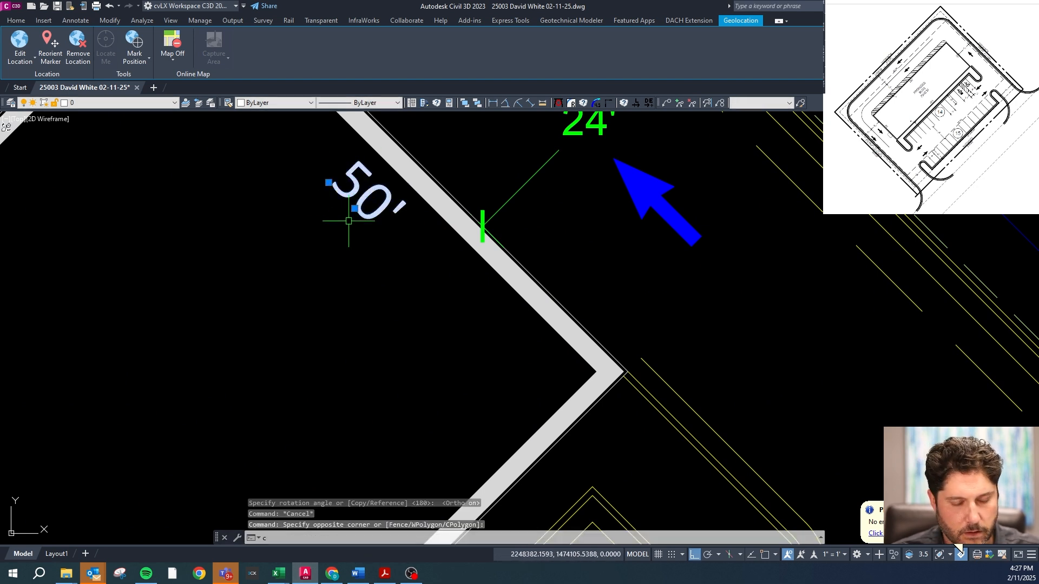
type("cg")
key("Return")
left_click(528, 179)
- Copy the BASIN N4 text block from the standards library into the middle of the building outline
scroll(504, 181, "down", 10)
scroll(456, 215, "down", 5)
scroll(276, 290, "up", 10)
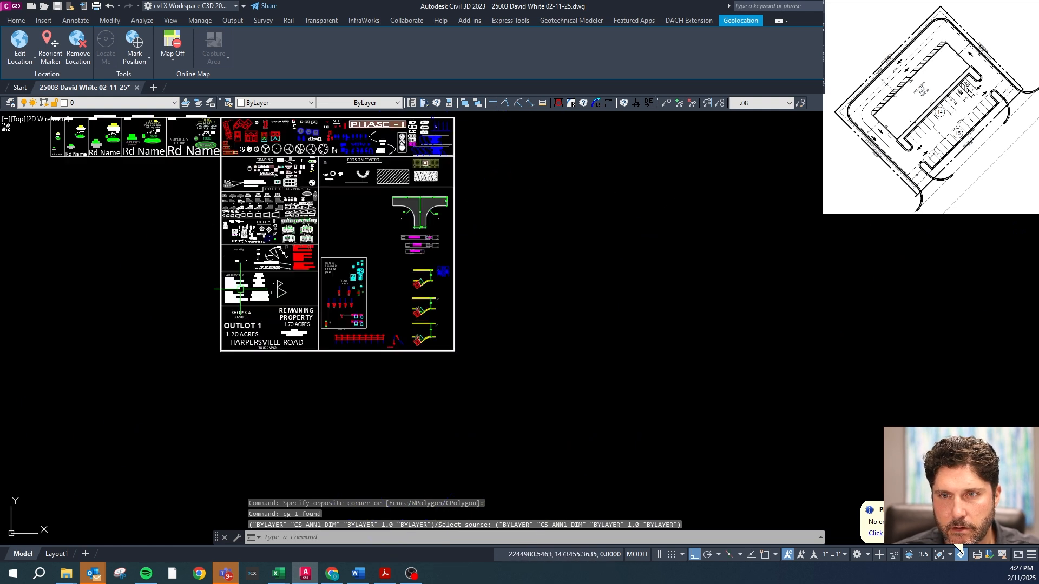
scroll(257, 297, "up", 2)
type("co")
key("Return")
left_click(274, 279)
key("F8")
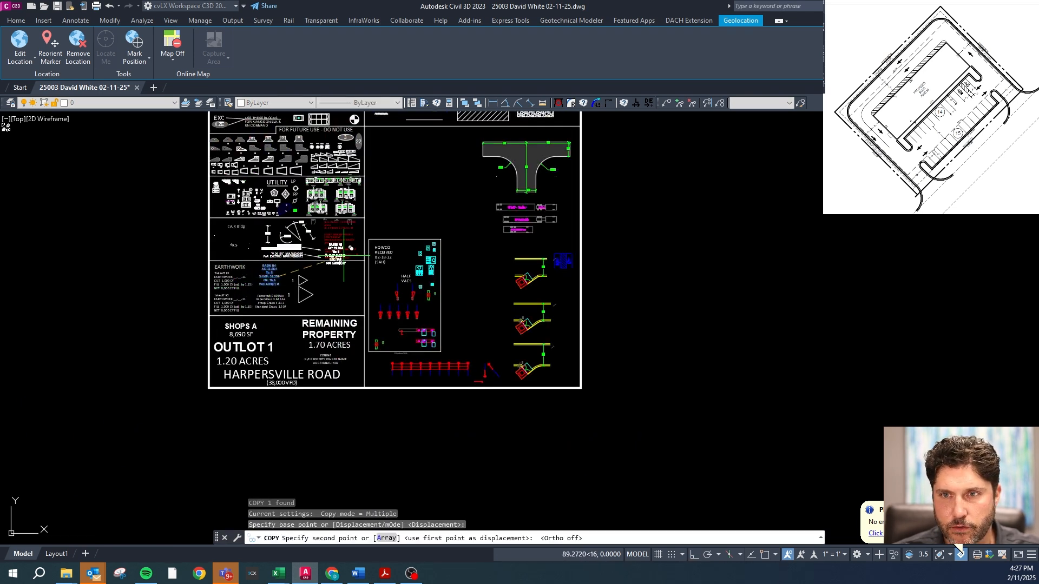
scroll(214, 310, "down", 9)
scroll(610, 225, "up", 10)
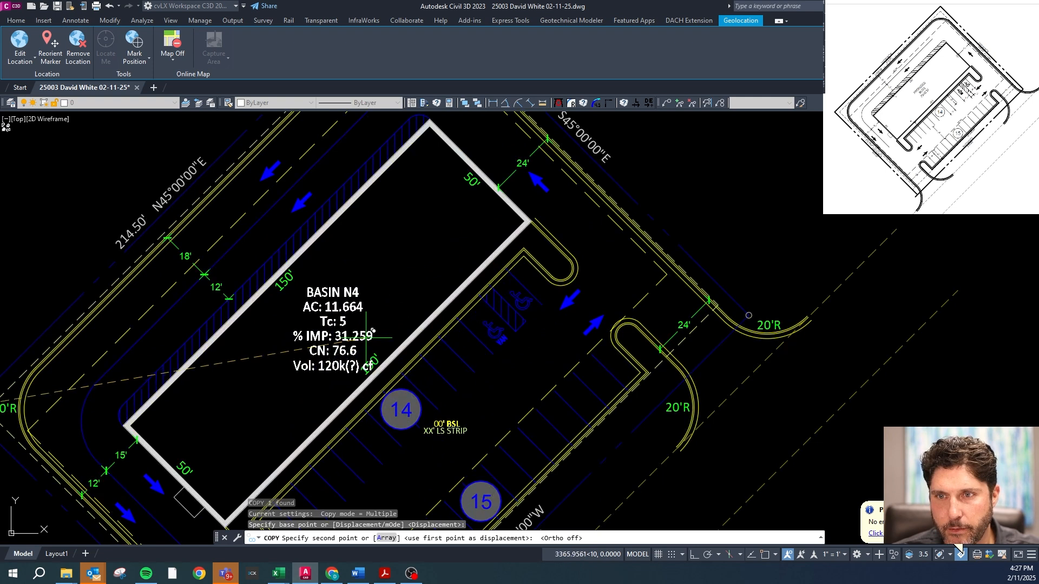
left_click(332, 324)
key("Escape")
- Replace the copied basin text with PROPOSED BLDG and 7,500 SF, arranged on three centred lines
double_click(334, 328)
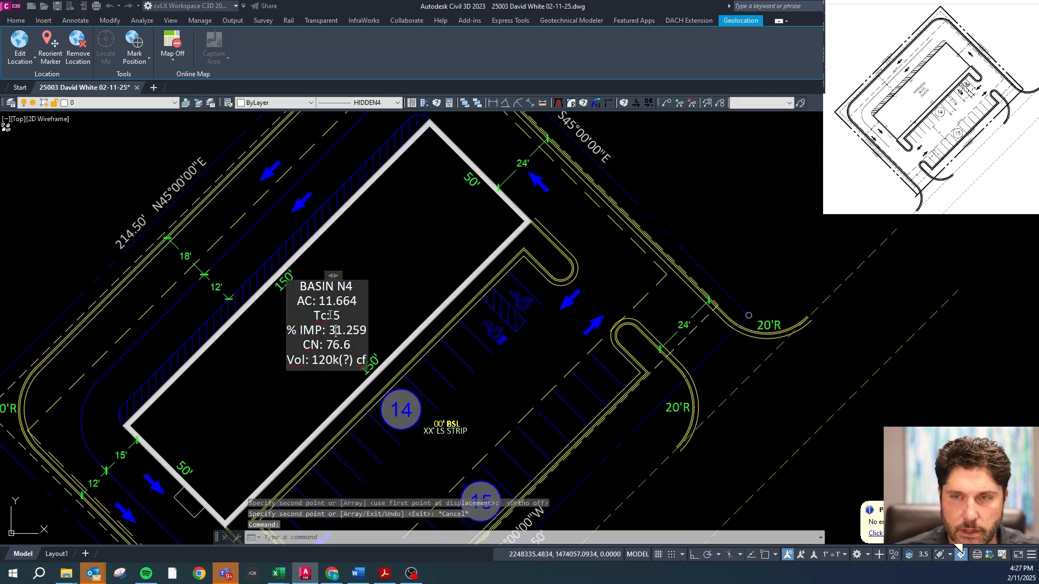
key("ctrl+a")
key("Caps_Lock")
type("PROPOSE")
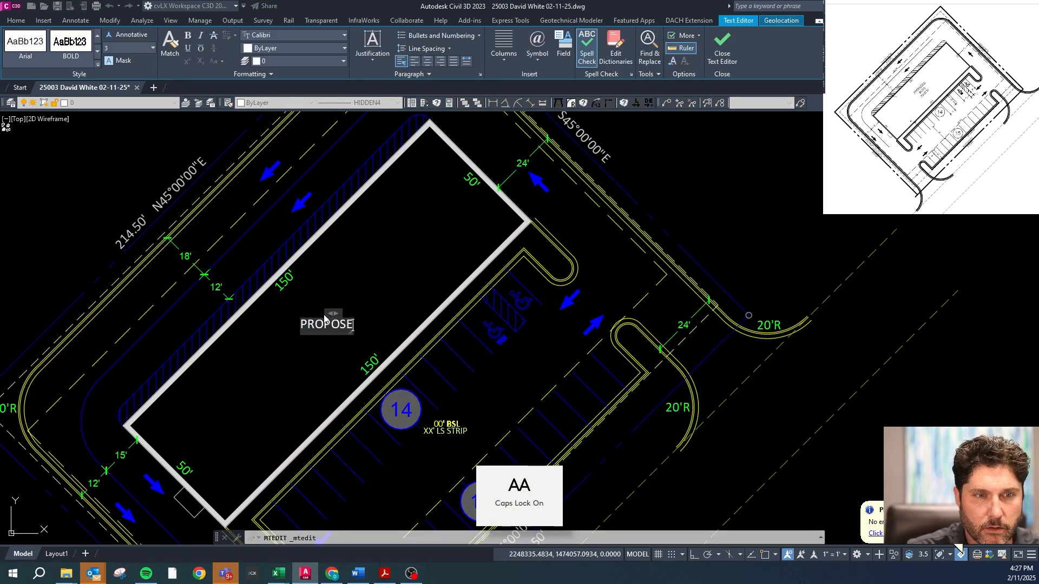
type("D BLDG ")
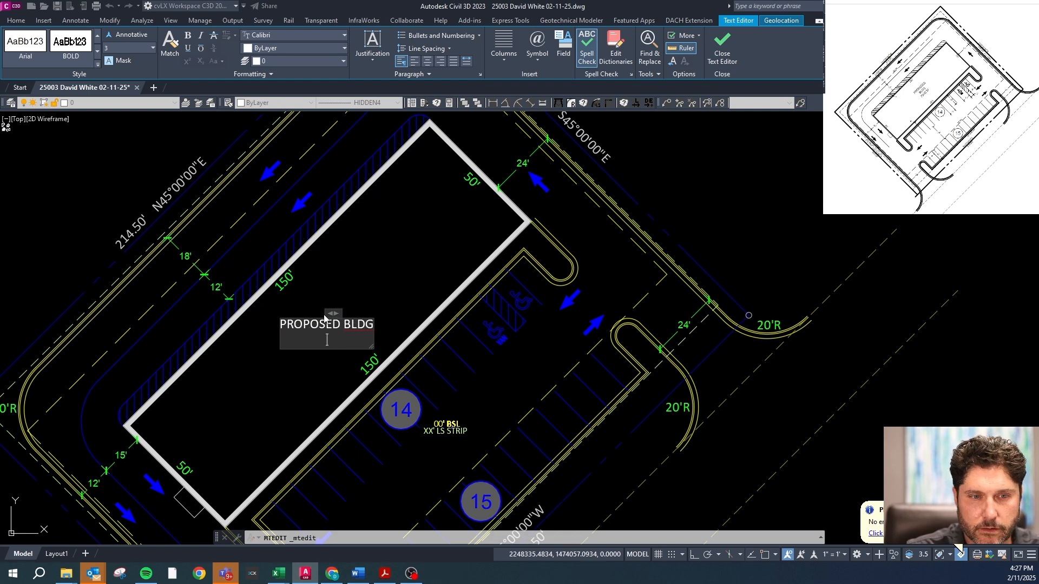
type("7,500 SF")
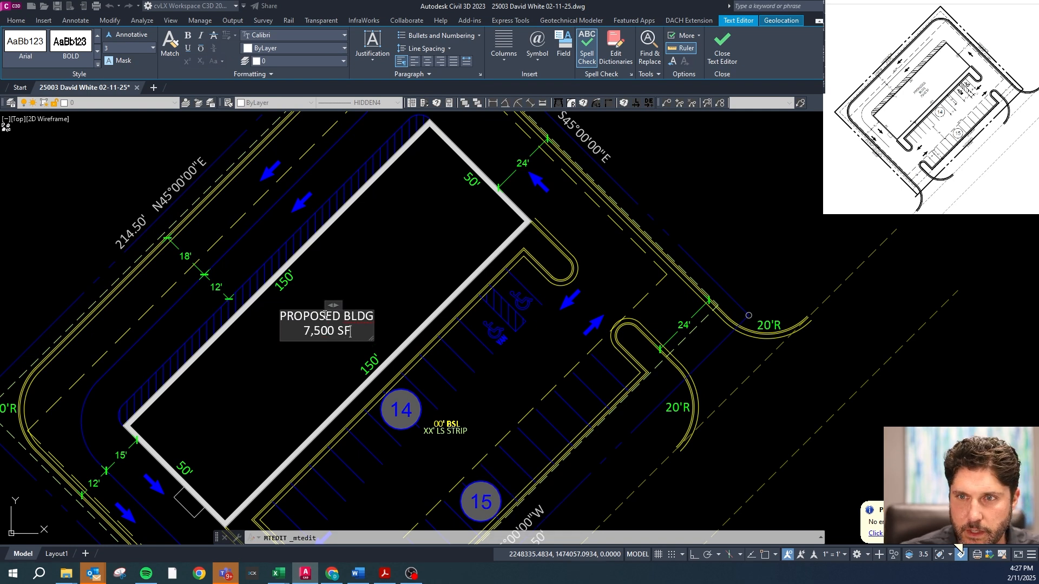
key("Return")
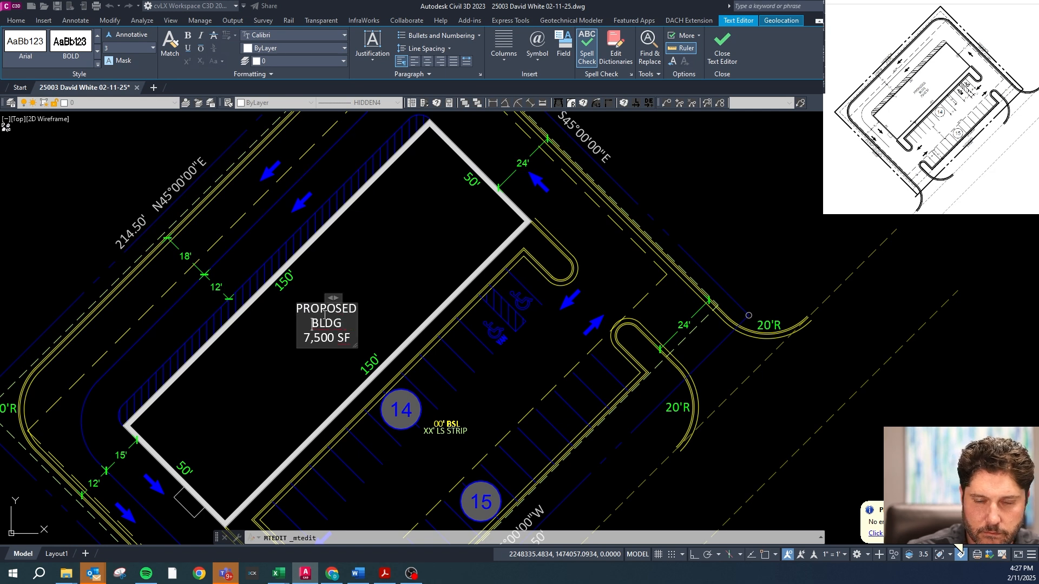
key("Escape")
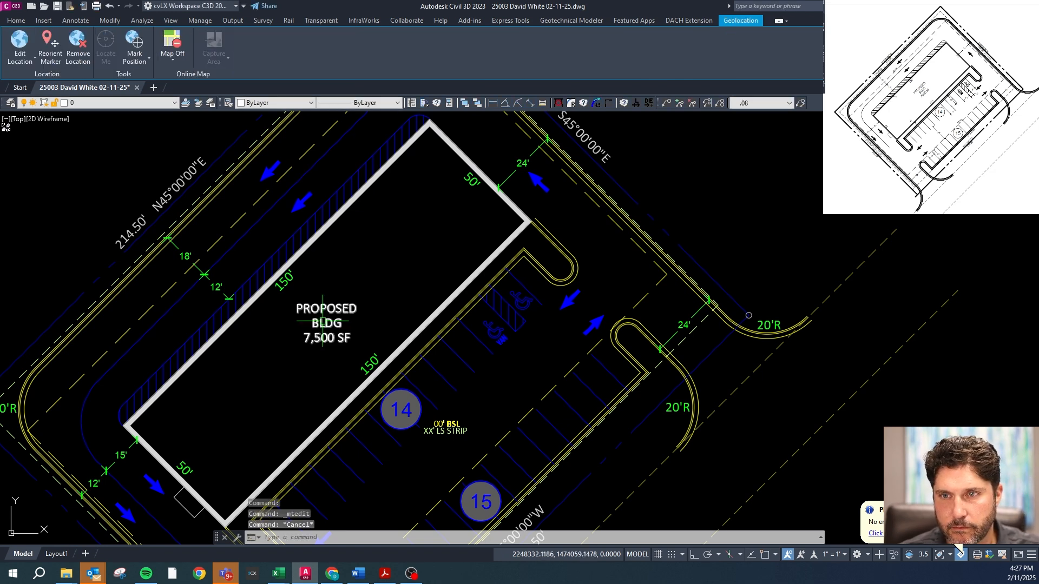
- Put the PROPOSED BLDG label on the CS-ANN1-BLDG layer
left_click(150, 104)
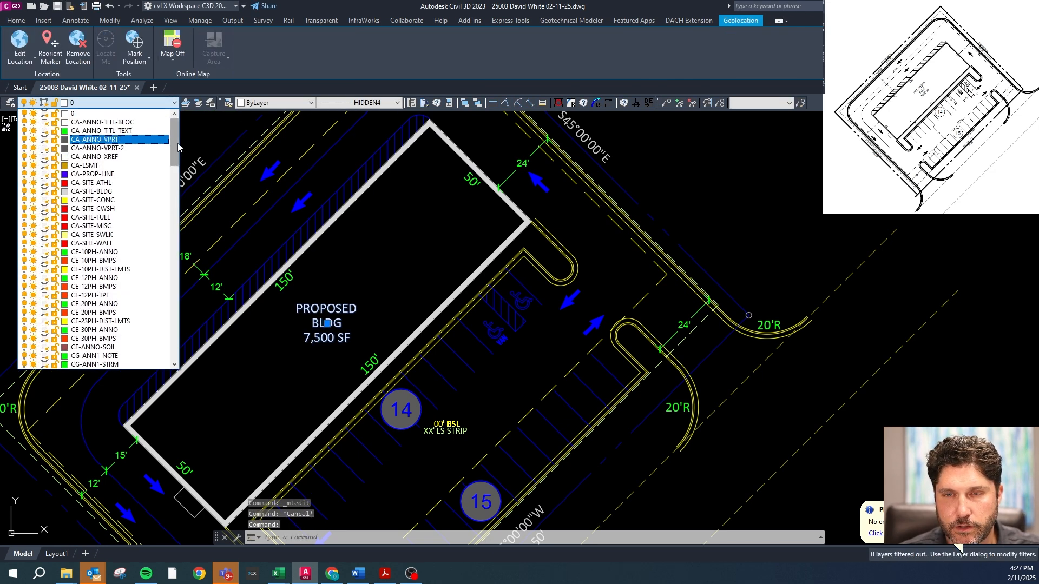
left_click_drag(176, 137, 178, 213)
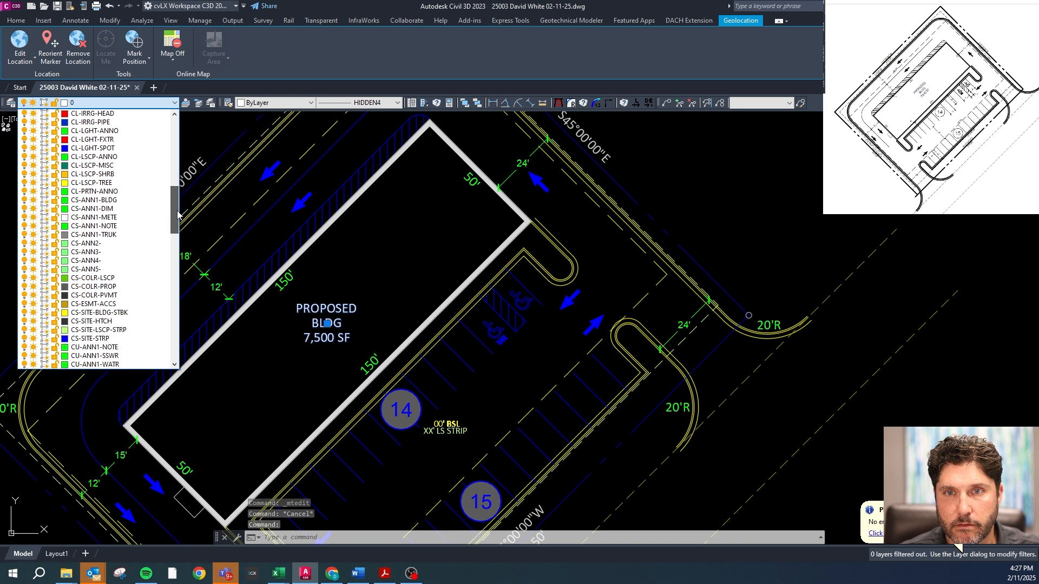
left_click(130, 200)
scroll(340, 321, "down", 2)
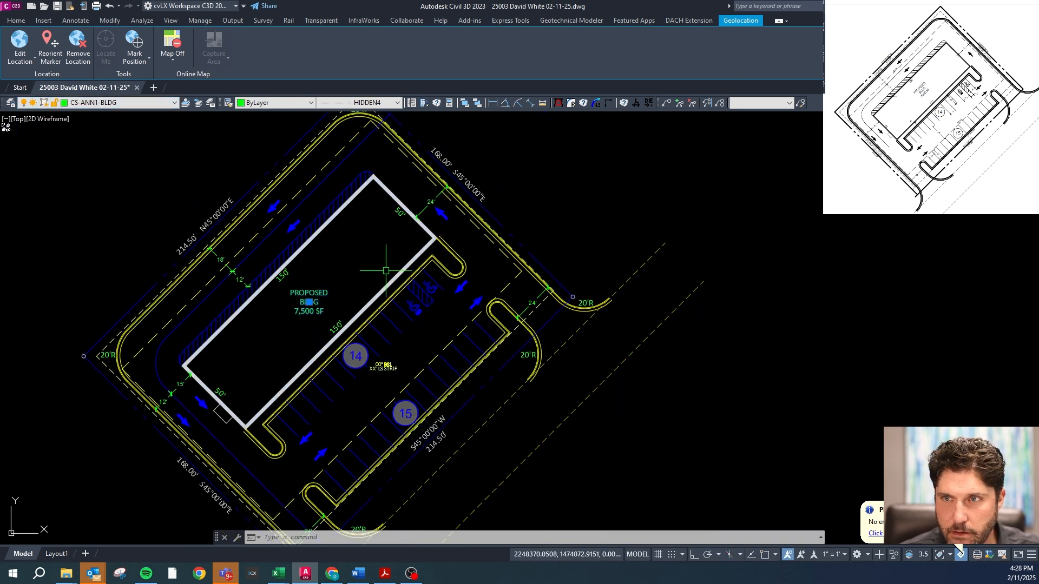
scroll(341, 309, "up", 4)
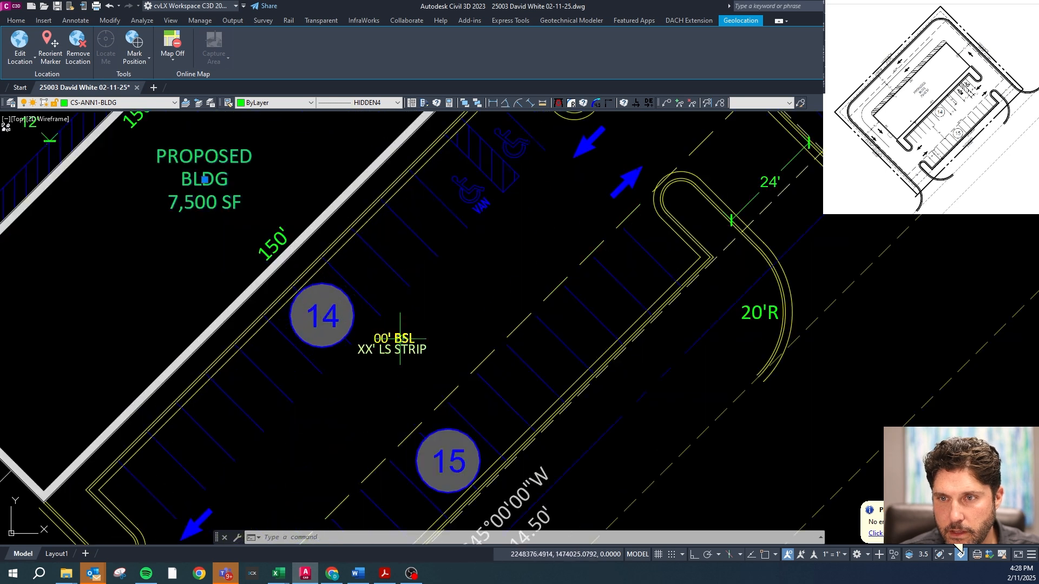
key("Escape")
- Set the width attribute of the LS STRIP label block in the parking aisle to 10
left_click(383, 353)
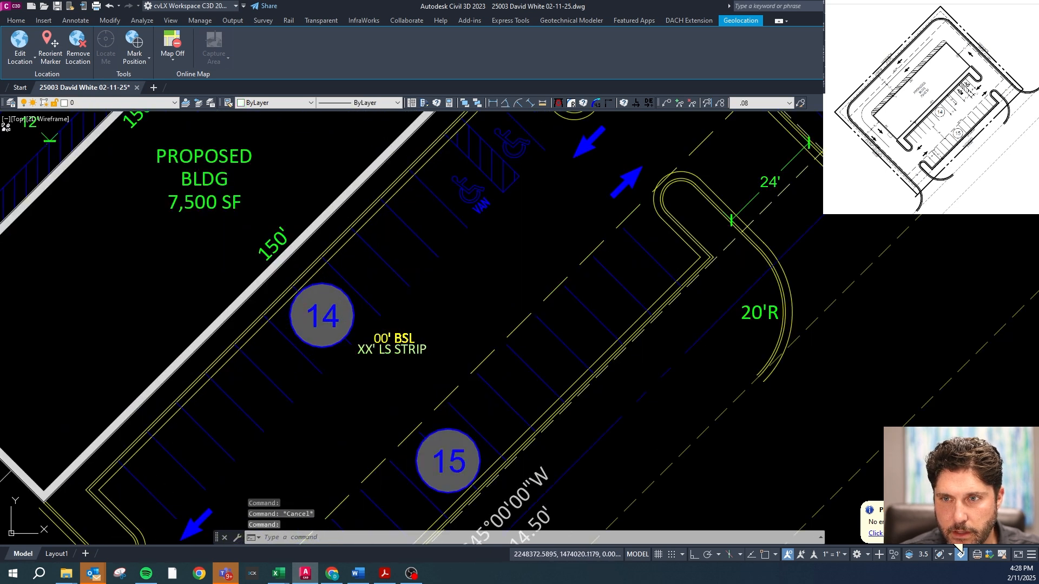
double_click(389, 354)
type("10")
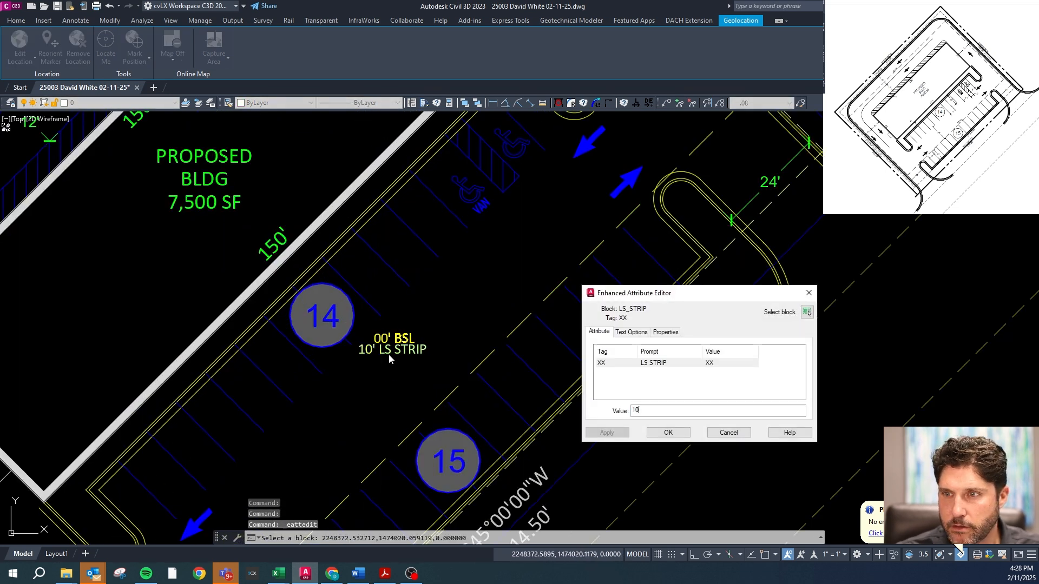
left_click(667, 433)
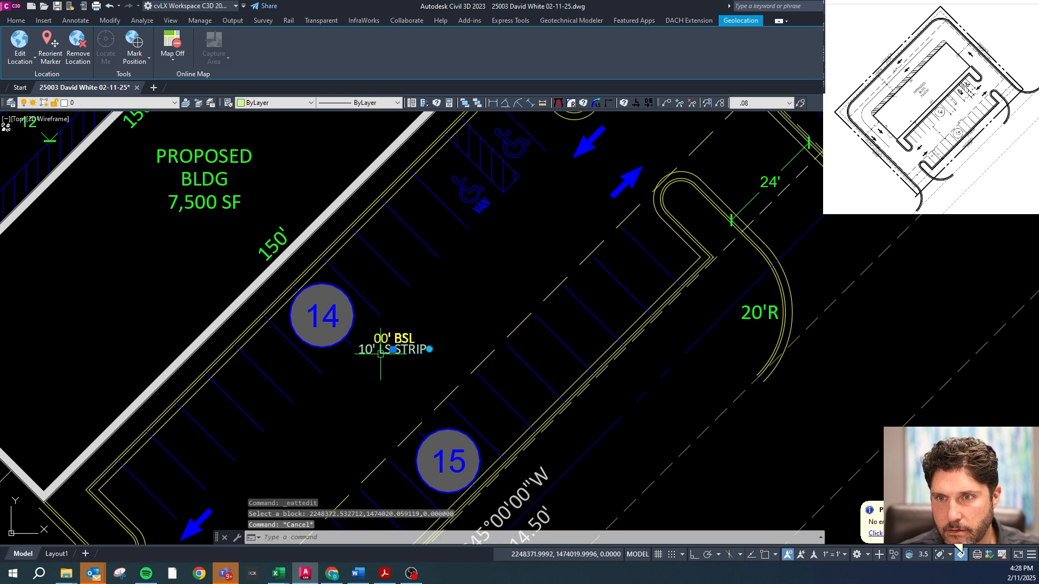
key("Escape")
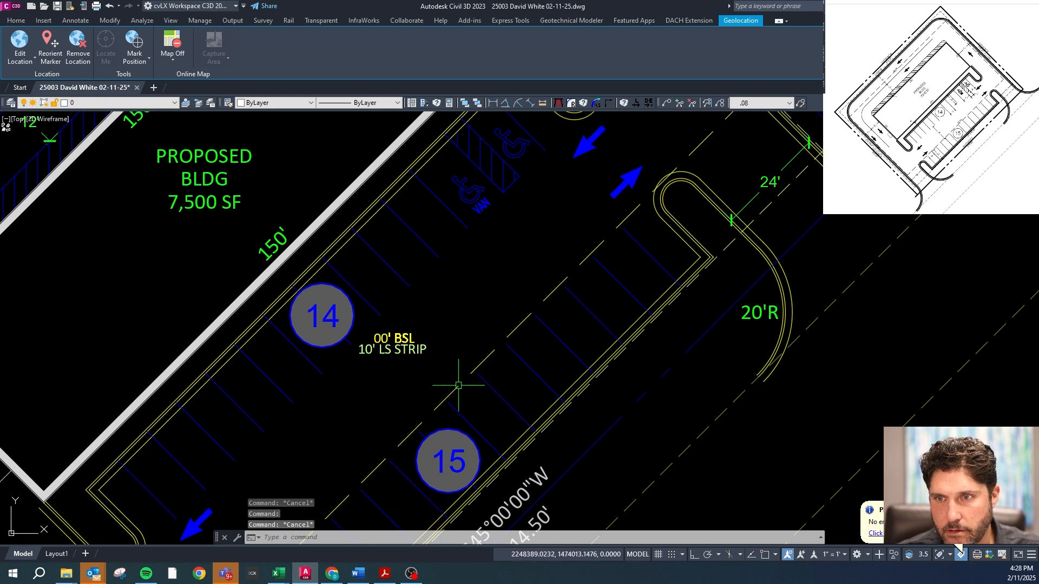
- Rotate the 10' LS STRIP label parallel to the parking rows and place a copy just southeast of it
left_click(429, 349)
key("F8")
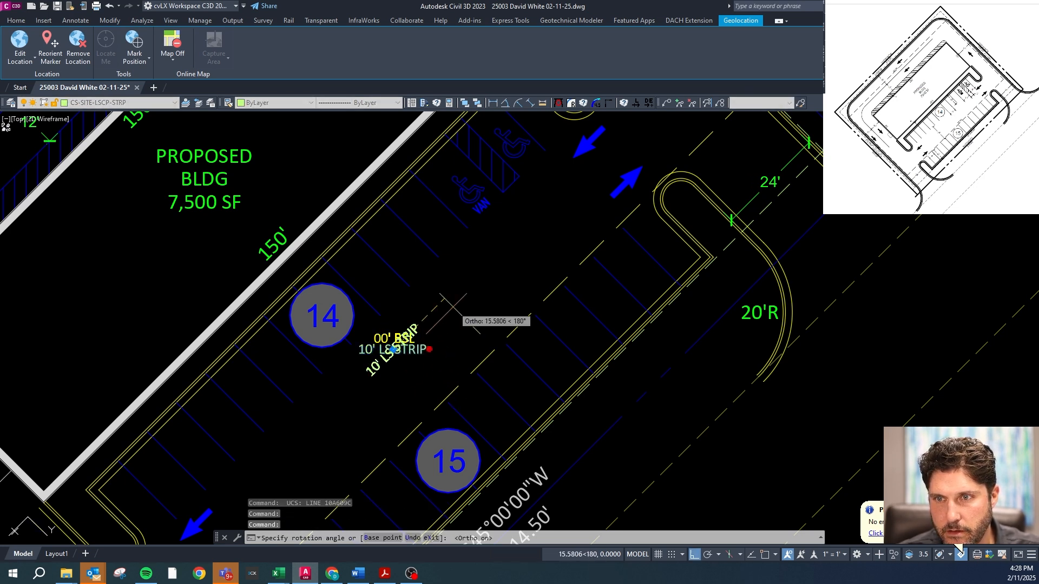
left_click(458, 307)
type("co")
key("space")
left_click(414, 342)
left_click(433, 362)
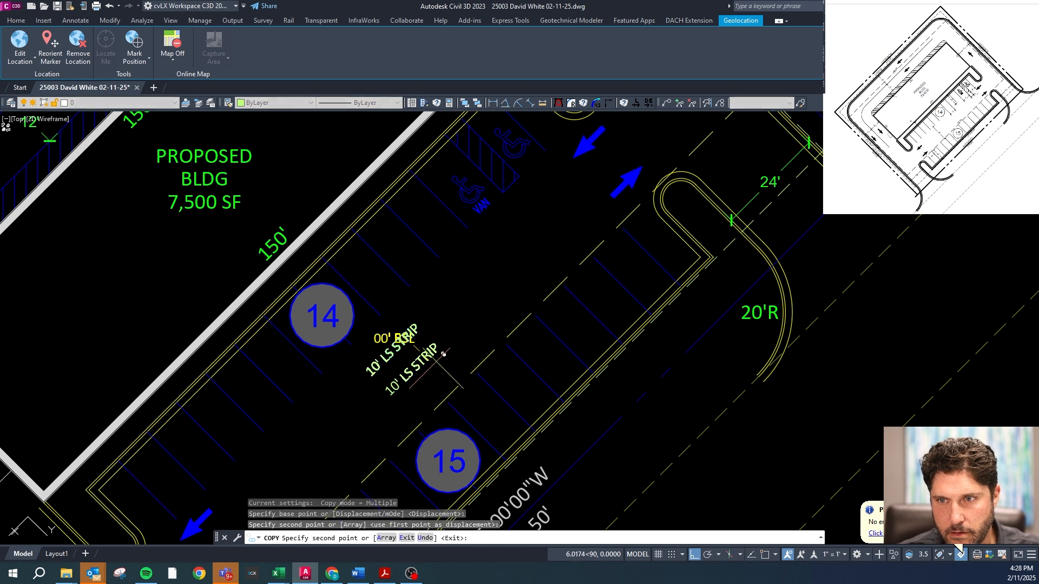
key("Escape")
- Set the width attribute of the copied LS STRIP label to 5
double_click(393, 388)
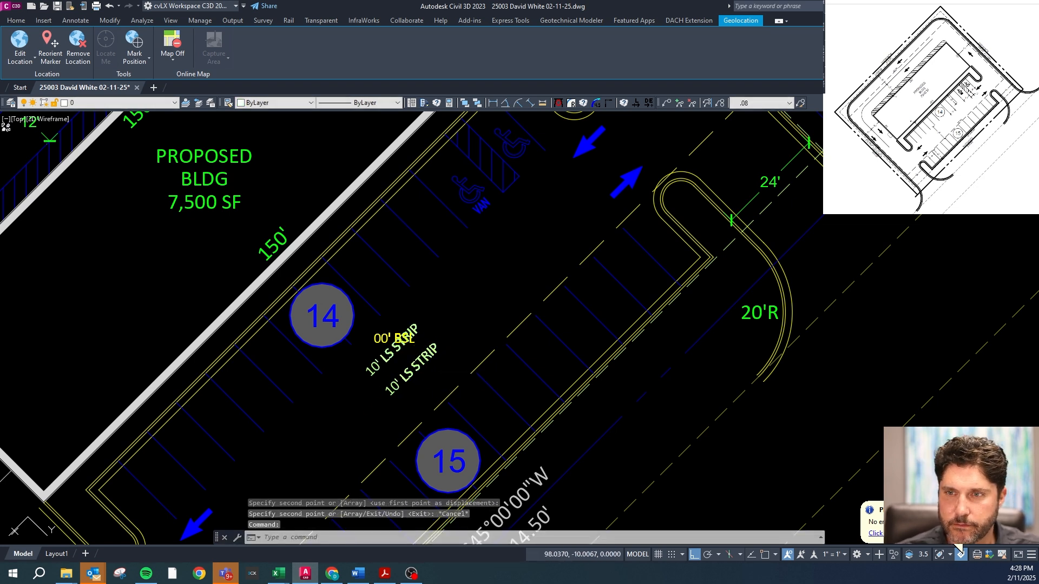
type("5")
left_click(622, 430)
left_click(668, 433)
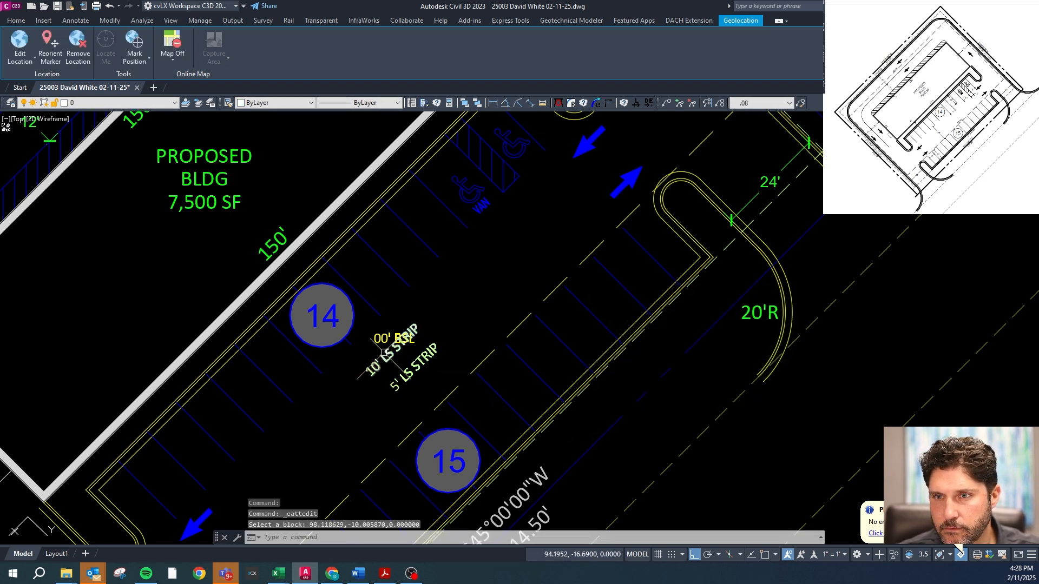
- Move the 10' LS STRIP label into the landscape strip along the southeast parking curb
left_click(383, 352)
left_click(393, 350)
right_click(395, 338)
left_click(492, 313)
key("F8")
scroll(503, 336, "down", 2)
scroll(595, 333, "up", 4)
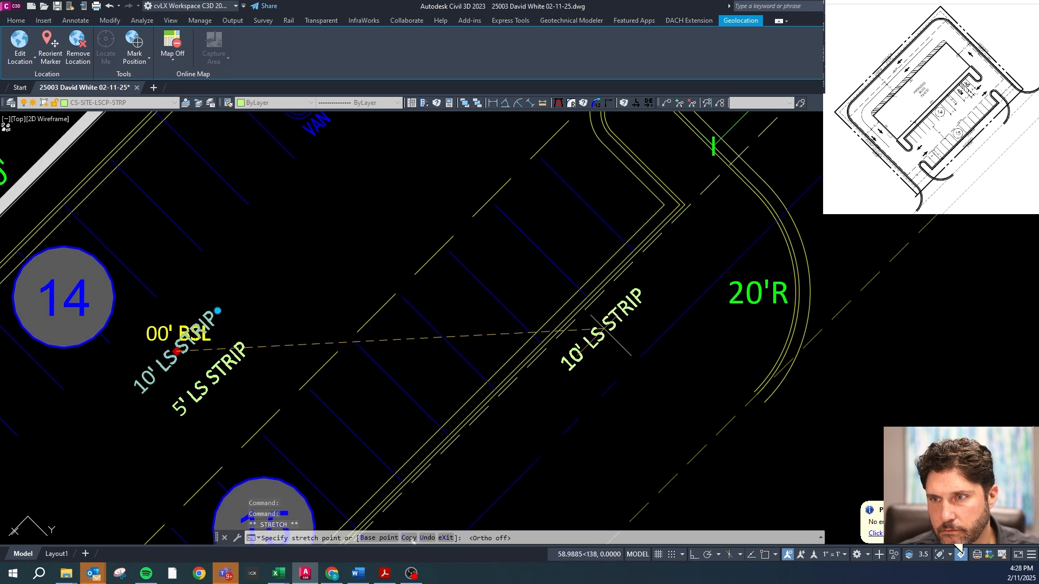
left_click(617, 303)
key("Escape")
- Rotate the 5' LS STRIP label to run parallel to the northeast and southwest property lines
left_click(225, 373)
left_click(249, 342)
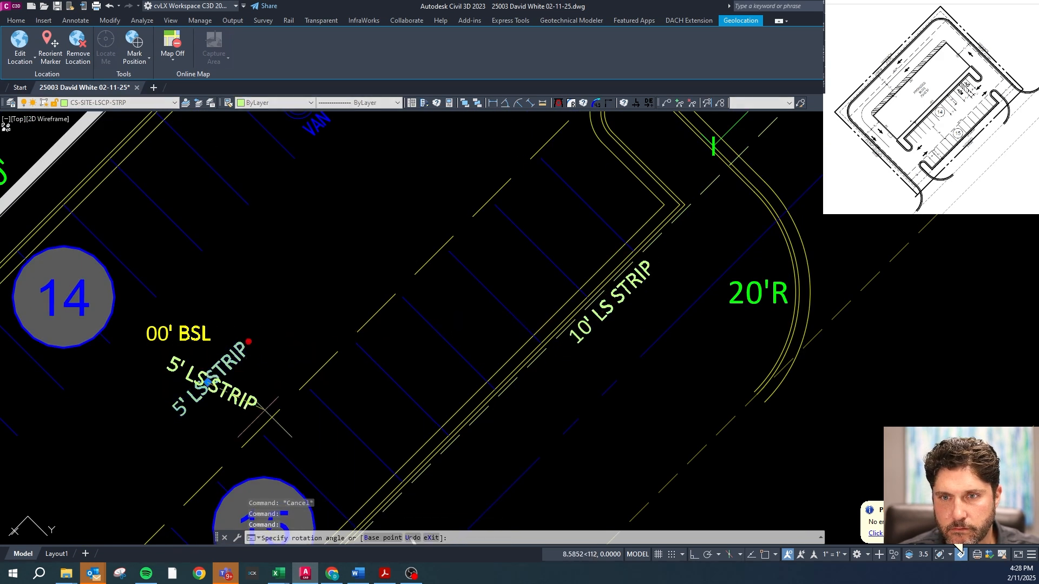
key("F8")
left_click(278, 440)
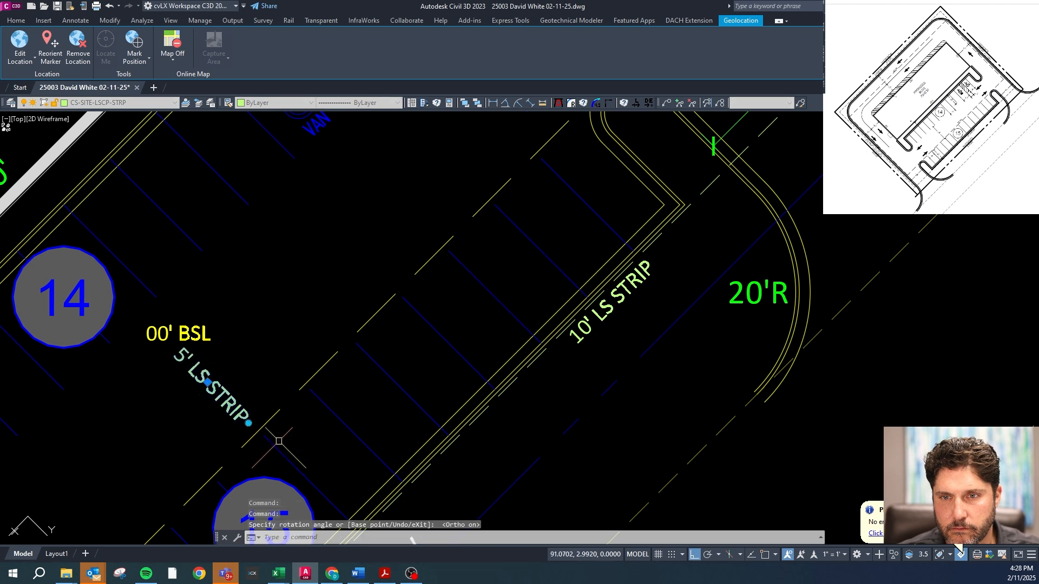
- Copy the 5' LS STRIP label into the southwest landscape strip near the 24' driveway dimension
left_click(227, 383)
key("F8")
scroll(244, 376, "down", 2)
scroll(348, 309, "down", 6)
scroll(222, 439, "up", 6)
scroll(315, 380, "up", 2)
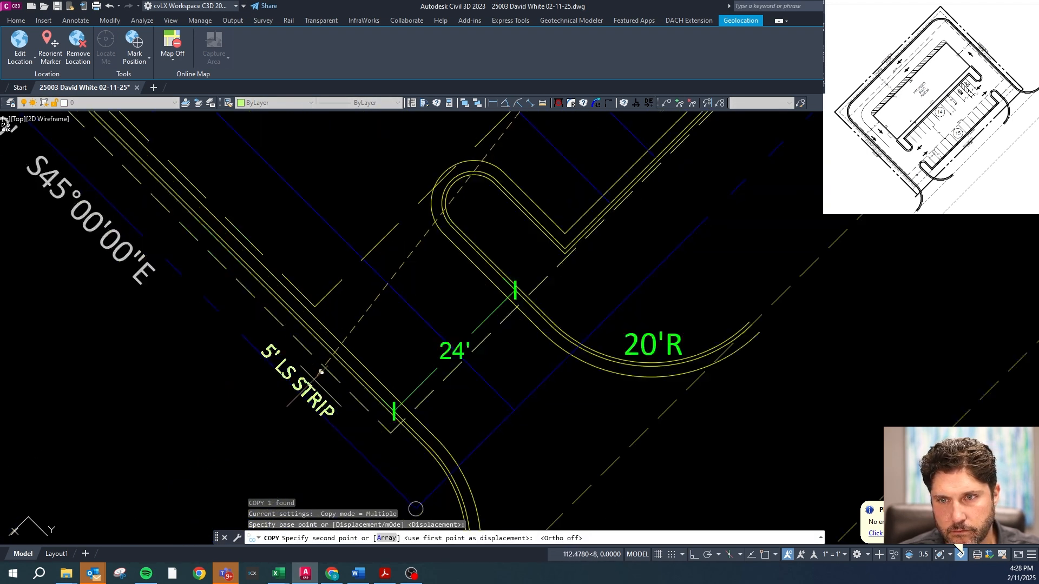
scroll(311, 376, "up", 2)
left_click(312, 386)
- Place further copies of the 5' LS STRIP label in the northeast and northwest landscape strips
scroll(320, 379, "down", 12)
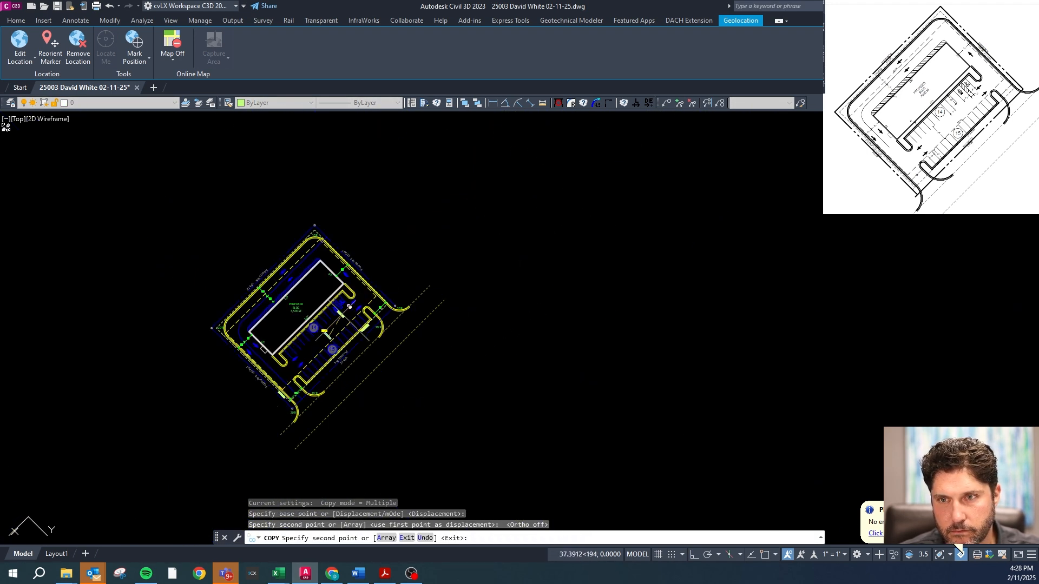
scroll(358, 285, "up", 6)
scroll(392, 345, "up", 6)
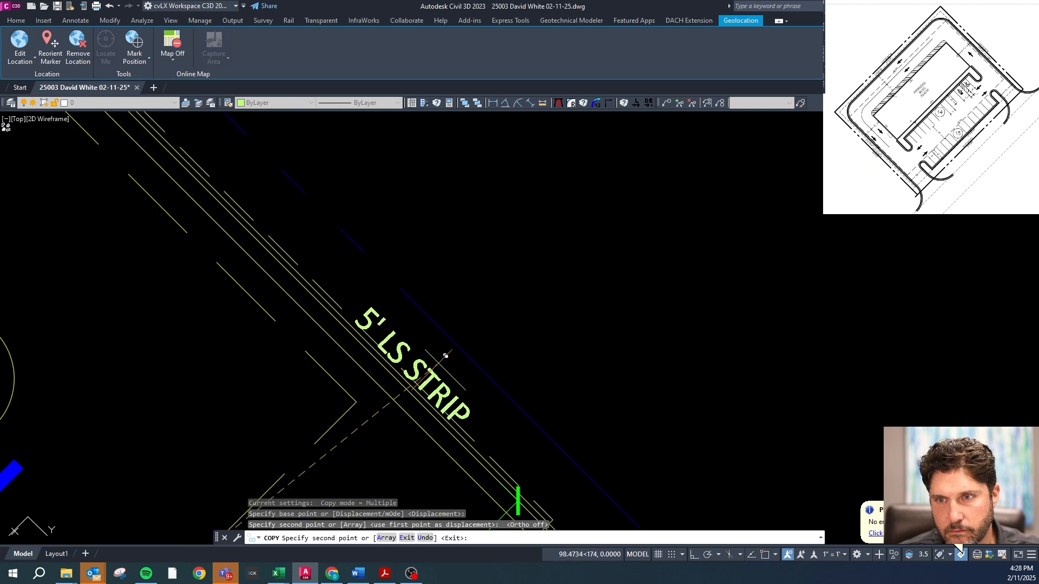
left_click(446, 360)
scroll(498, 339, "down", 6)
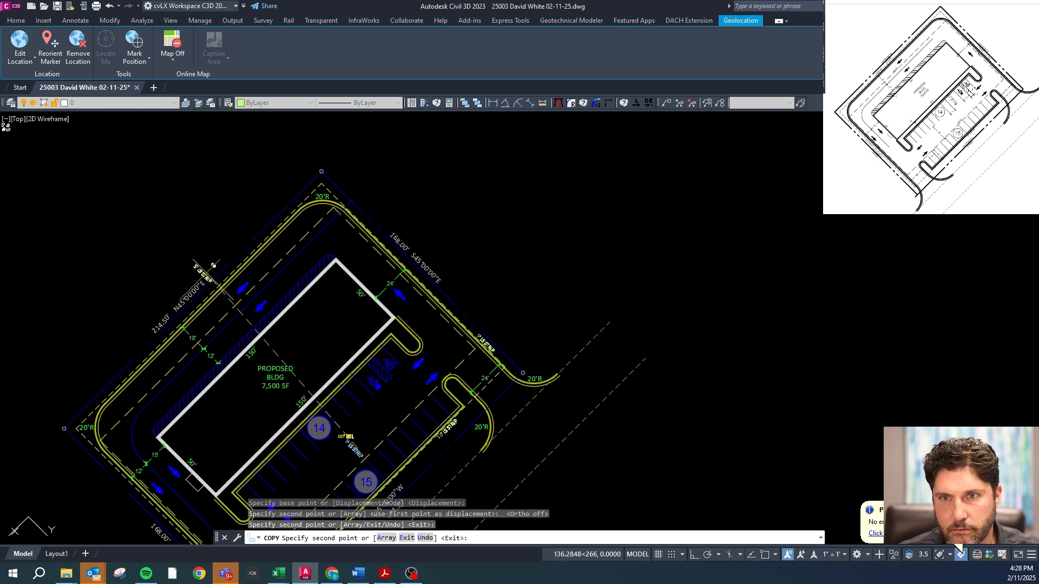
scroll(214, 265, "up", 6)
key("Escape")
- Rotate the northwest 5' LS STRIP label parallel to the property line and shift it clear of the dashed strip line
left_click(292, 252)
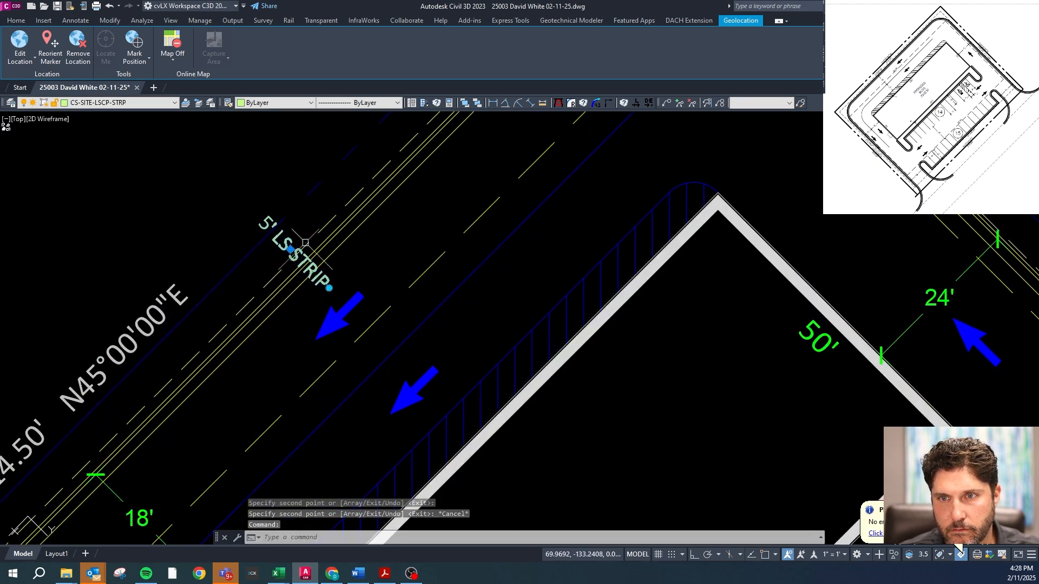
left_click(329, 288)
key("F8")
scroll(286, 246, "up", 3)
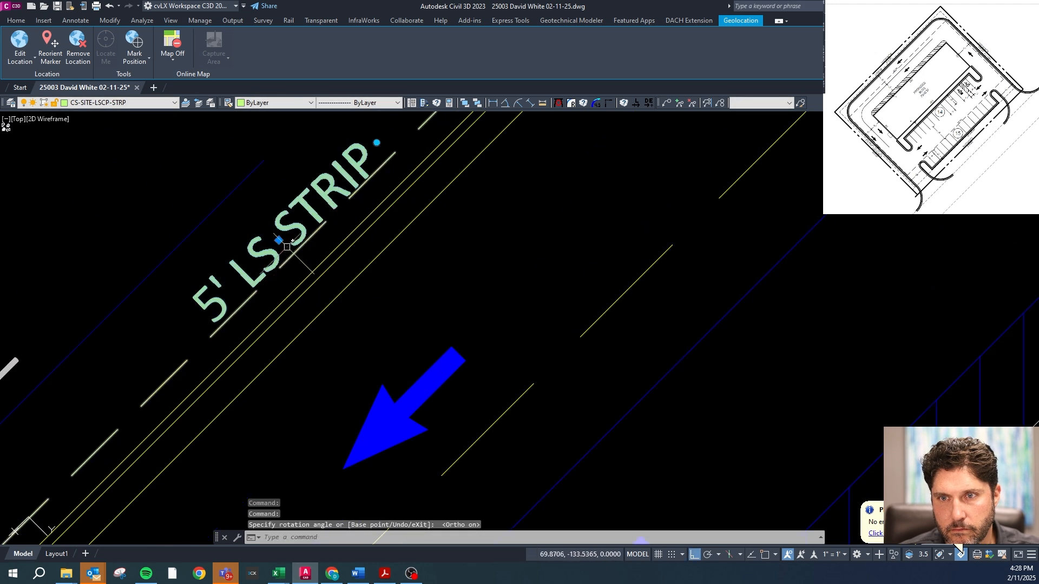
left_click(278, 241)
key("F8")
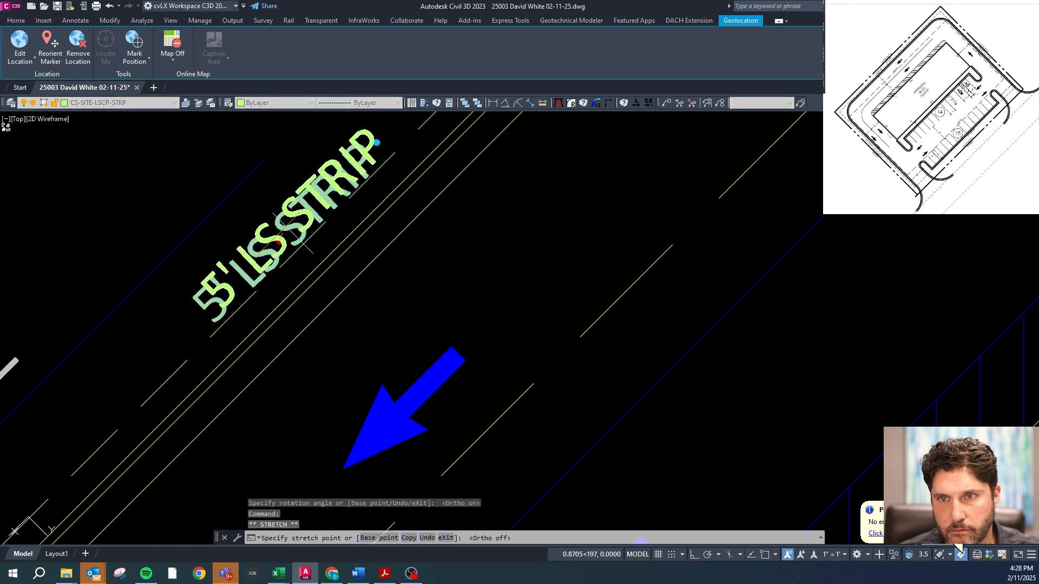
left_click(286, 226)
- Delete the leftover 5' LS STRIP label beside the 00' BSL text in the parking aisle
scroll(286, 226, "down", 6)
scroll(331, 297, "up", 4)
key("Escape")
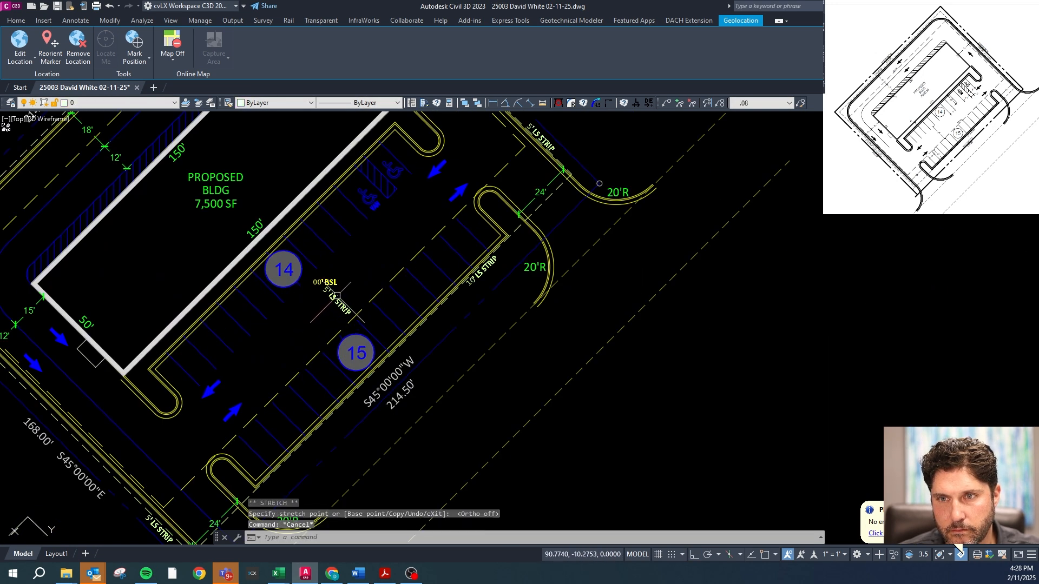
key("Delete")
- Rotate the 00' BSL label parallel to the parking rows
scroll(329, 289, "up", 4)
key("Escape")
left_click(315, 292)
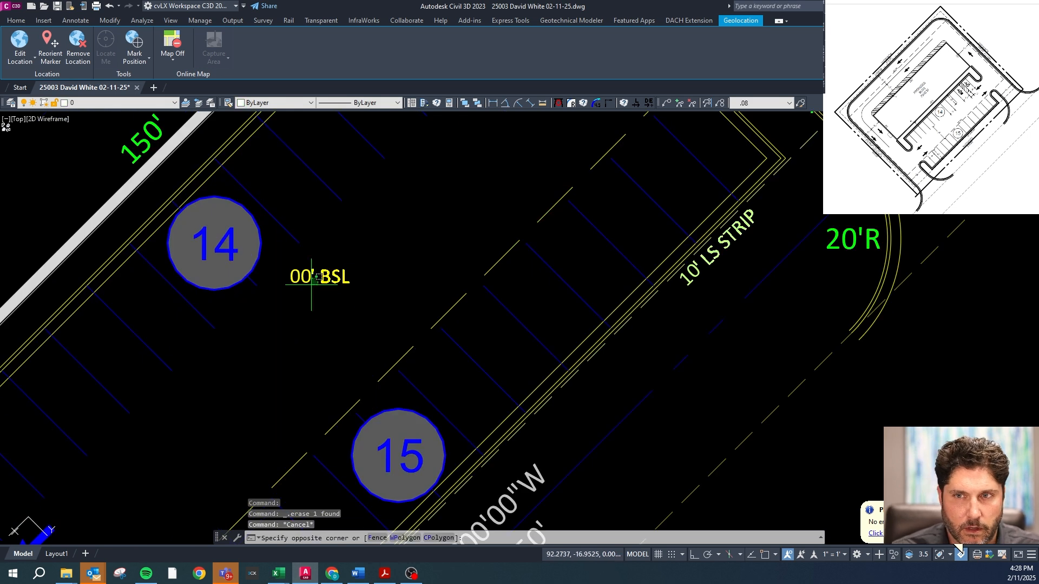
key("Escape")
left_click(303, 277)
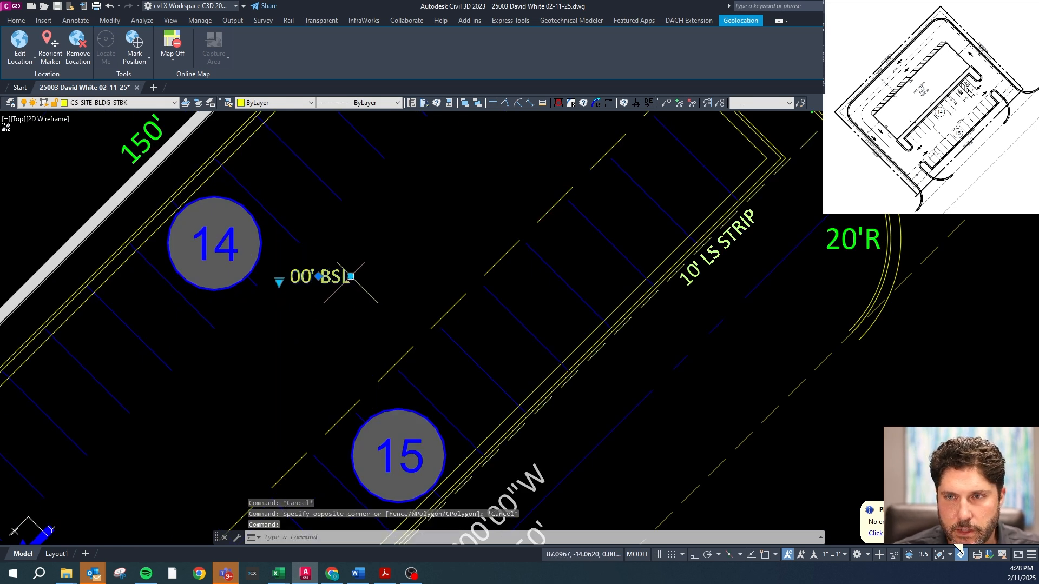
left_click(350, 276)
key("F8")
left_click(378, 239)
scroll(320, 289, "up", 4)
key("Escape")
key("Escape")
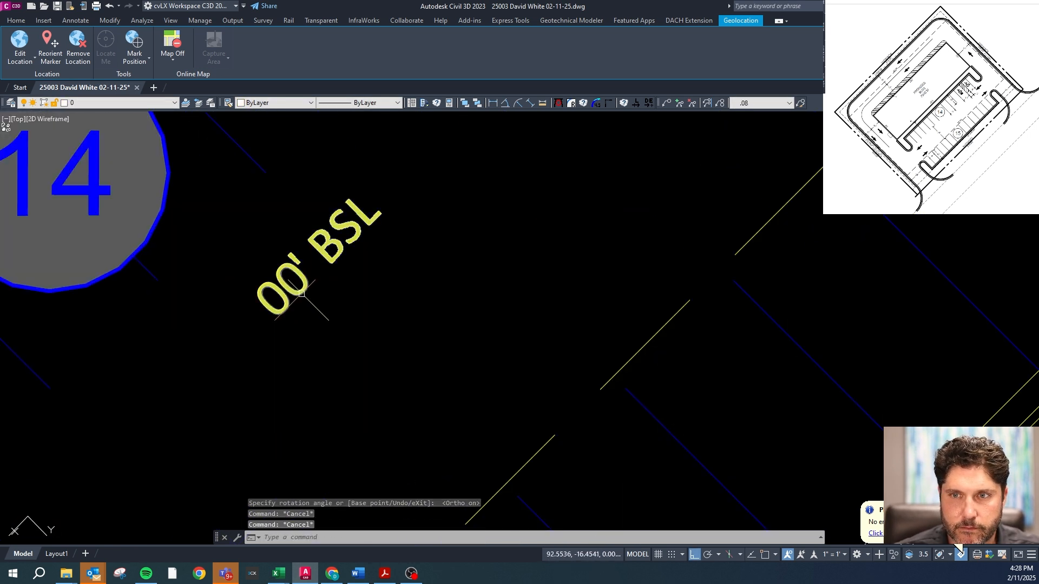
- Set the value of the 00' BSL label in the parking aisle to 30
double_click(307, 287)
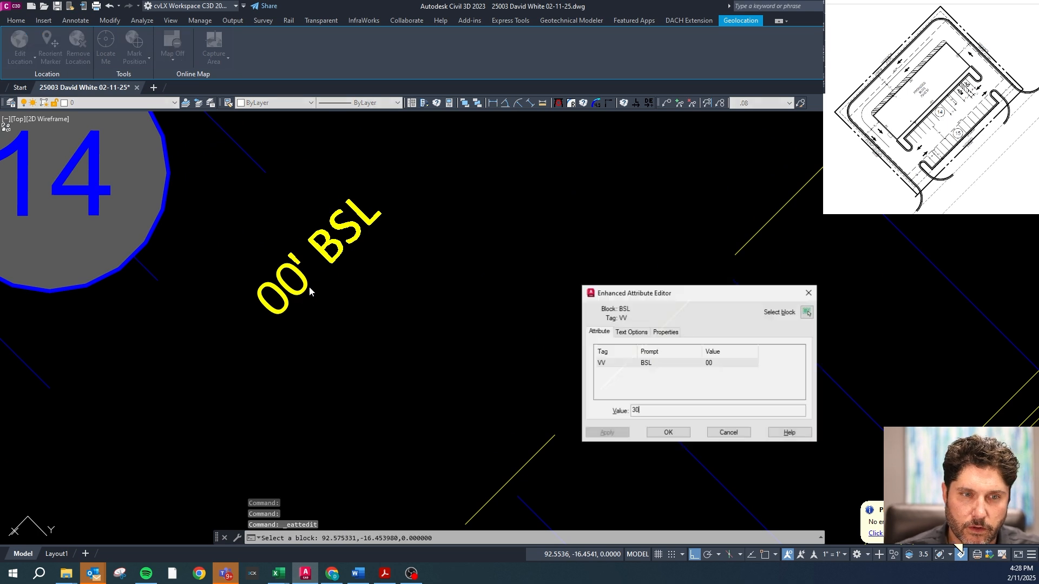
type("30")
left_click(666, 432)
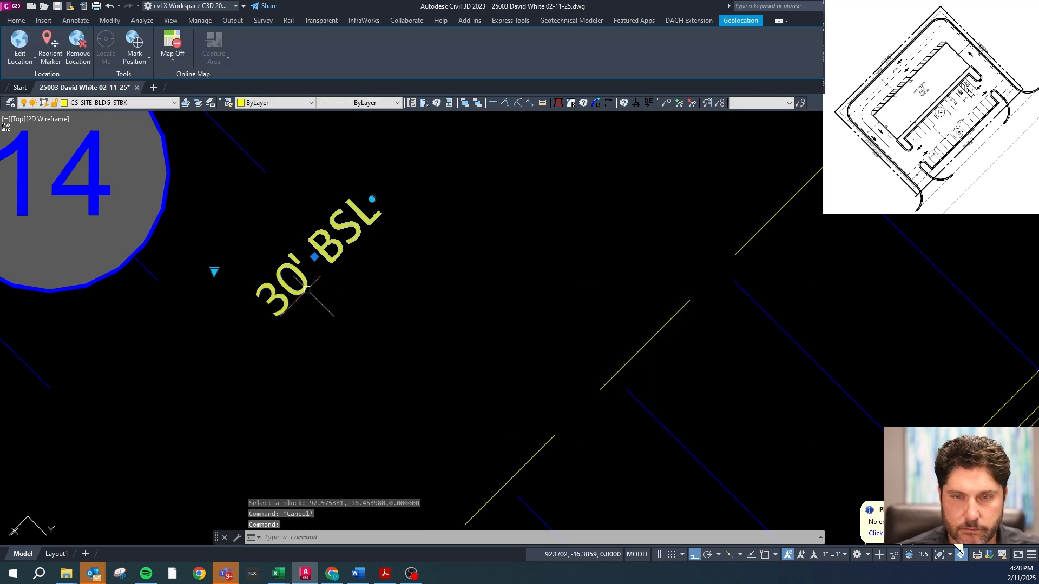
- Copy the 30' BSL label just southeast of itself and set the copy's value to 10
type("co")
key("space")
left_click(294, 273)
left_click(361, 327)
key("Escape")
double_click(366, 325)
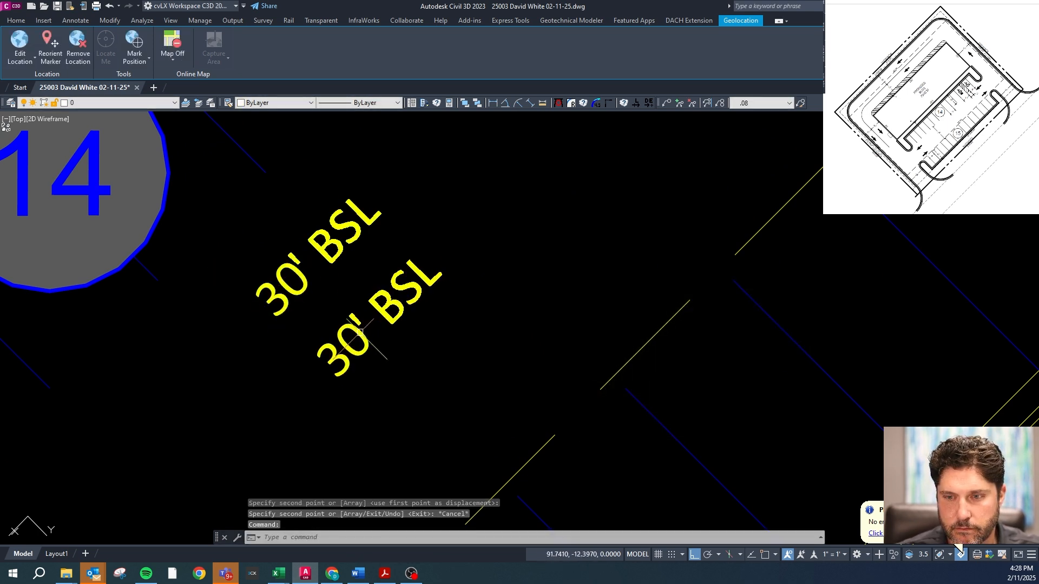
double_click(371, 341)
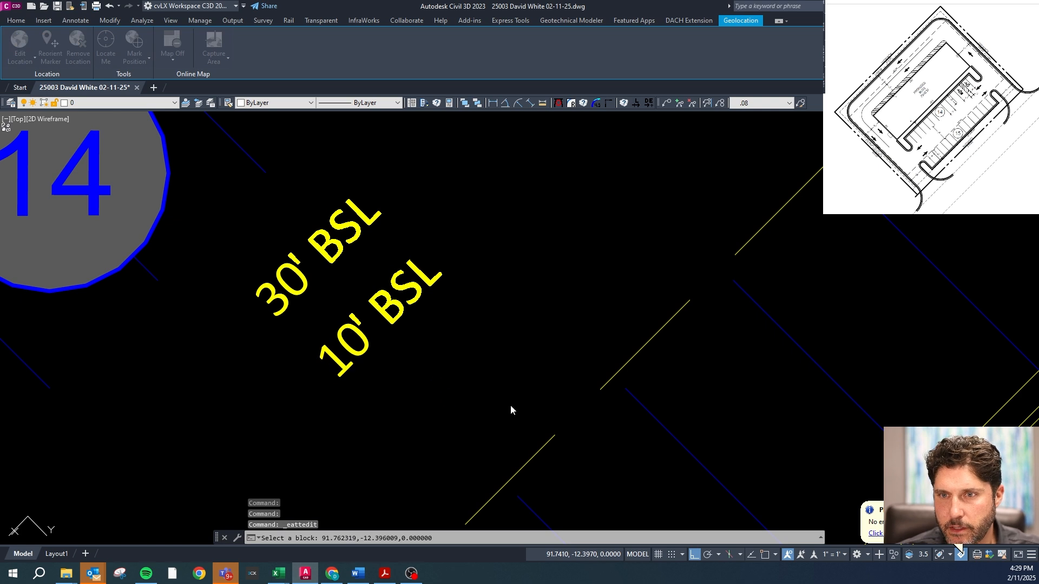
left_click(666, 431)
- Copy the 10' BSL label just southeast of itself and set the copy's value to 20
type("co")
key("space")
left_click(368, 341)
left_click(430, 403)
key("Escape")
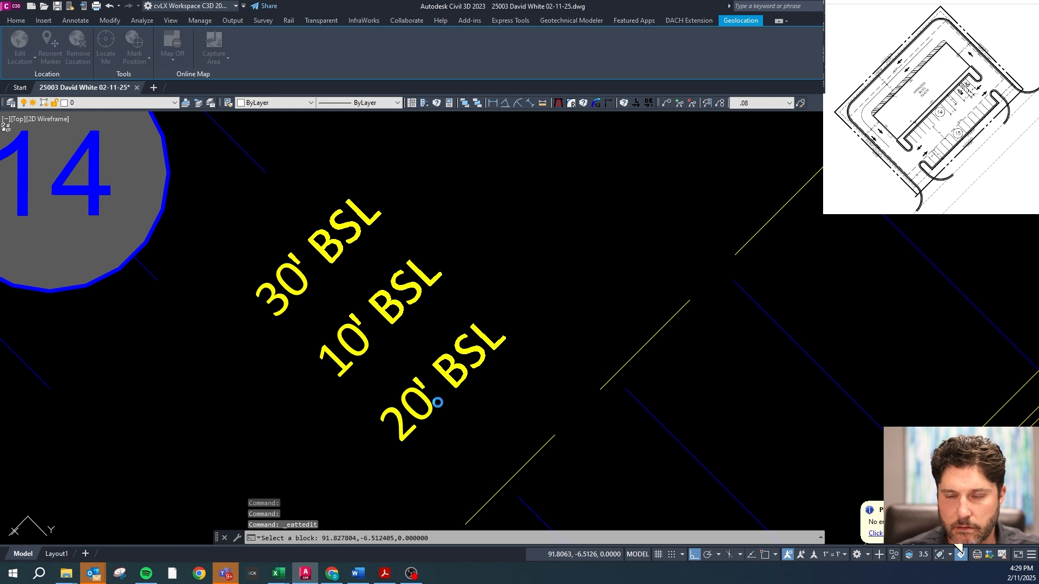
double_click(433, 405)
left_click(668, 433)
- Move the 30' BSL label onto the southwest end of the southeast setback line, near the 24' drive entrance
left_click(291, 282)
left_click(314, 256)
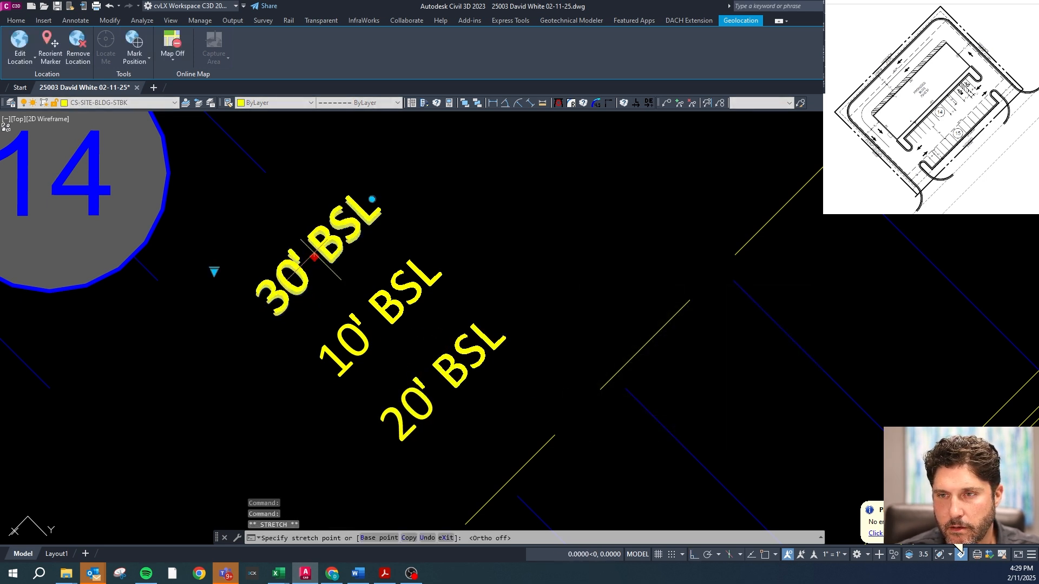
scroll(545, 267, "down", 6)
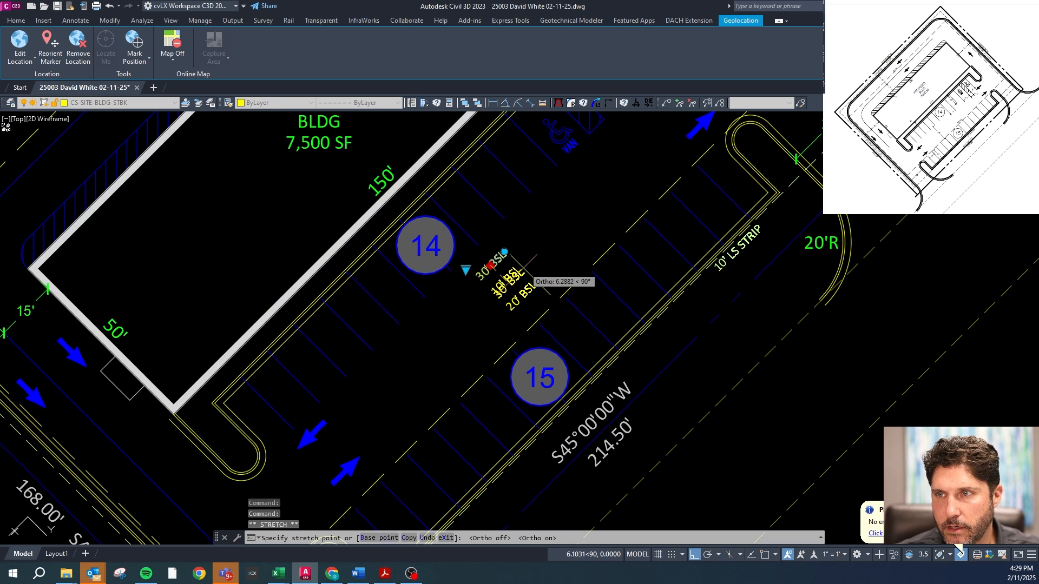
scroll(490, 281, "down", 5)
key("F8")
scroll(483, 342, "up", 5)
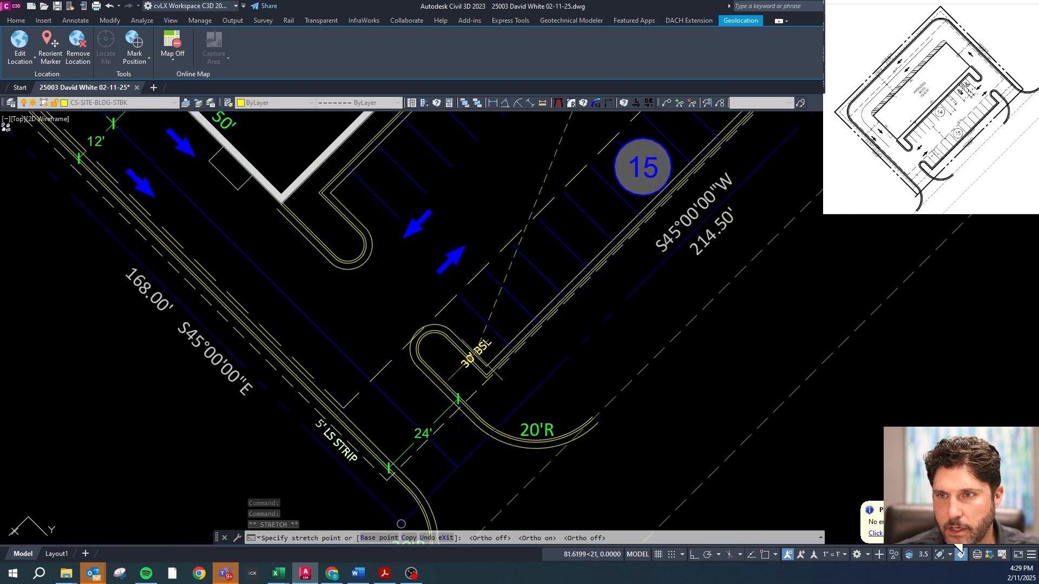
scroll(516, 259, "up", 2)
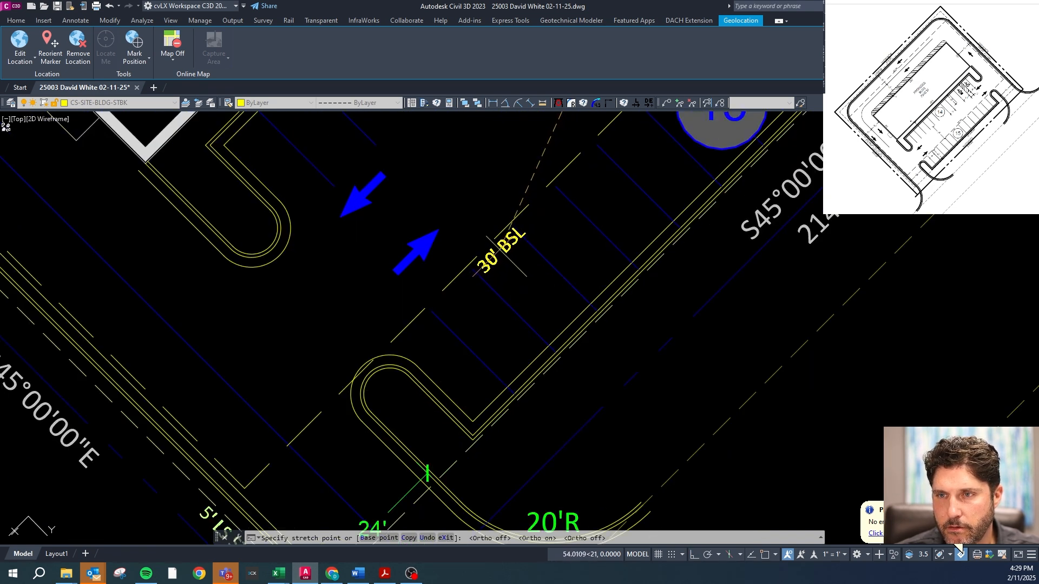
scroll(505, 265, "down", 2)
scroll(346, 417, "down", 2)
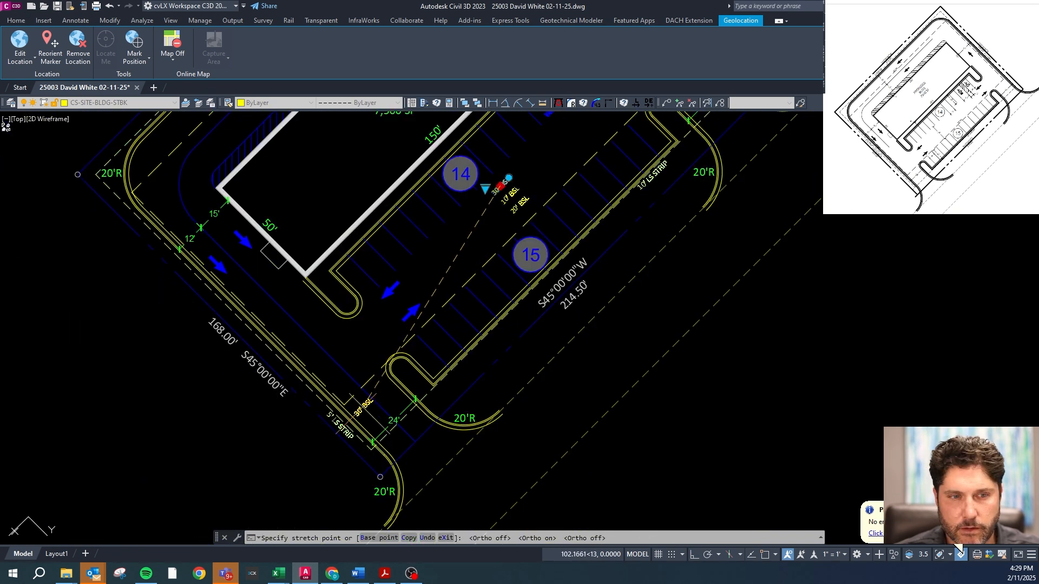
scroll(355, 417, "up", 6)
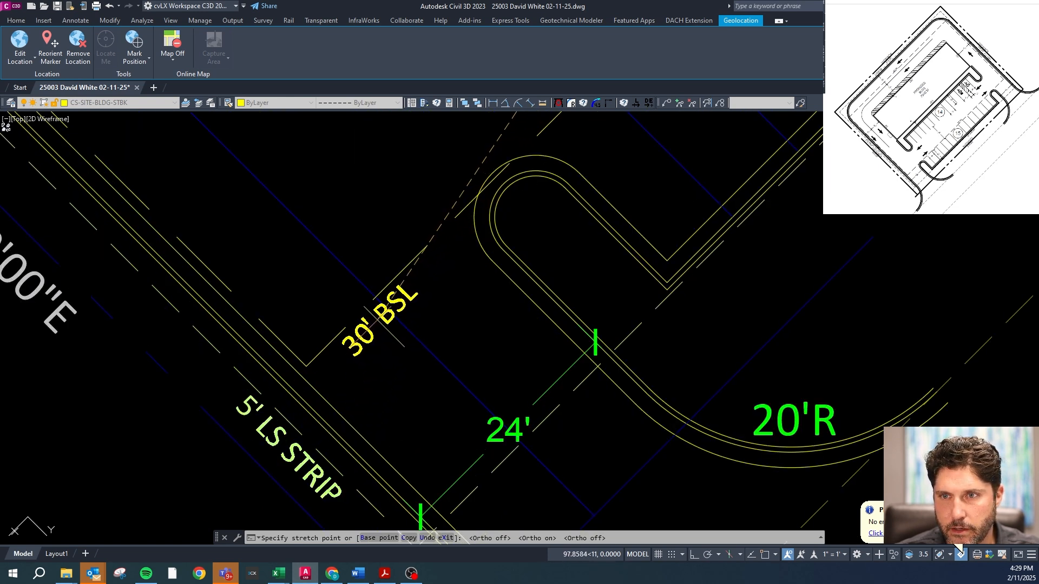
key("Escape")
scroll(418, 367, "down", 6)
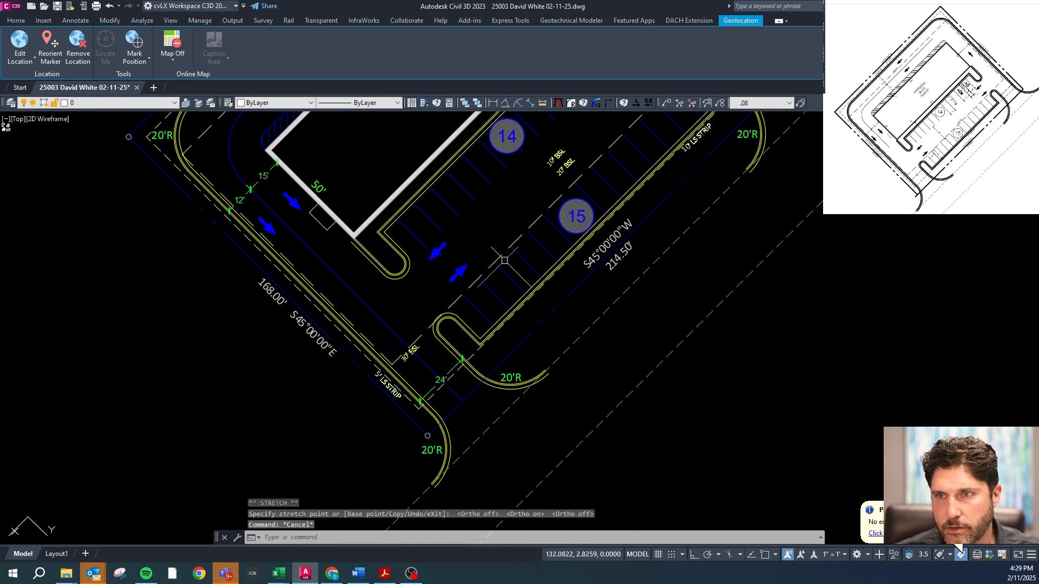
key("Escape")
- Shorten the striping line in the southwest drive so it ends near the building's south corner
left_click(417, 355)
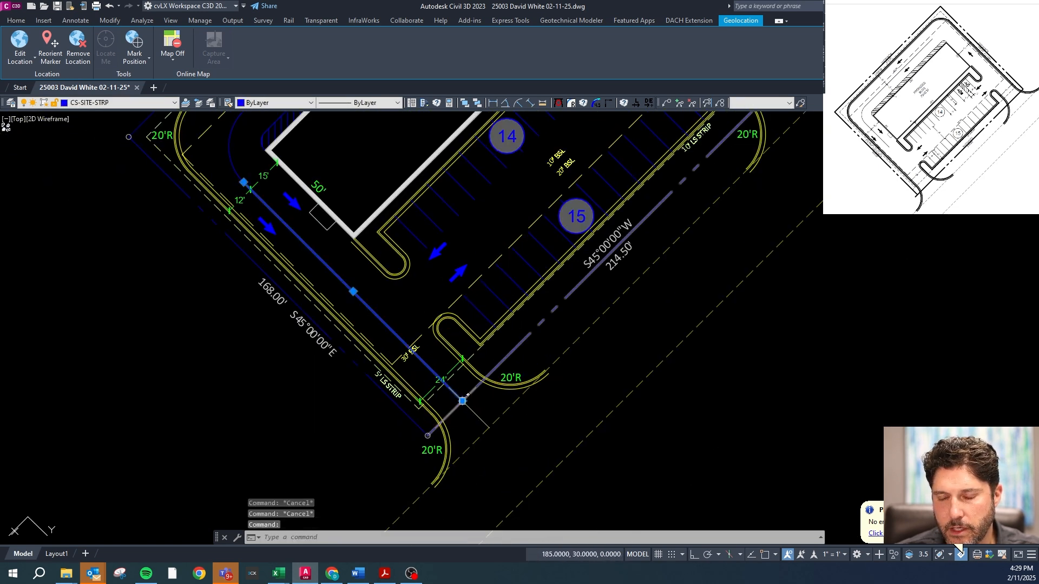
left_click(463, 401)
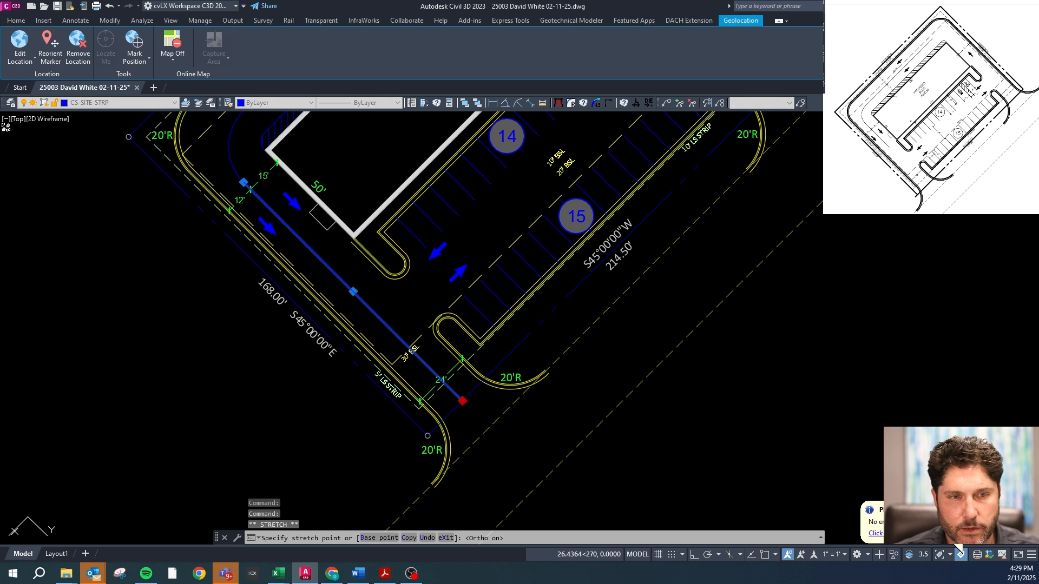
left_click(329, 273)
scroll(350, 345, "down", 2)
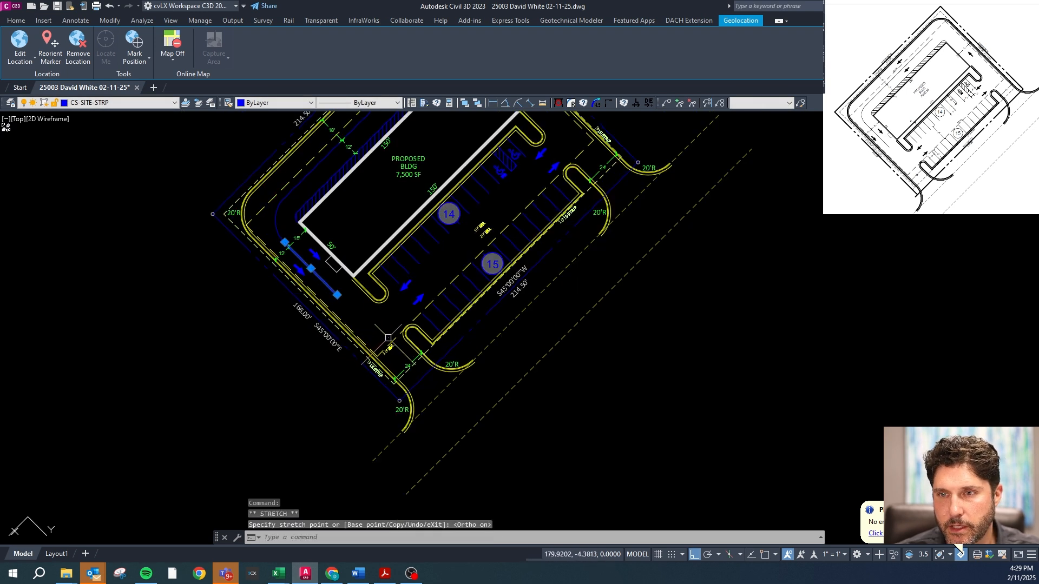
key("Escape")
- Copy the 30' BSL label onto the northeast end of the southeast setback line, beside the other 24' entrance
left_click(392, 354)
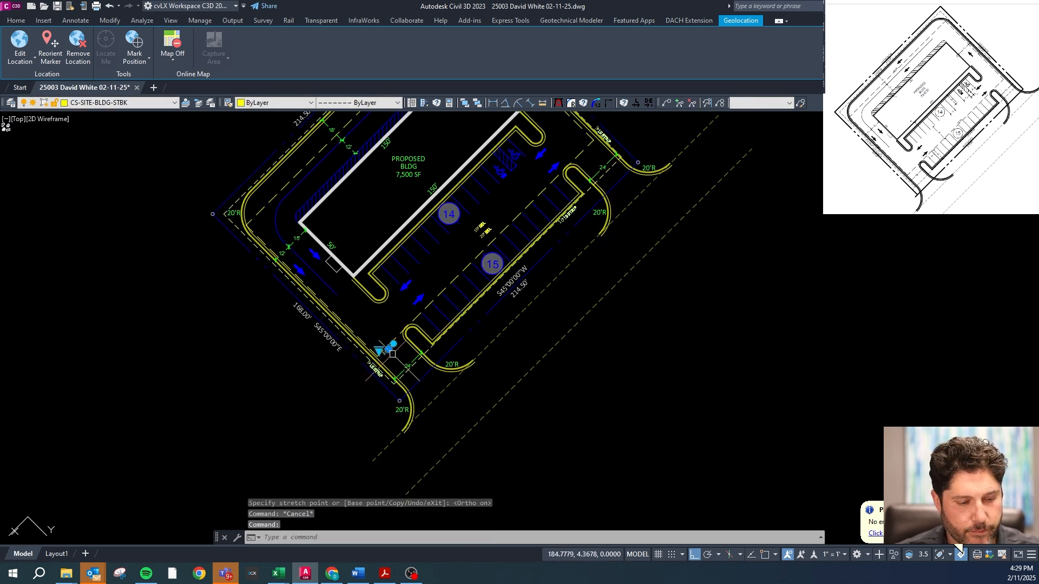
type("co")
key("space")
left_click(393, 354)
scroll(635, 132, "up", 4)
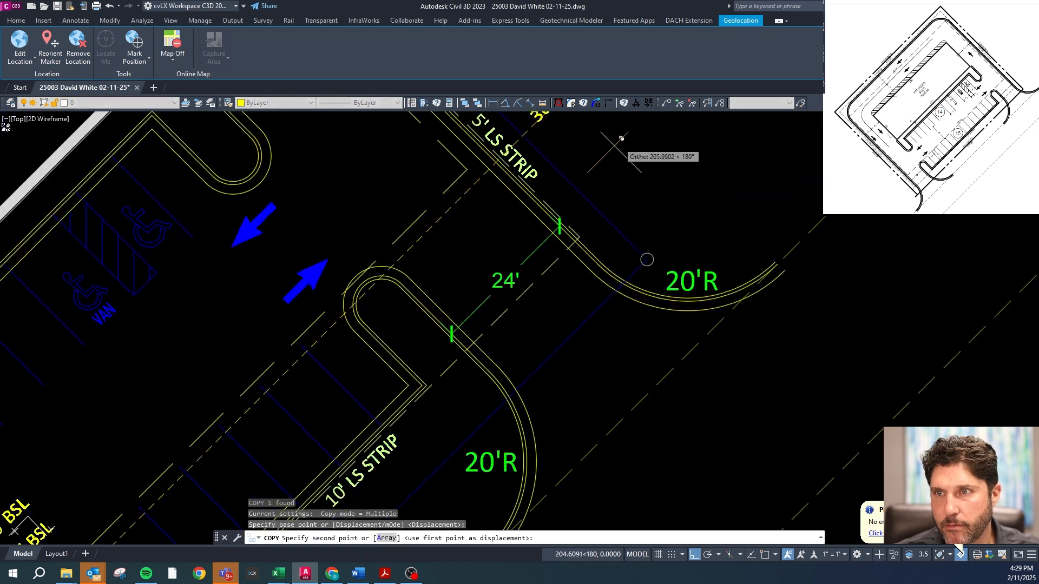
left_click(519, 250)
scroll(514, 257, "down", 4)
key("Escape")
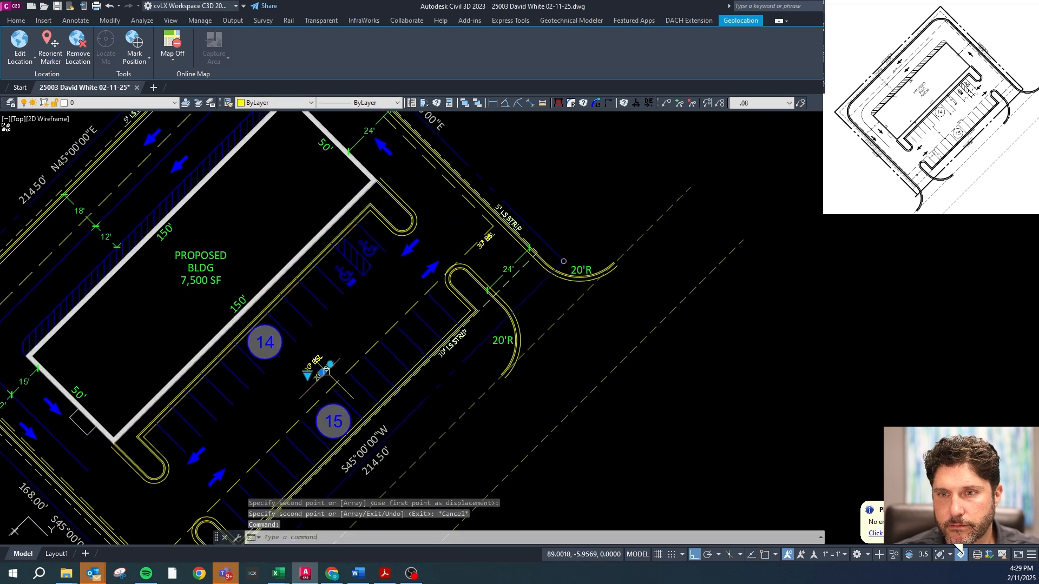
- Copy the 20' BSL label from the parking aisle onto the northwest setback line near the site's north corner
left_click(330, 365)
key("Escape")
type("co")
key("space")
left_click(334, 372)
key("F8")
scroll(334, 366, "down", 4)
scroll(289, 242, "up", 6)
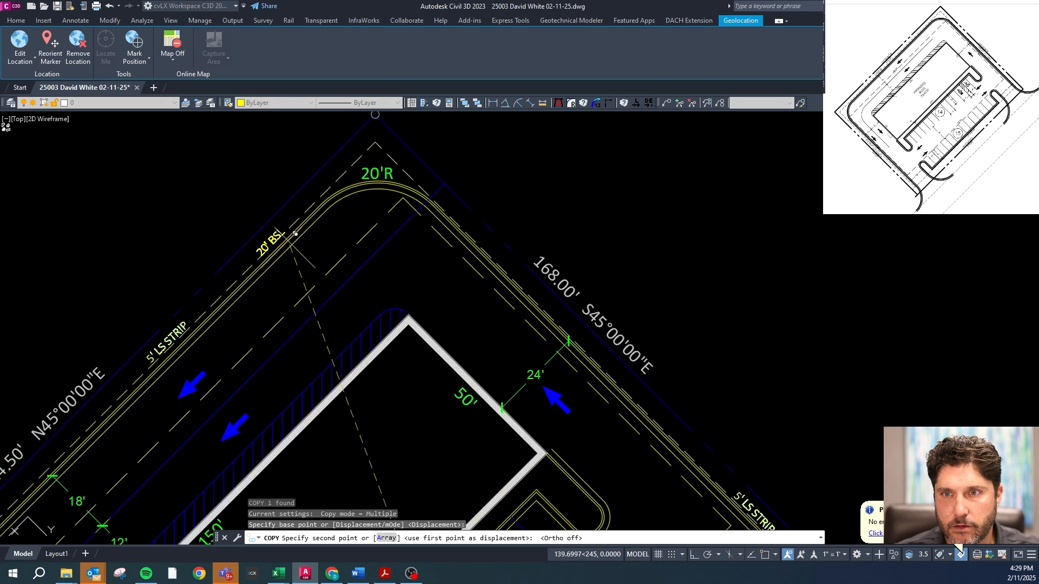
left_click(371, 236)
- Place a second copy of the 20' BSL label on the northwest setback line near the site's west corner
scroll(357, 249, "down", 4)
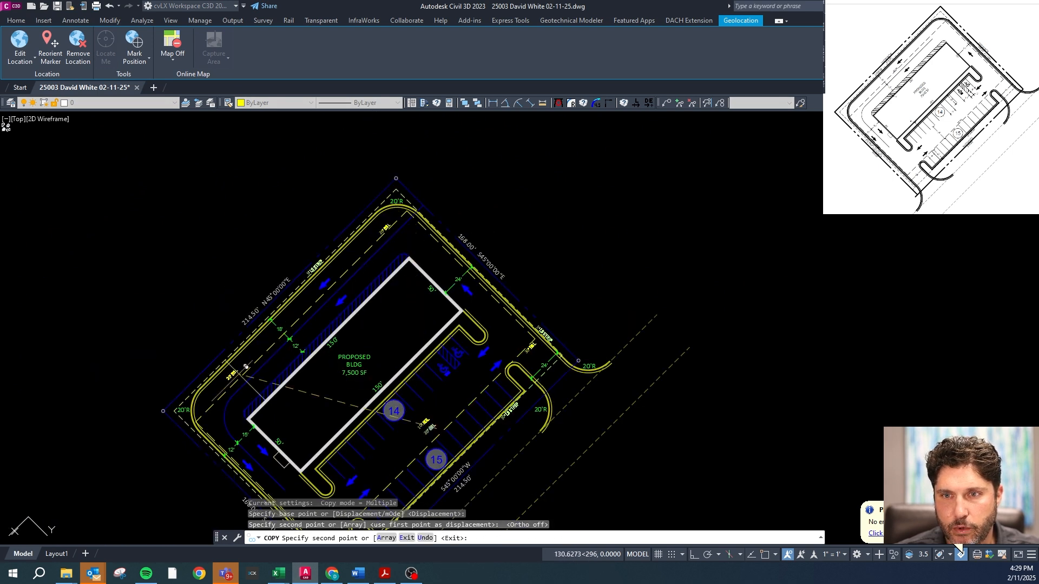
scroll(194, 433, "up", 6)
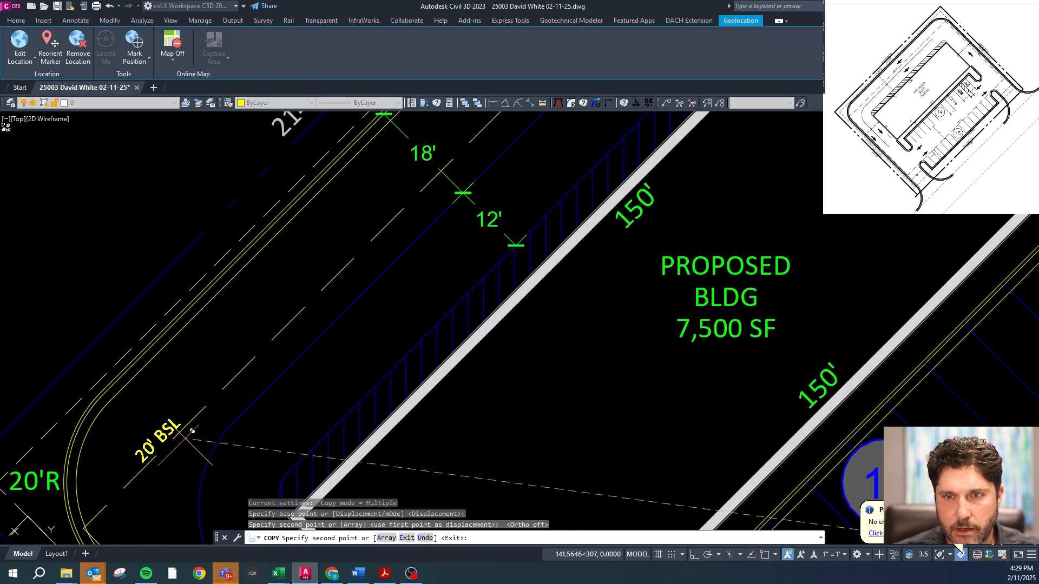
left_click(184, 421)
key("Escape")
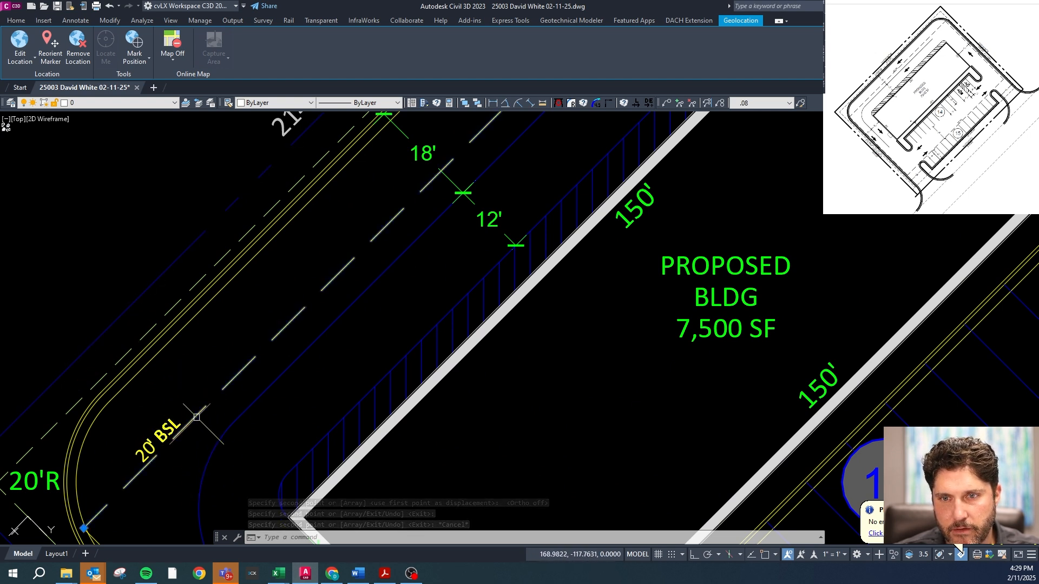
key("Escape")
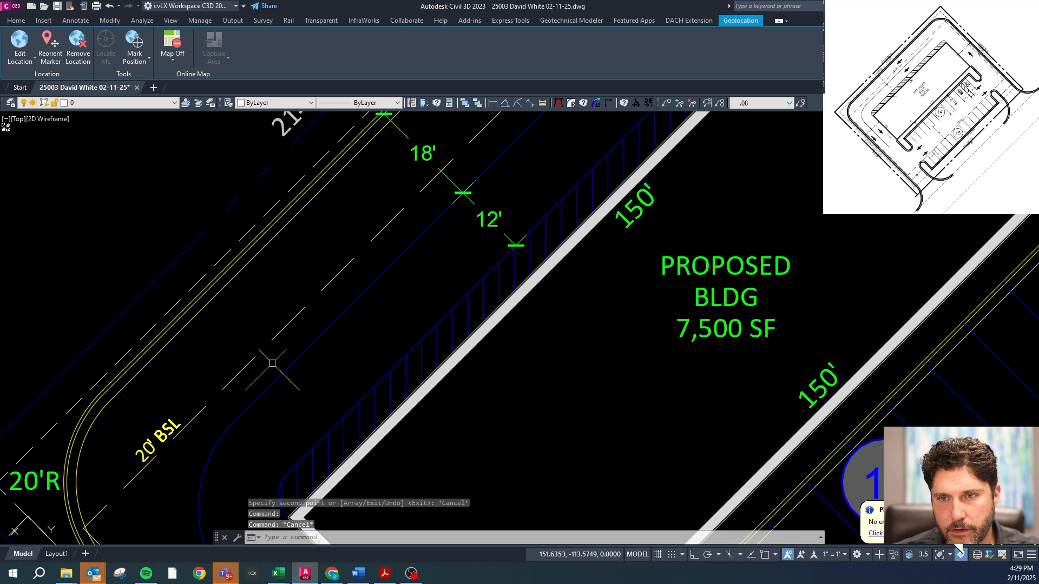
- Delete the leftover 20' BSL label in the parking aisle
scroll(264, 255, "down", 5)
scroll(460, 336, "up", 6)
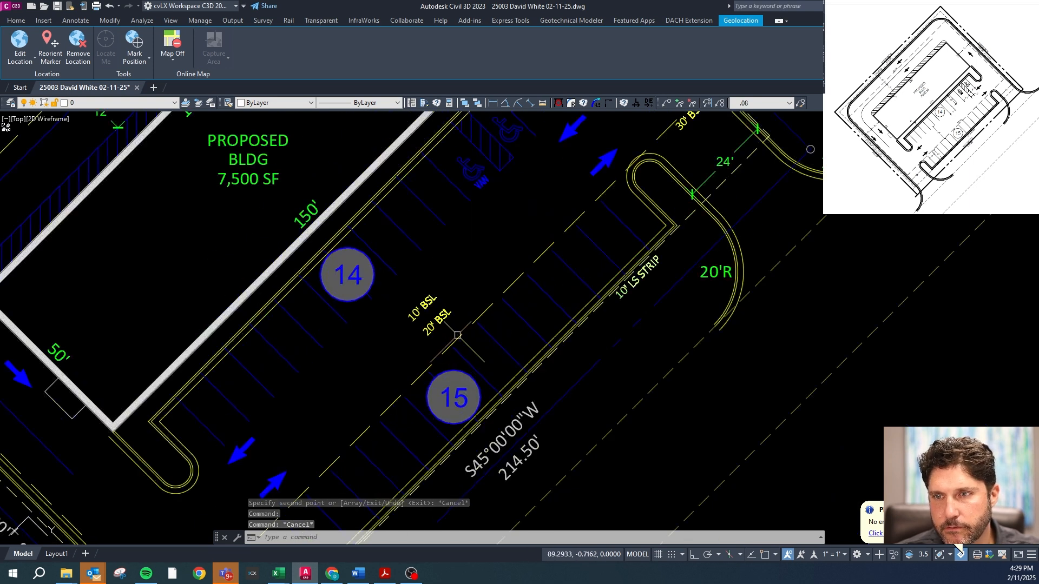
key("Escape")
key("Delete")
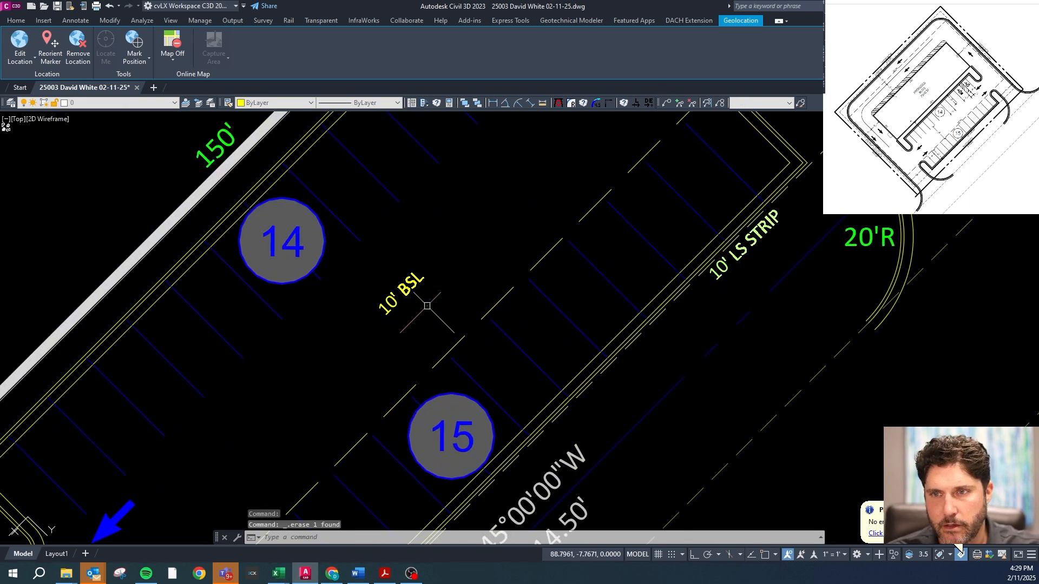
- Rotate the 10' BSL label parallel to the southwest property line and copy it onto the southwest setback line near the 5' LS STRIP label
left_click(421, 272)
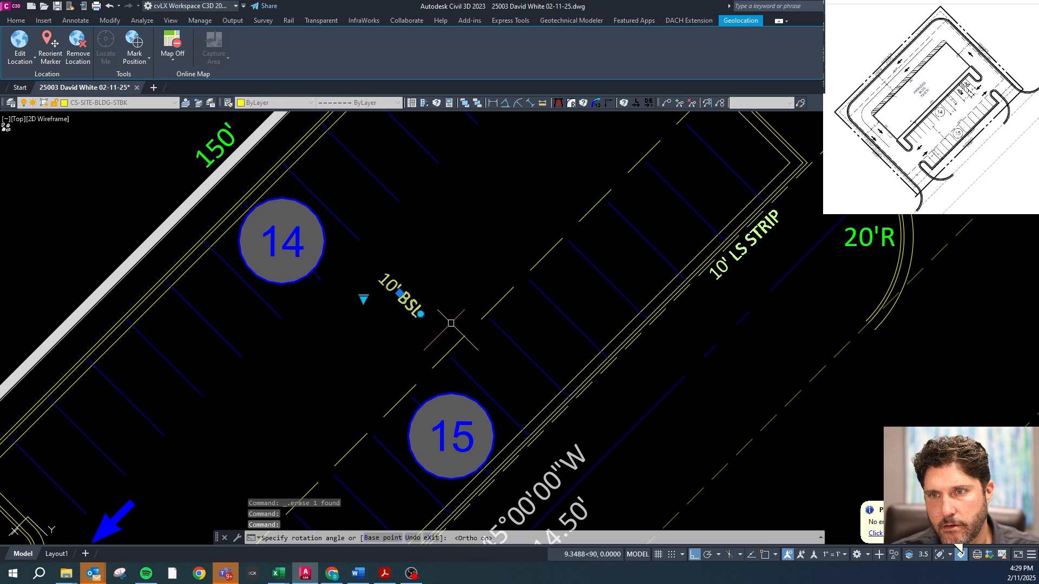
key("F8")
type("co")
key("space")
left_click(412, 291)
key("F8")
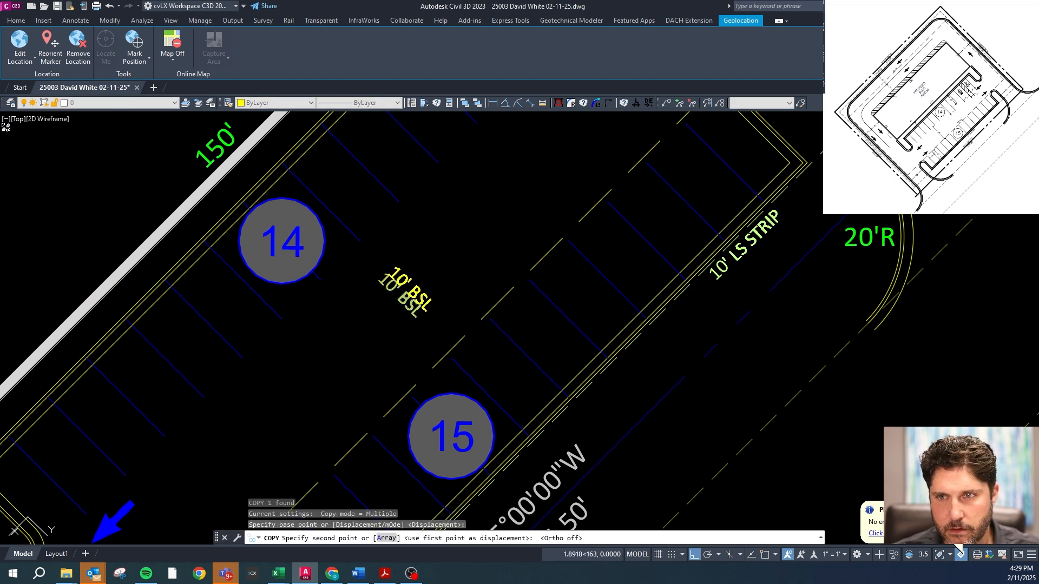
scroll(511, 244, "down", 7)
scroll(433, 289, "up", 7)
scroll(343, 298, "down", 4)
scroll(427, 381, "up", 4)
scroll(422, 324, "down", 4)
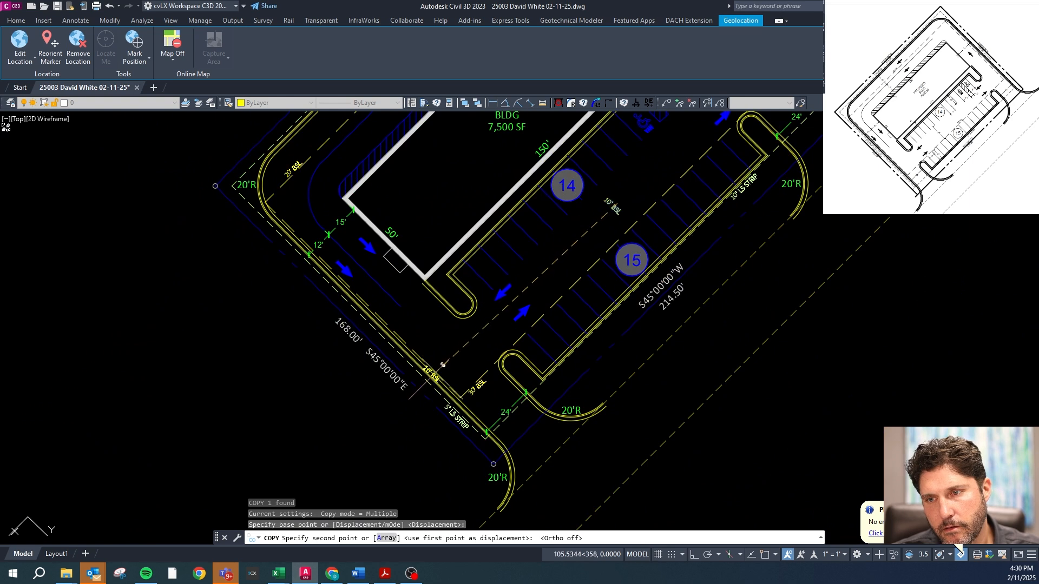
scroll(438, 341, "up", 5)
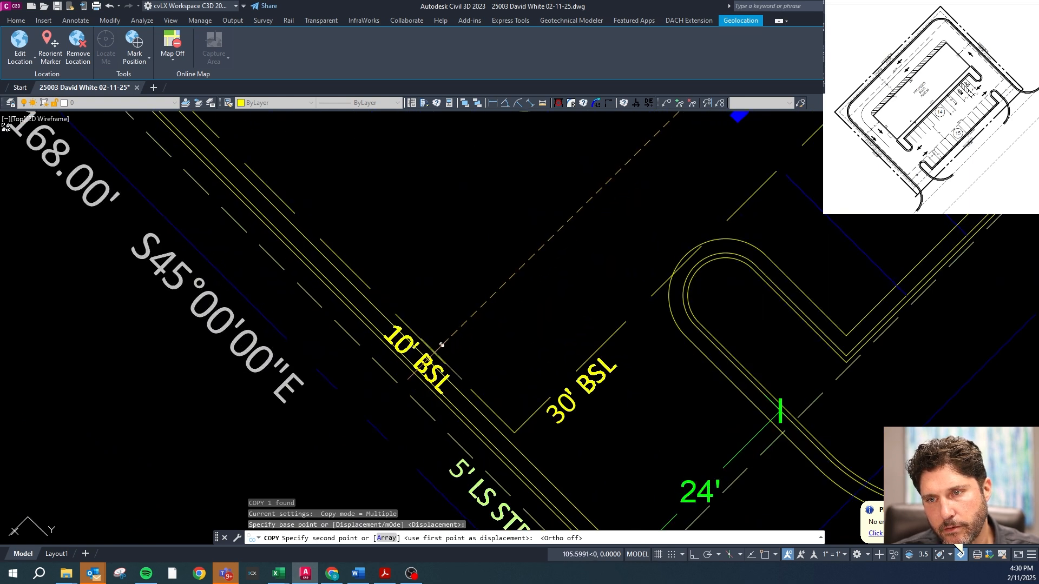
left_click(442, 344)
scroll(416, 357, "up", 4)
key("Escape")
key("Escape")
key("Escape")
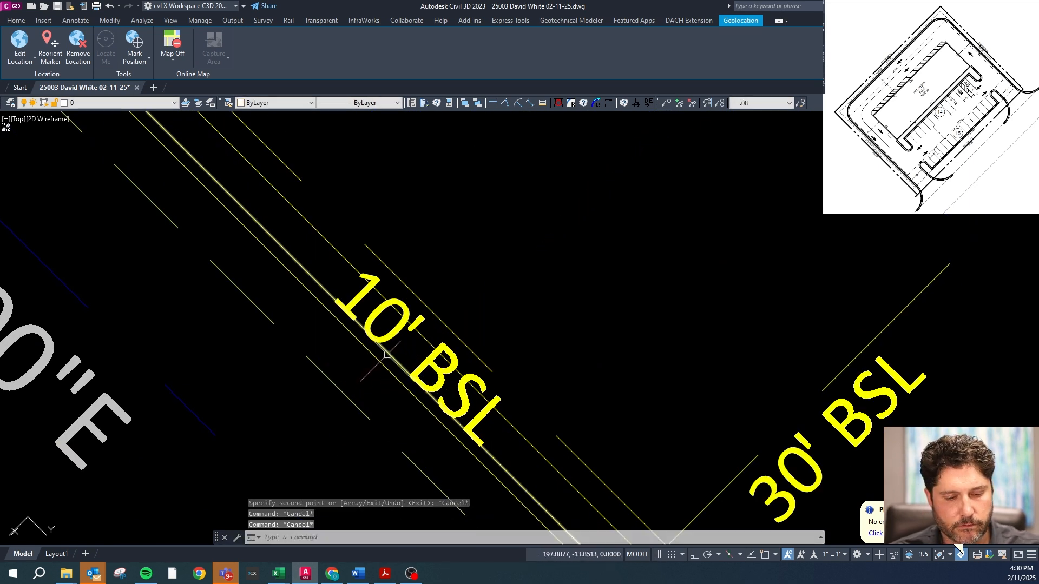
key("Escape")
- Copy the southwest 10' BSL label across to the northeast setback line, beside the 5' LS STRIP label
left_click(387, 354)
scroll(379, 351, "down", 6)
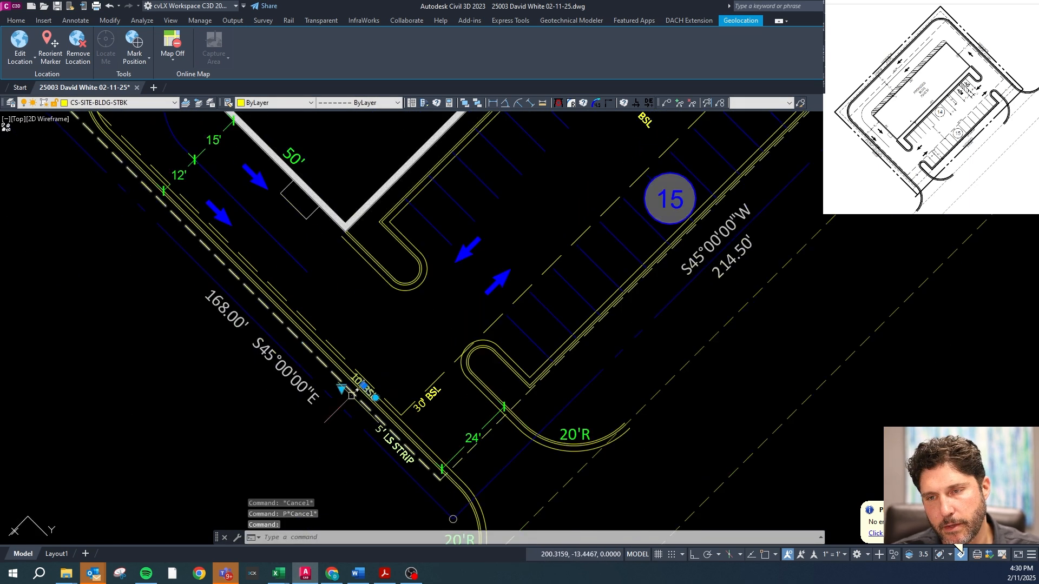
type("cp")
key("space")
left_click(400, 366)
scroll(405, 368, "down", 6)
scroll(562, 207, "up", 6)
scroll(504, 291, "up", 4)
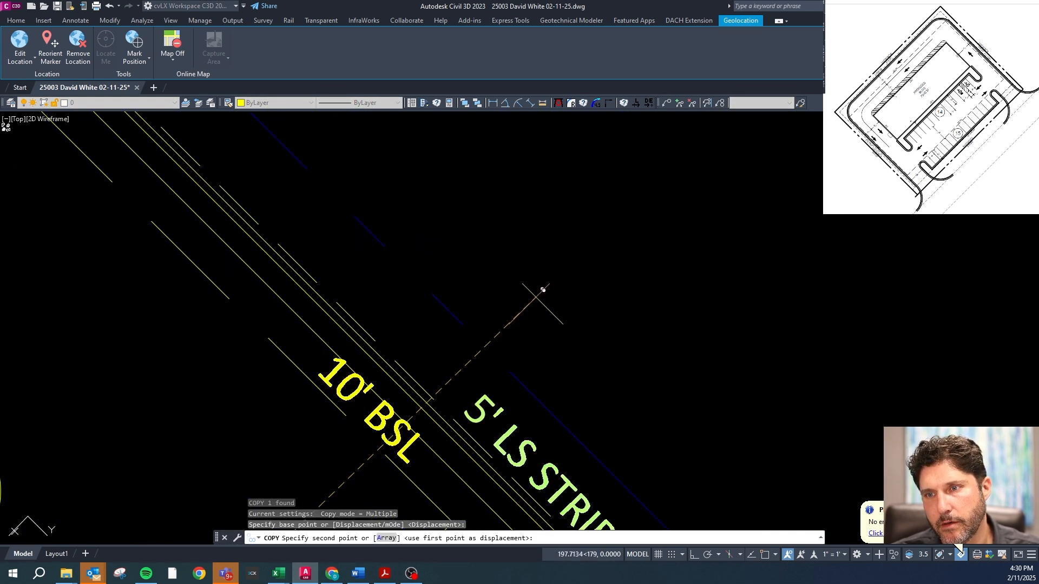
left_click(536, 286)
key("Escape")
scroll(451, 297, "down", 4)
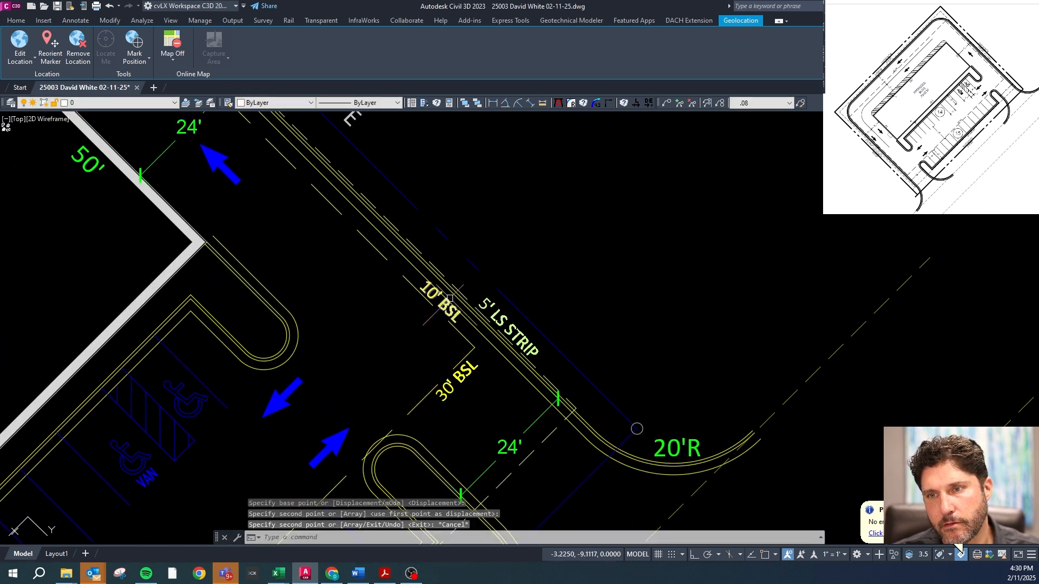
key("Escape")
scroll(440, 304, "up", 4)
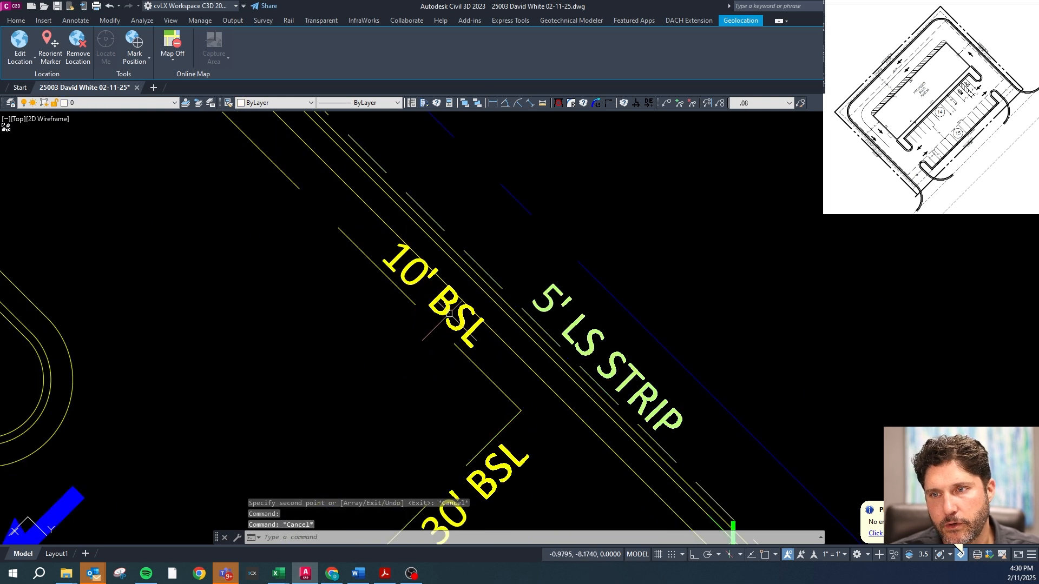
left_click(441, 304)
scroll(441, 304, "down", 4)
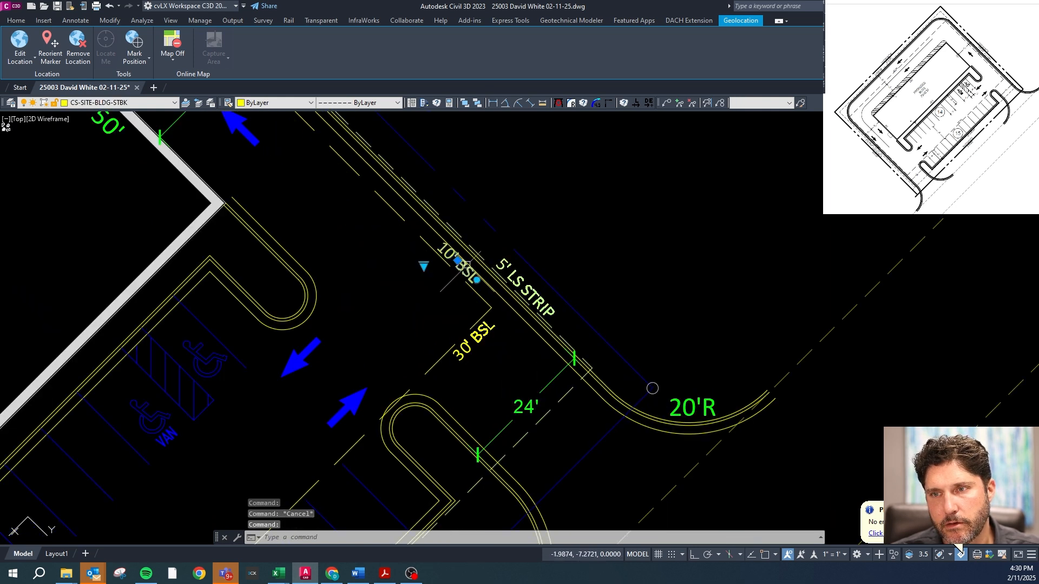
scroll(470, 255, "down", 5)
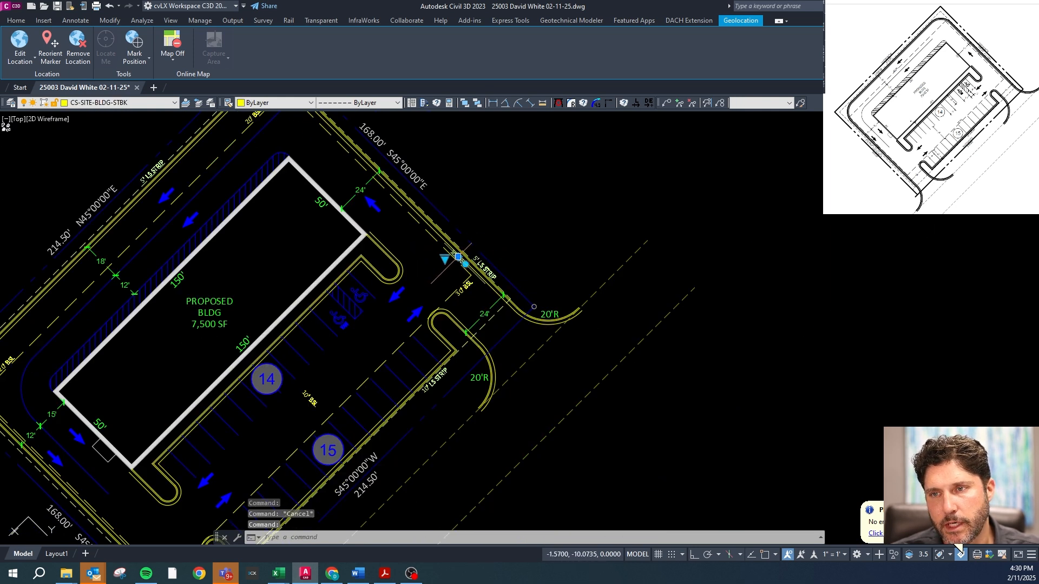
scroll(462, 260, "up", 3)
key("Escape")
- Copy the PROPOSED BLDG label to the empty area northeast of the site
left_click(57, 328)
type("co")
key("Return")
left_click(51, 326)
left_click(517, 168)
key("Escape")
key("Escape")
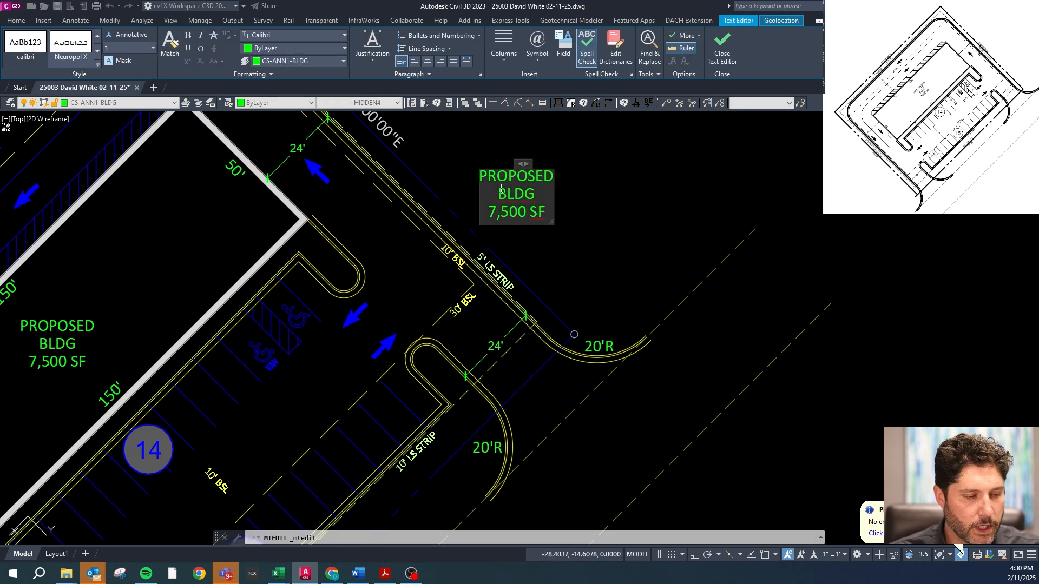
- Replace the copied building label's text with 10' BSL
type("10' ")
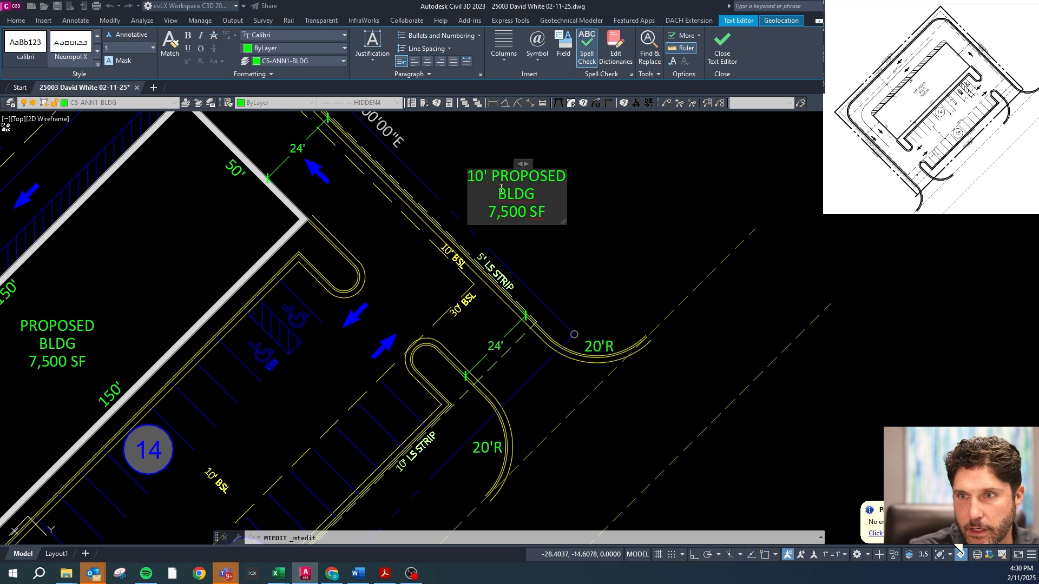
type("BSL")
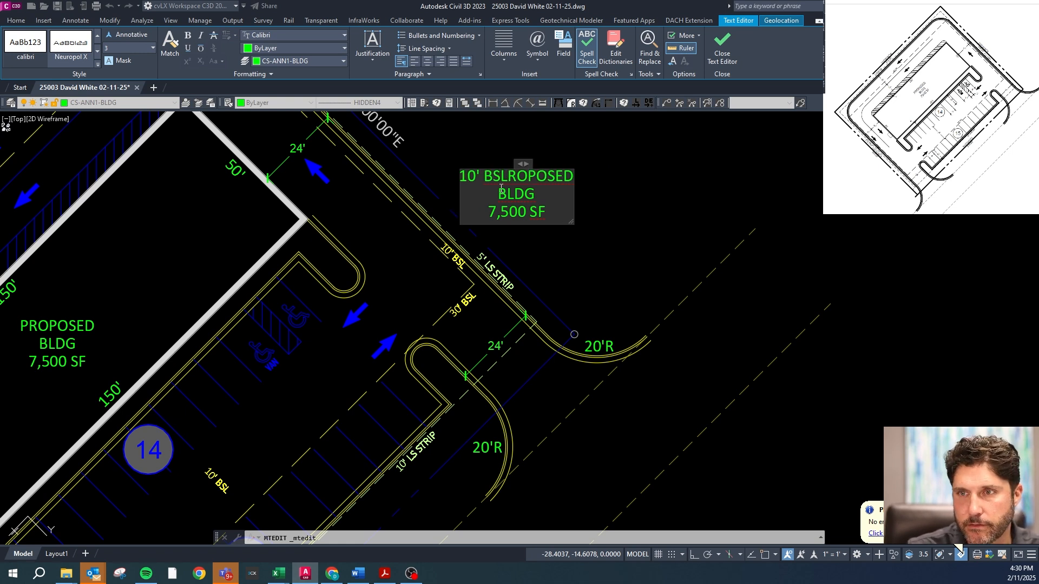
key("Delete")
key("Delete")
key("Delete")
key("Delete")
key("Delete")
key("Delete")
key("Delete")
key("Delete")
key("Delete")
key("Delete")
key("Delete")
key("Delete")
key("Delete")
key("Delete")
key("Delete")
key("Delete")
key("Delete")
key("Delete")
key("Delete")
key("Delete")
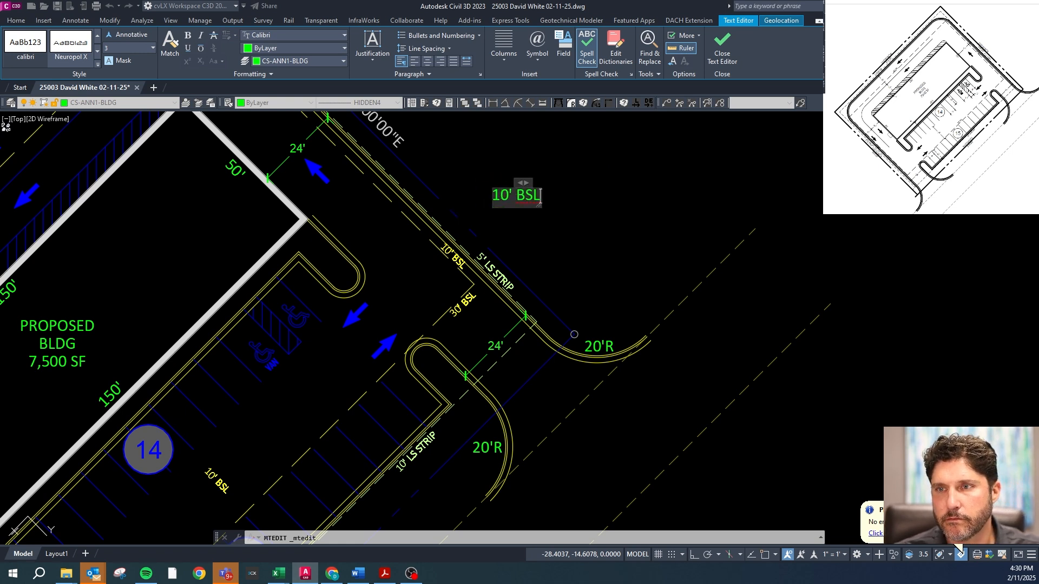
key("Escape")
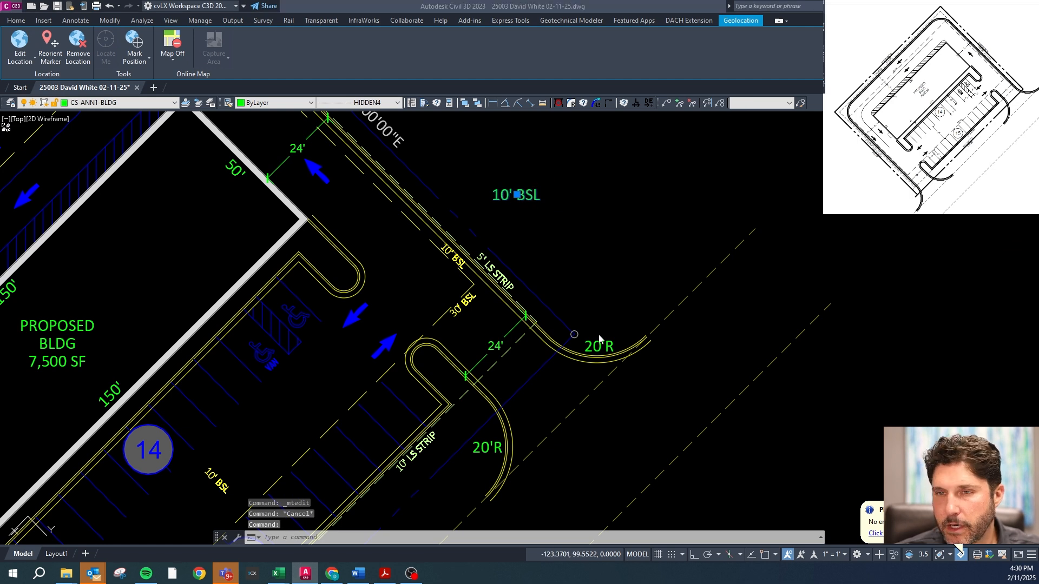
- Format the new 10' BSL label with a background mask, smaller text and the CS-SITE-BLDG-STBK layer
left_click(396, 259)
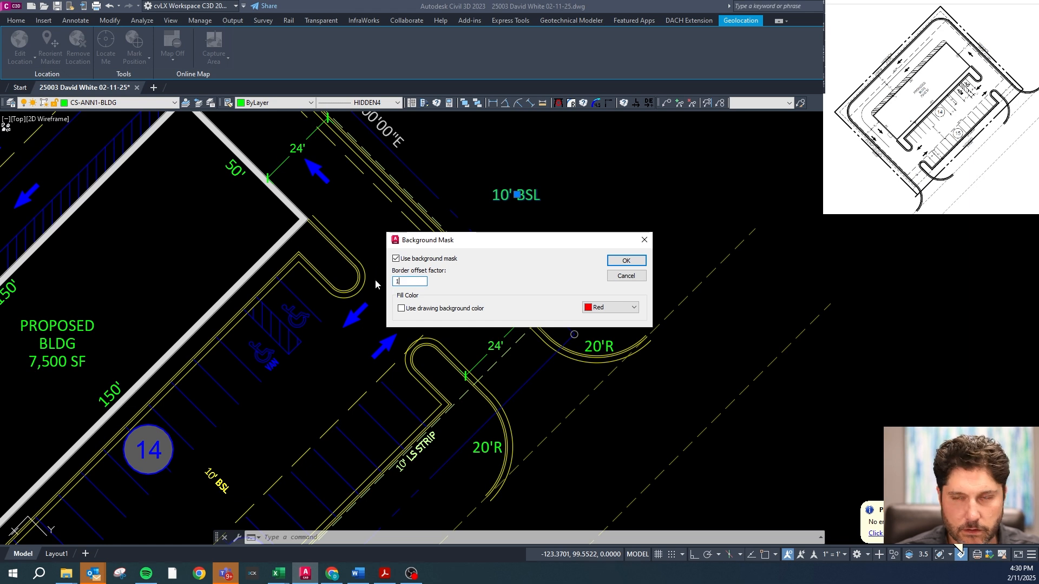
left_click(626, 260)
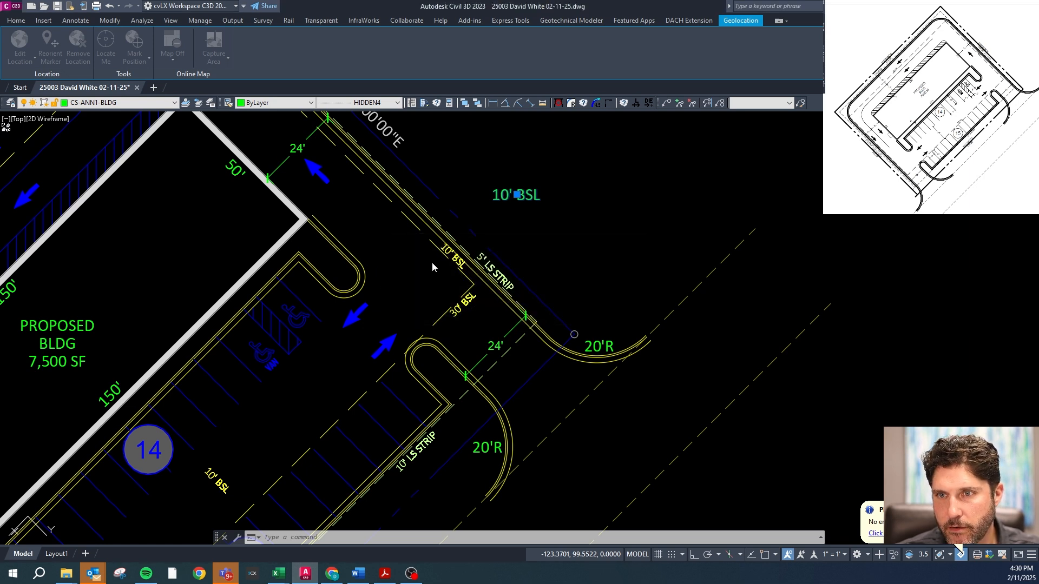
scroll(518, 211, "up", 2)
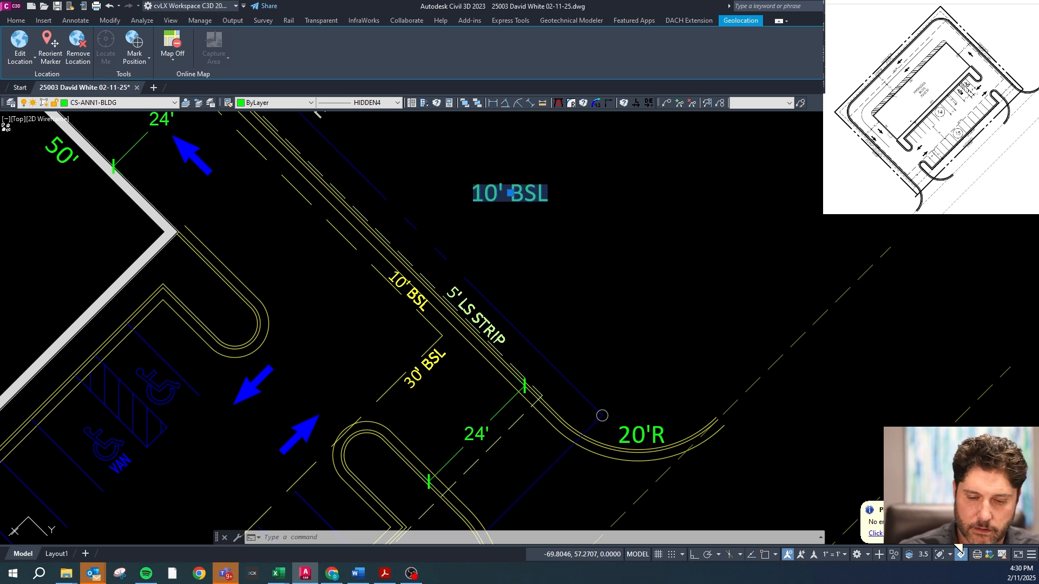
key("Return")
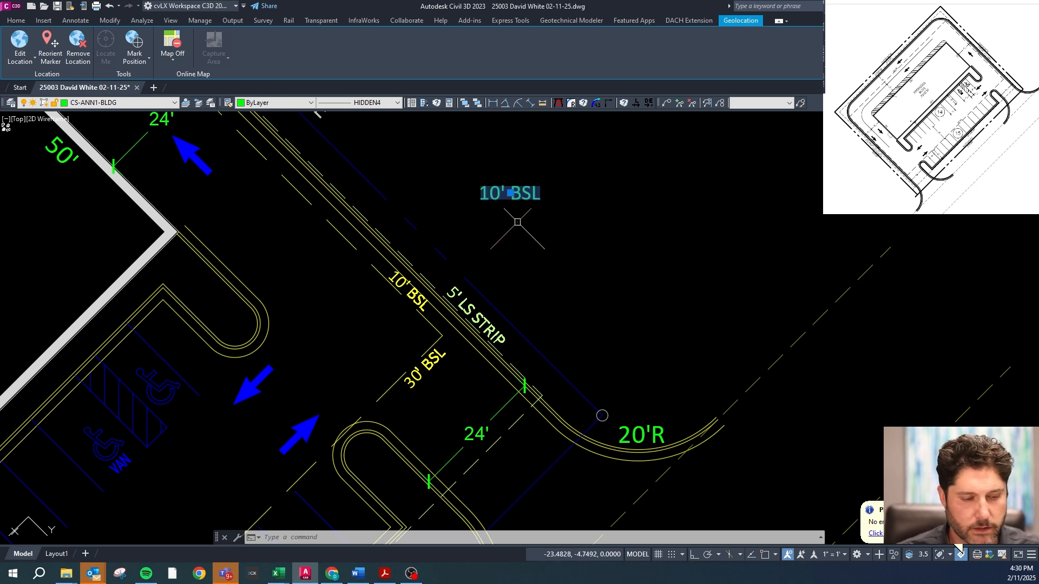
key("Escape")
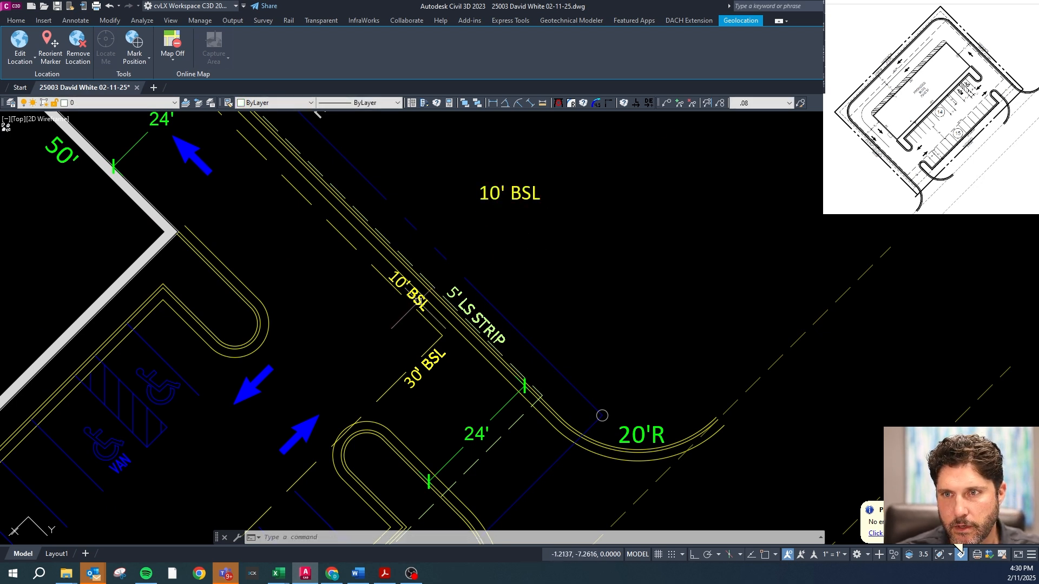
left_click(511, 195)
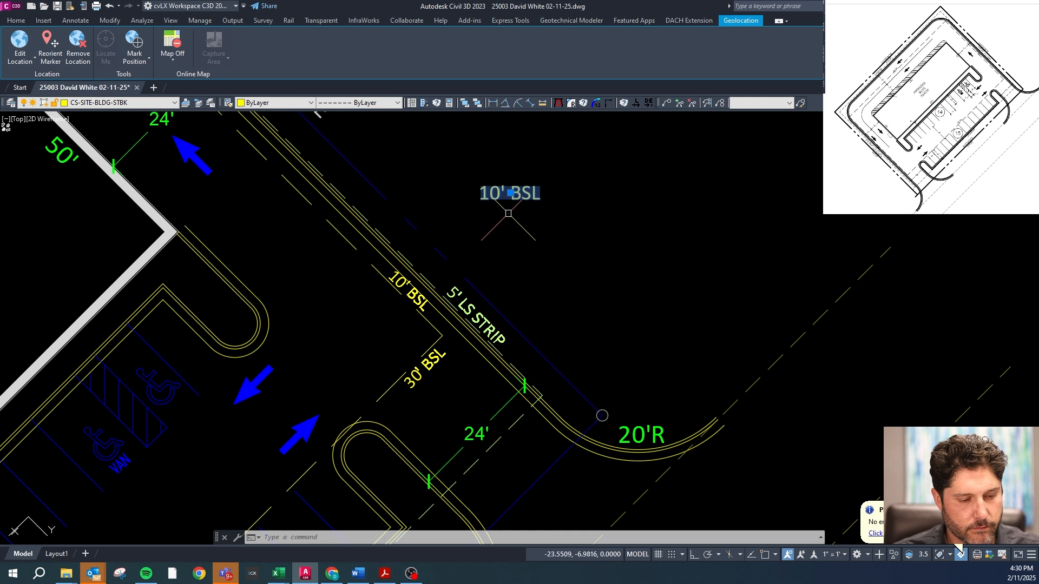
key("Escape")
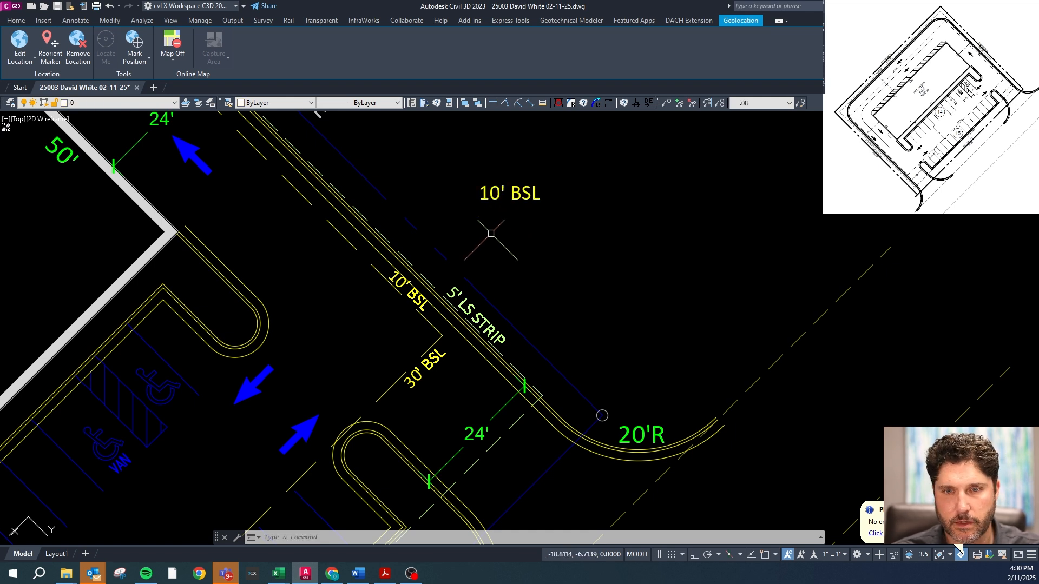
- Align the UCS with the northeast setback line and rotate the new 10' BSL label parallel to it
key("space")
left_click(376, 267)
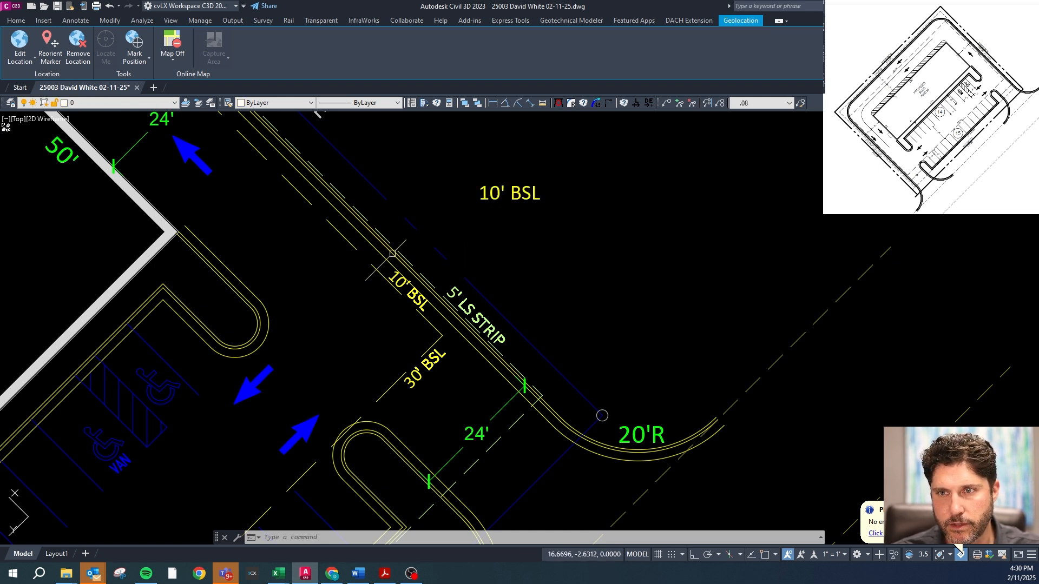
key("space")
left_click(488, 198)
key("space")
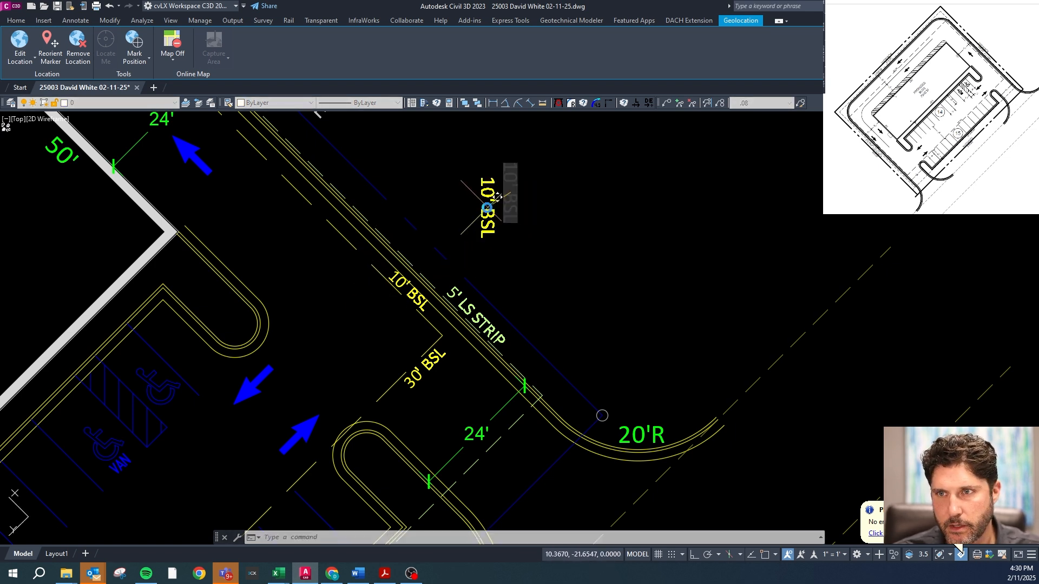
left_click(491, 204)
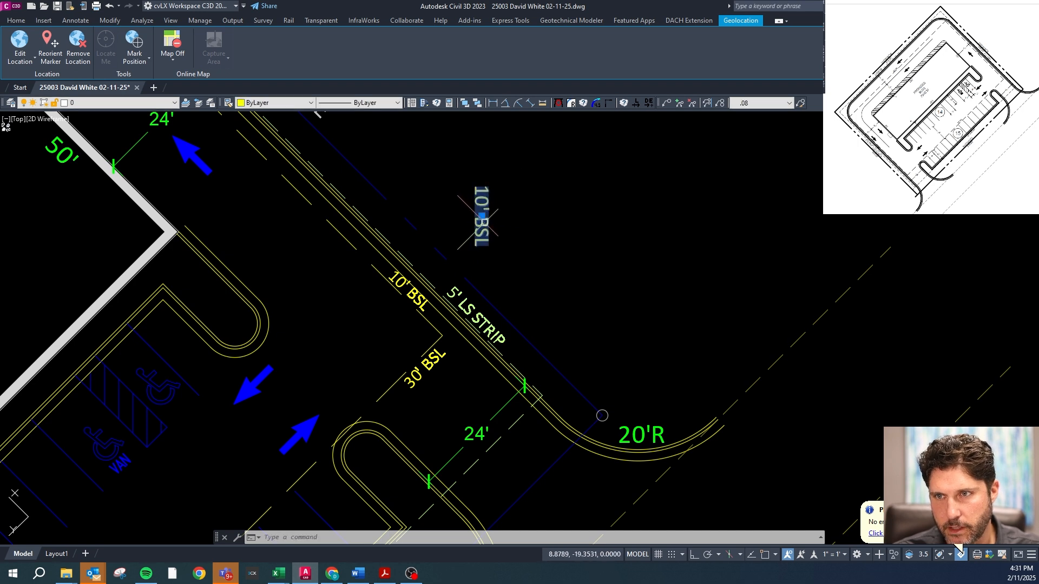
type("ro")
key("space")
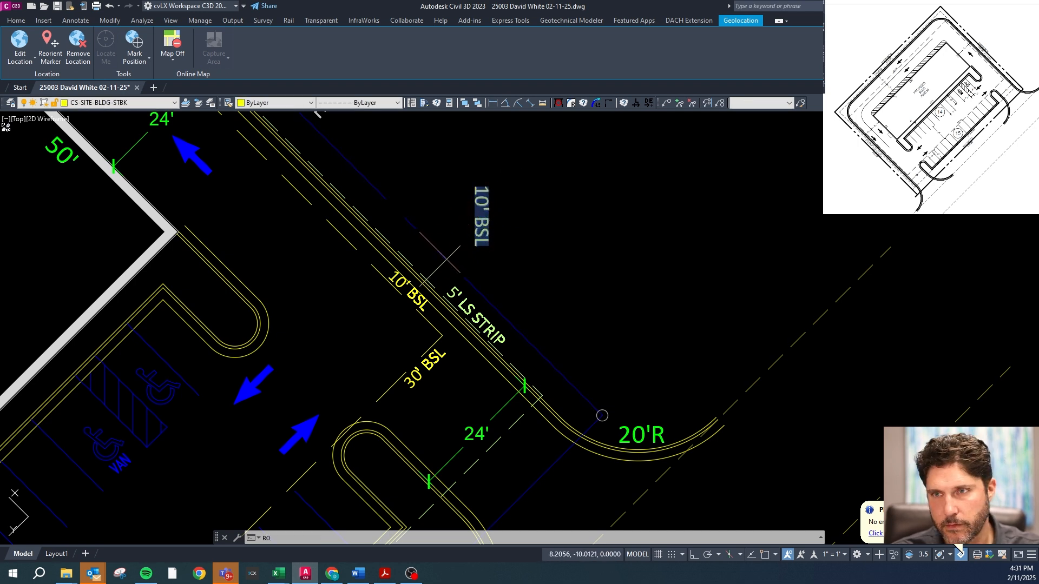
left_click(452, 261)
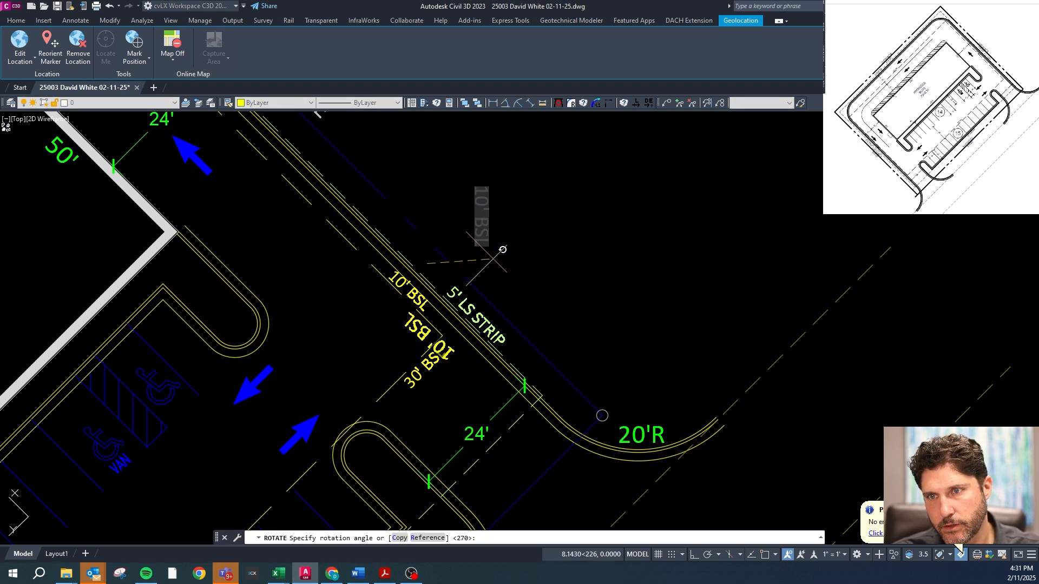
left_click(298, 253)
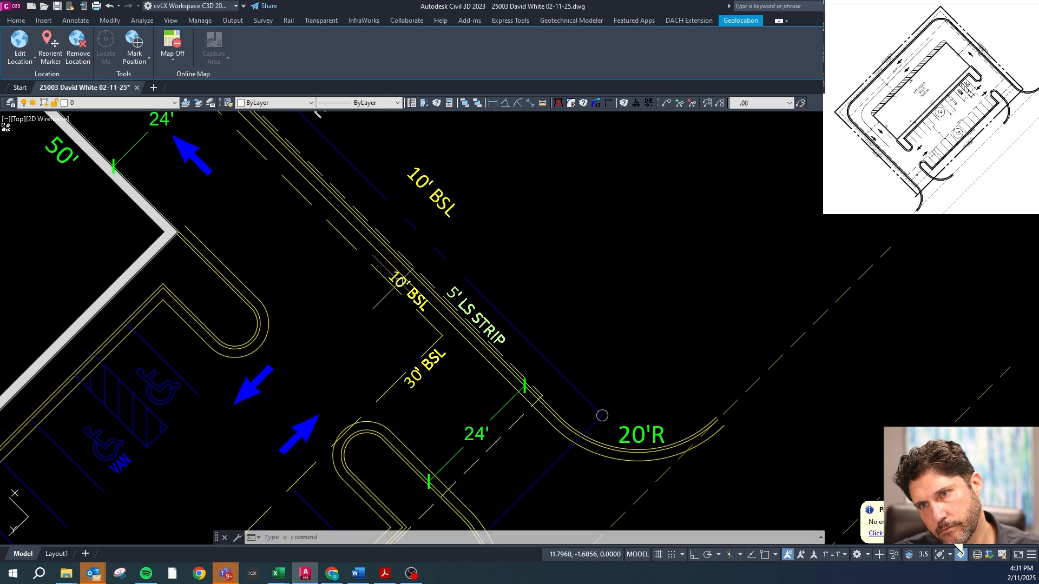
- Replace the old 10' BSL label on the northeast setback line with the new masked label
left_click(448, 186)
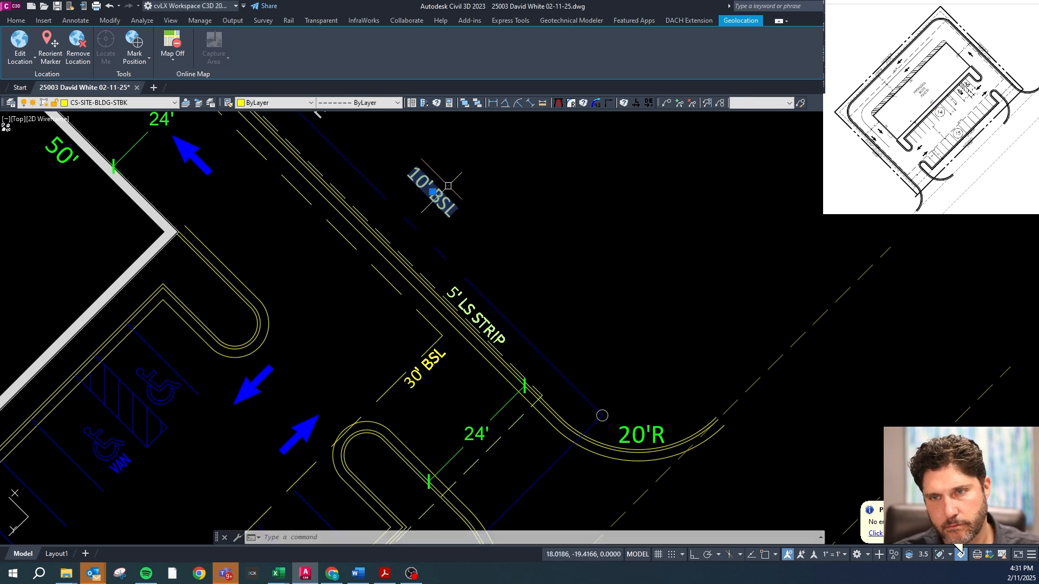
left_click(432, 191)
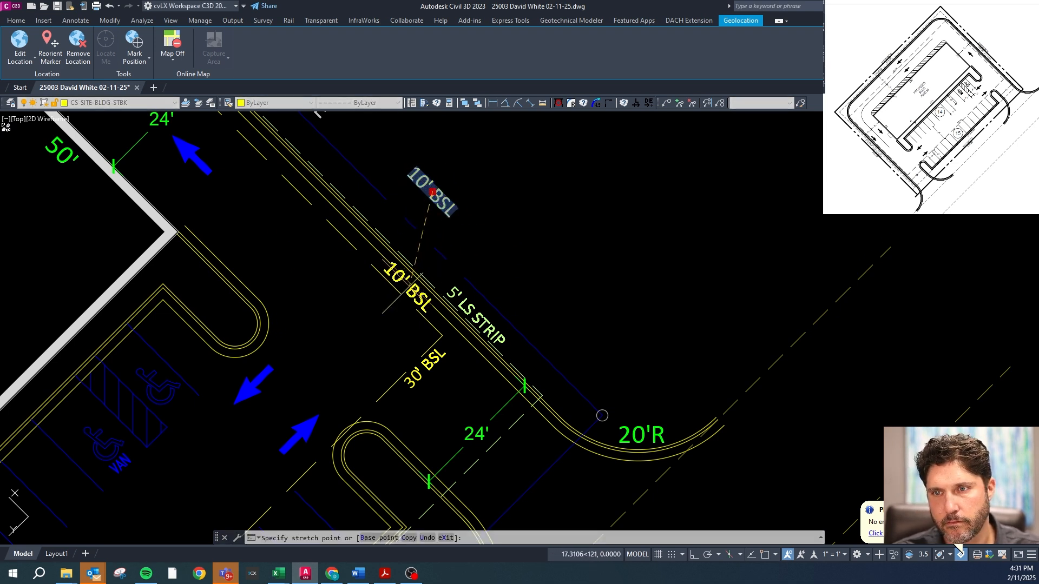
left_click(409, 287)
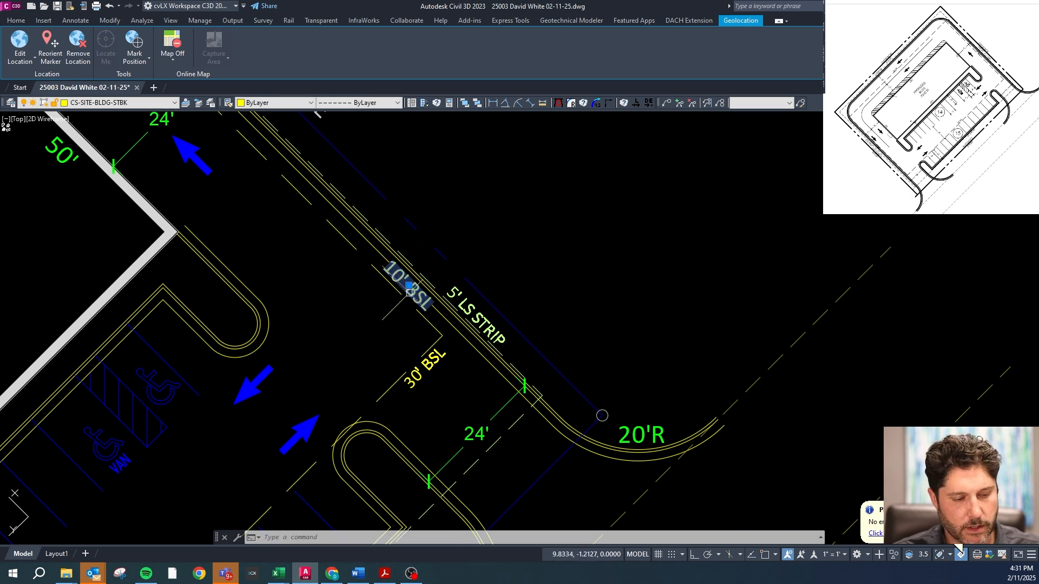
- Copy the masked 10' BSL label onto the southwest setback line and delete the old label there
type("co")
key("space")
left_click(410, 287)
scroll(550, 247, "down", 6)
scroll(447, 320, "up", 10)
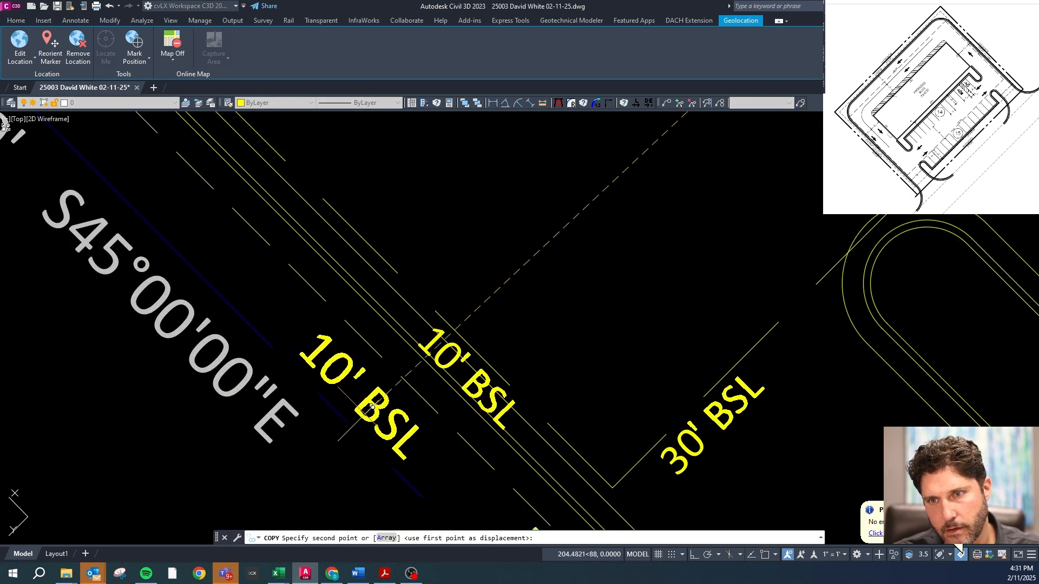
left_click(448, 360)
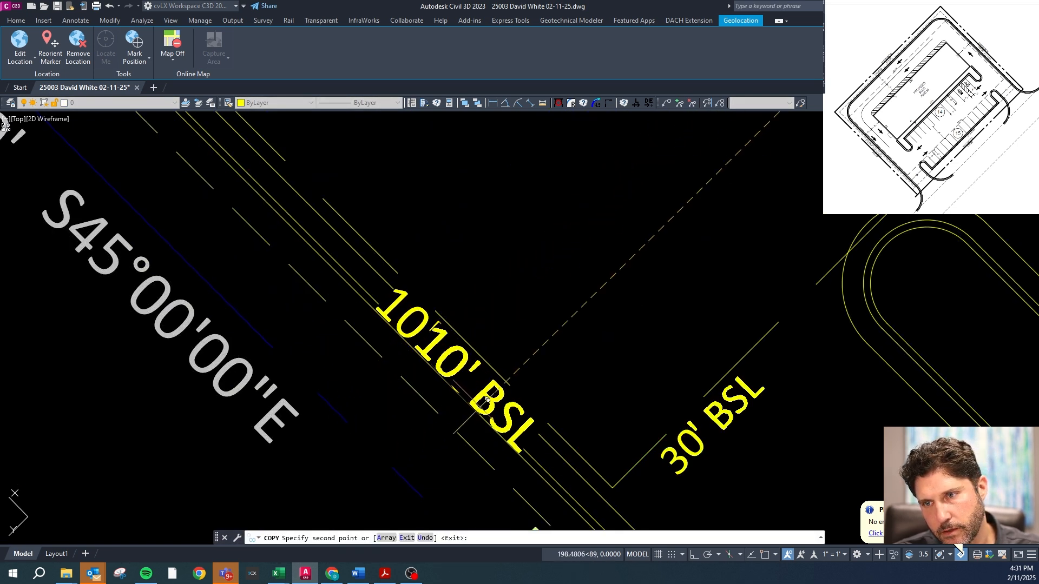
key("Escape")
left_click(502, 419)
scroll(459, 387, "down", 6)
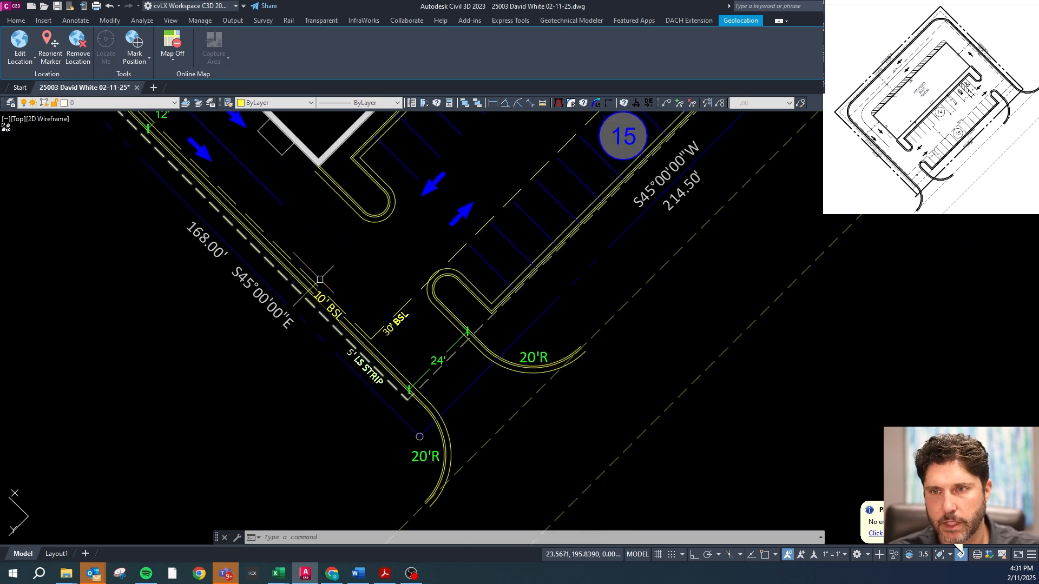
- Reset the UCS to World
type("ucs")
key("Return")
key("Return")
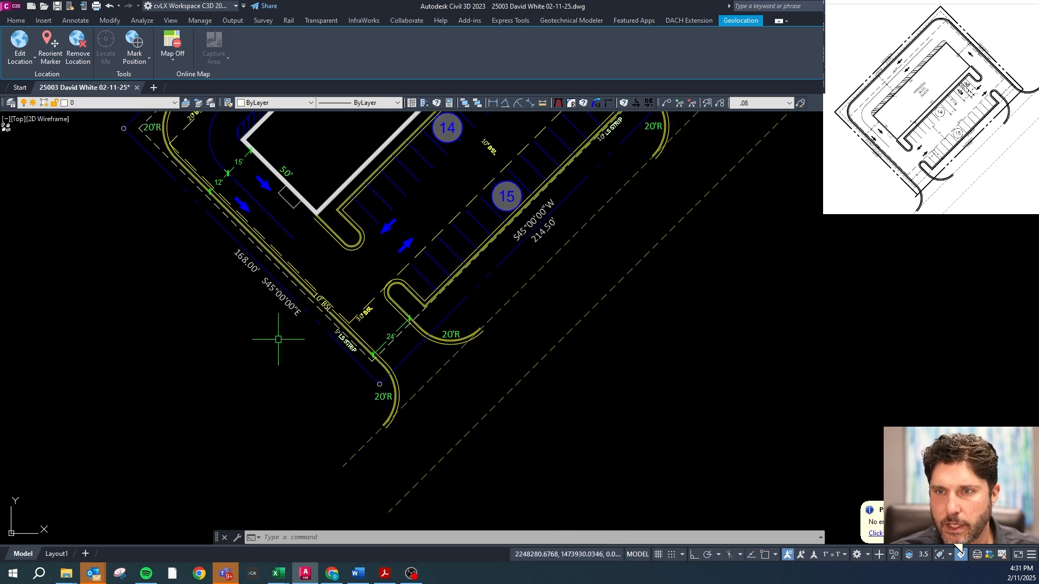
- Start a plot without a stamp and set the plot area to a window around the site plan
scroll(279, 341, "down", 2)
middle_click_drag(390, 219, 324, 265)
scroll(271, 286, "down", 2)
scroll(336, 153, "up", 2)
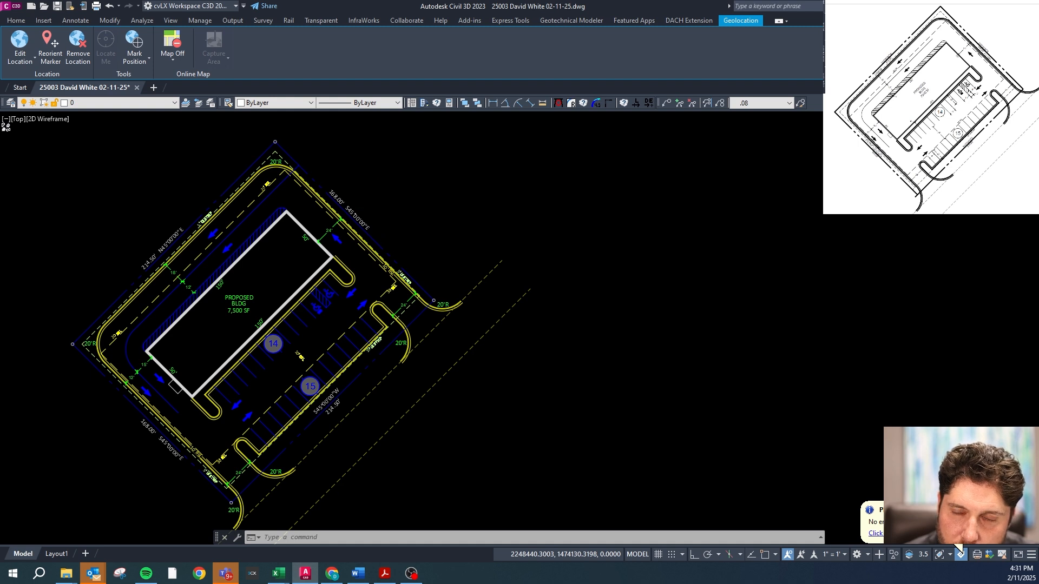
scroll(381, 207, "down", 2)
key("Escape")
left_click(98, 6)
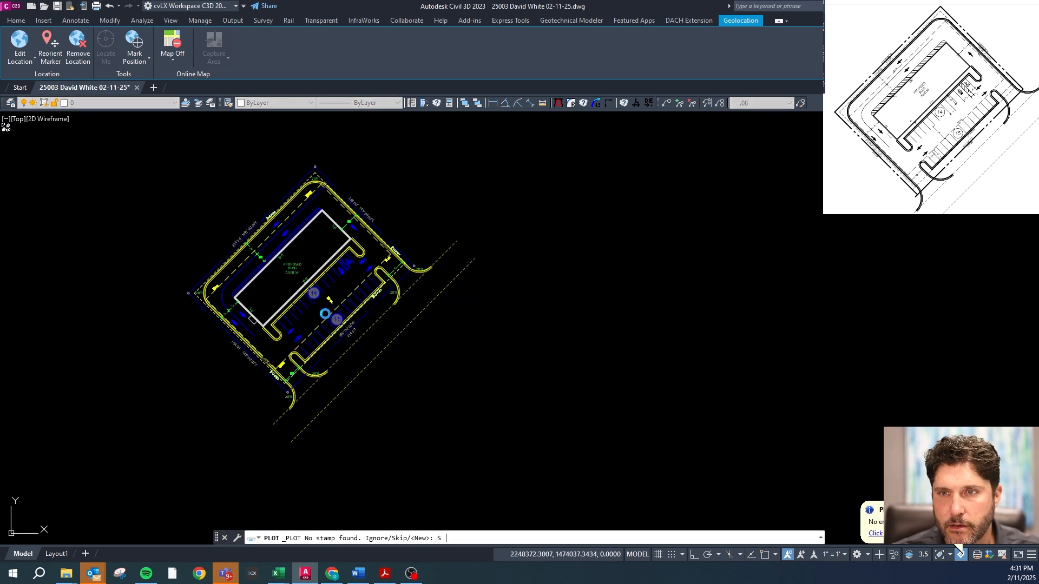
type("S")
key("Return")
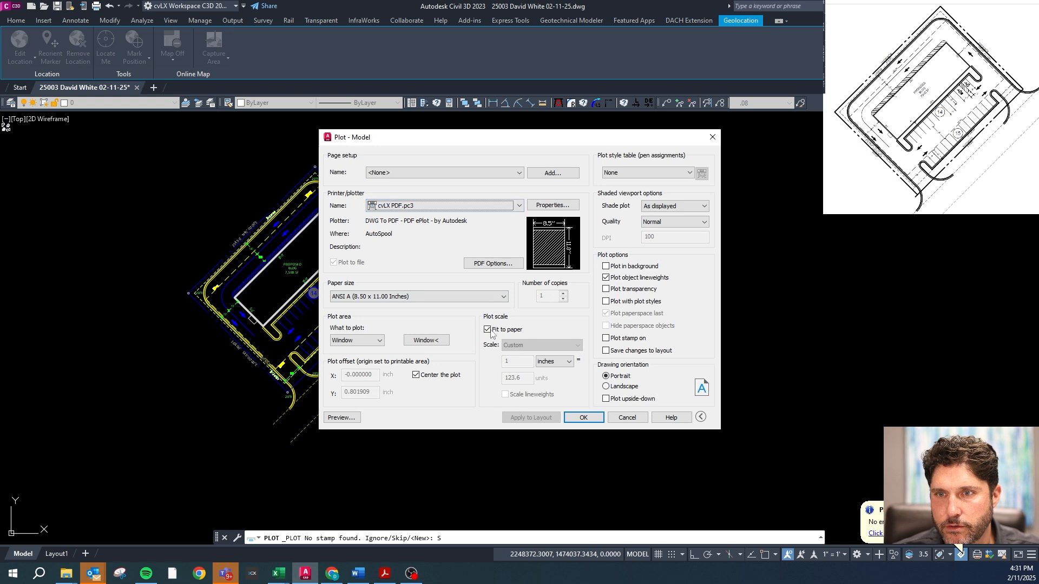
left_click(427, 341)
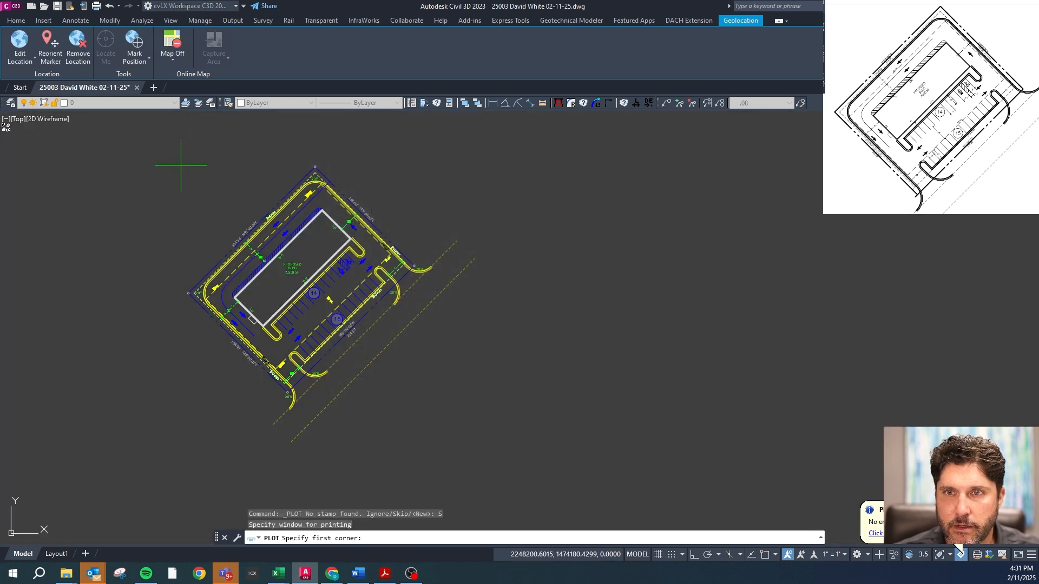
left_click(181, 163)
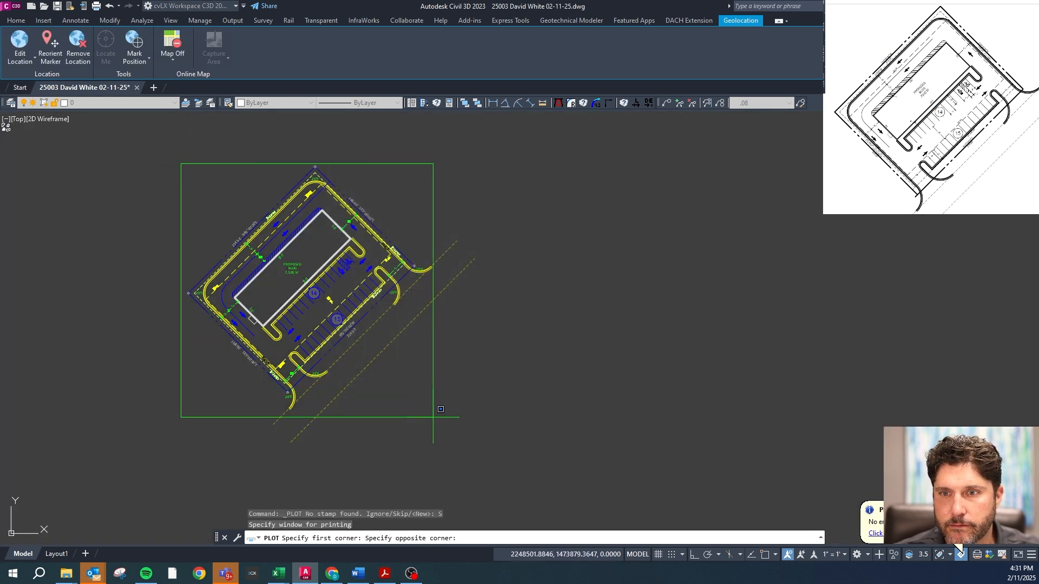
left_click(438, 417)
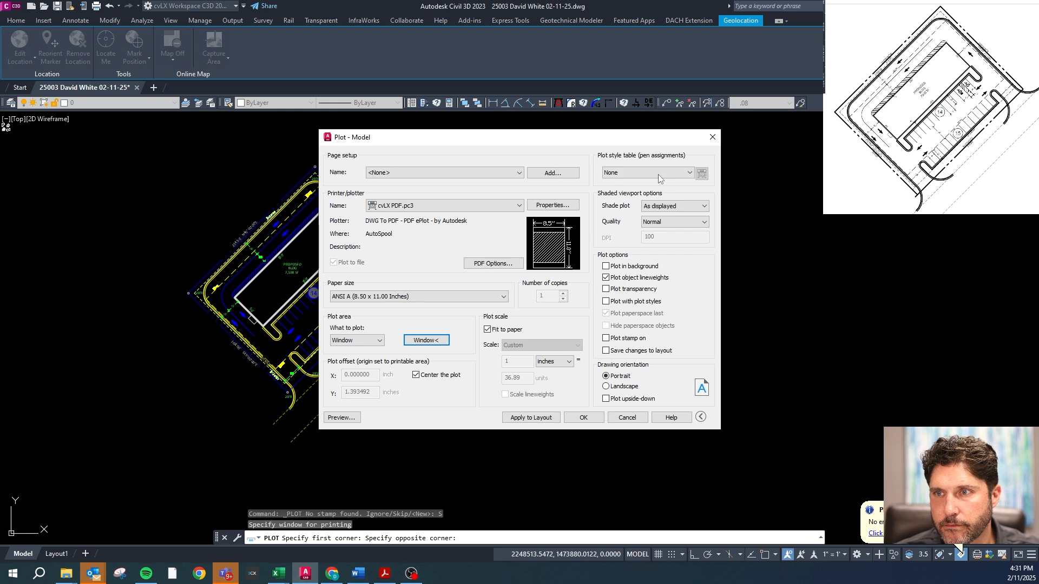
- Assign the cvLX Full 1.ctb plot style table to all layouts and plot the site plan to PDF
left_click(660, 173)
left_click(648, 210)
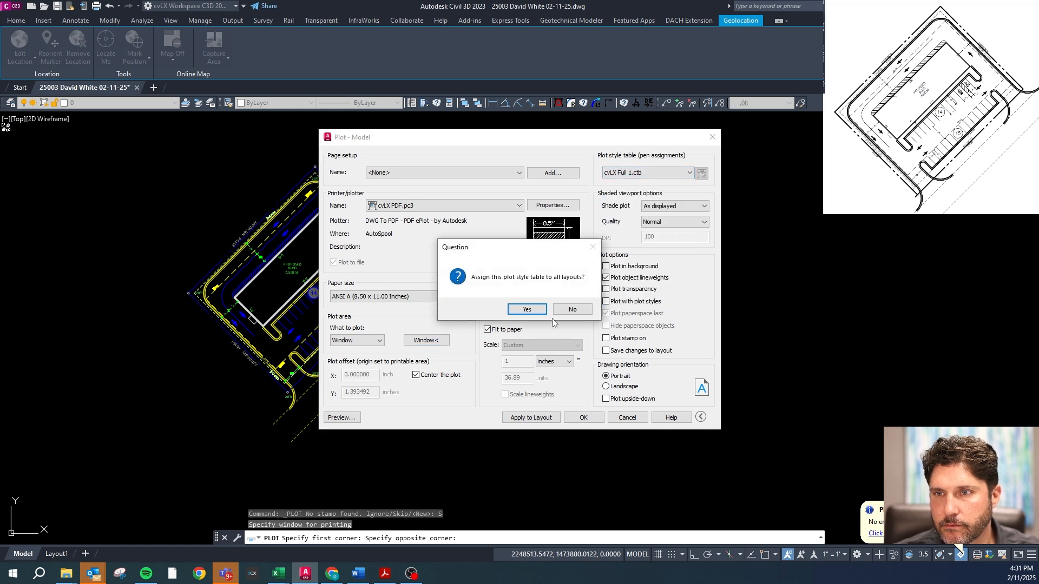
left_click(526, 310)
left_click(582, 418)
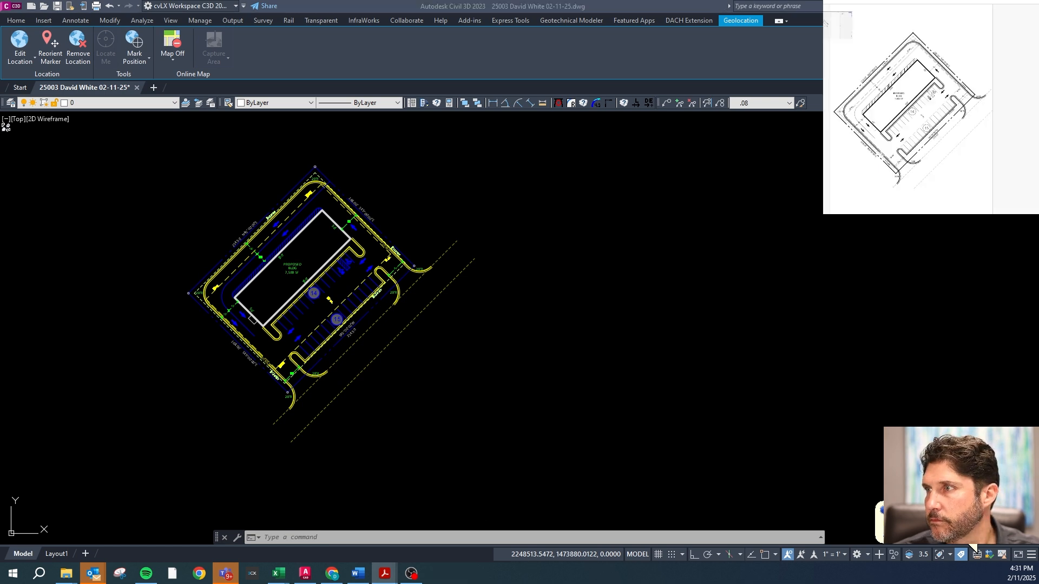
- Enlarge the plotted site plan PDF for review and move its window to the other monitor
scroll(403, 249, "up", 1, "ctrl")
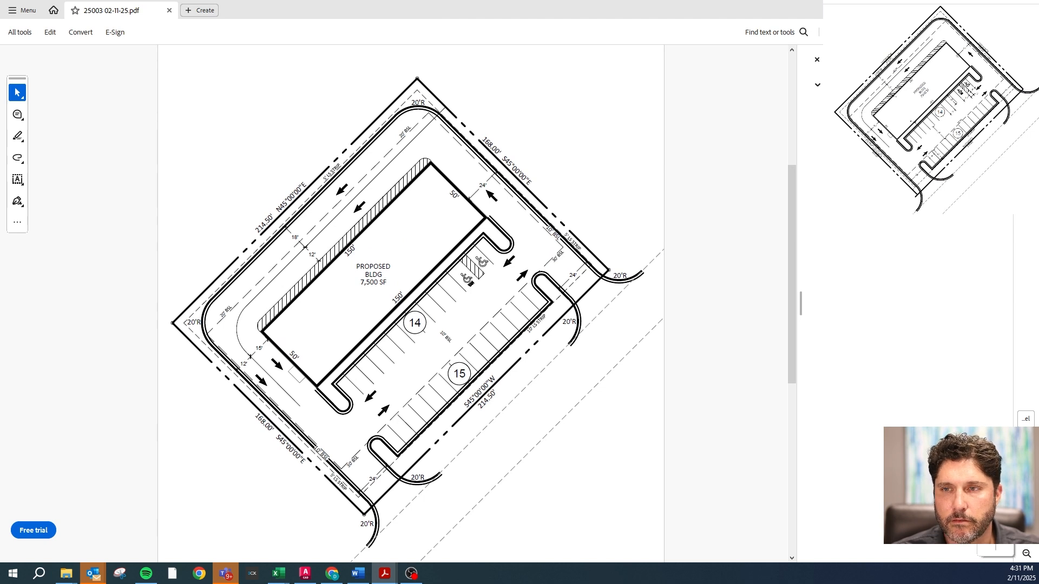
left_click_drag(503, 10, 916, 6)
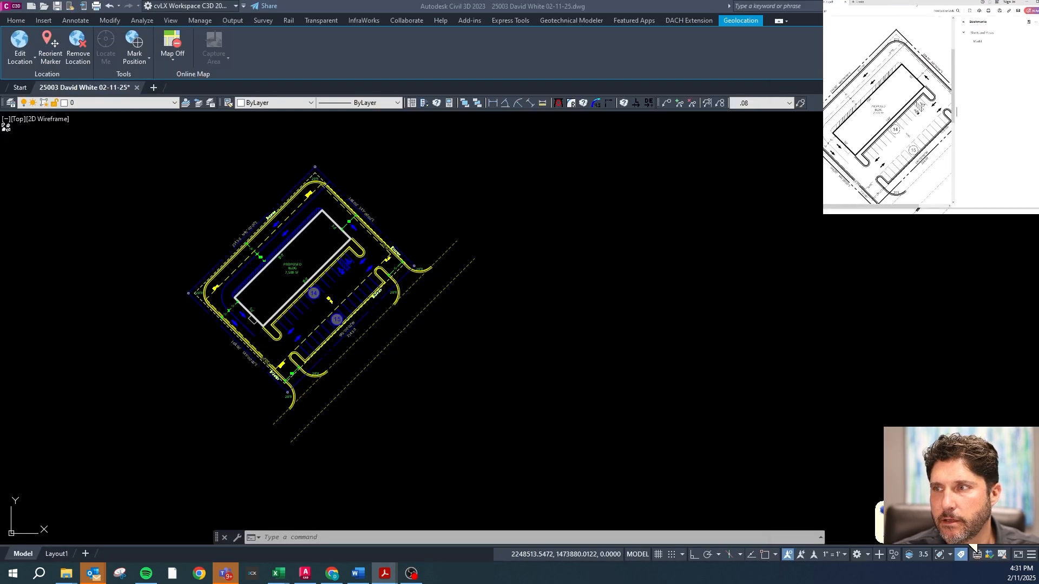